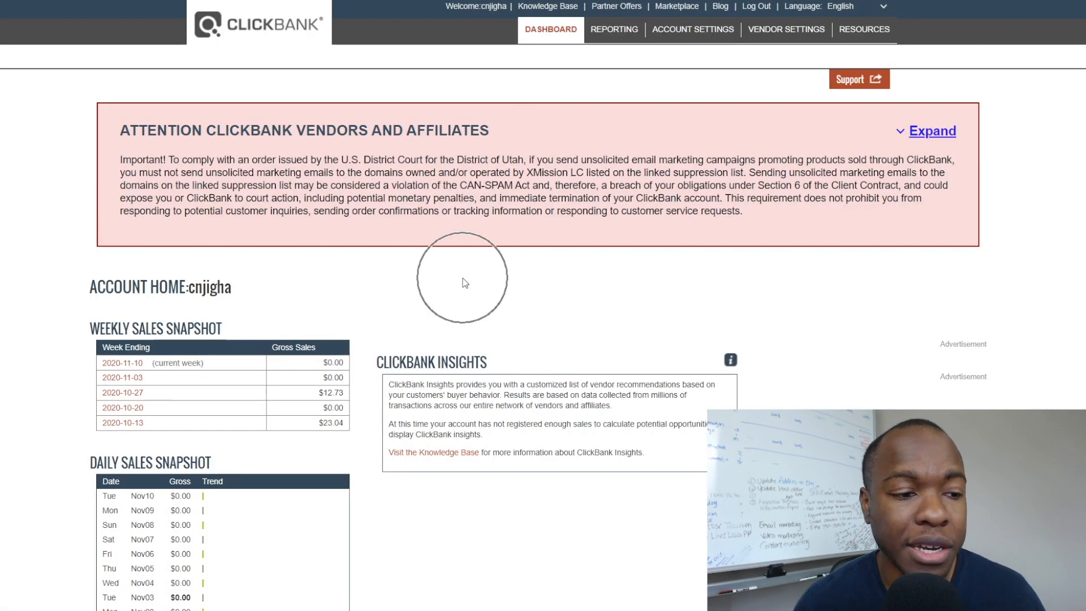
# Review the ClickBank account's sales figures, highlighting the $23.04 weekly gross sales.
pyautogui.click(463, 282)
pyautogui.scroll(-2, 461, 285)
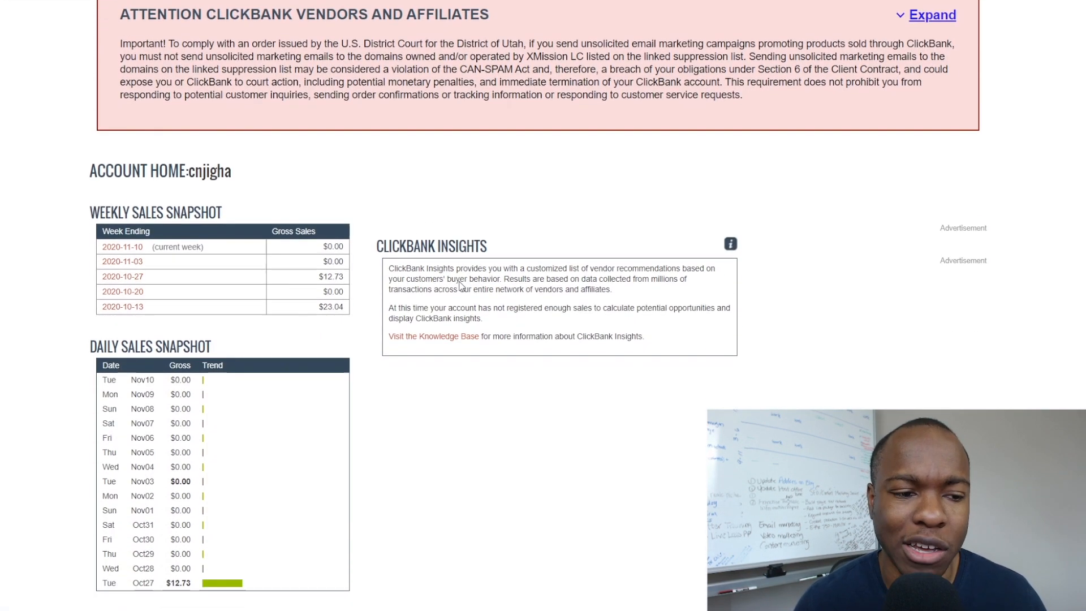
pyautogui.scroll(-1, 373, 300)
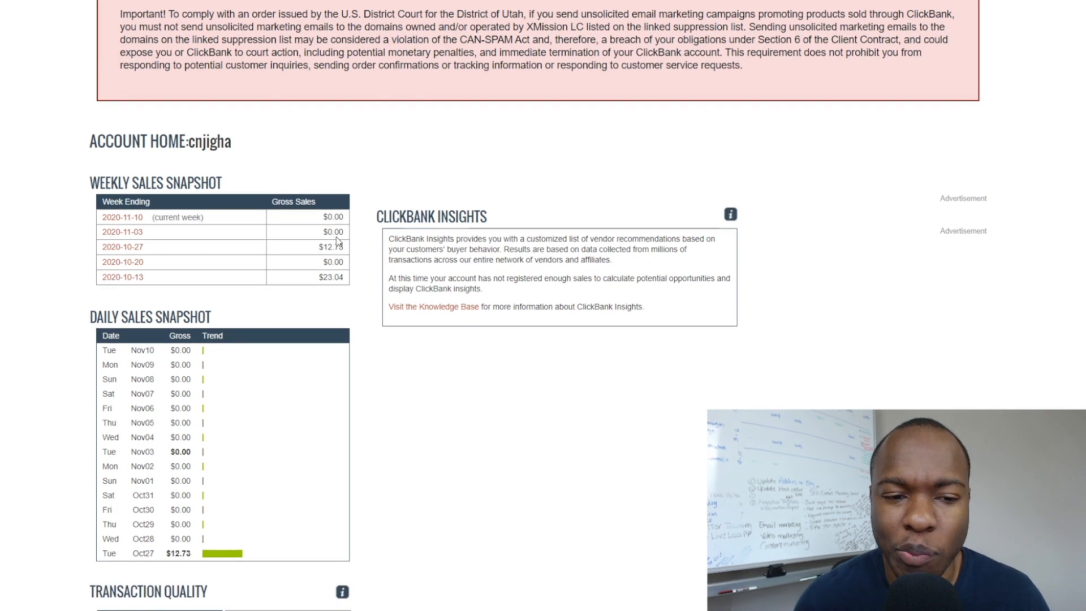
pyautogui.scroll(3, 393, 235)
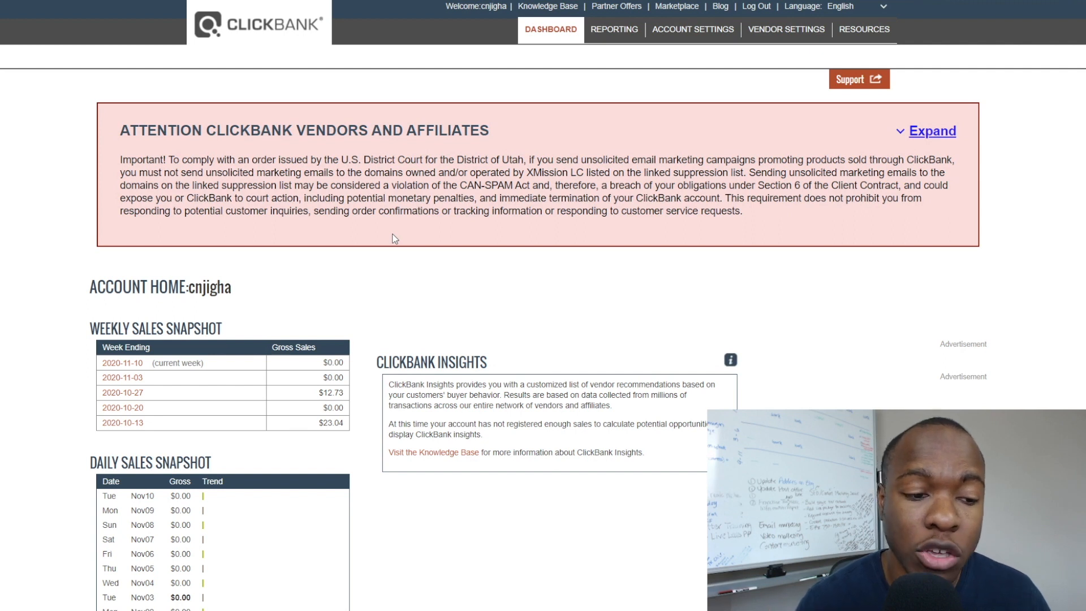
pyautogui.scroll(-2, 396, 272)
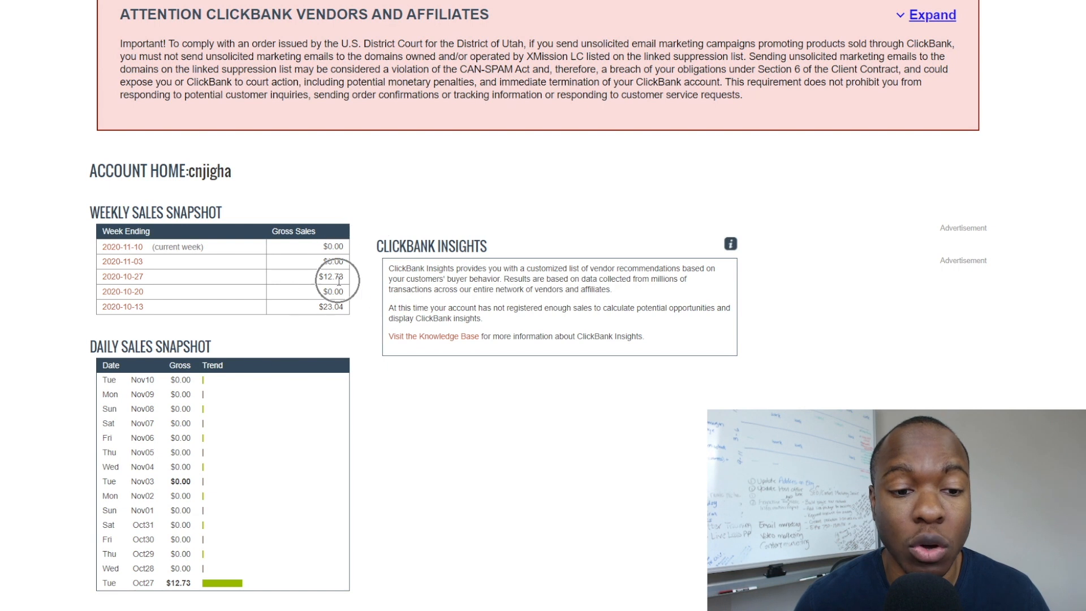
pyautogui.moveTo(322, 306); pyautogui.dragTo(337, 318)
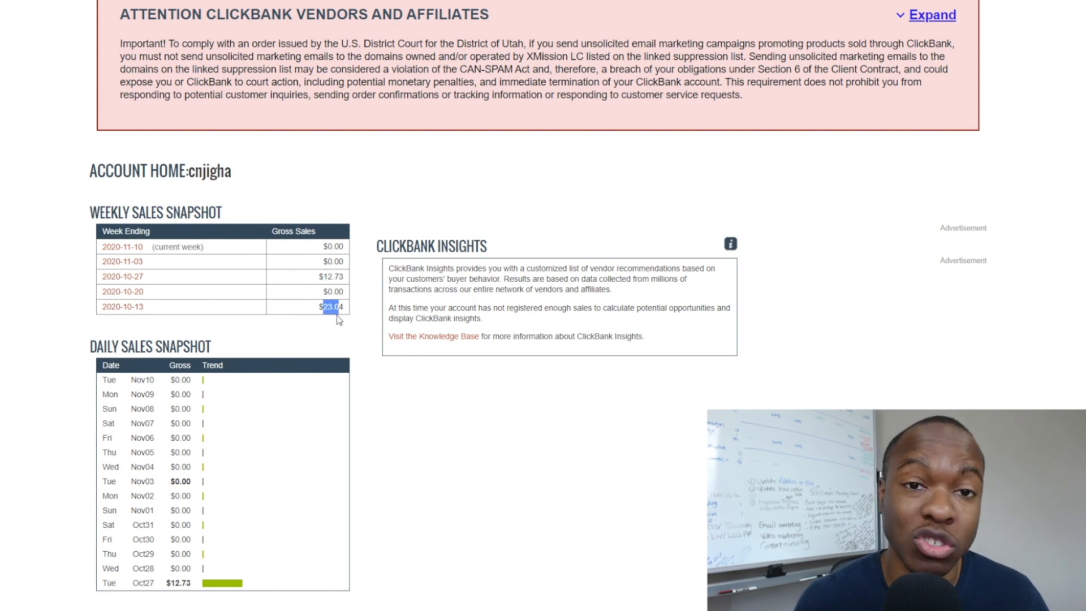
pyautogui.scroll(2, 385, 313)
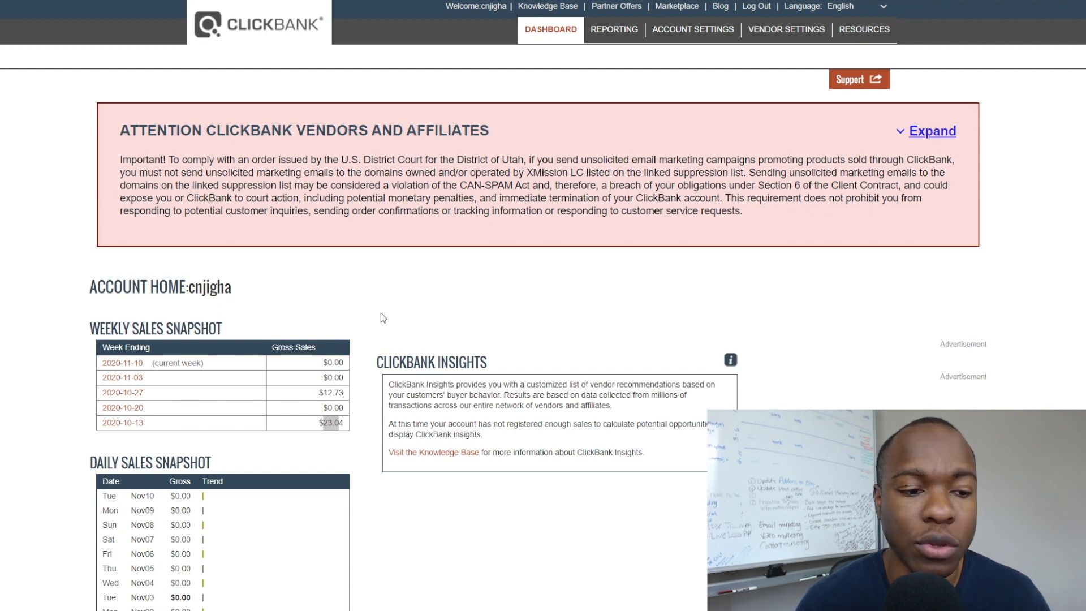
pyautogui.click(383, 312)
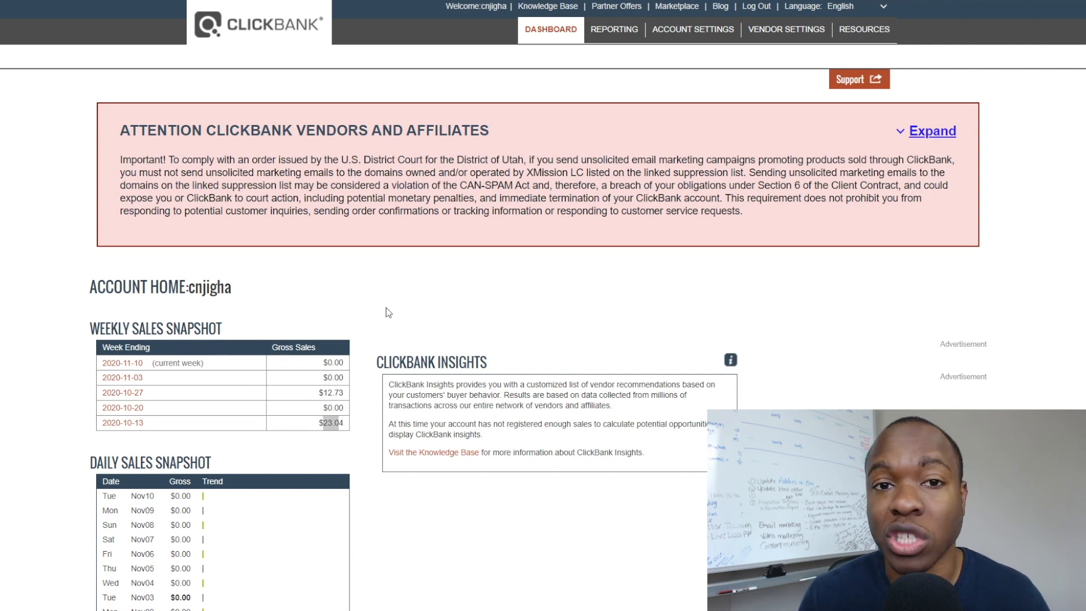
# Open the ClickBank Marketplace and list all products available to promote.
pyautogui.click(677, 8)
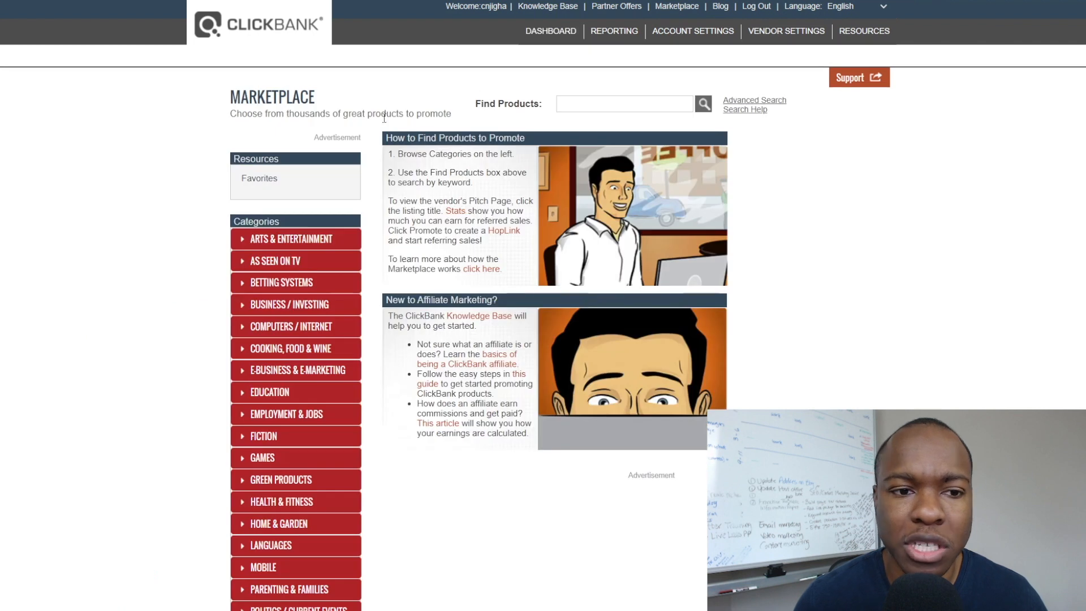
pyautogui.hotkey('ctrl', '+')
pyautogui.hotkey('ctrl', '-')
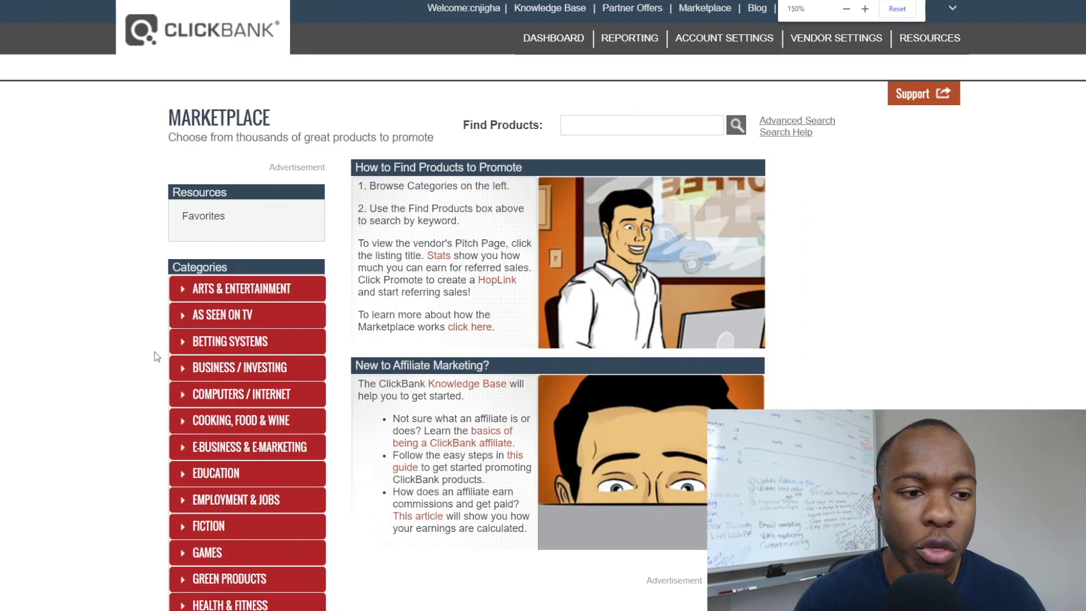
pyautogui.scroll(-4, 135, 307)
pyautogui.scroll(-2, 224, 242)
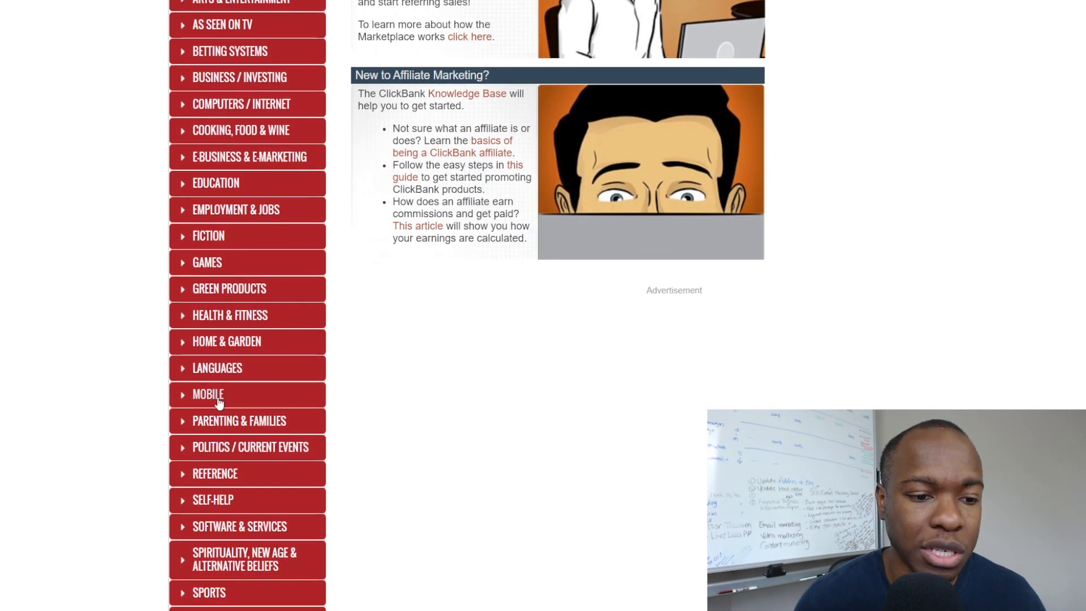
pyautogui.scroll(5, 219, 399)
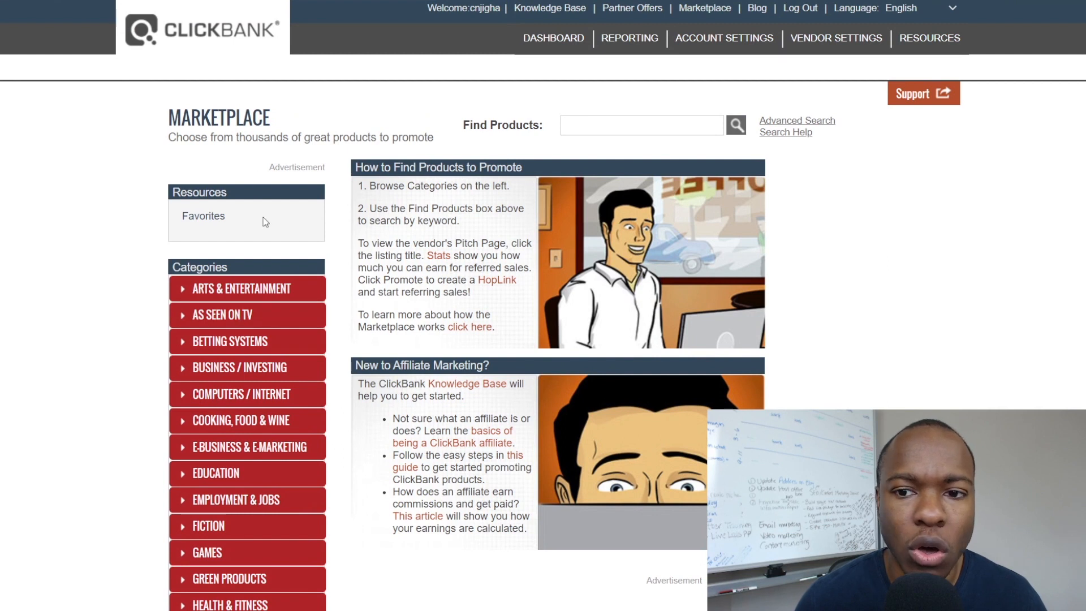
pyautogui.click(736, 124)
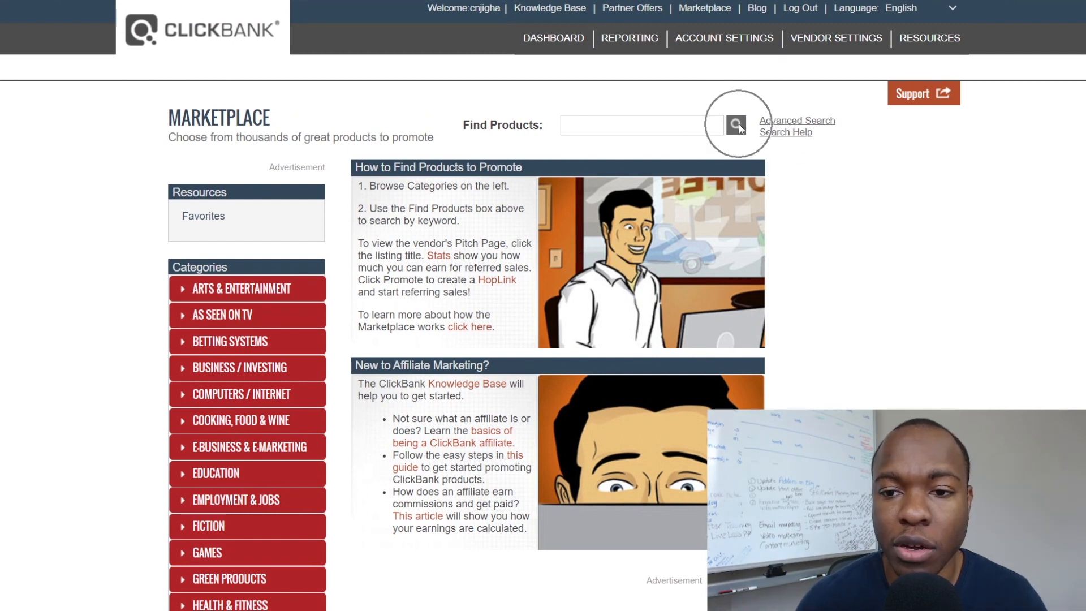
# Browse the ranked products, highlighting the $154.14 average per conversion and 419.38 gravity score.
pyautogui.scroll(-3, 460, 237)
pyautogui.scroll(-8, 461, 267)
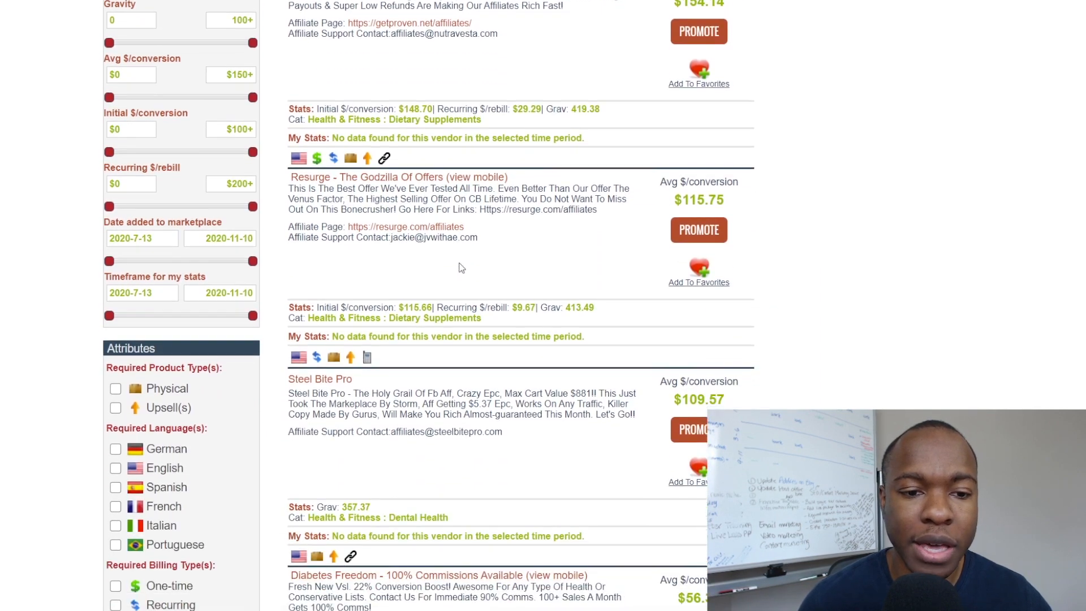
pyautogui.scroll(-4, 460, 266)
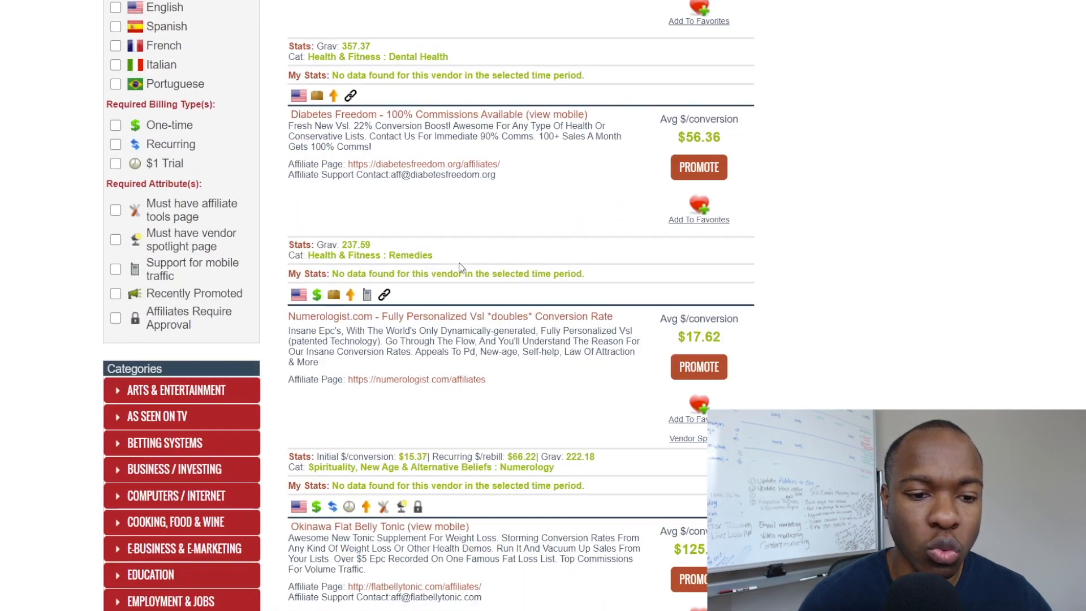
pyautogui.scroll(15, 460, 267)
pyautogui.scroll(-3, 459, 267)
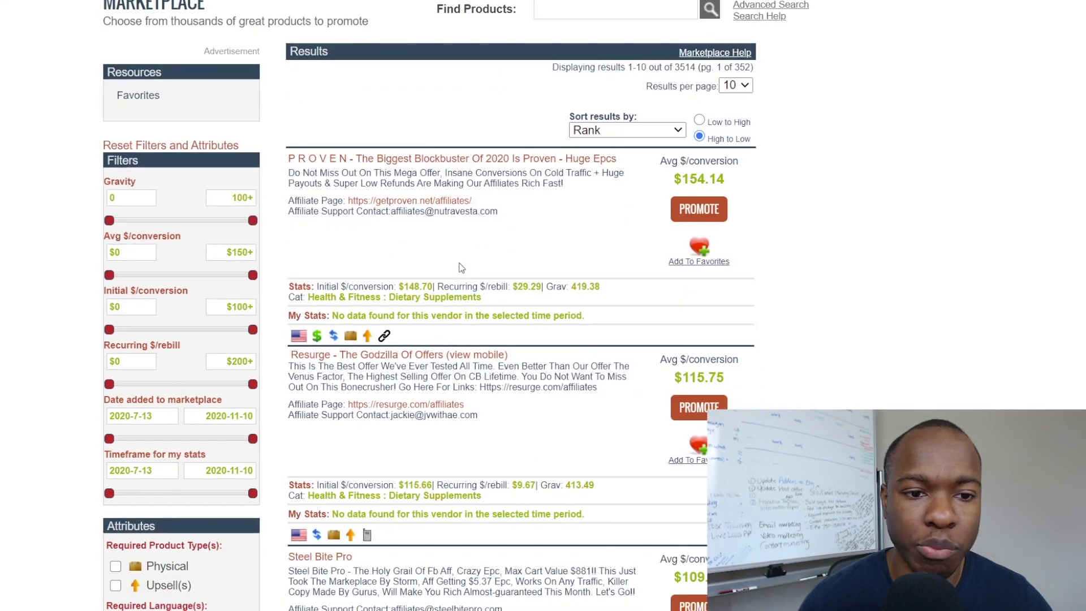
pyautogui.scroll(2, 542, 260)
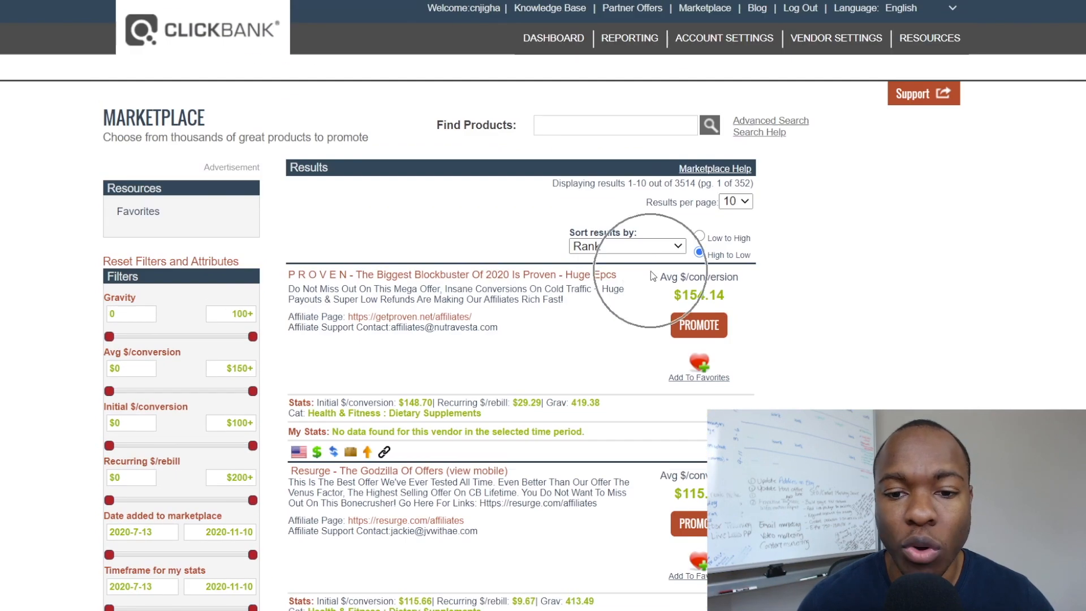
pyautogui.scroll(-1, 588, 282)
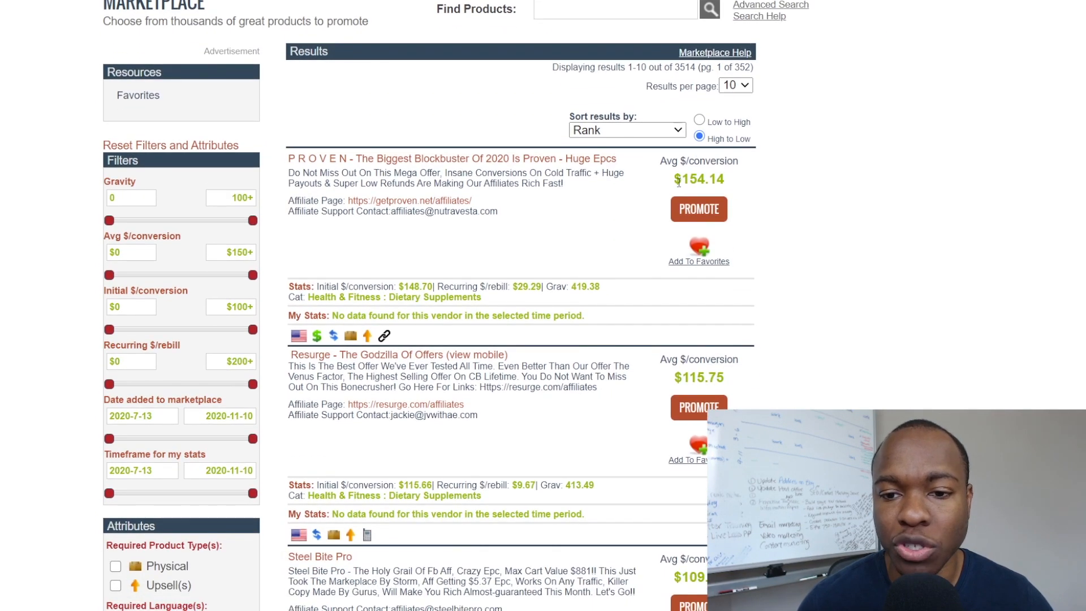
pyautogui.moveTo(678, 182); pyautogui.dragTo(733, 178)
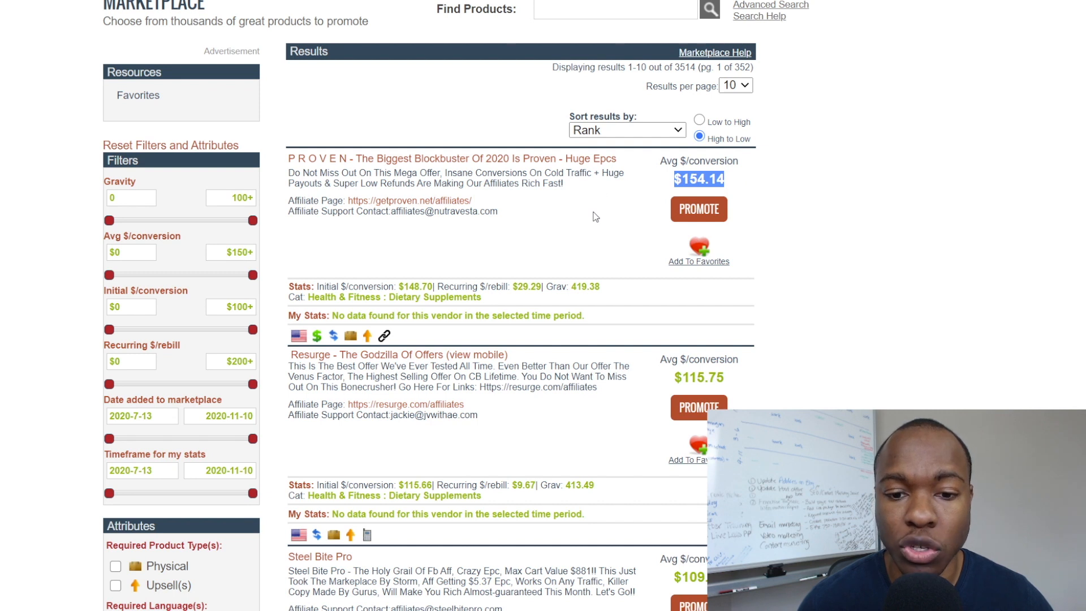
pyautogui.scroll(-1, 595, 217)
pyautogui.click(554, 234)
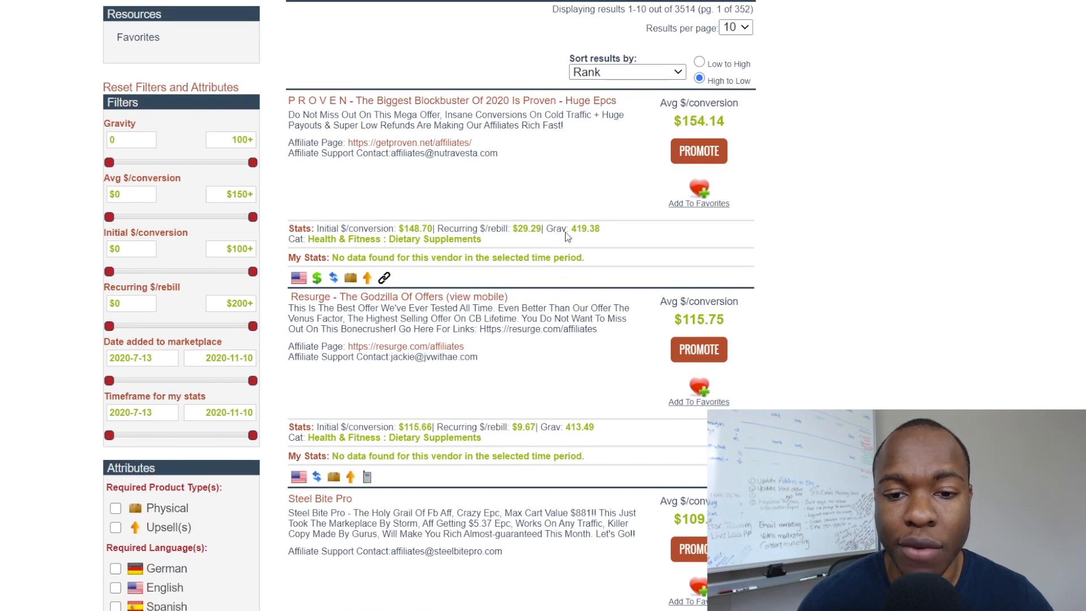
pyautogui.moveTo(573, 230); pyautogui.dragTo(609, 233)
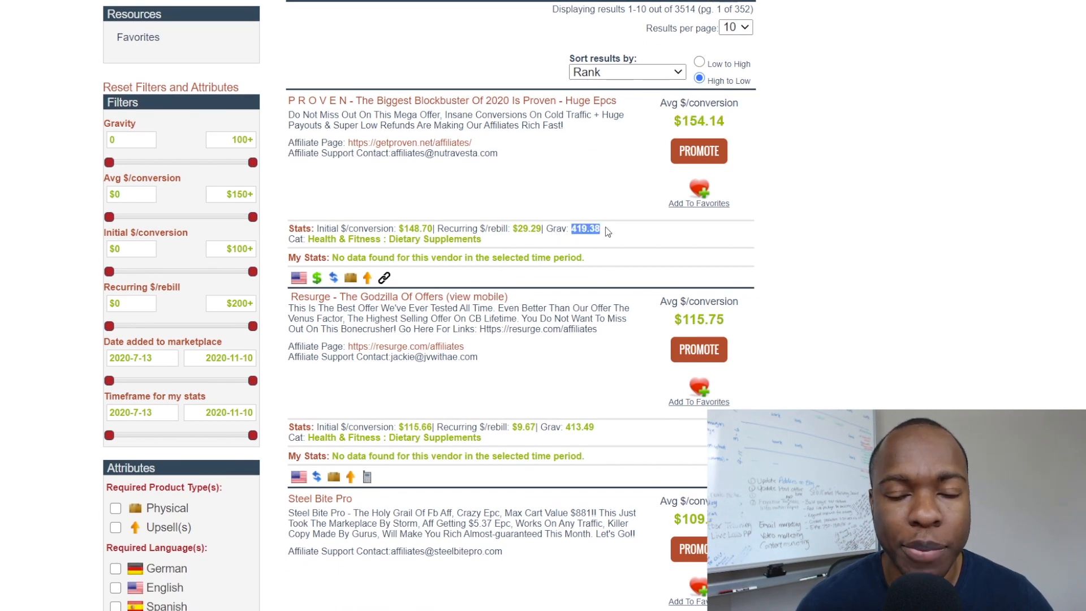
# Scroll through the remaining results and filter to the E-Business & E-Marketing category.
pyautogui.scroll(-3, 736, 212)
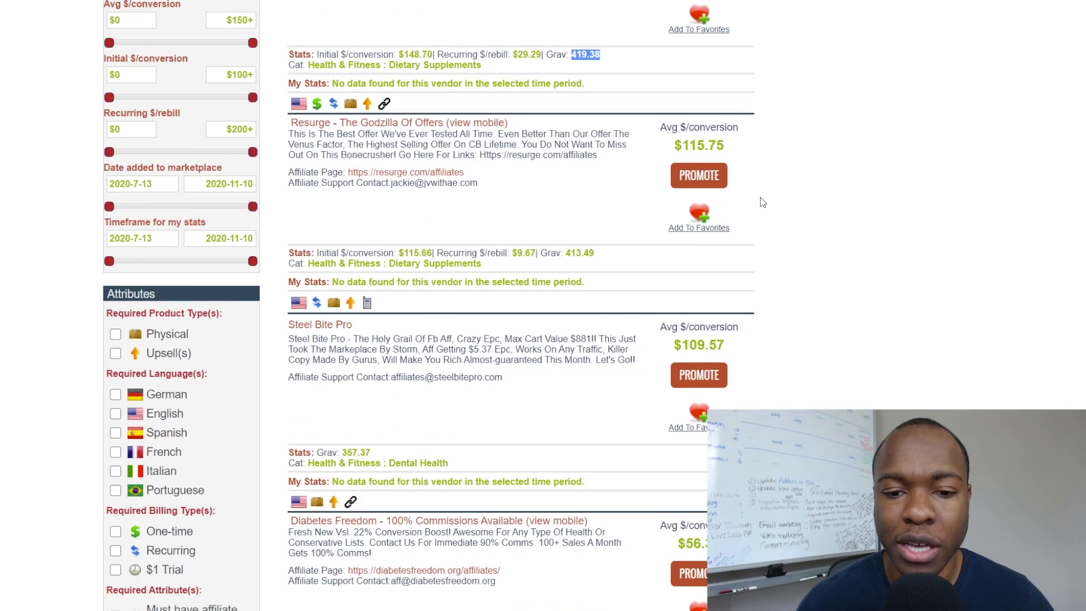
pyautogui.scroll(-10, 599, 257)
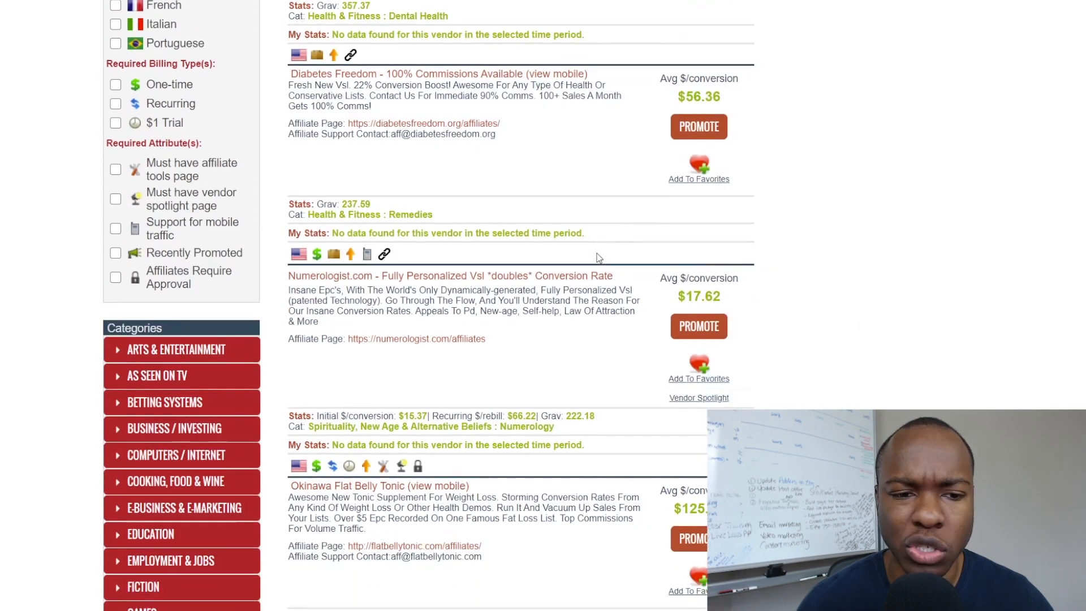
pyautogui.scroll(-4, 599, 257)
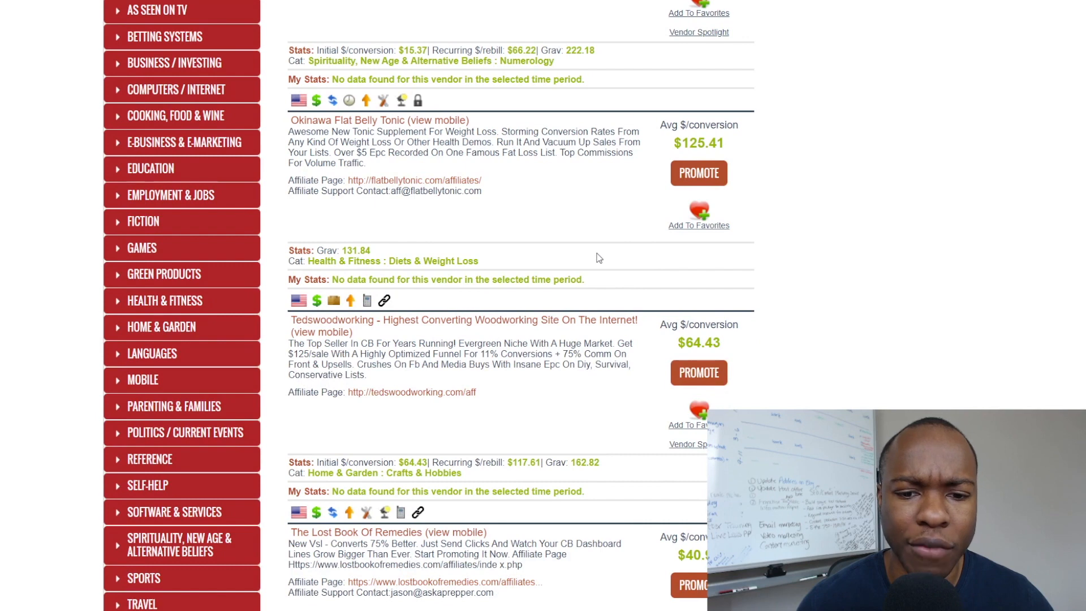
pyautogui.scroll(19, 599, 257)
pyautogui.scroll(-5, 298, 243)
pyautogui.scroll(-12, 298, 243)
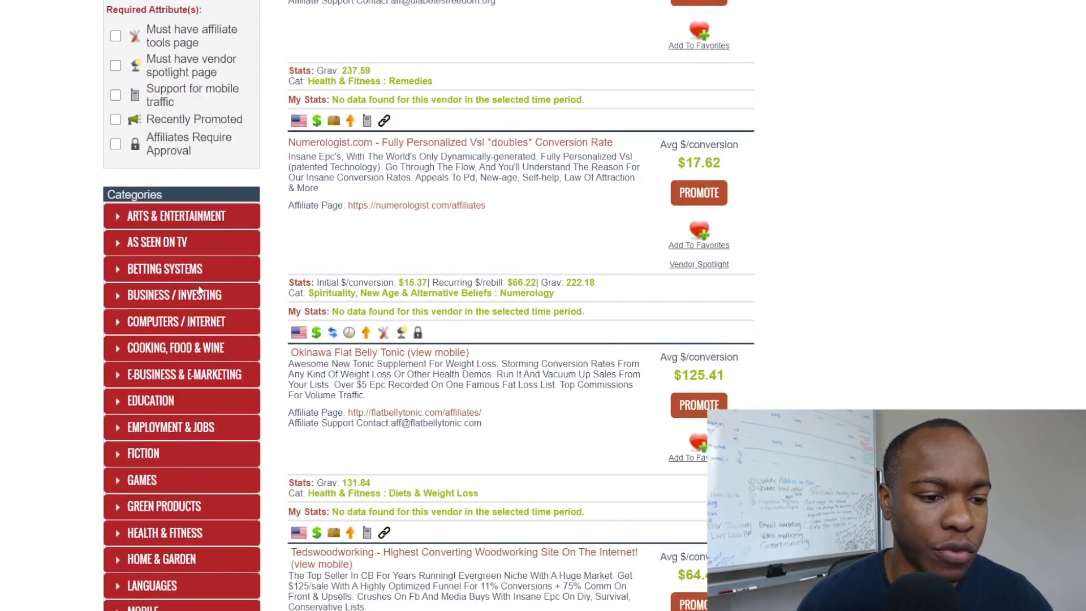
pyautogui.scroll(-3, 198, 289)
pyautogui.click(187, 202)
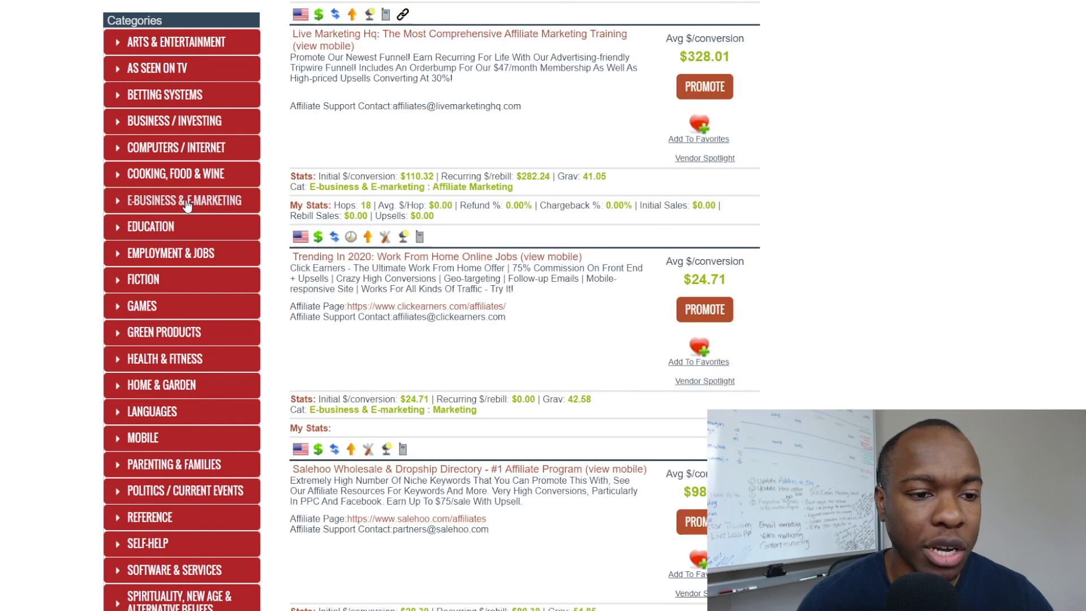
pyautogui.scroll(20, 557, 280)
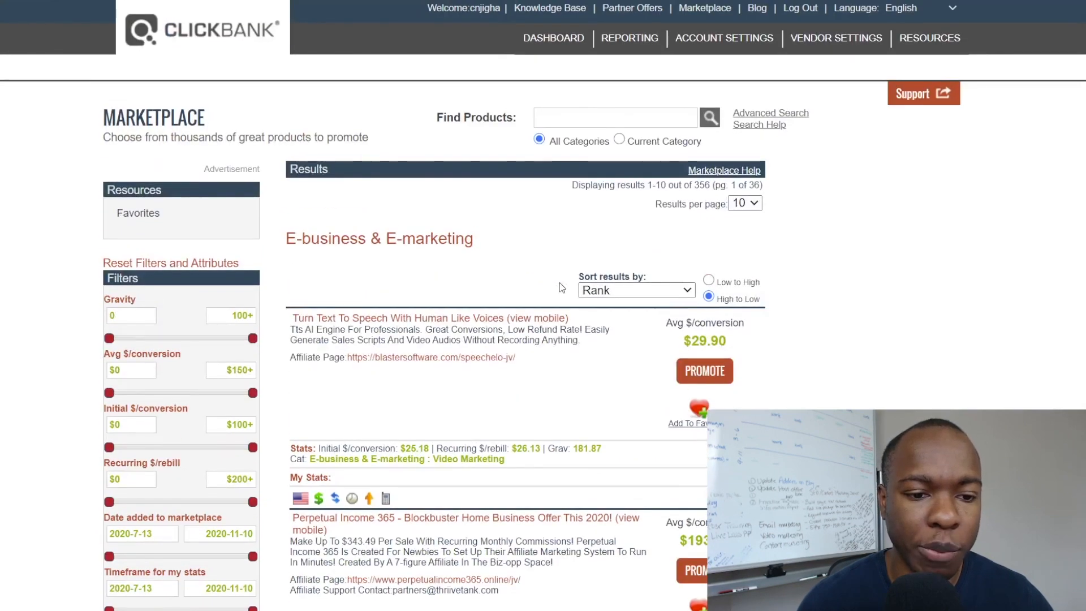
pyautogui.scroll(-2, 559, 283)
pyautogui.scroll(-3, 622, 260)
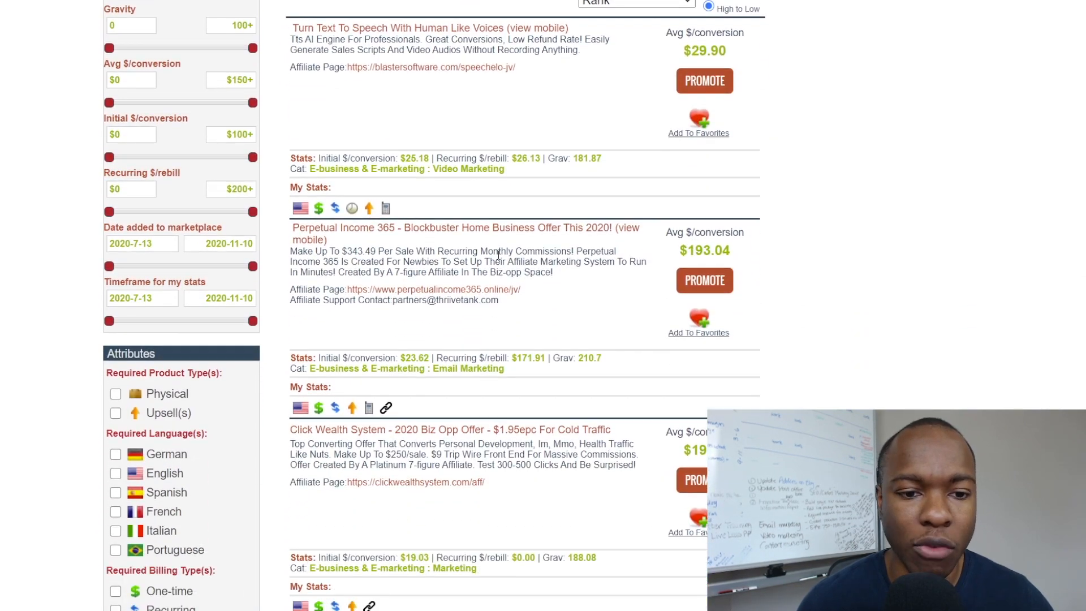
pyautogui.scroll(-2, 497, 255)
pyautogui.scroll(-5, 458, 256)
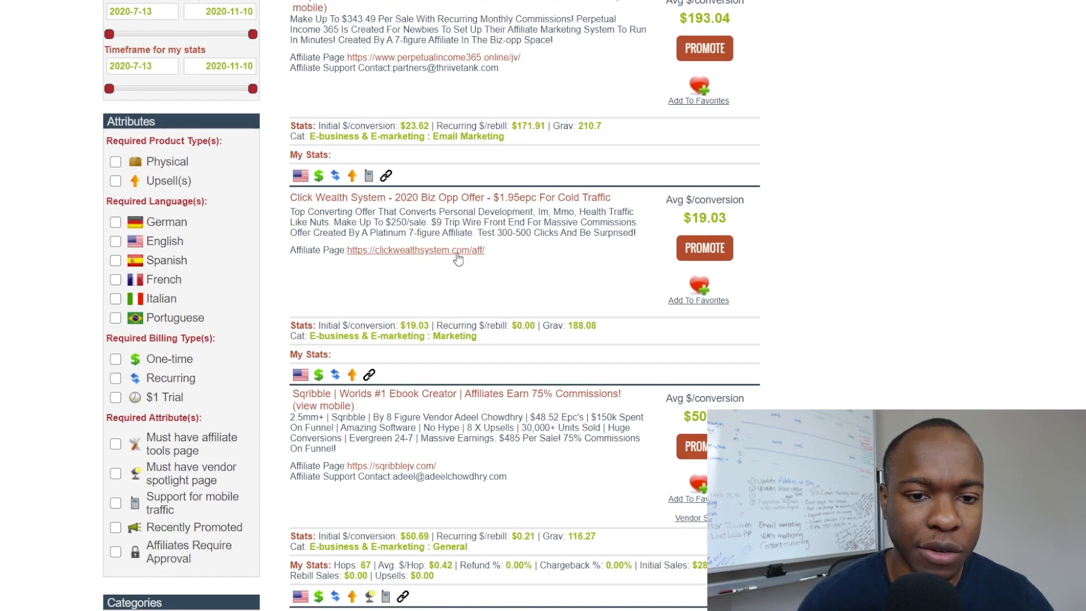
pyautogui.scroll(-6, 458, 257)
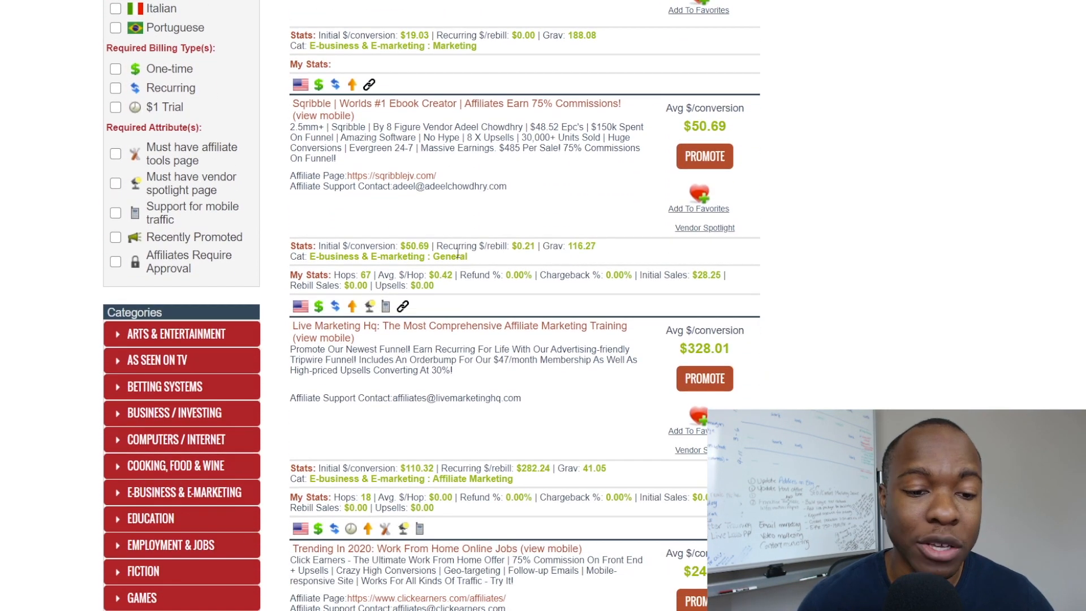
pyautogui.scroll(-5, 458, 257)
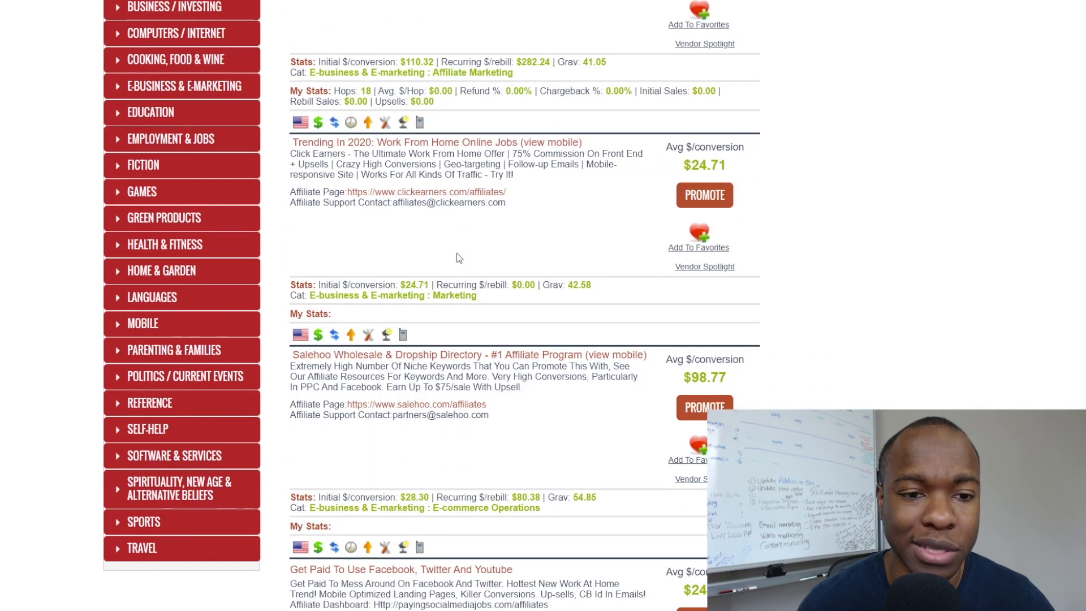
pyautogui.scroll(-1, 458, 255)
pyautogui.scroll(13, 458, 255)
pyautogui.scroll(8, 458, 254)
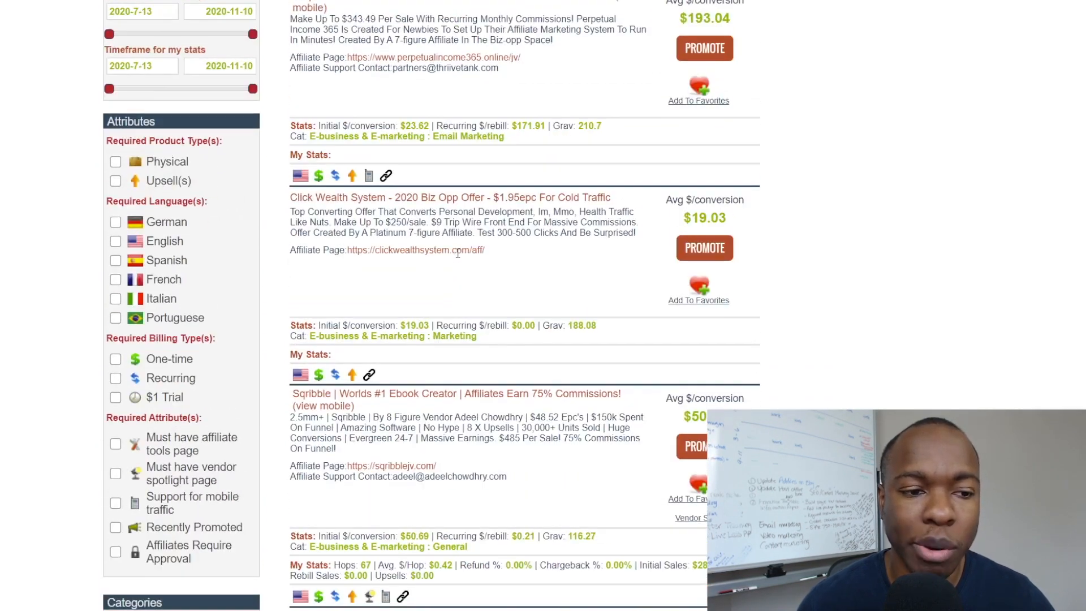
pyautogui.scroll(3, 458, 257)
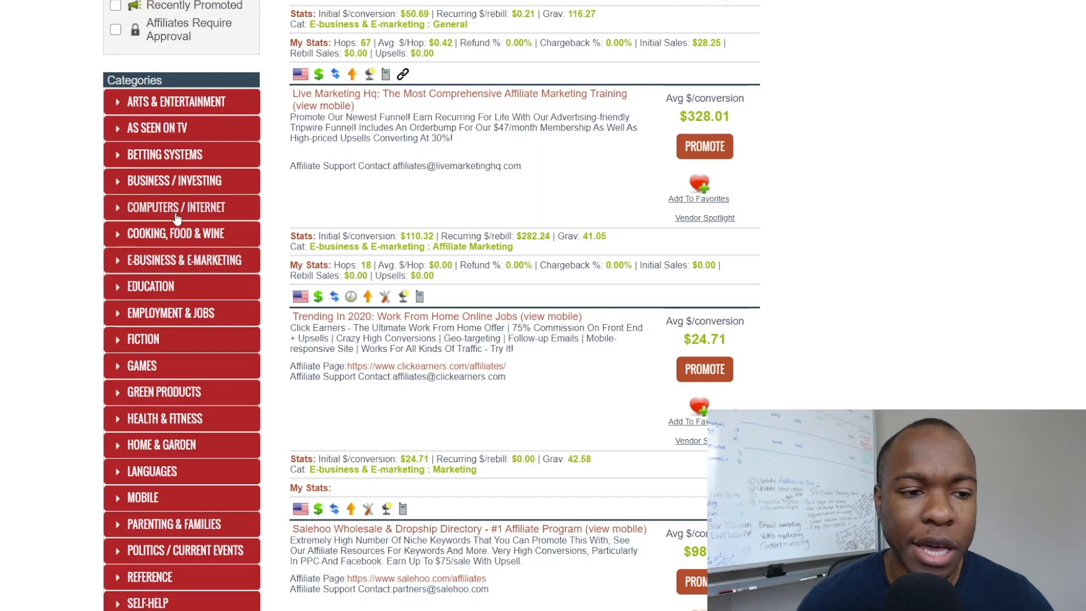
pyautogui.scroll(-2, 172, 351)
pyautogui.click(170, 308)
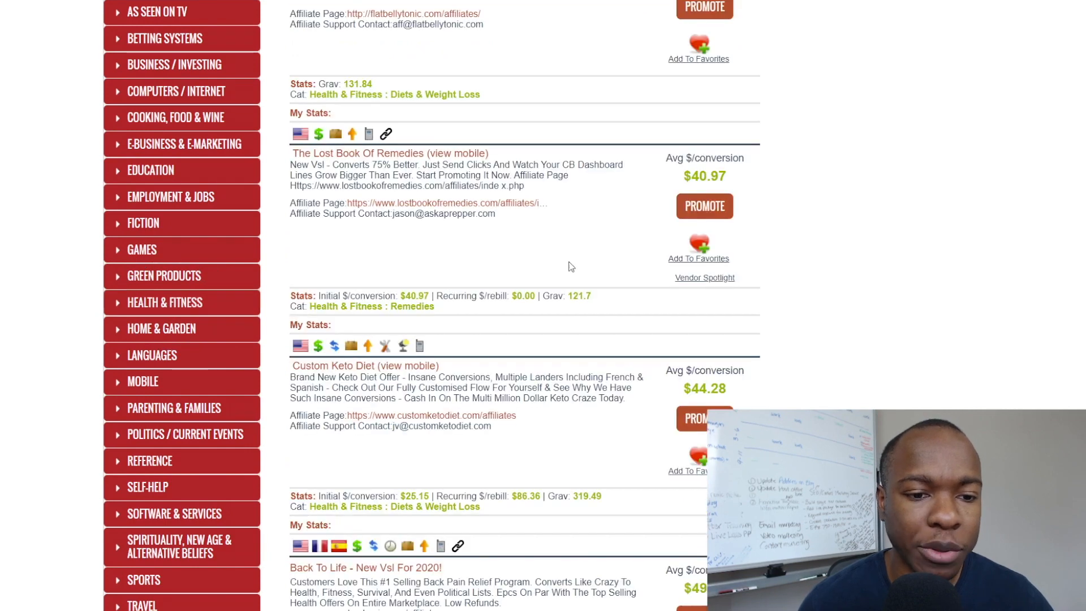
# Find Custom Keto Diet, highlight its $44.28 average per conversion, and open its affiliate page.
pyautogui.scroll(6, 571, 263)
pyautogui.scroll(12, 577, 257)
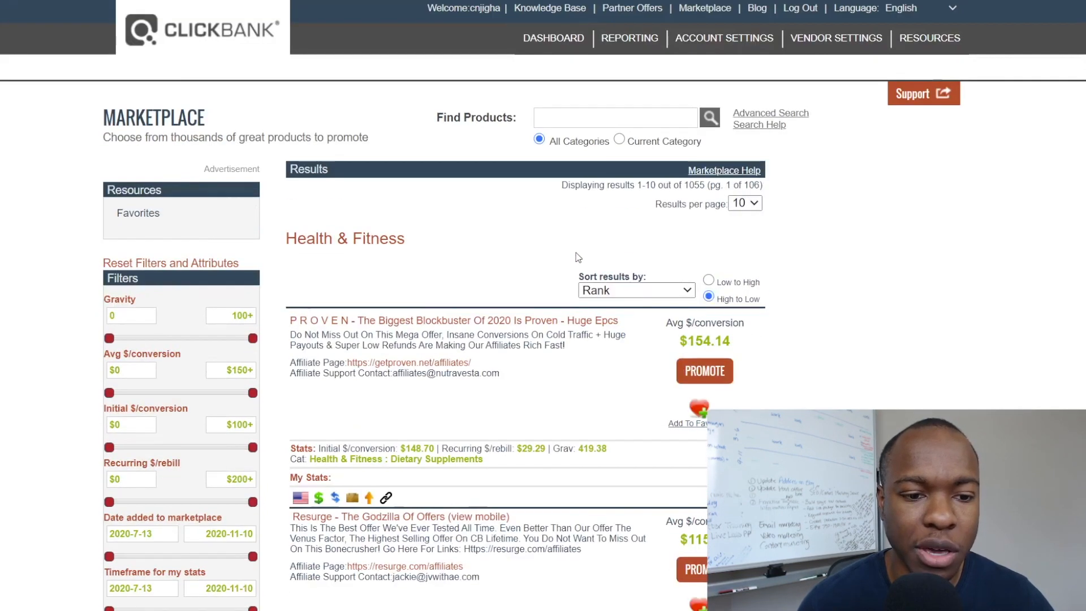
pyautogui.scroll(-2, 543, 257)
pyautogui.scroll(-7, 369, 229)
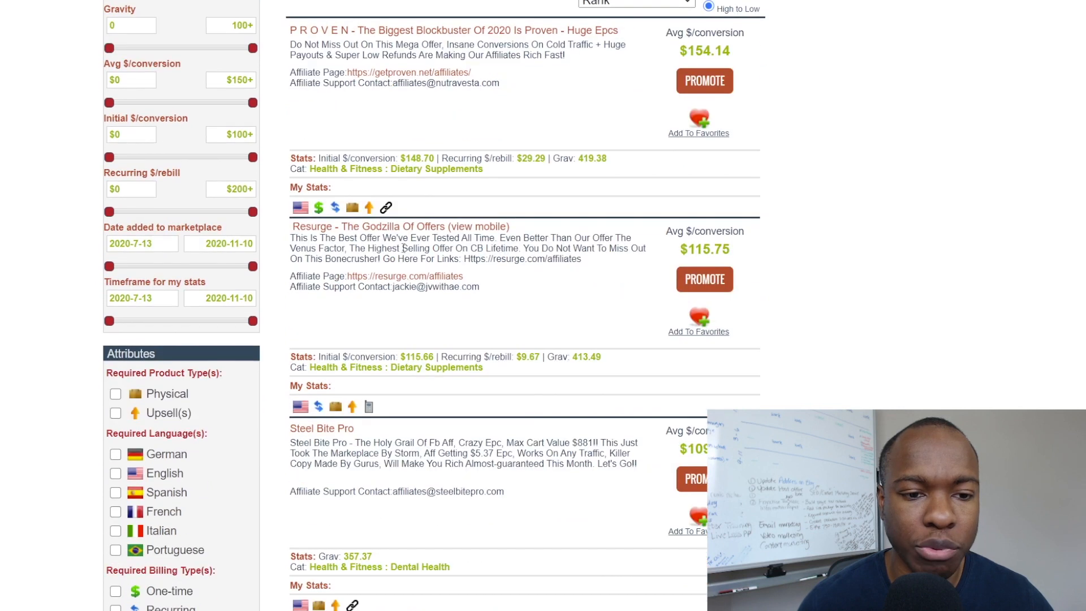
pyautogui.scroll(-8, 387, 260)
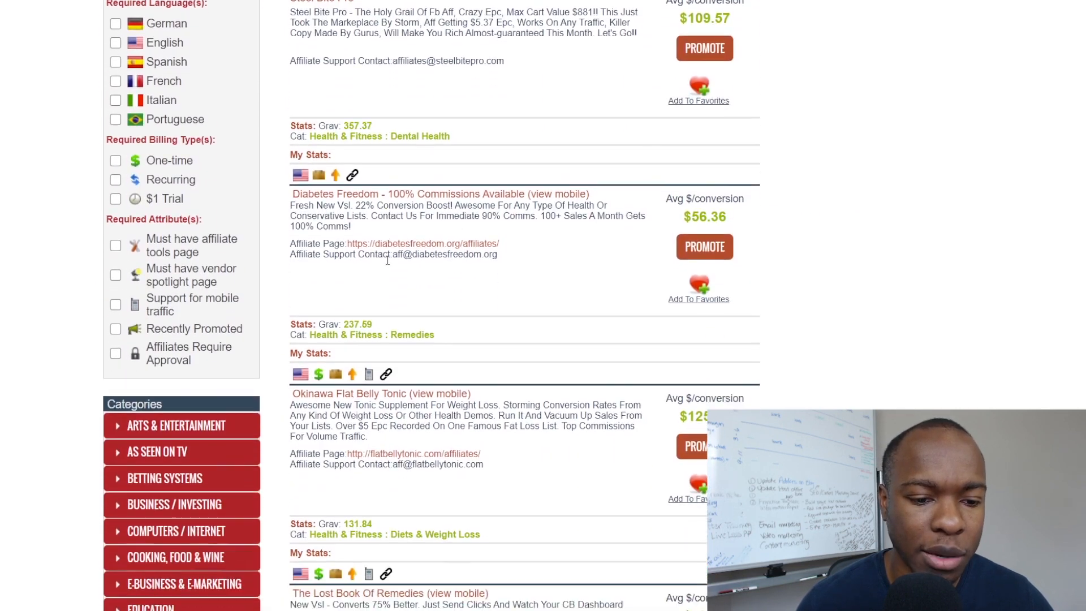
pyautogui.scroll(-7, 388, 260)
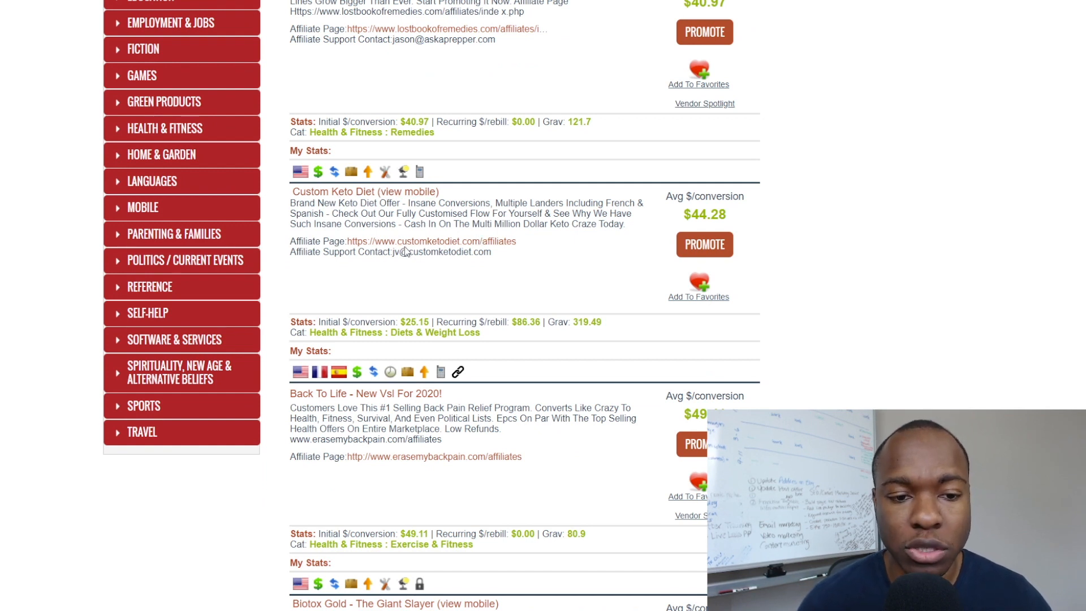
pyautogui.click(412, 247)
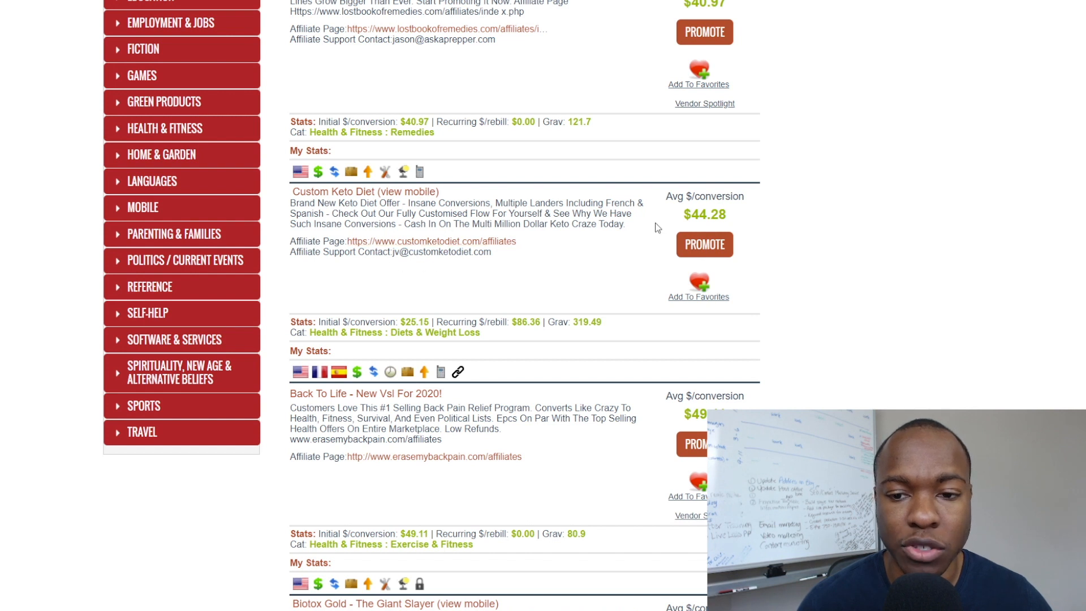
pyautogui.moveTo(684, 220); pyautogui.dragTo(729, 219)
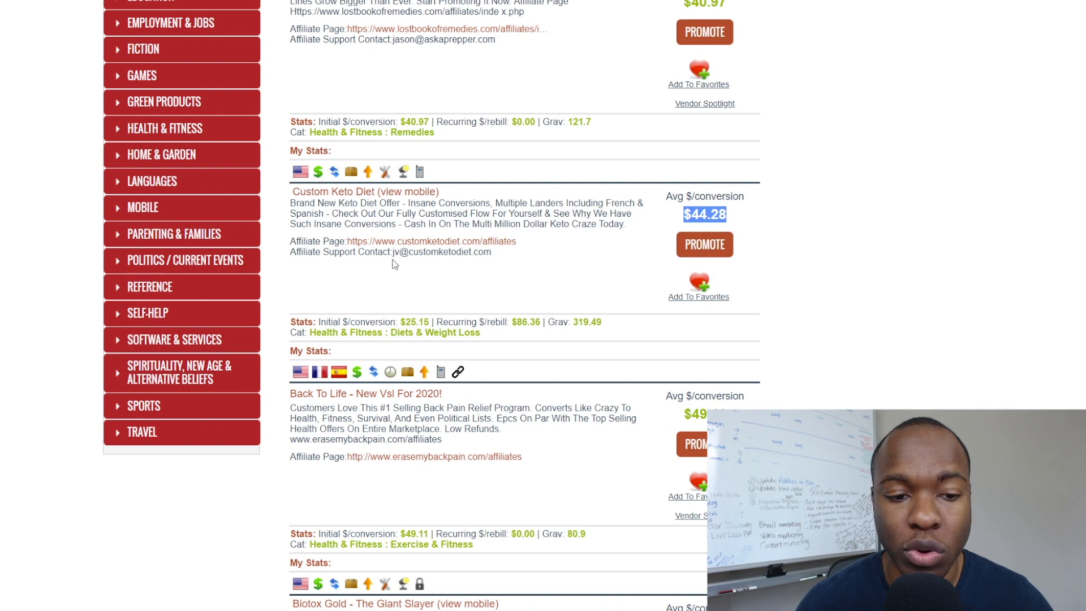
pyautogui.click(375, 242)
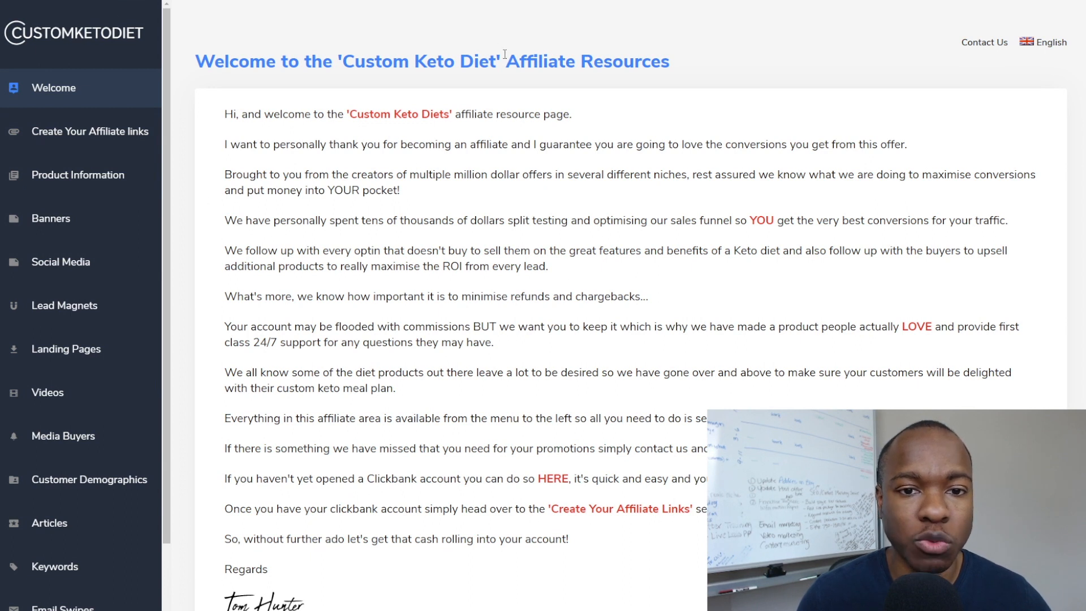
# Highlight the Affiliate Resources heading and read the Product Information section.
pyautogui.moveTo(507, 61); pyautogui.dragTo(689, 62)
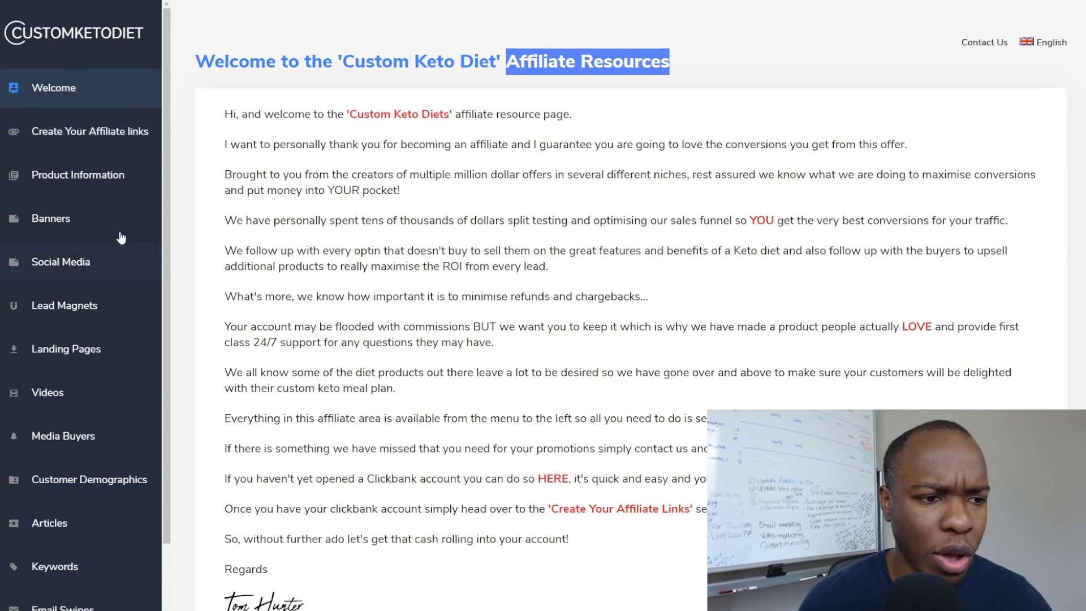
pyautogui.click(88, 175)
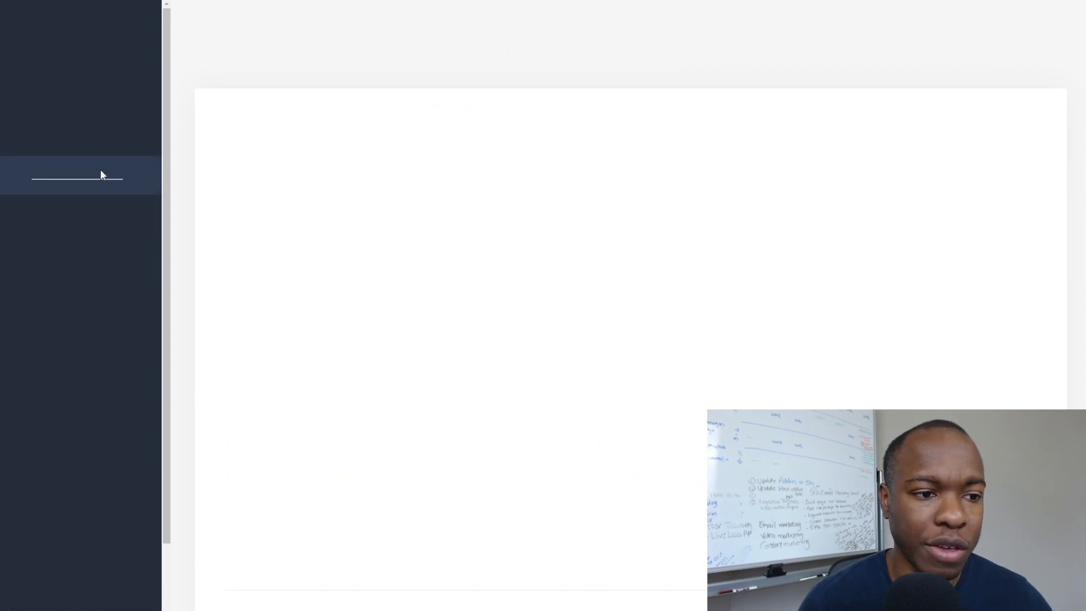
pyautogui.scroll(-7, 394, 265)
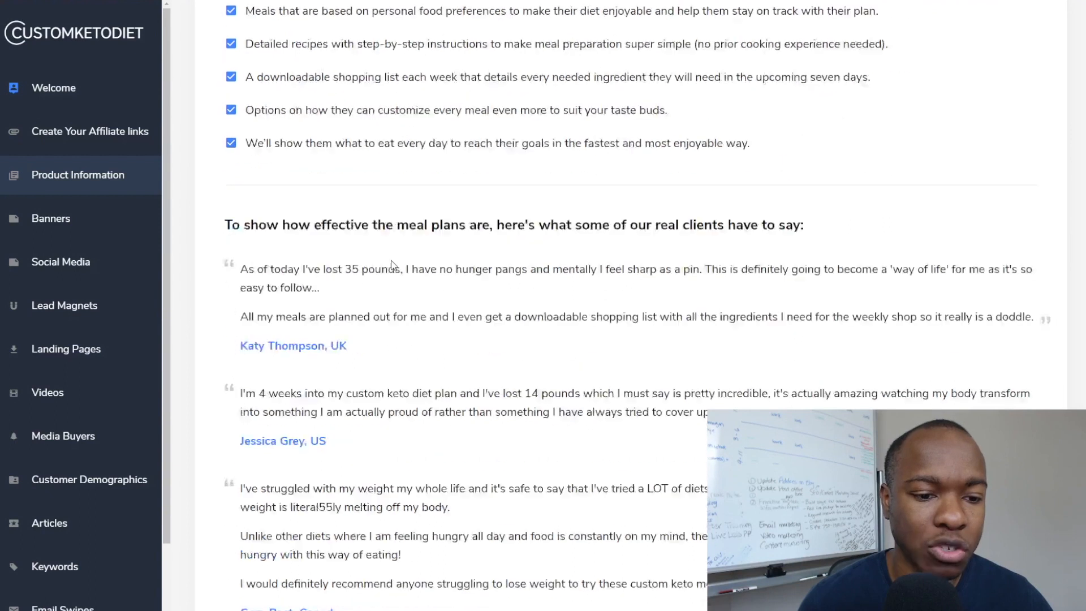
pyautogui.scroll(4, 394, 265)
pyautogui.scroll(3, 394, 265)
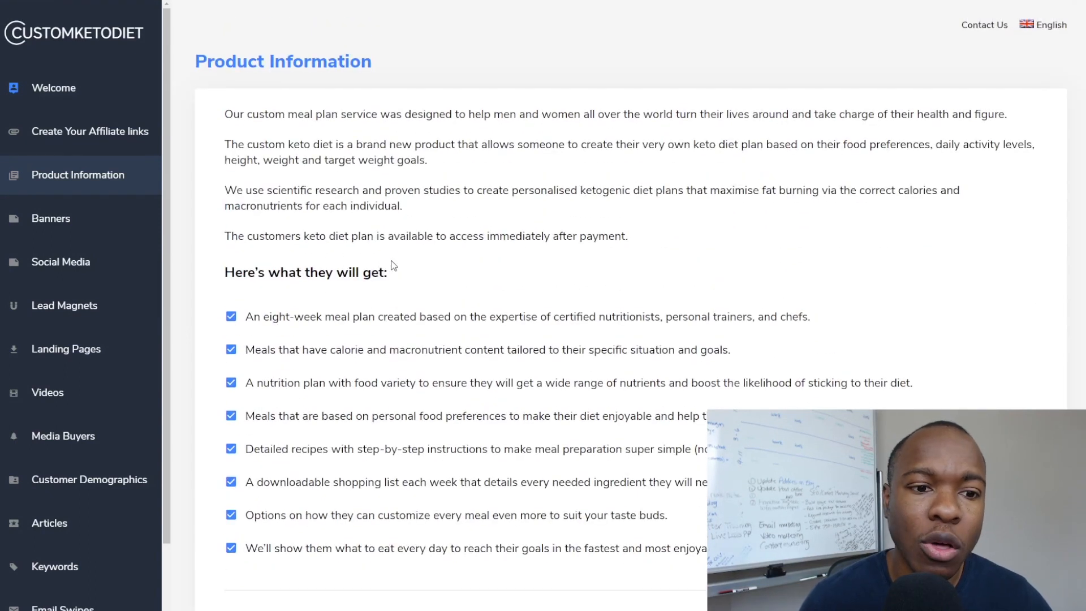
pyautogui.scroll(-2, 364, 252)
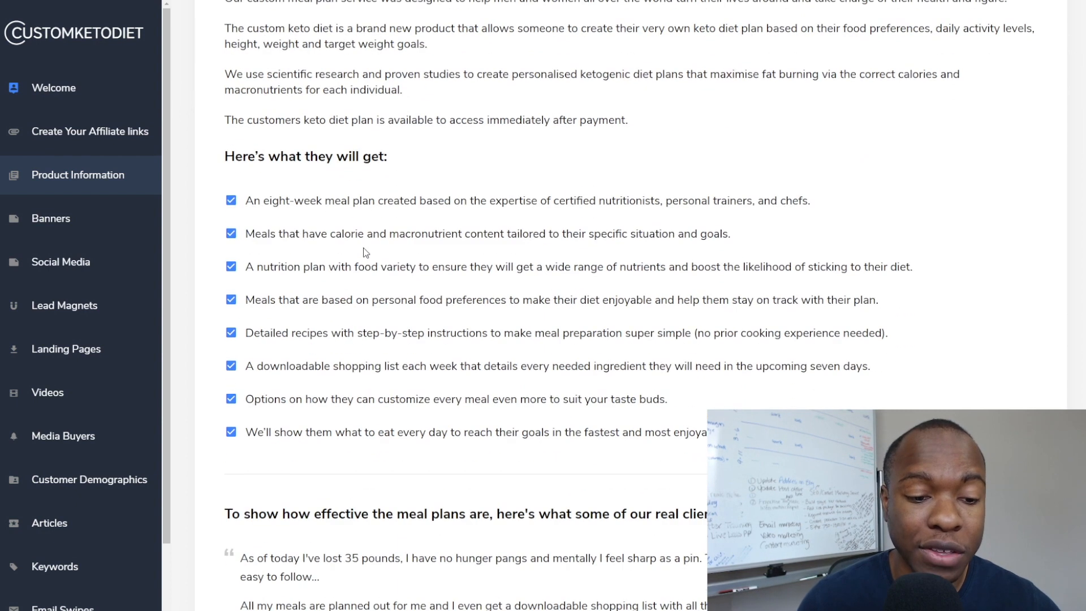
pyautogui.scroll(2, 364, 252)
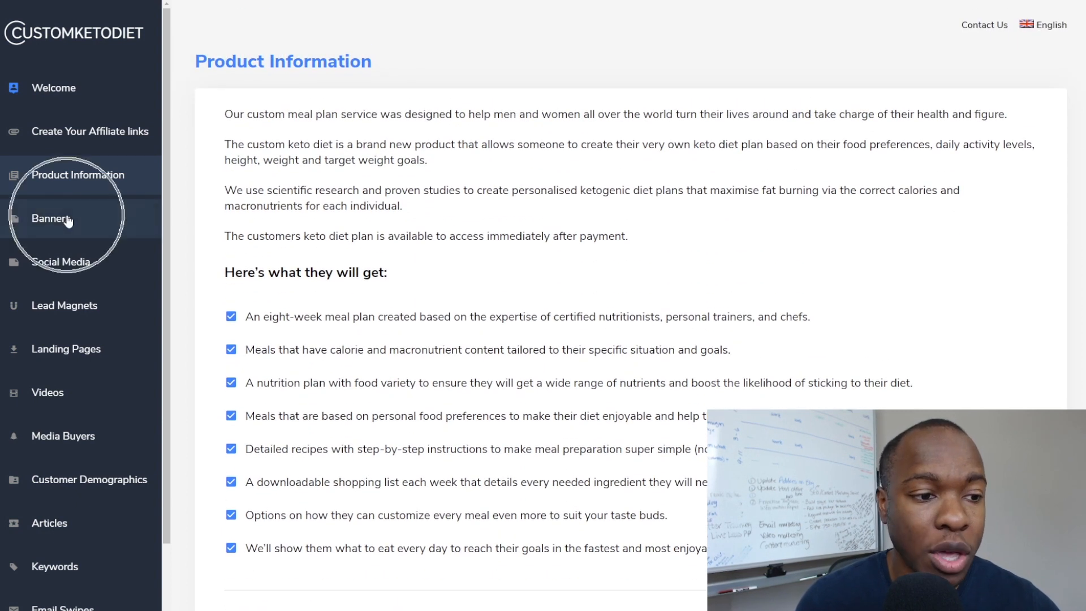
# Look through the Banners, Social Media, Lead Magnets, Landing Pages and Videos sections.
pyautogui.click(67, 222)
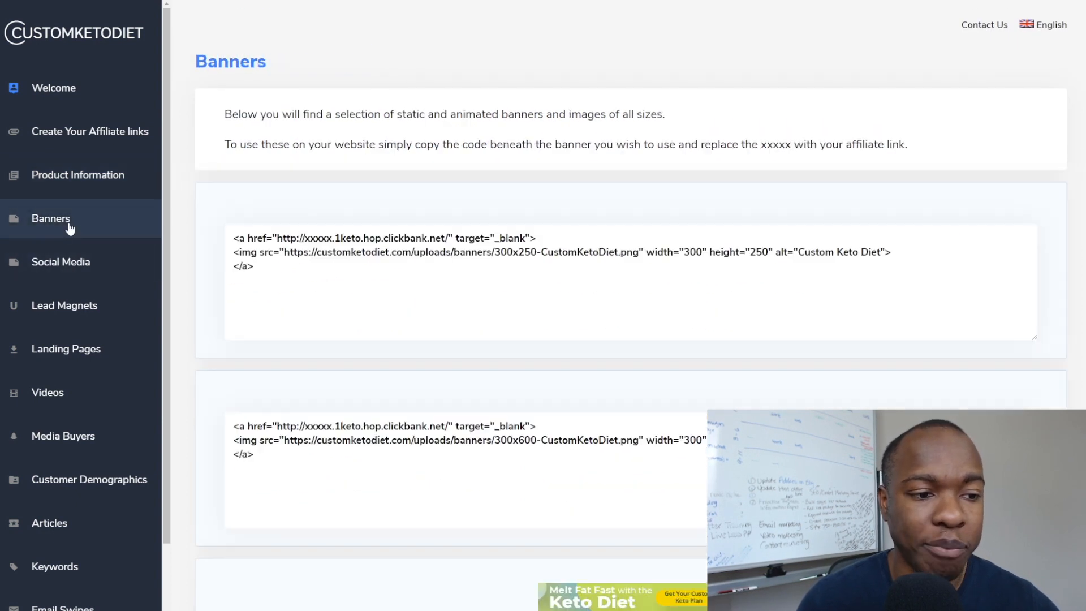
pyautogui.click(69, 267)
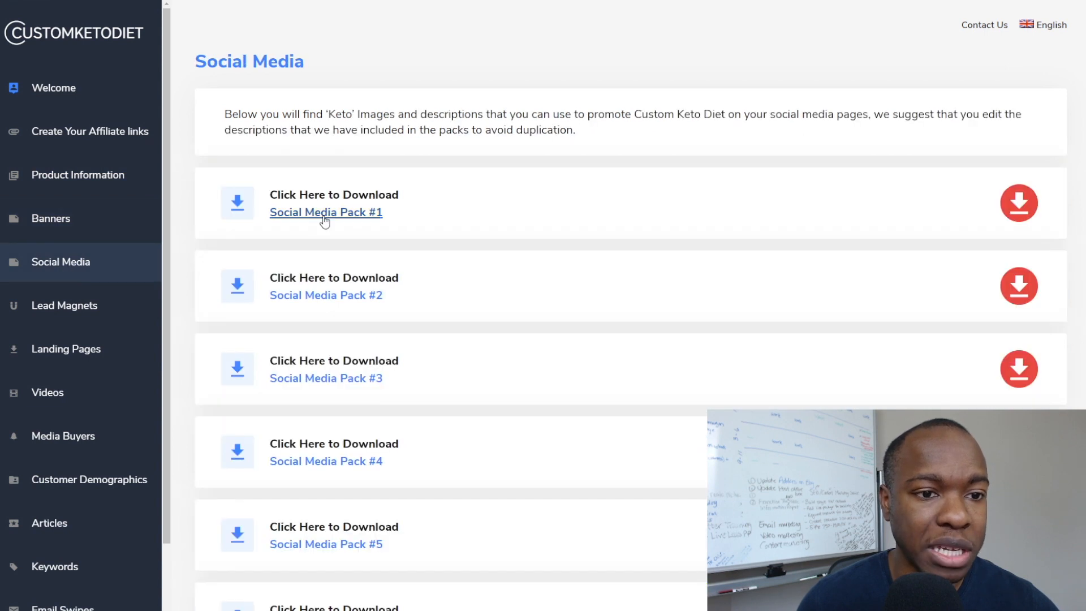
pyautogui.scroll(-7, 322, 218)
pyautogui.scroll(5, 375, 241)
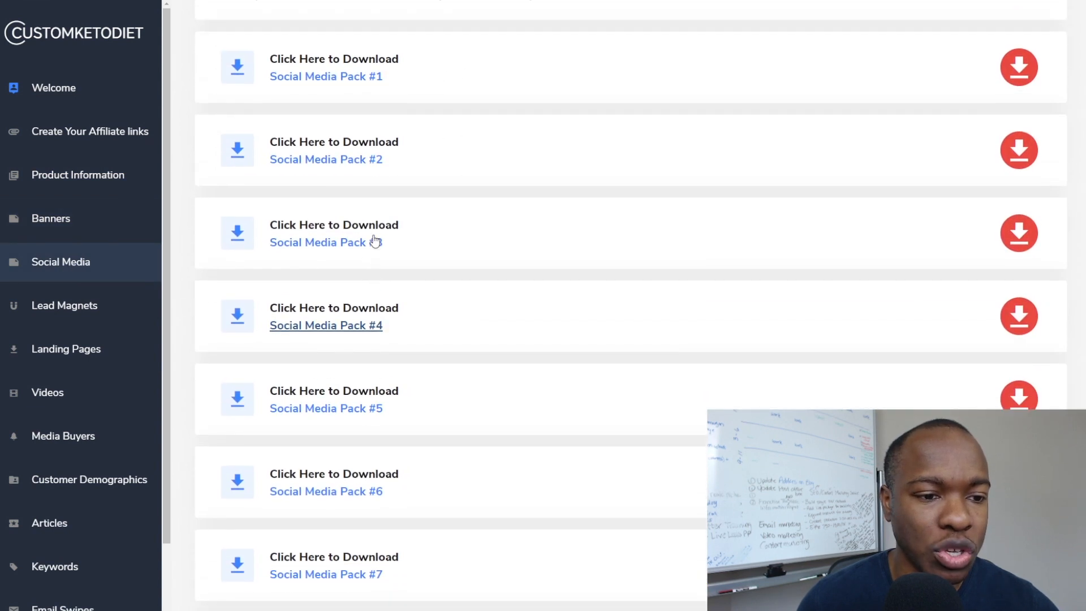
pyautogui.click(78, 308)
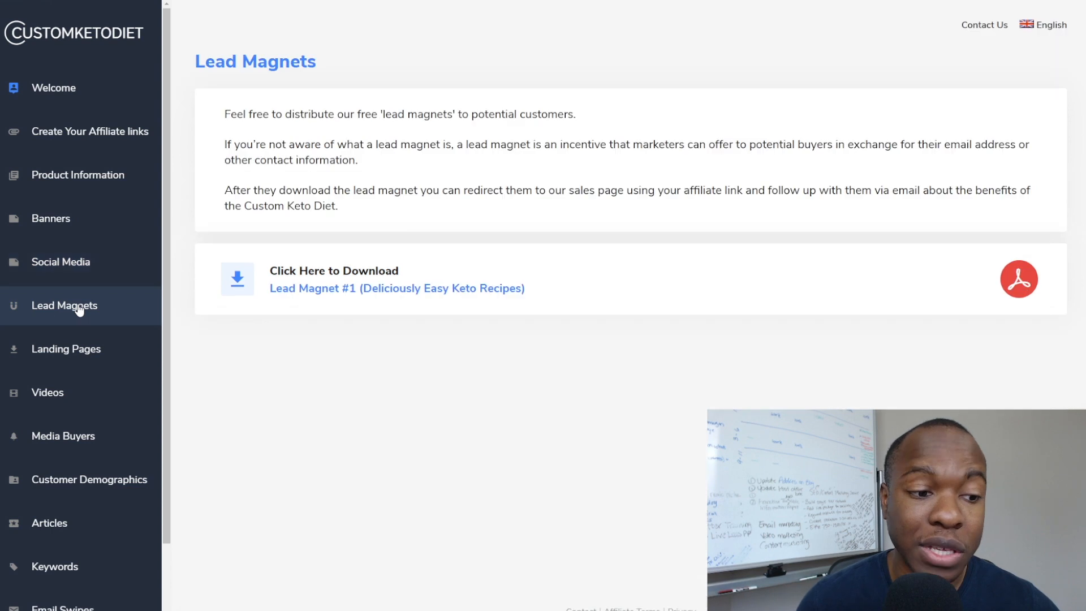
pyautogui.click(74, 361)
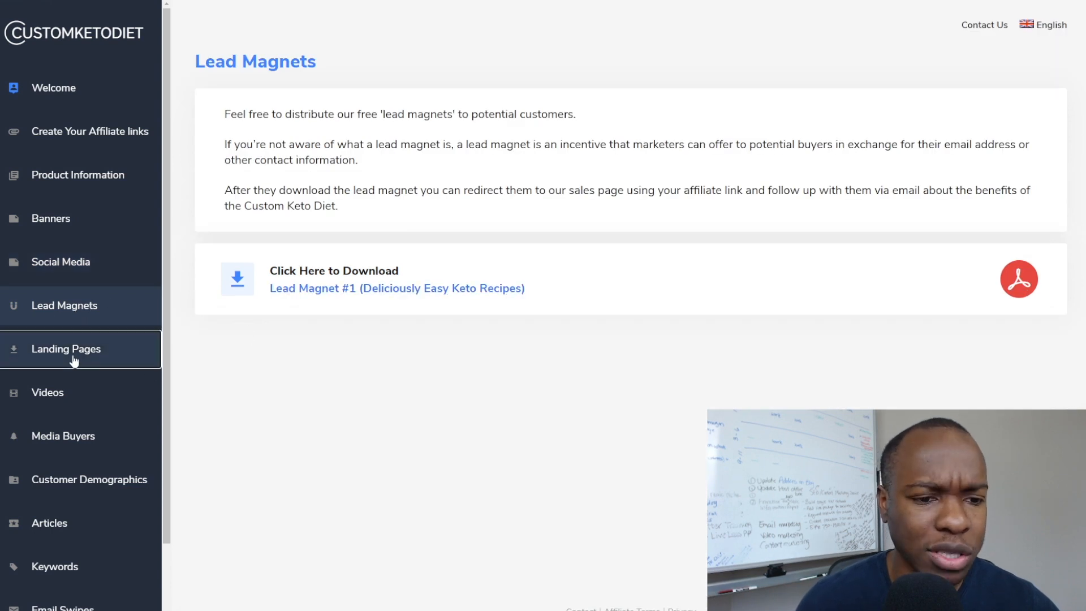
pyautogui.click(63, 396)
# Read and highlight the Customer Demographics overview, then move on to the Email Swipes page.
pyautogui.click(87, 489)
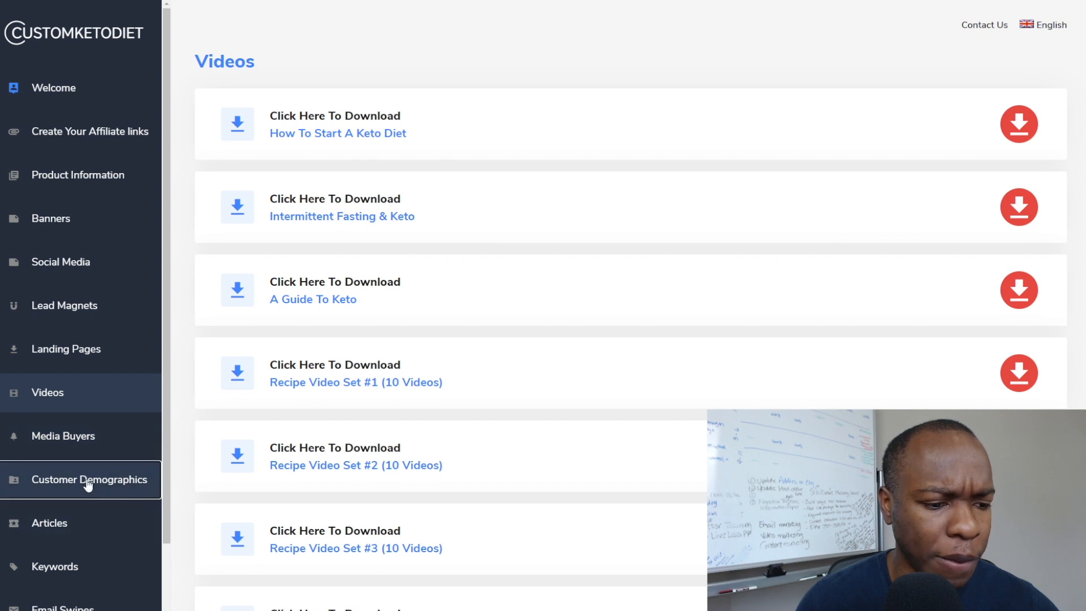
pyautogui.click(388, 186)
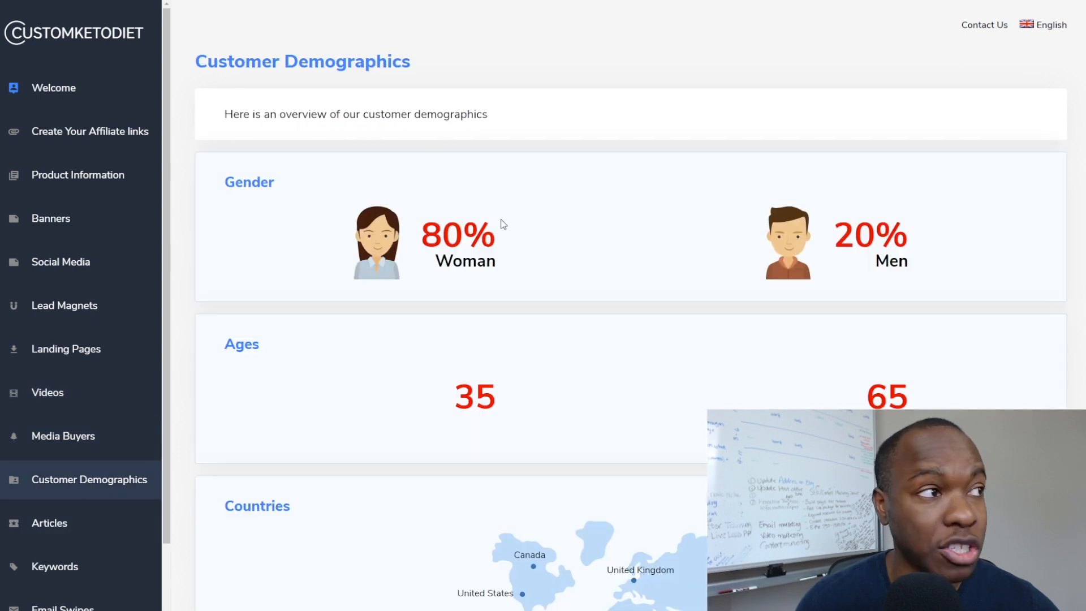
pyautogui.scroll(-2, 502, 225)
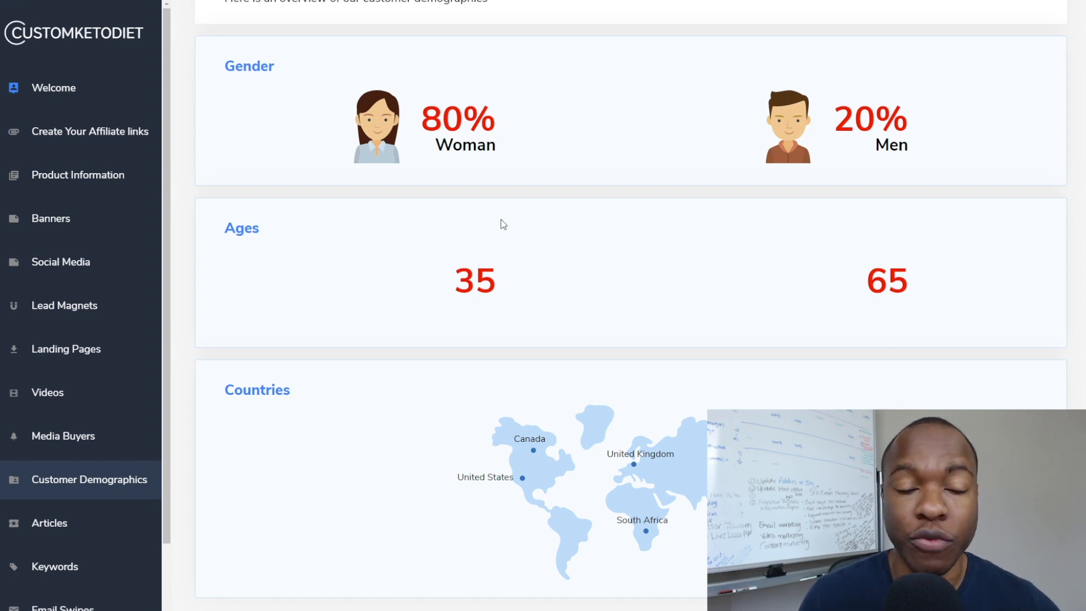
pyautogui.scroll(1, 501, 219)
pyautogui.click(501, 221)
pyautogui.click(375, 166)
pyautogui.moveTo(376, 169); pyautogui.dragTo(512, 214)
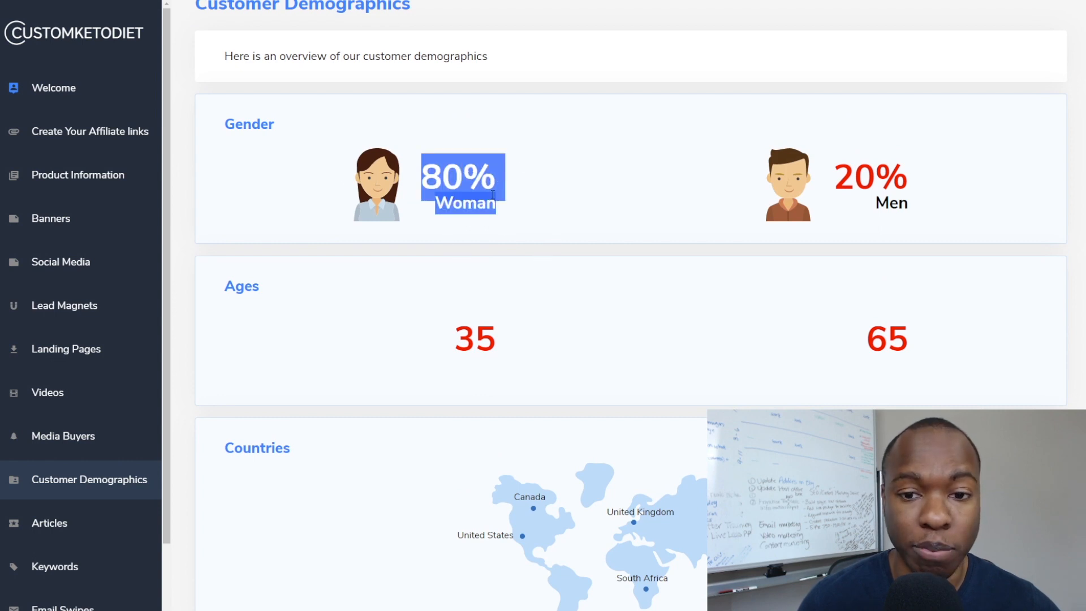
pyautogui.scroll(-1, 513, 216)
pyautogui.moveTo(452, 273); pyautogui.dragTo(965, 288)
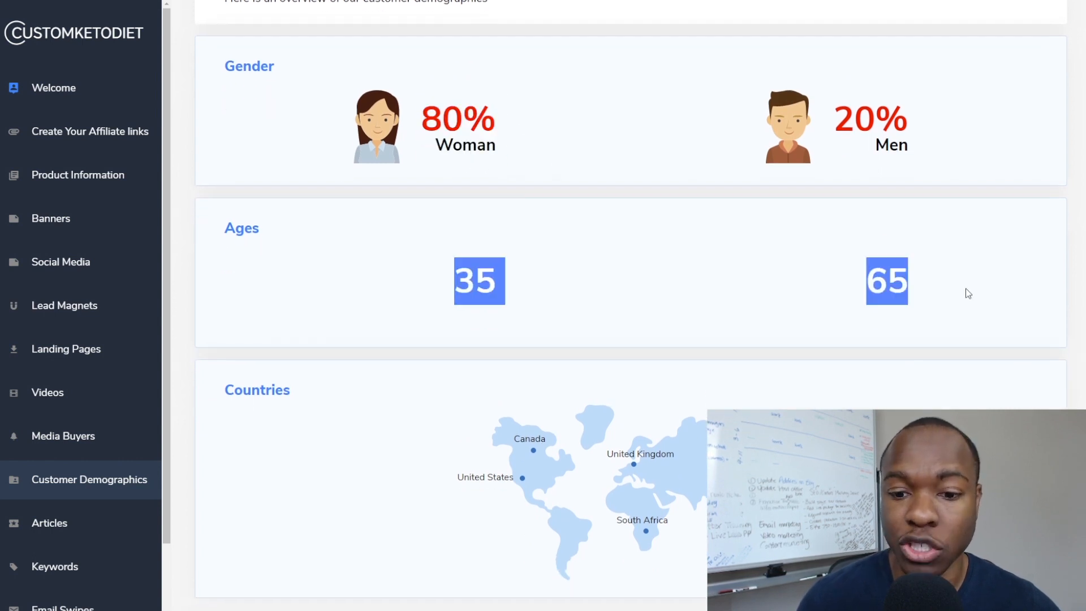
pyautogui.scroll(-1, 540, 296)
pyautogui.press('ctrl')
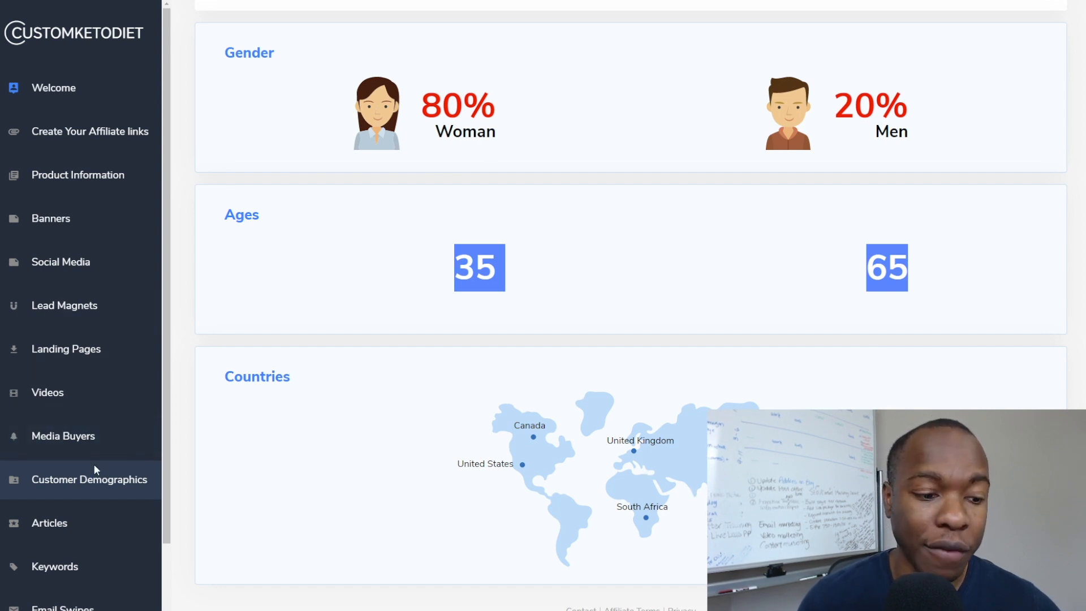
pyautogui.scroll(-2, 67, 497)
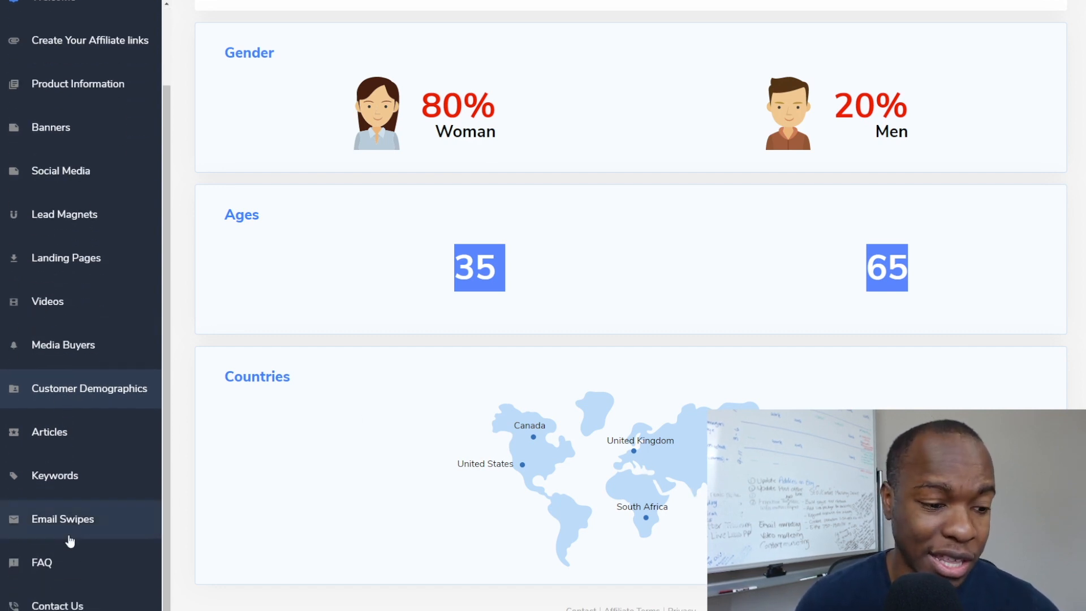
pyautogui.click(77, 521)
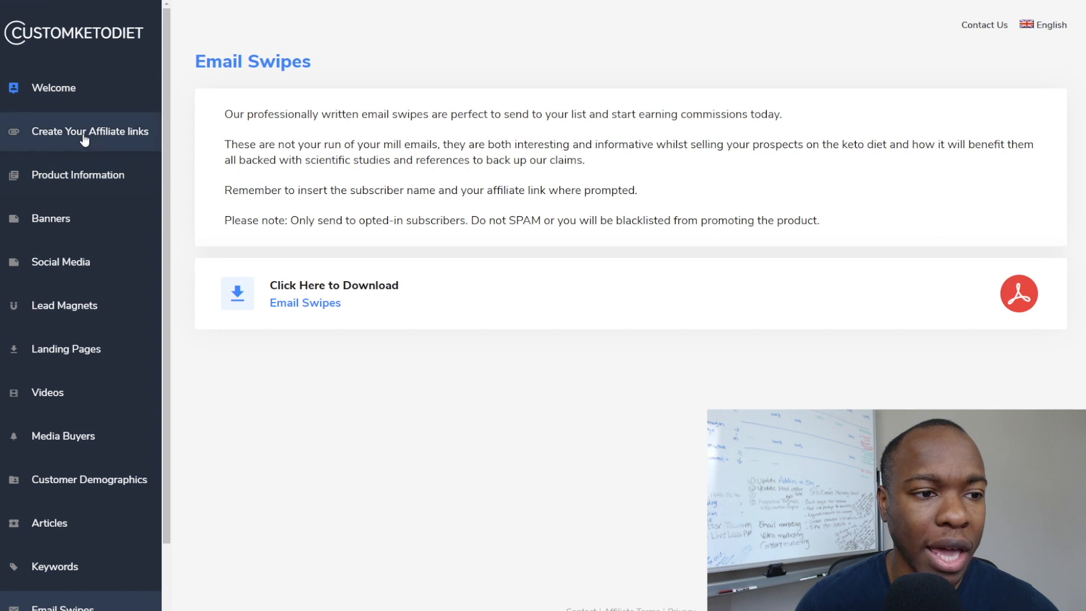
# Read the Create Your Affiliate Links formats, then open Custom Keto Diet's HopLink generator.
pyautogui.click(85, 139)
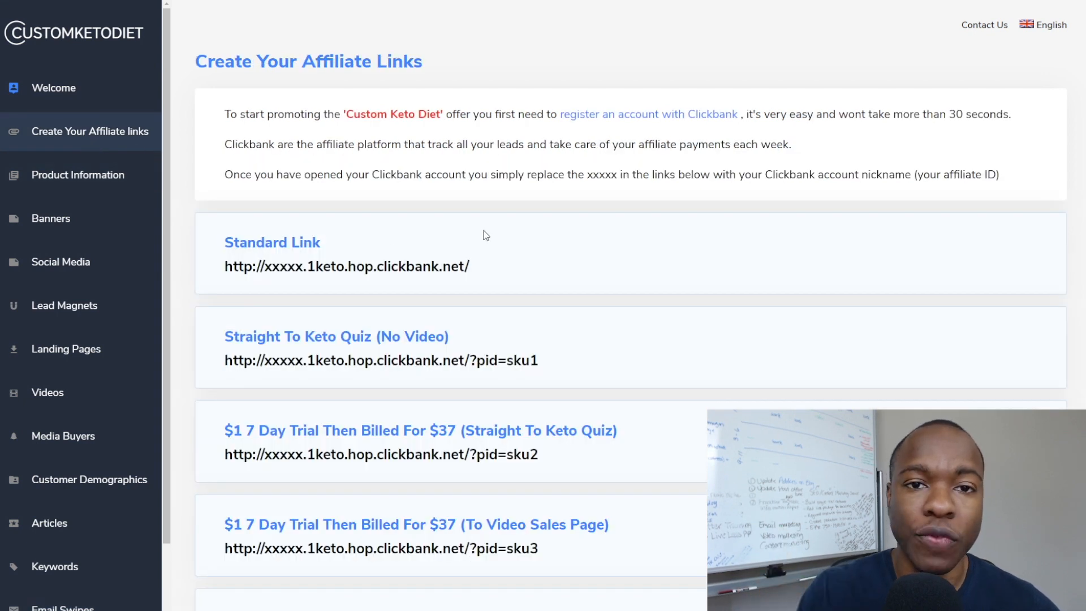
pyautogui.scroll(-1, 423, 242)
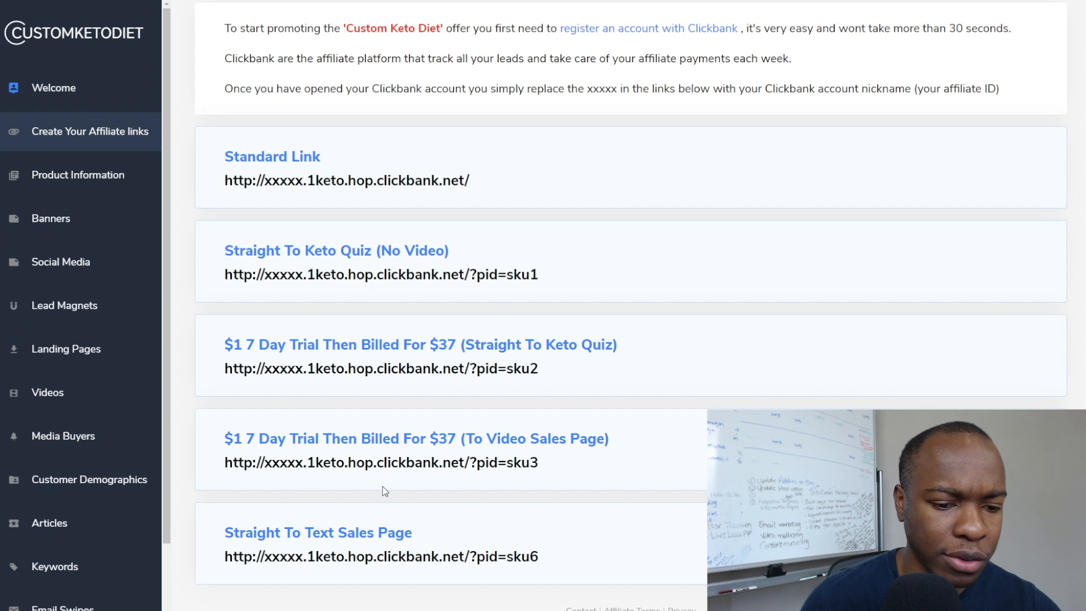
pyautogui.scroll(2, 384, 491)
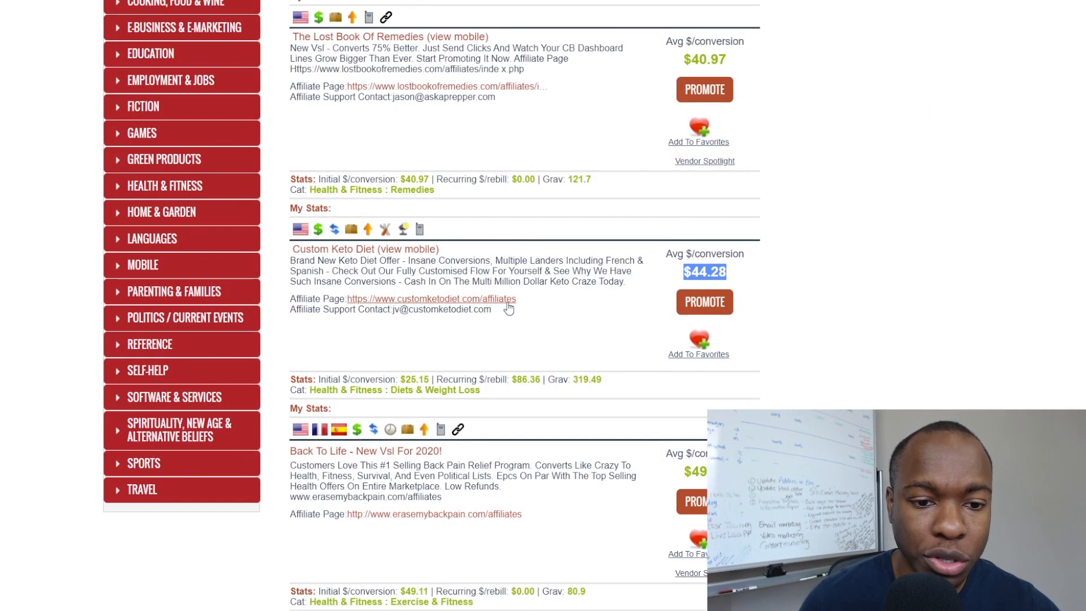
pyautogui.scroll(-1, 495, 277)
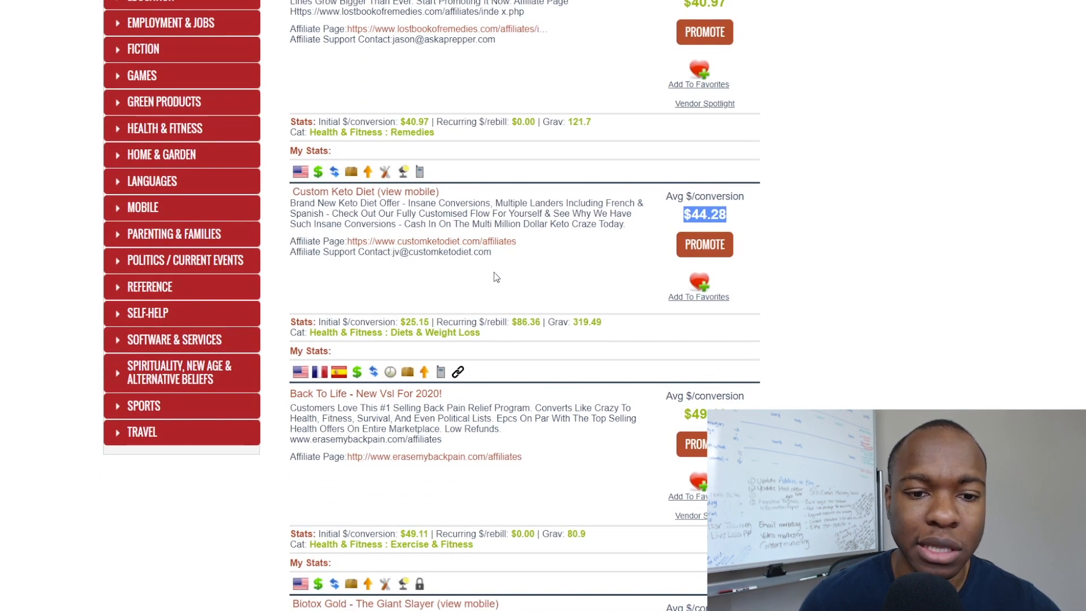
pyautogui.click(702, 247)
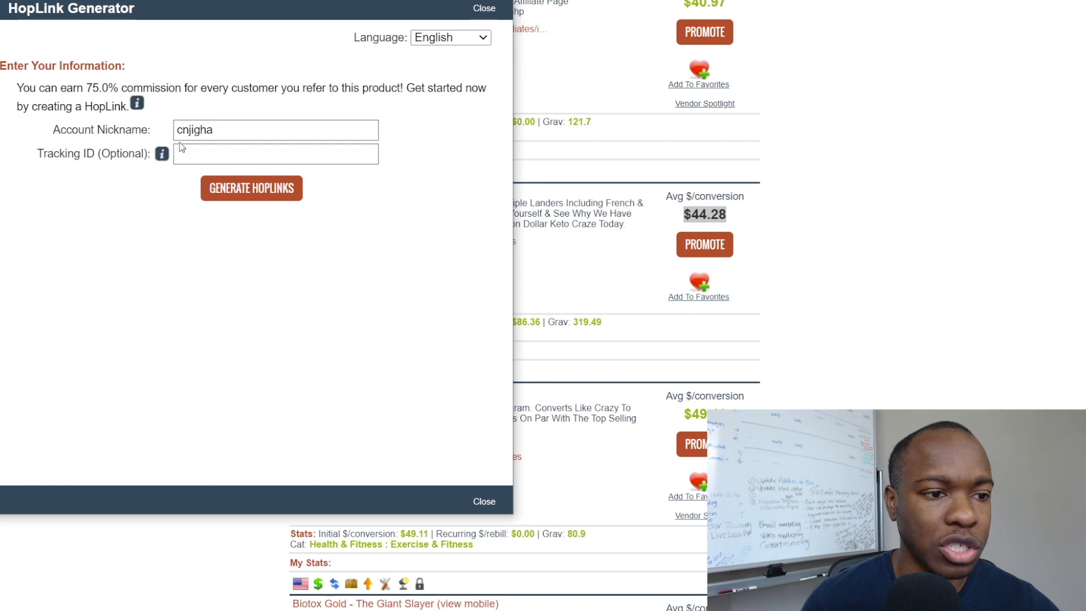
# Generate the Custom Keto Diet HopLink with the account nickname and copy it.
pyautogui.click(244, 194)
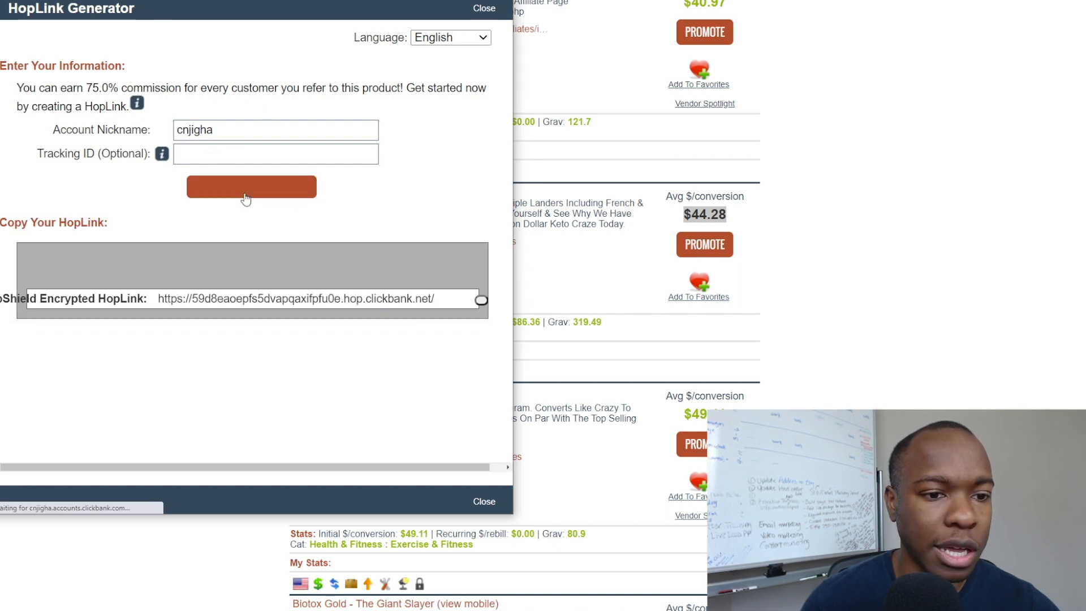
pyautogui.click(307, 316)
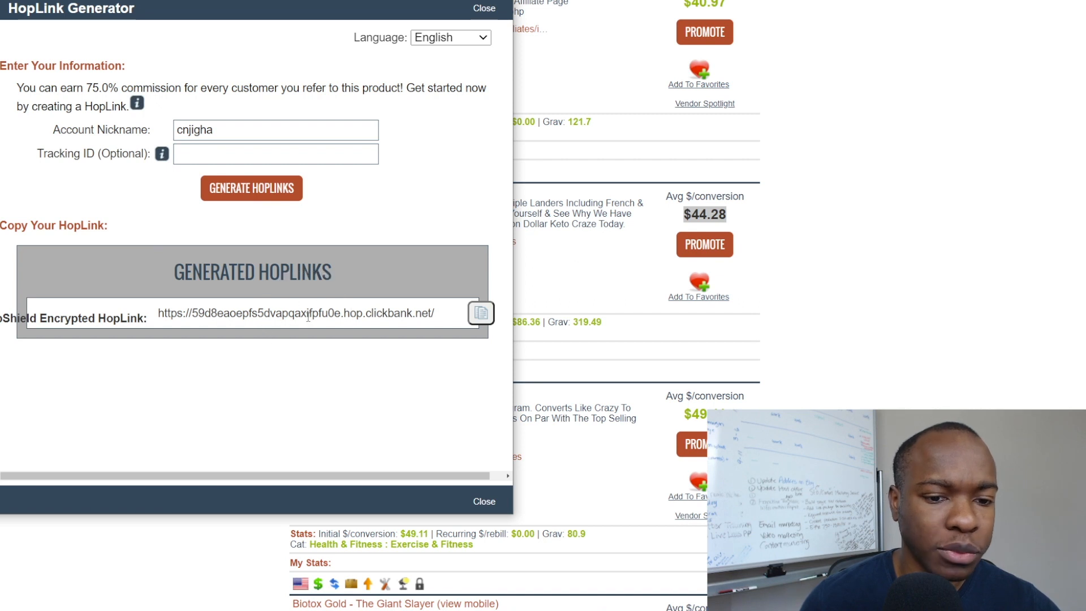
pyautogui.click(482, 314)
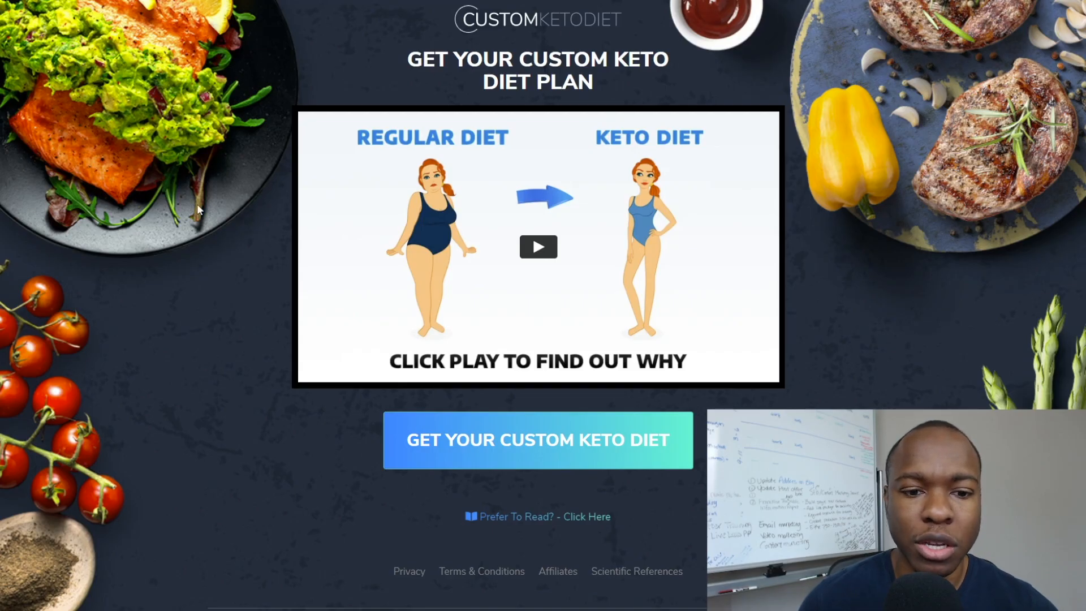
# Glance at the sales page, then preview the keto quiz landing page.
pyautogui.scroll(-3, 202, 208)
pyautogui.scroll(3, 262, 294)
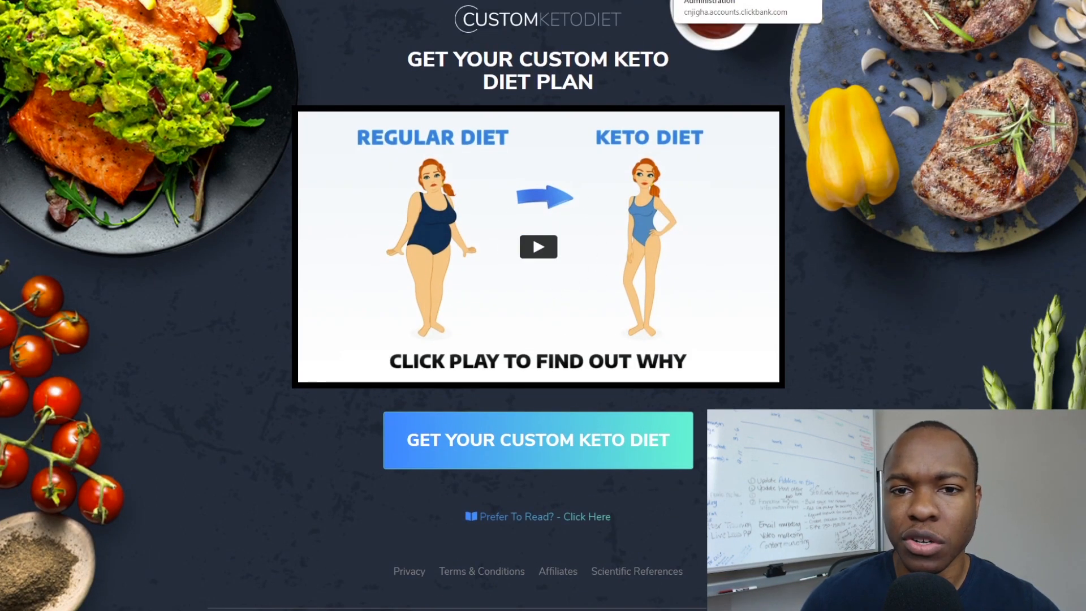
pyautogui.click(616, 0)
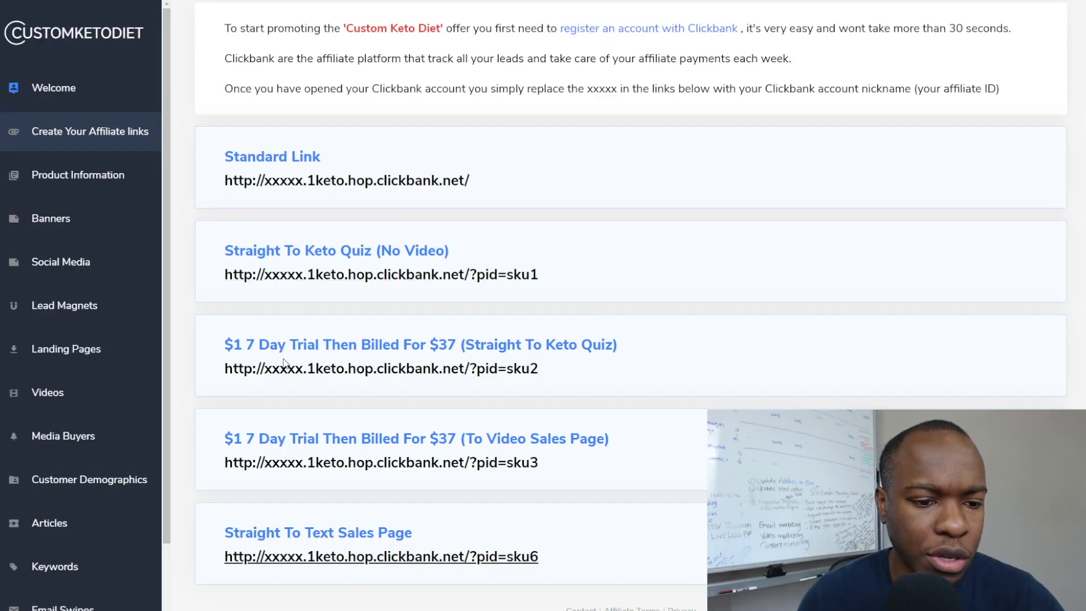
pyautogui.click(633, 0)
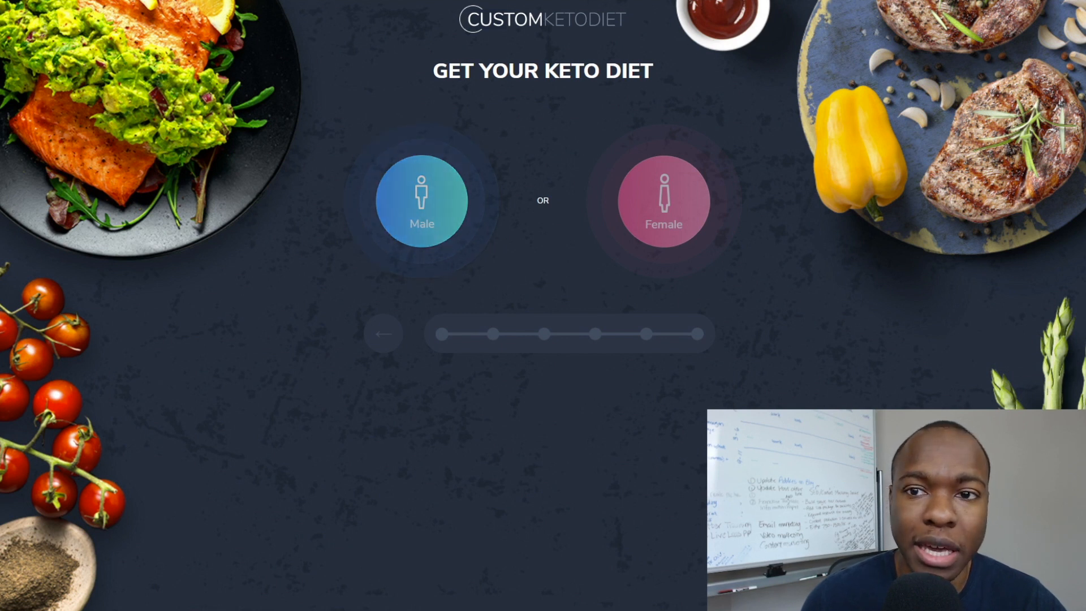
# Scroll through the text sales page, then copy the Straight To Text Sales Page link.
pyautogui.click(668, 0)
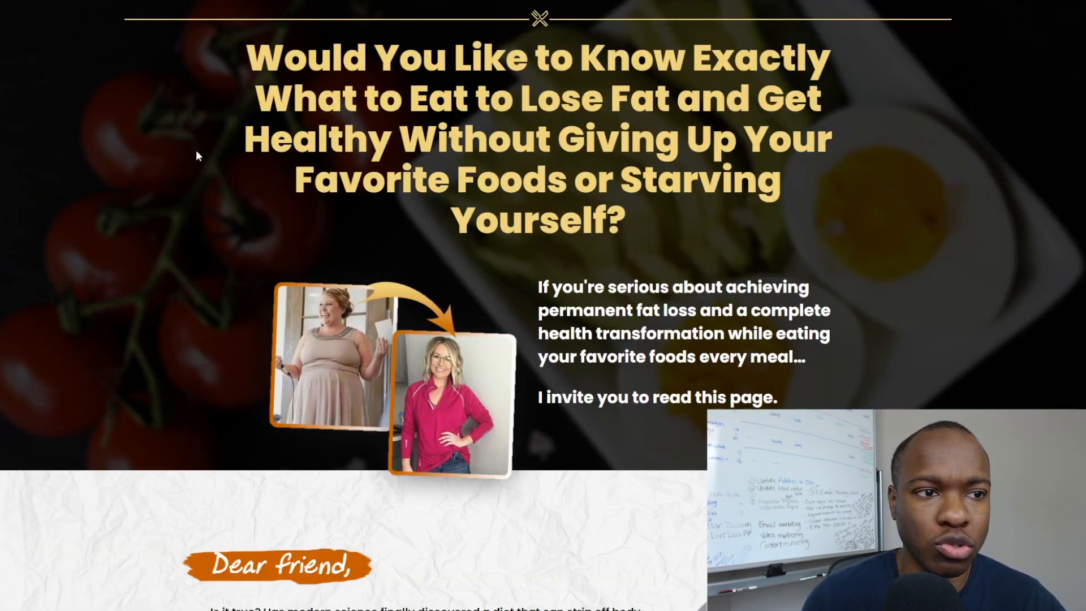
pyautogui.scroll(-5, 648, 305)
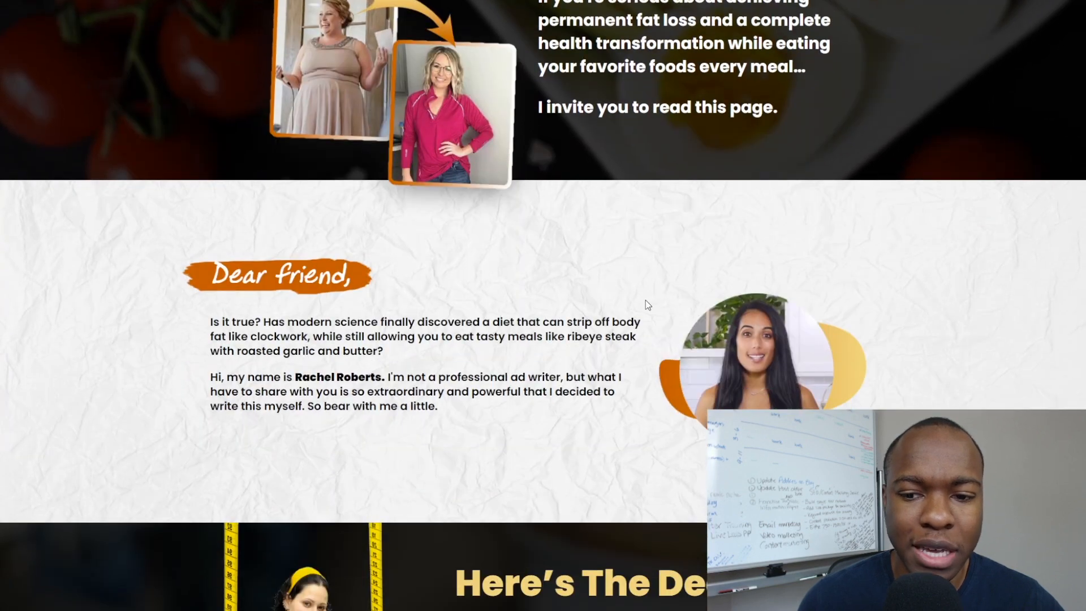
pyautogui.scroll(-8, 647, 305)
pyautogui.scroll(6, 461, 259)
pyautogui.scroll(7, 459, 258)
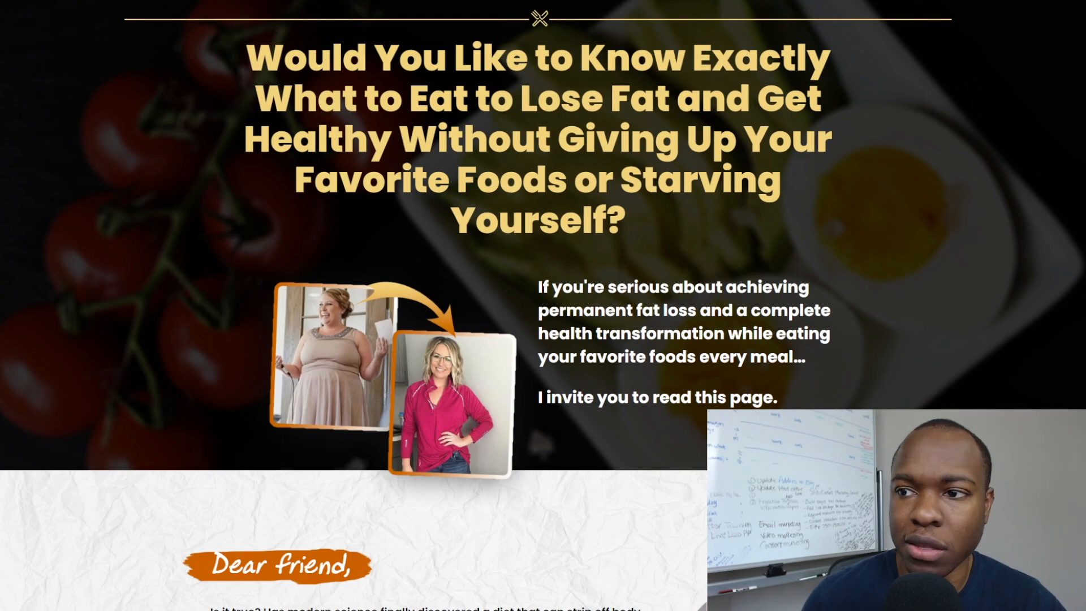
pyautogui.scroll(-20, 543, 306)
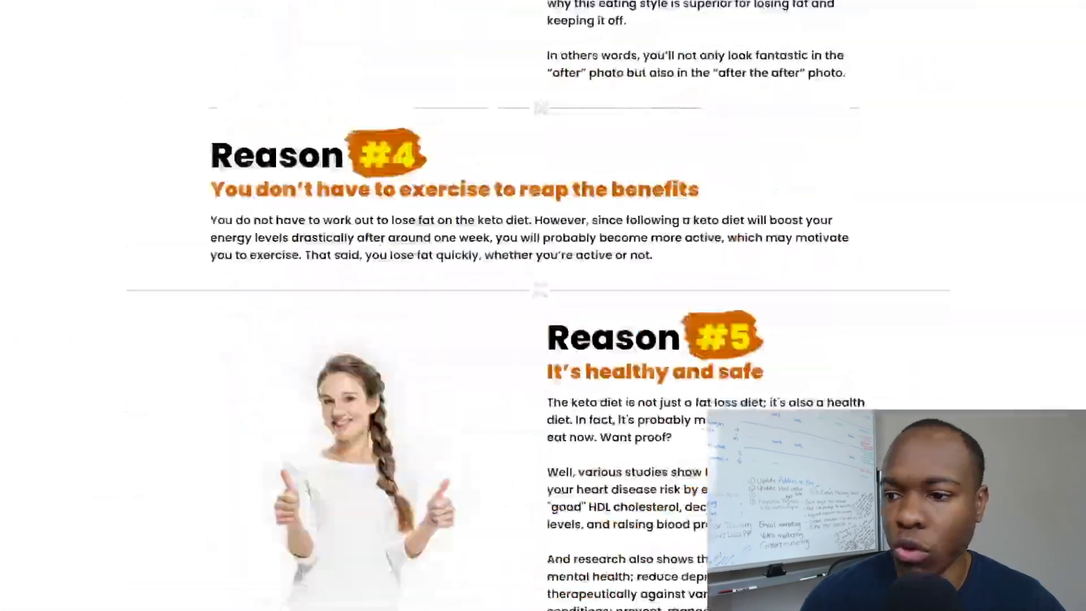
pyautogui.scroll(-20, 543, 305)
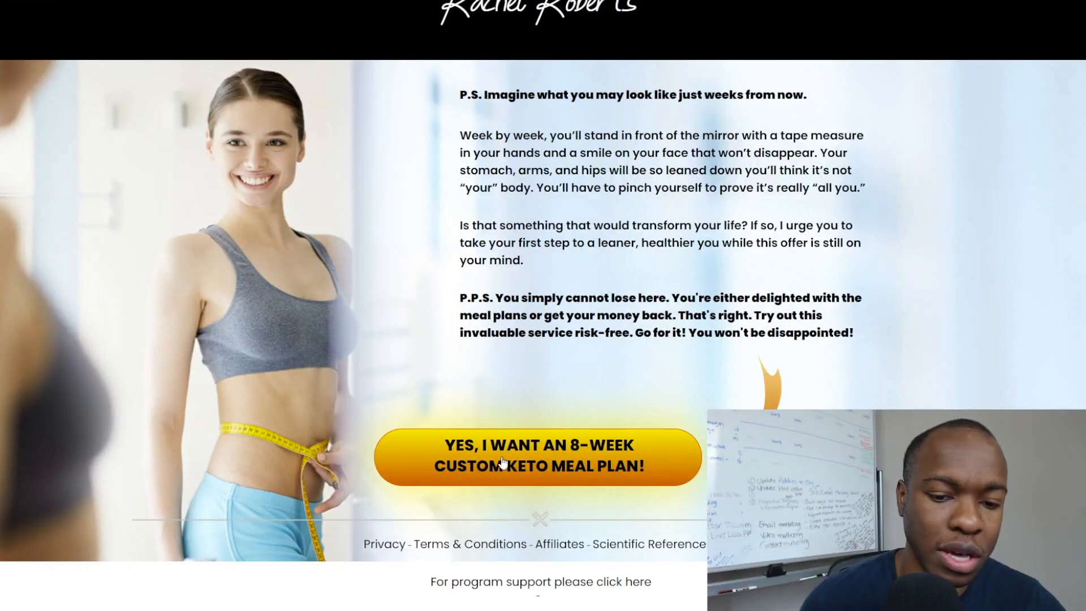
pyautogui.scroll(6, 519, 461)
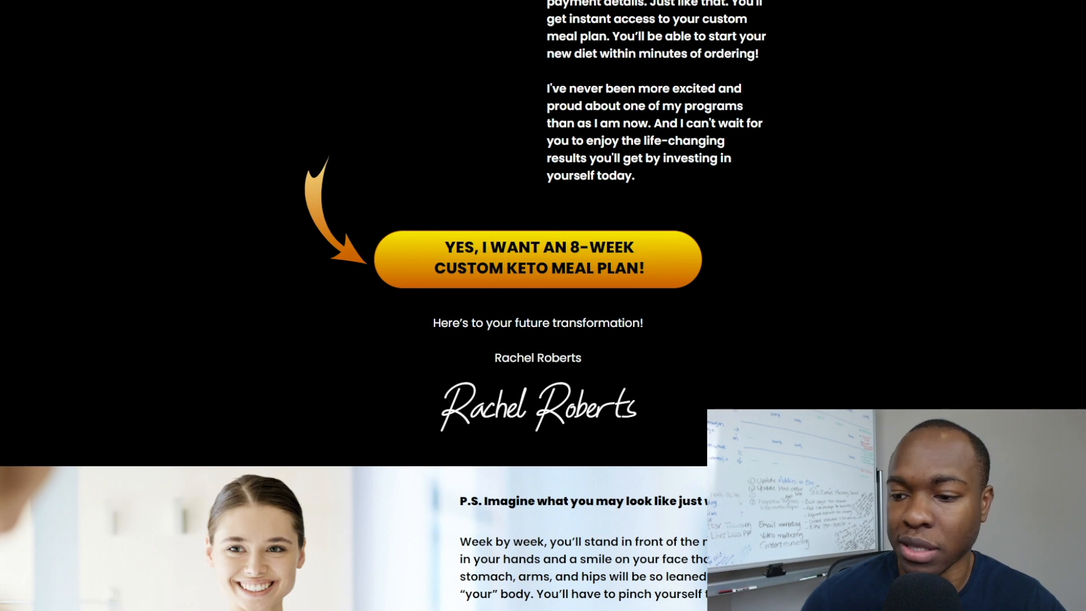
pyautogui.scroll(20, 537, 305)
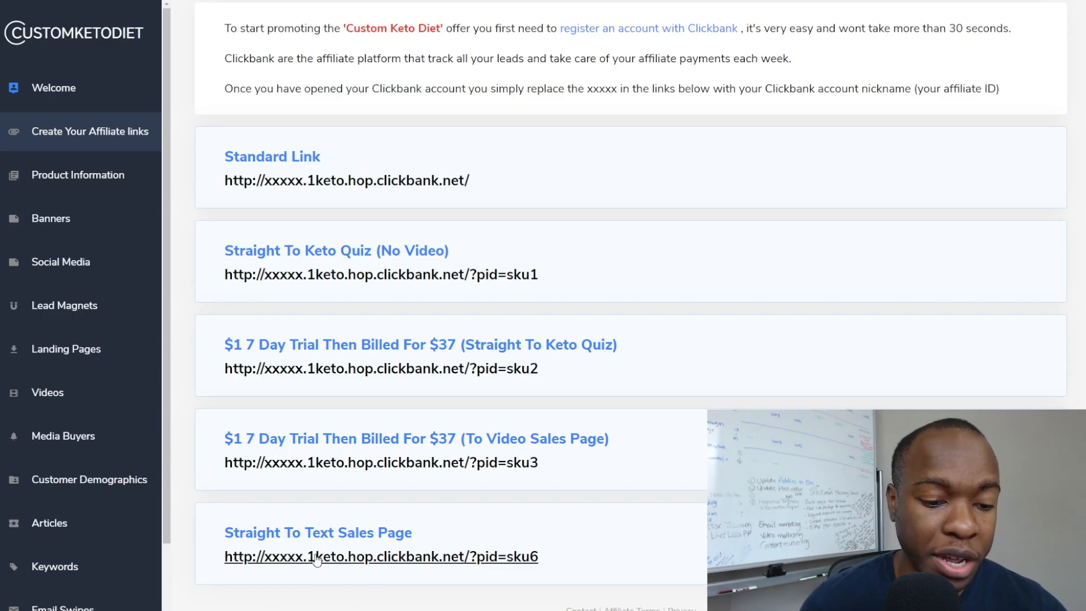
pyautogui.press('ctrl')
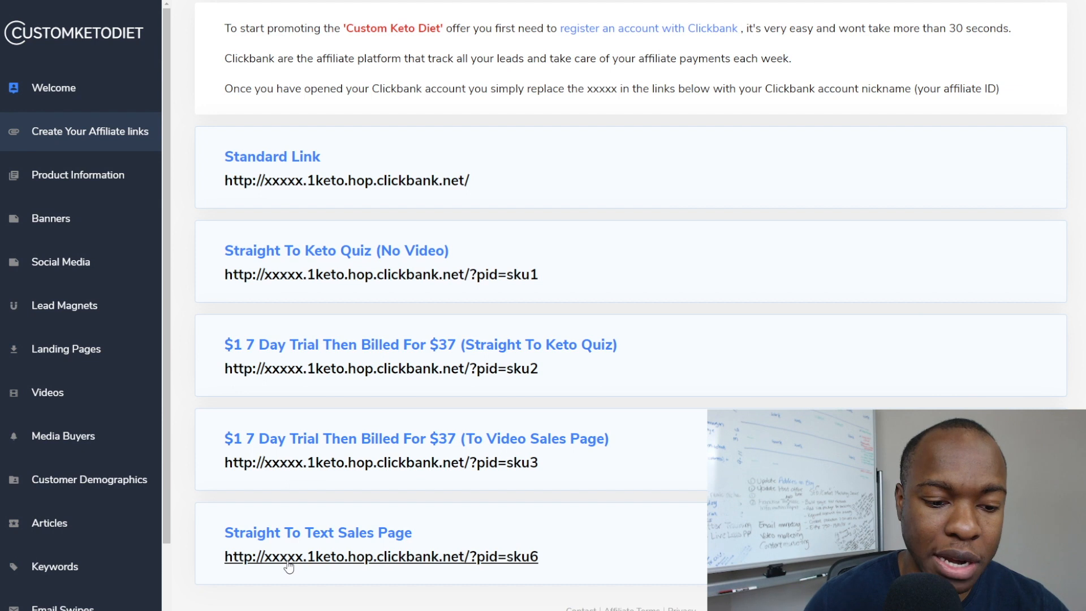
# Paste the sales page link into a blank Notepad file and replace xxxxx with the ClickBank nickname.
pyautogui.press('ctrl')
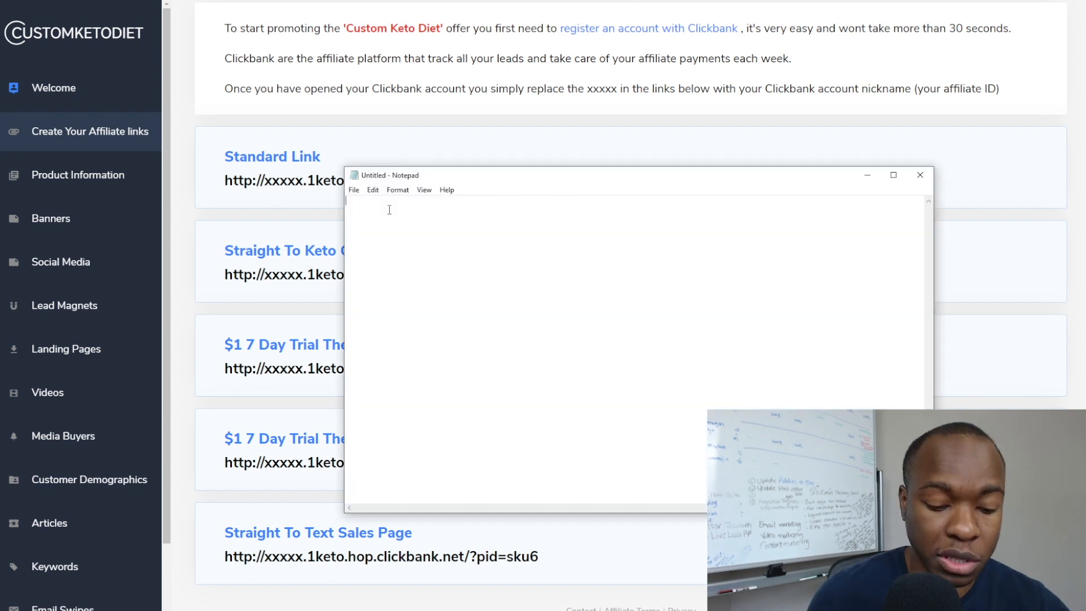
pyautogui.write('http://xxxxx.1keto.hop.clickbank.net/?pid=sku6')
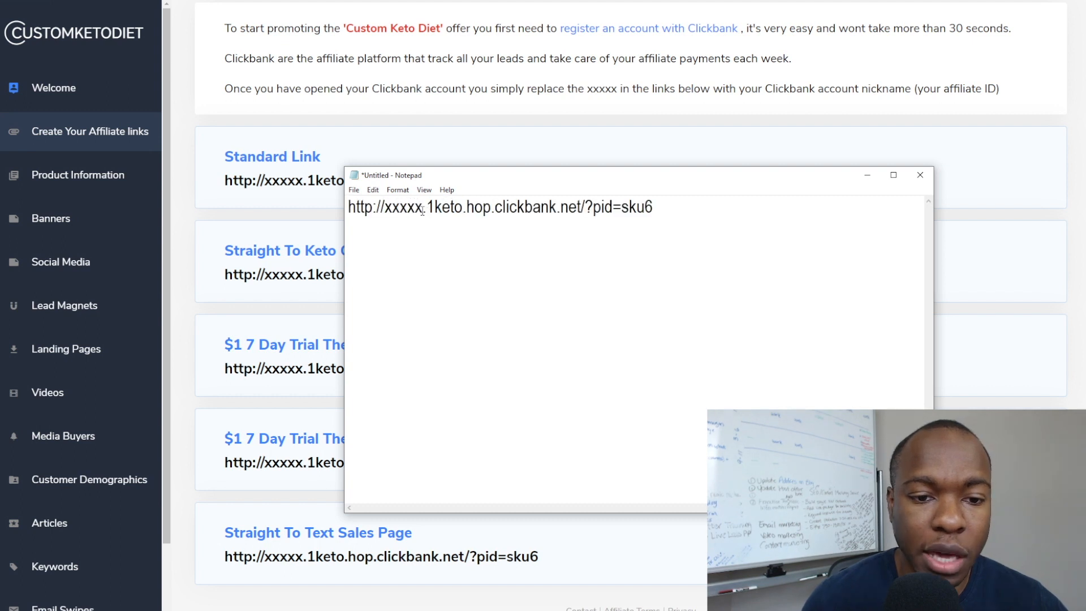
pyautogui.moveTo(423, 209); pyautogui.dragTo(385, 208)
pyautogui.write('cnjigha')
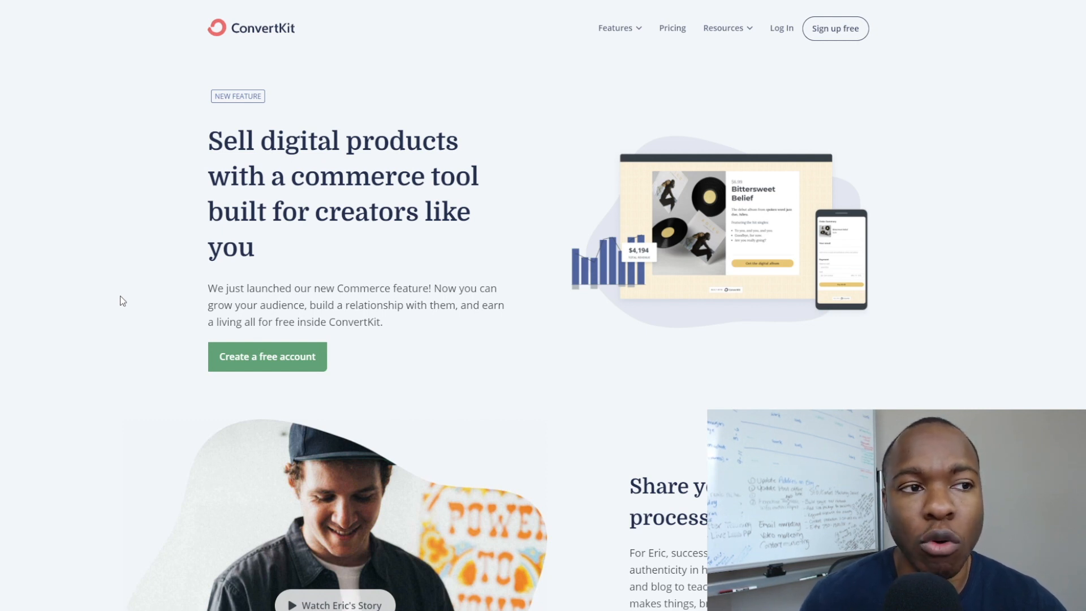
pyautogui.scroll(-6, 122, 300)
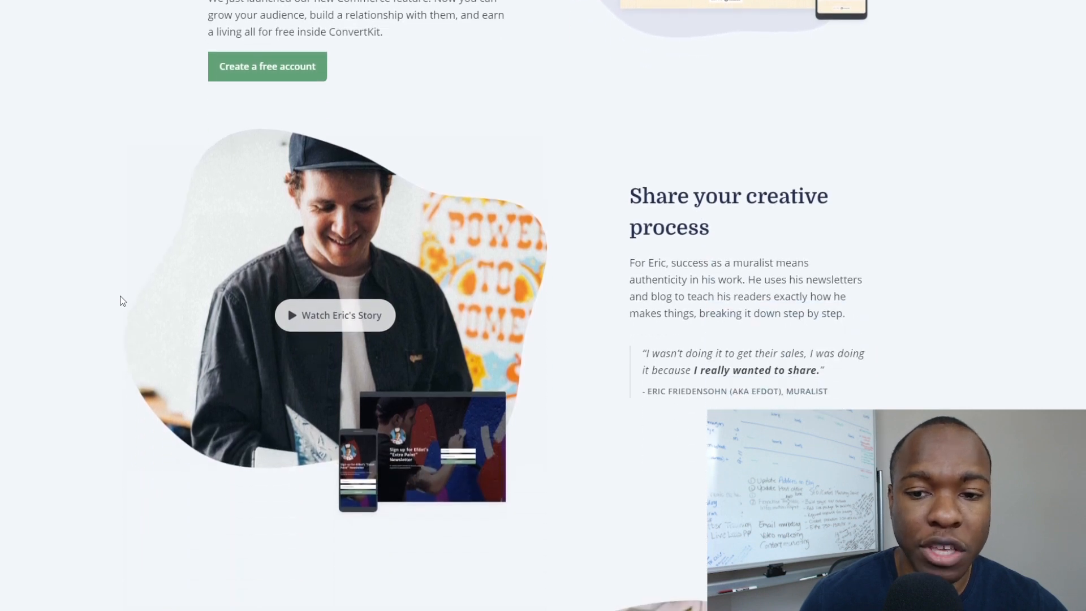
pyautogui.scroll(-1, 122, 300)
pyautogui.scroll(-17, 122, 300)
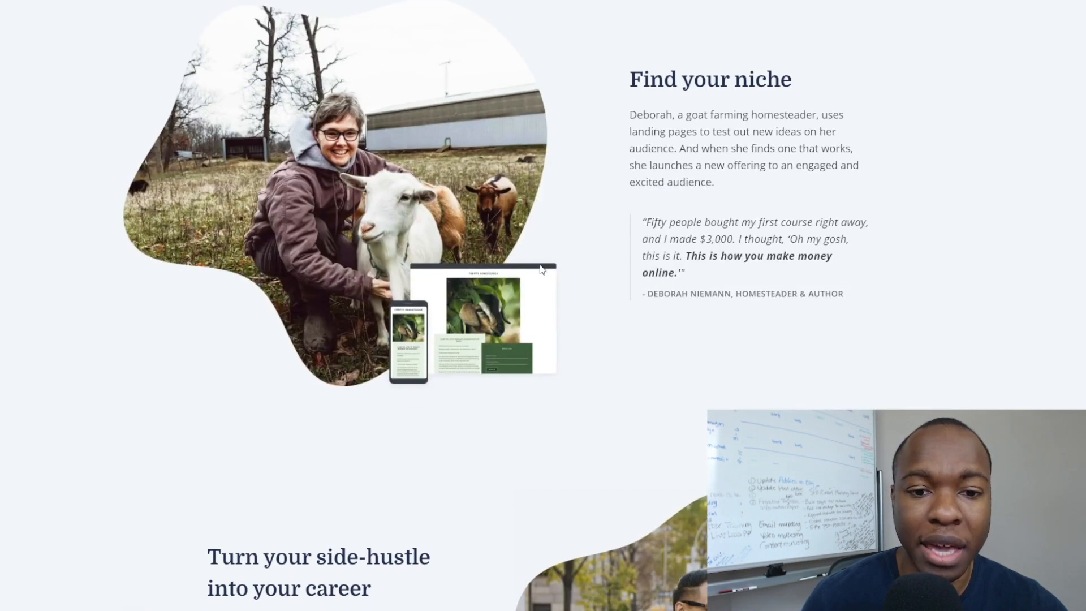
pyautogui.scroll(-17, 360, 237)
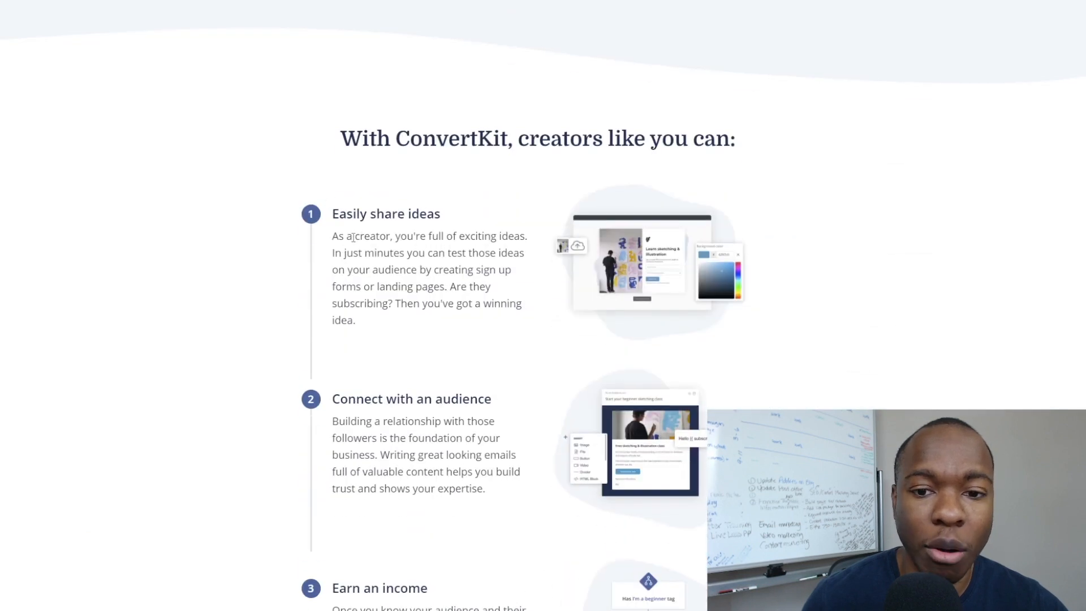
pyautogui.scroll(-14, 243, 244)
pyautogui.scroll(-8, 240, 240)
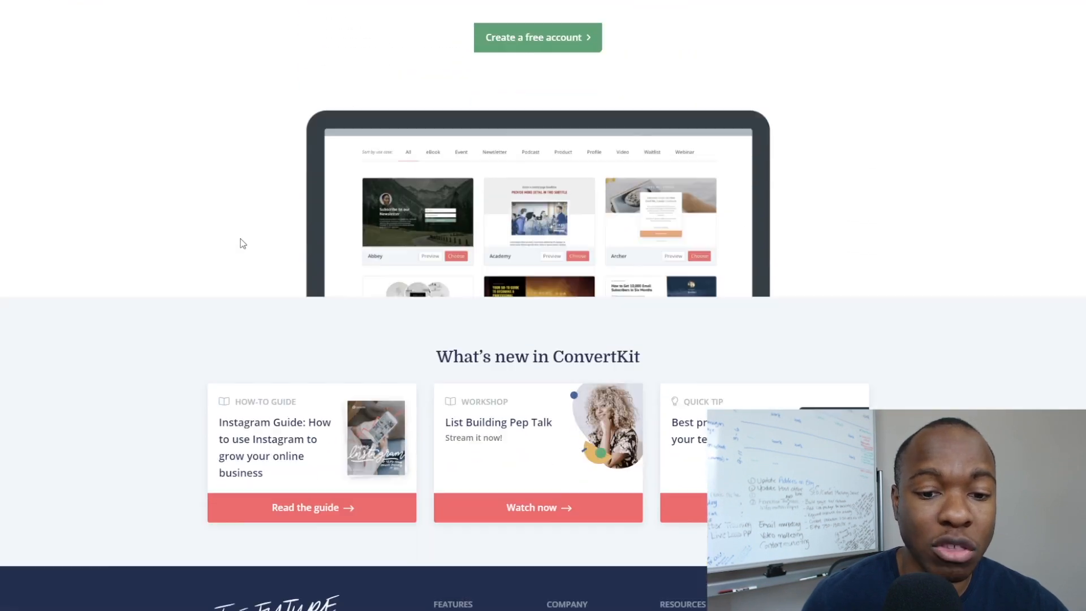
pyautogui.scroll(9, 241, 240)
pyautogui.click(541, 317)
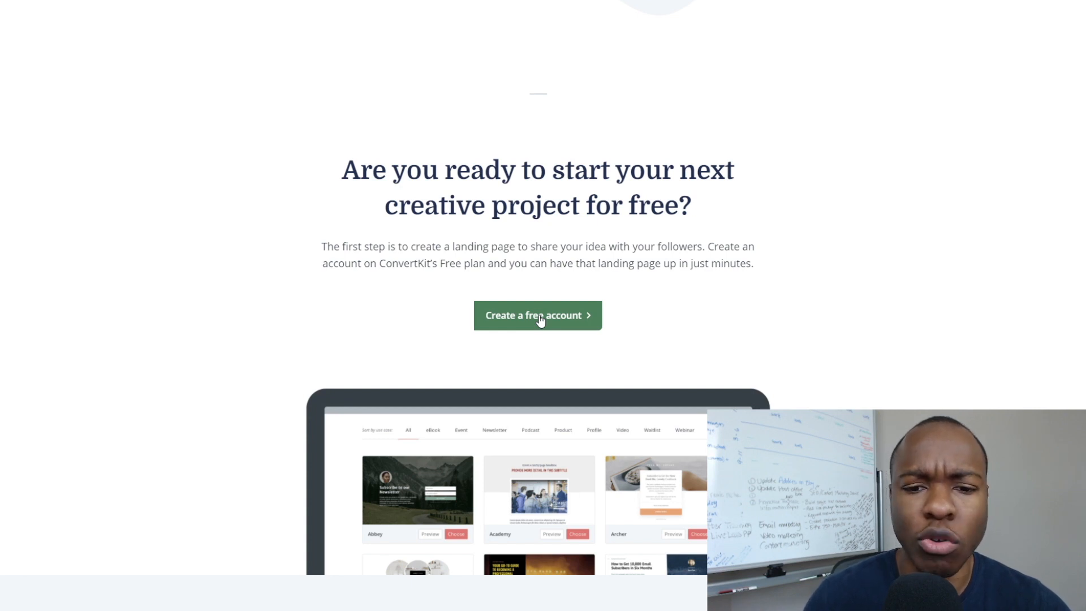
# Enter the ConvertKit account and visit Subscribers, Broadcasts, Products, then Automations.
pyautogui.click(530, 322)
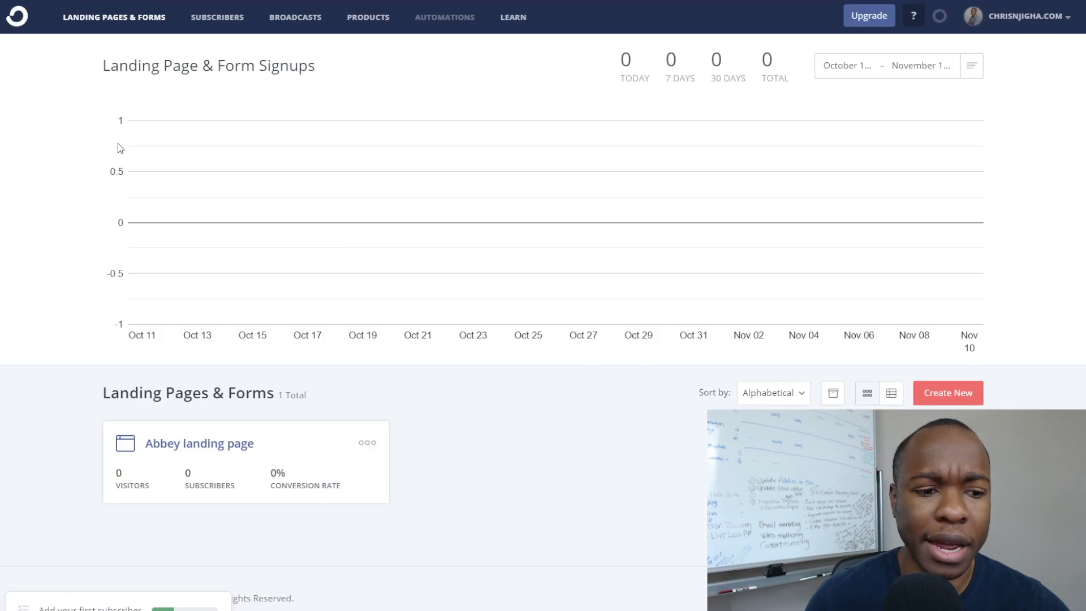
pyautogui.click(128, 21)
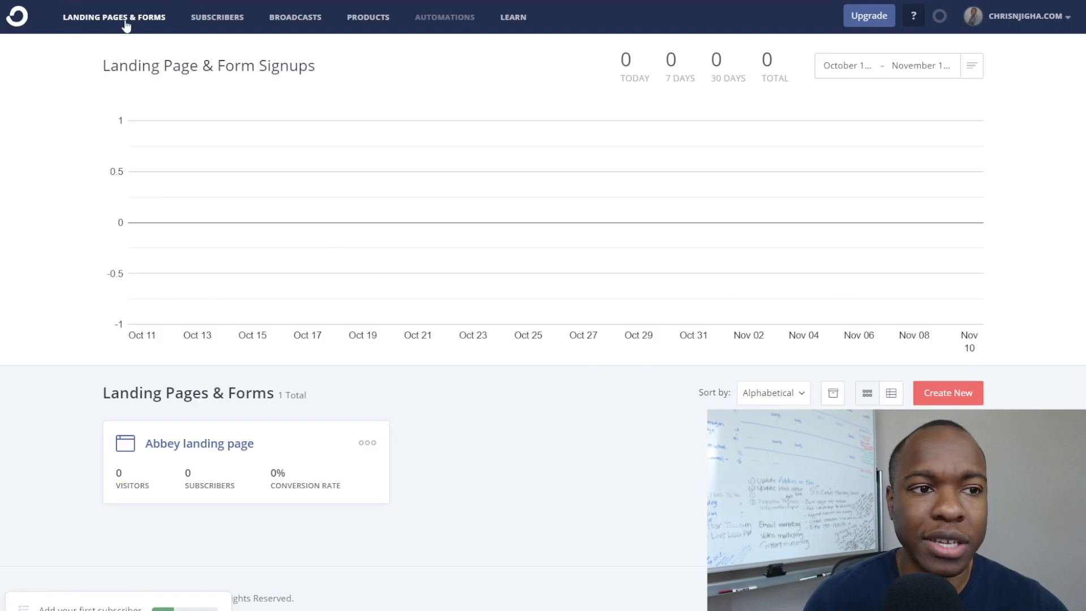
pyautogui.click(204, 21)
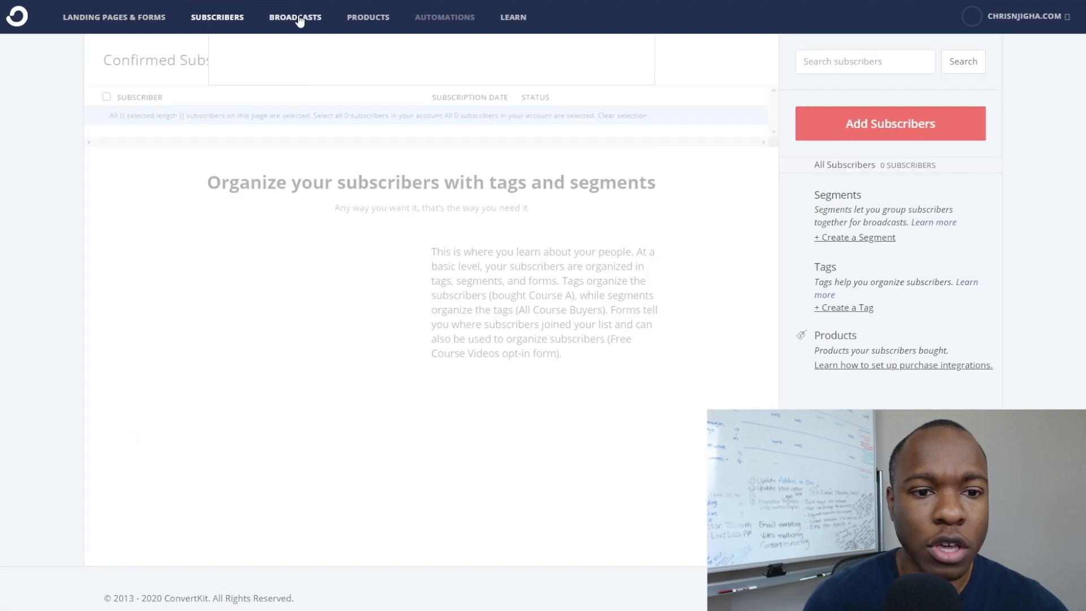
pyautogui.click(300, 20)
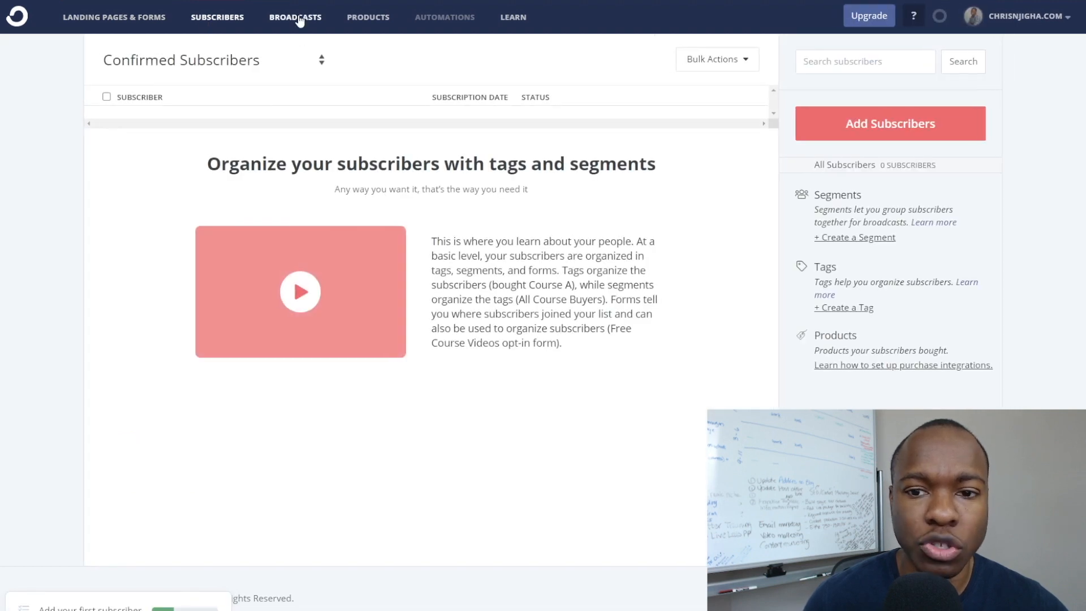
pyautogui.click(368, 21)
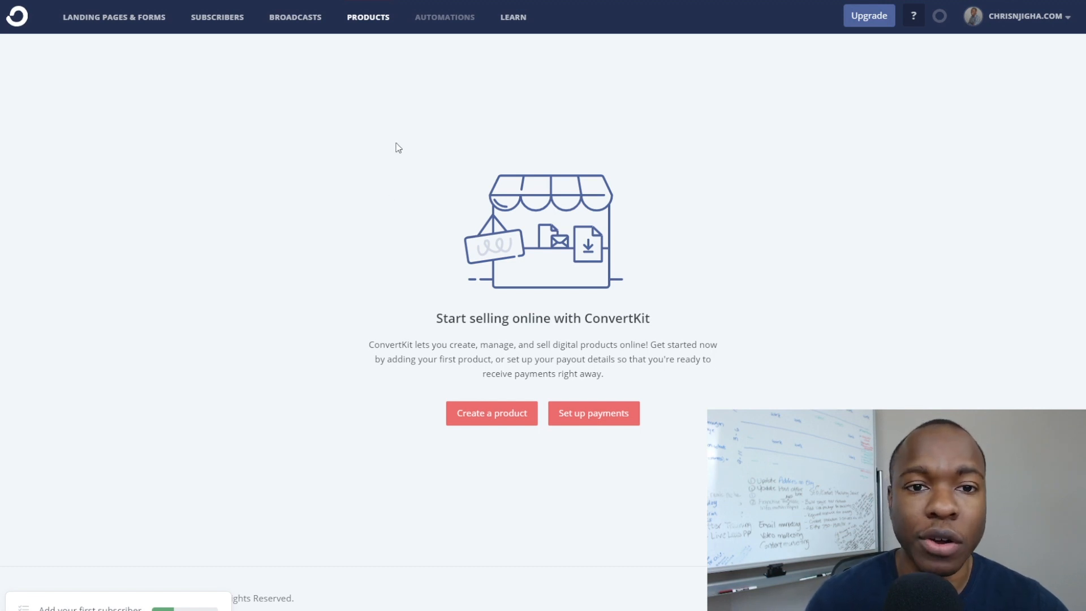
pyautogui.click(444, 17)
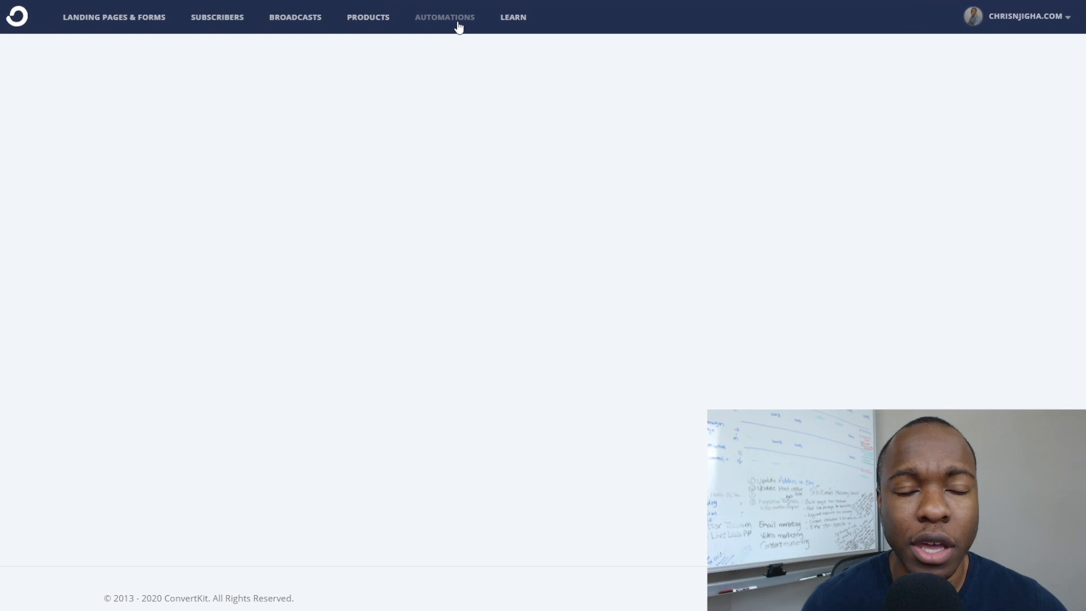
pyautogui.scroll(-7, 327, 319)
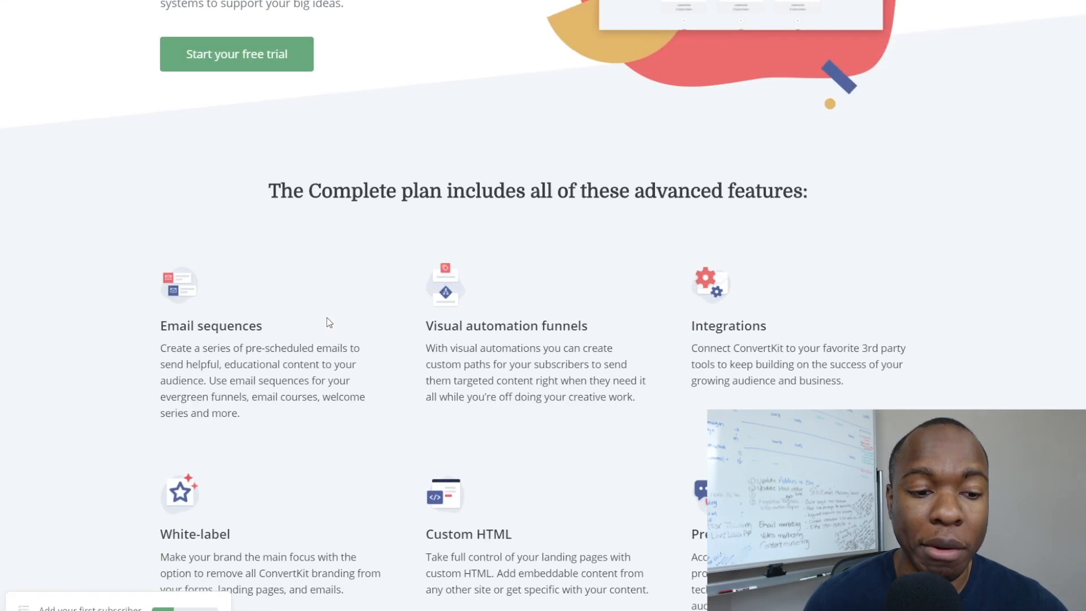
pyautogui.moveTo(160, 210); pyautogui.dragTo(301, 211)
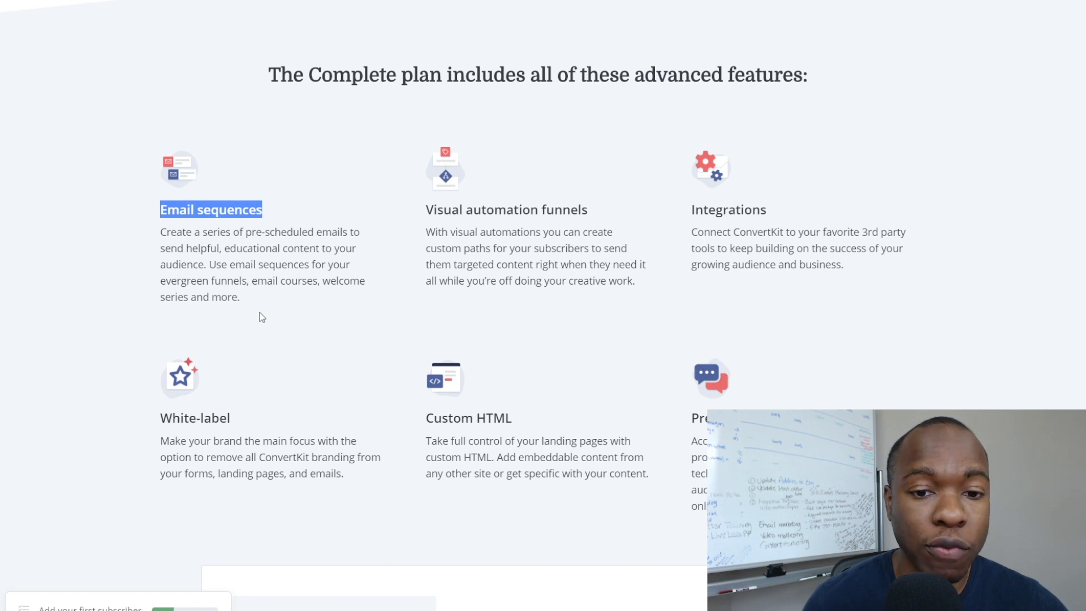
pyautogui.scroll(-7, 392, 264)
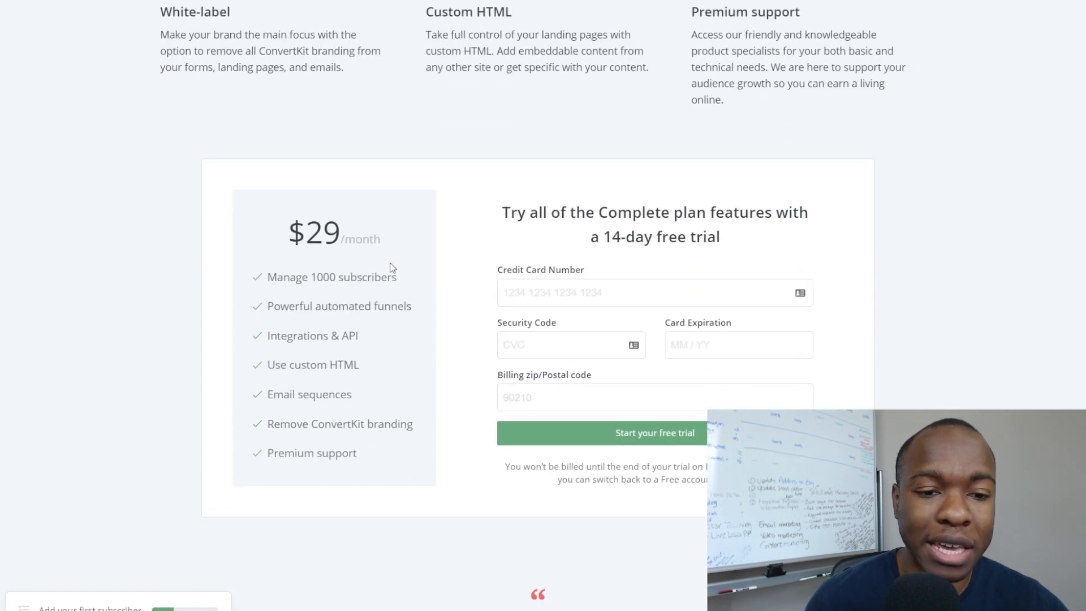
pyautogui.scroll(14, 338, 243)
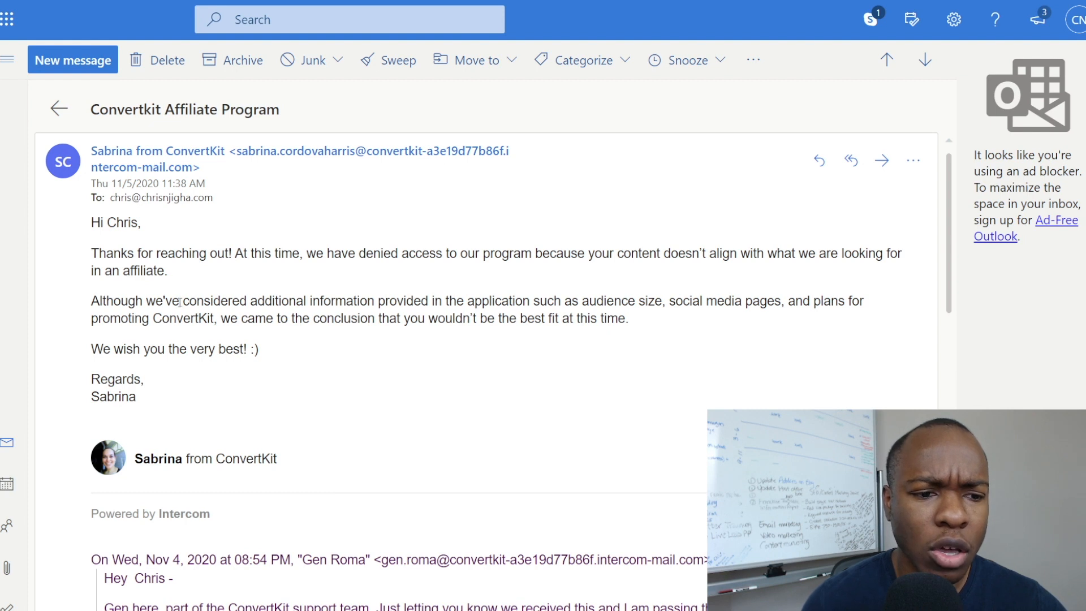
pyautogui.moveTo(614, 255); pyautogui.dragTo(202, 263)
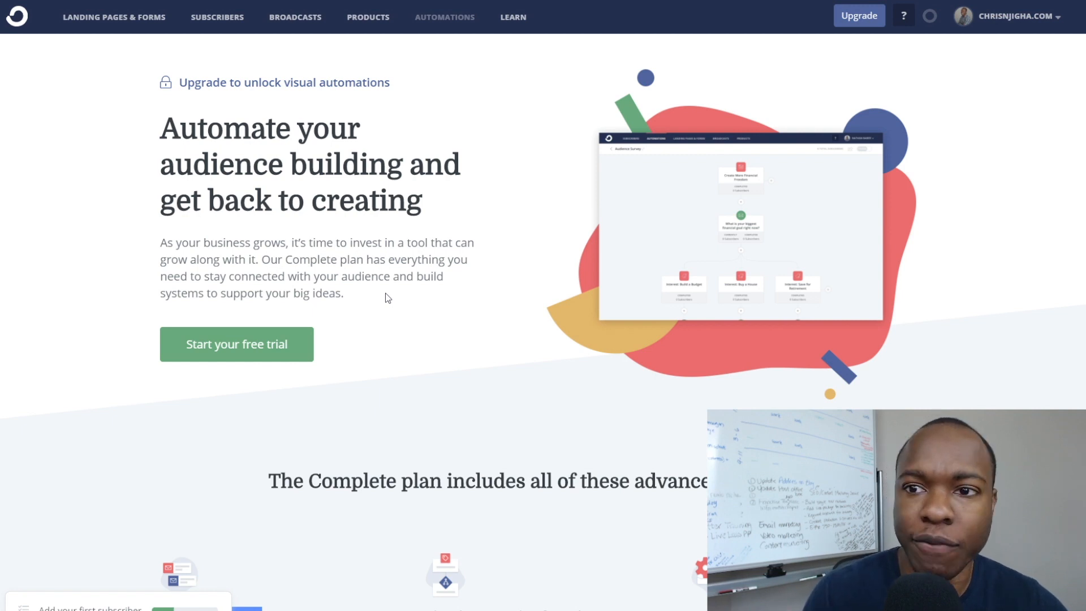
# Go to Landing Pages & Forms, where 'Abbey landing page' is listed with zero visitors.
pyautogui.scroll(-5, 373, 227)
pyautogui.scroll(5, 371, 214)
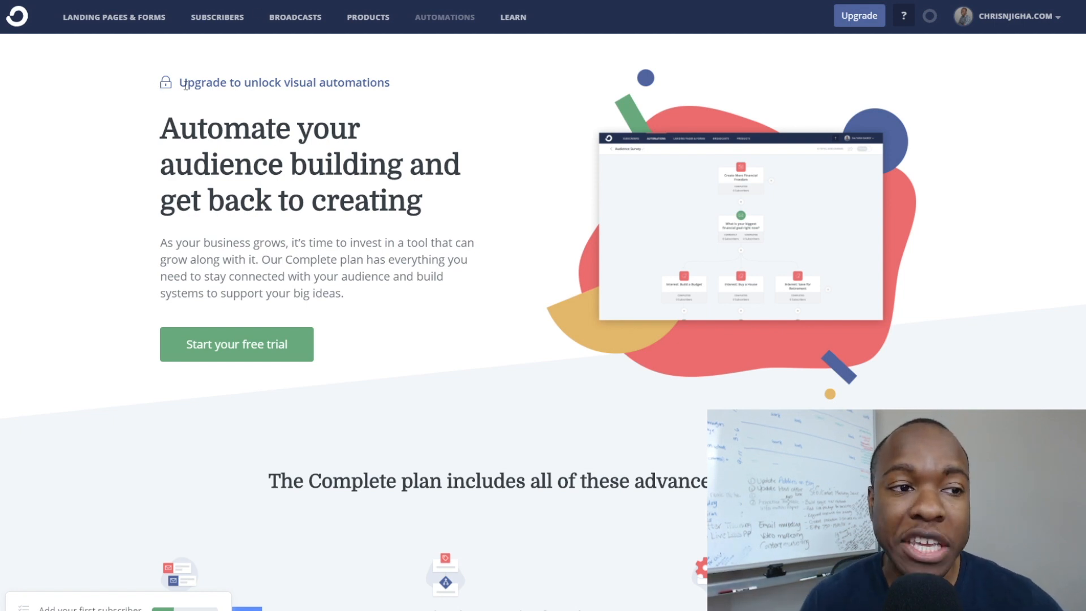
pyautogui.click(141, 25)
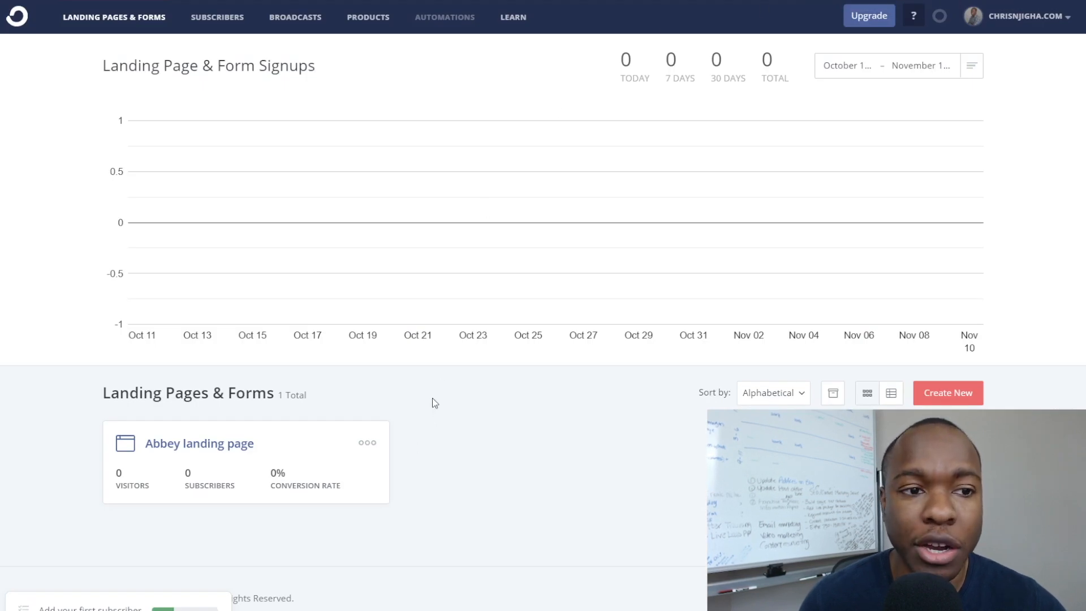
# Create a new Landing Page to reach the Abbey, Academy, Alberta and Archer template gallery.
pyautogui.click(932, 399)
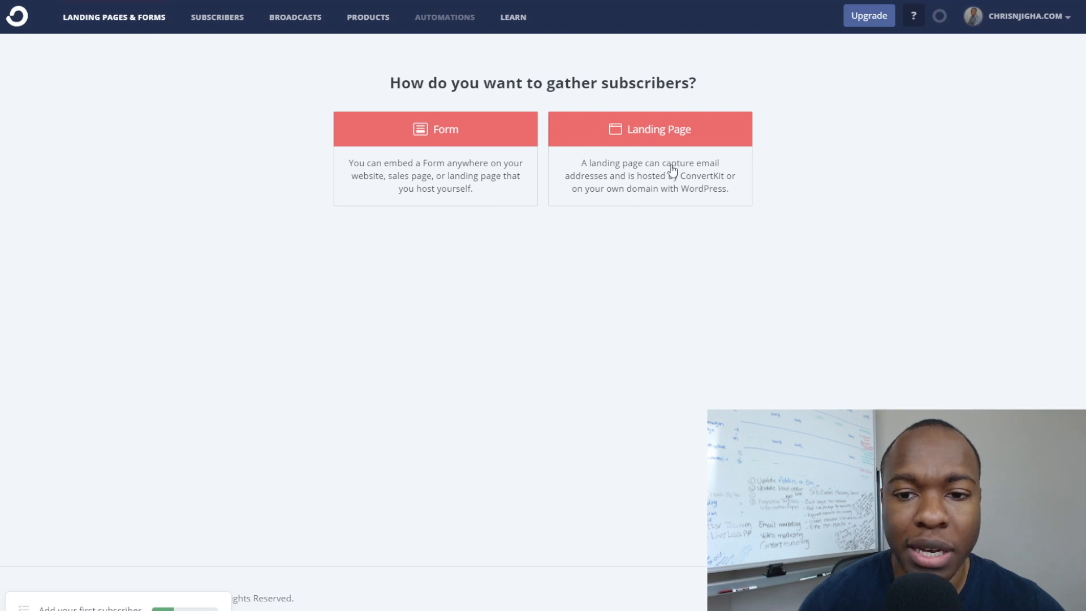
pyautogui.click(653, 141)
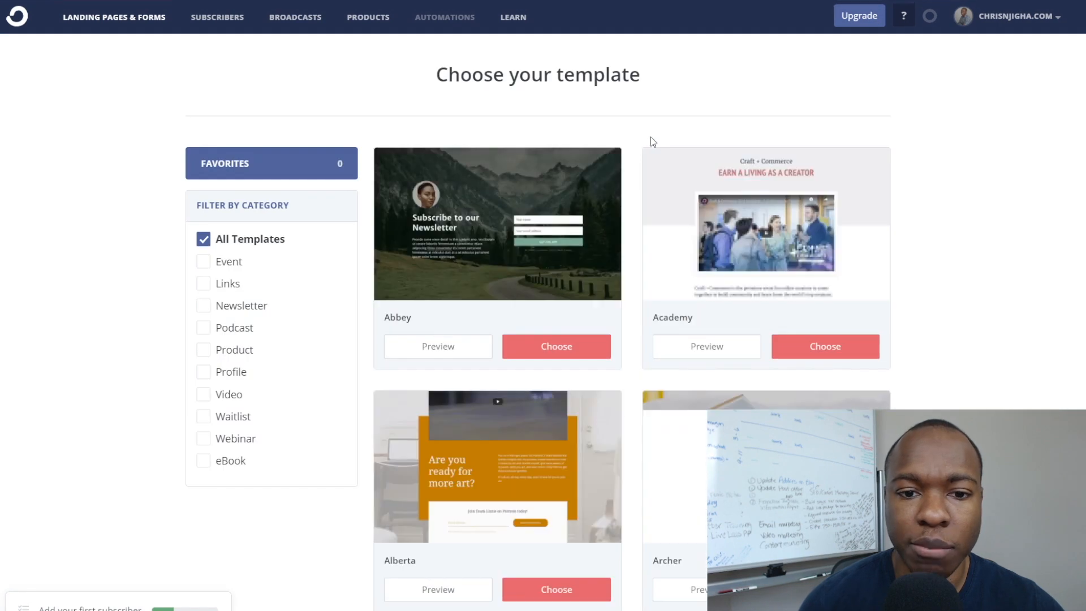
pyautogui.scroll(-3, 401, 246)
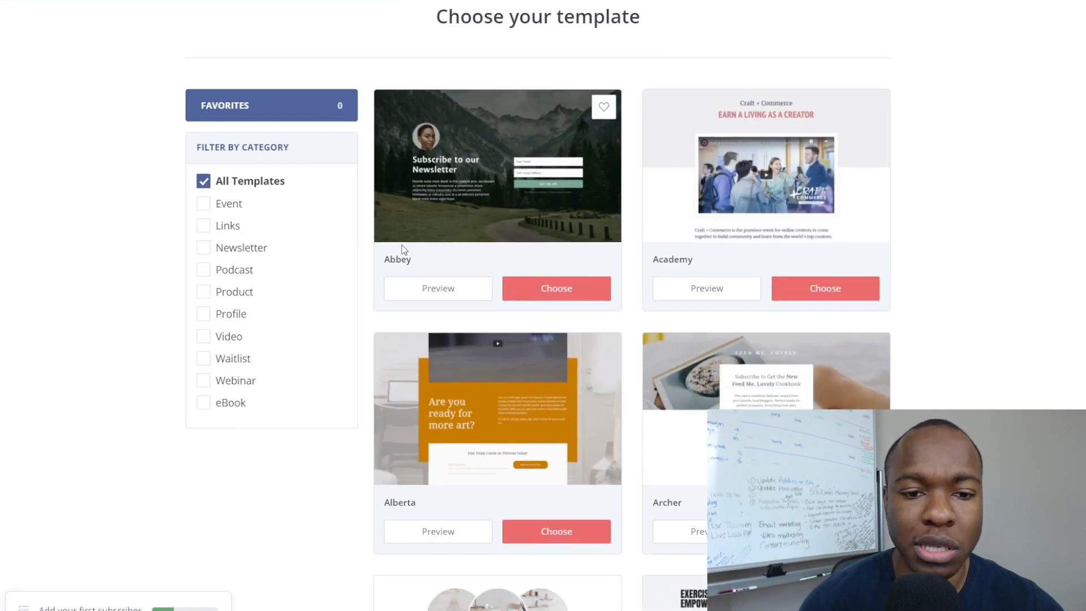
pyautogui.scroll(1, 402, 245)
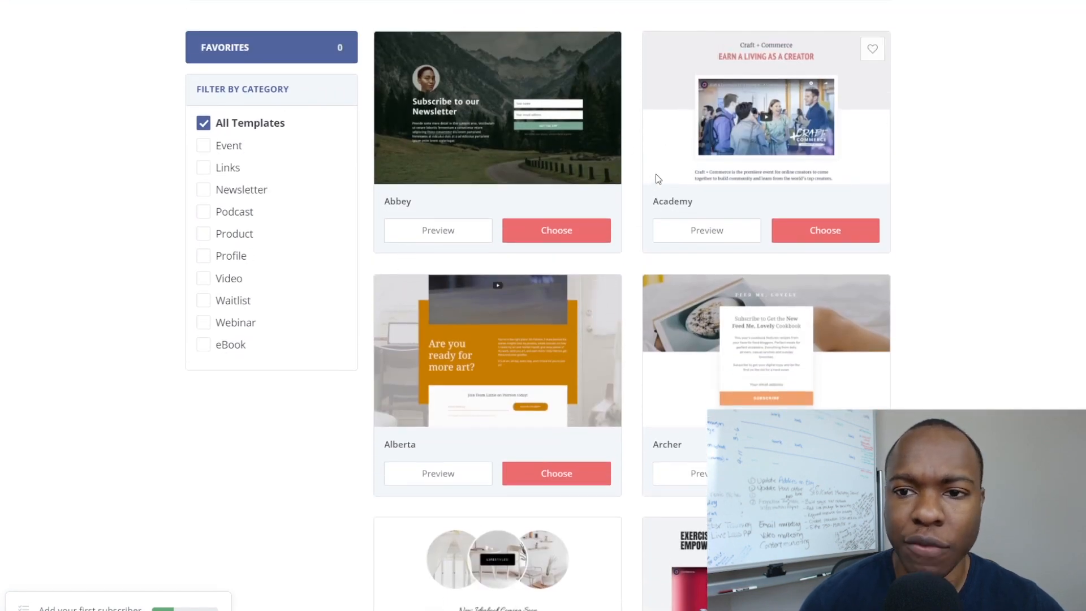
pyautogui.scroll(-1, 657, 180)
pyautogui.scroll(-6, 650, 187)
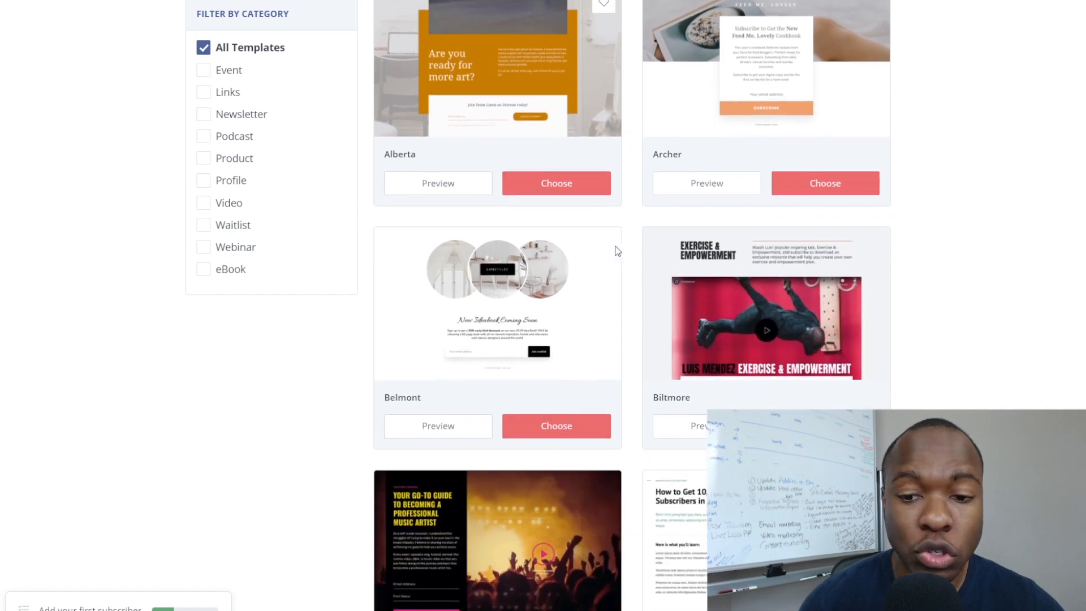
pyautogui.scroll(-3, 617, 250)
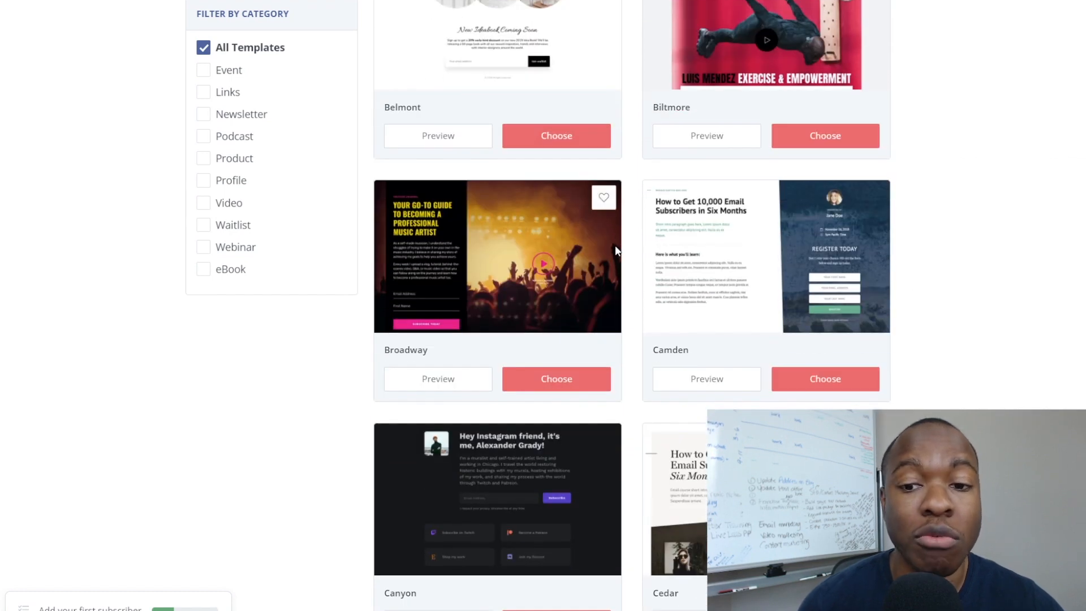
pyautogui.scroll(1, 617, 250)
pyautogui.scroll(-3, 616, 251)
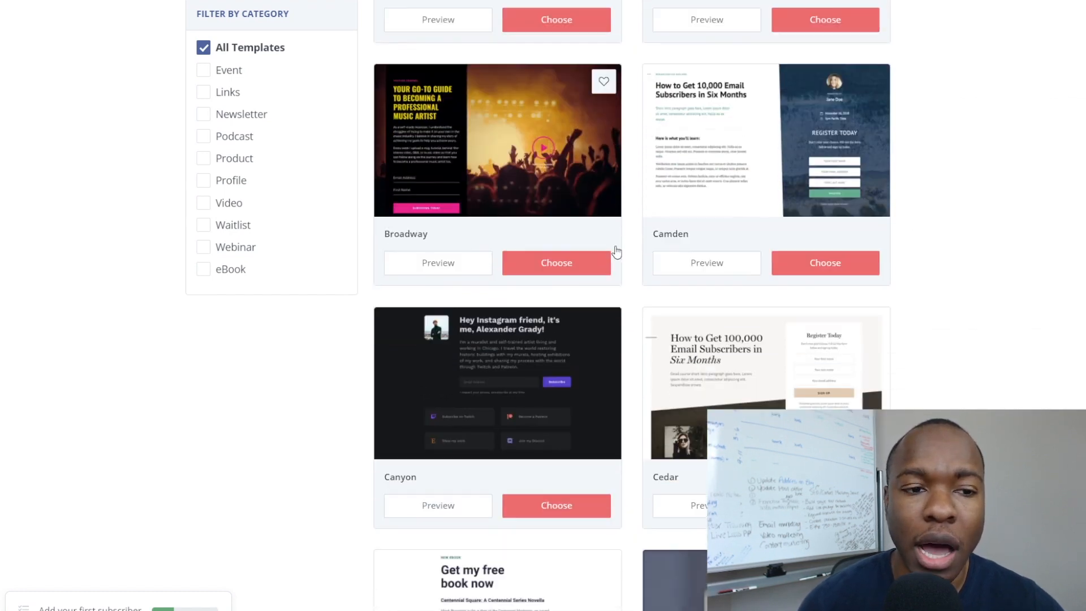
pyautogui.scroll(-3, 617, 250)
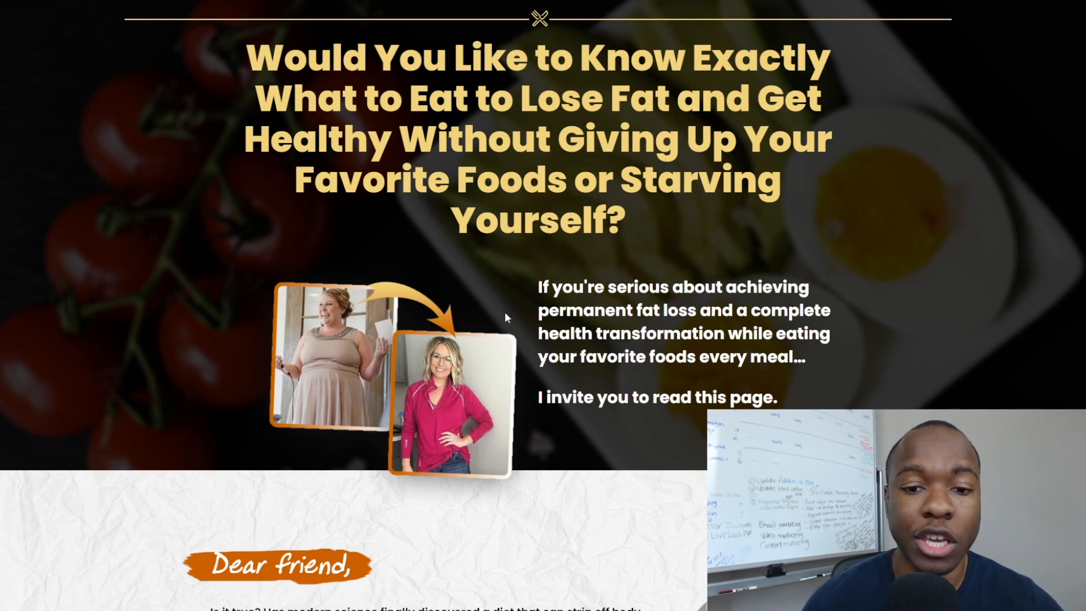
pyautogui.moveTo(245, 58); pyautogui.dragTo(633, 311)
pyautogui.click(633, 311)
pyautogui.scroll(-14, 559, 323)
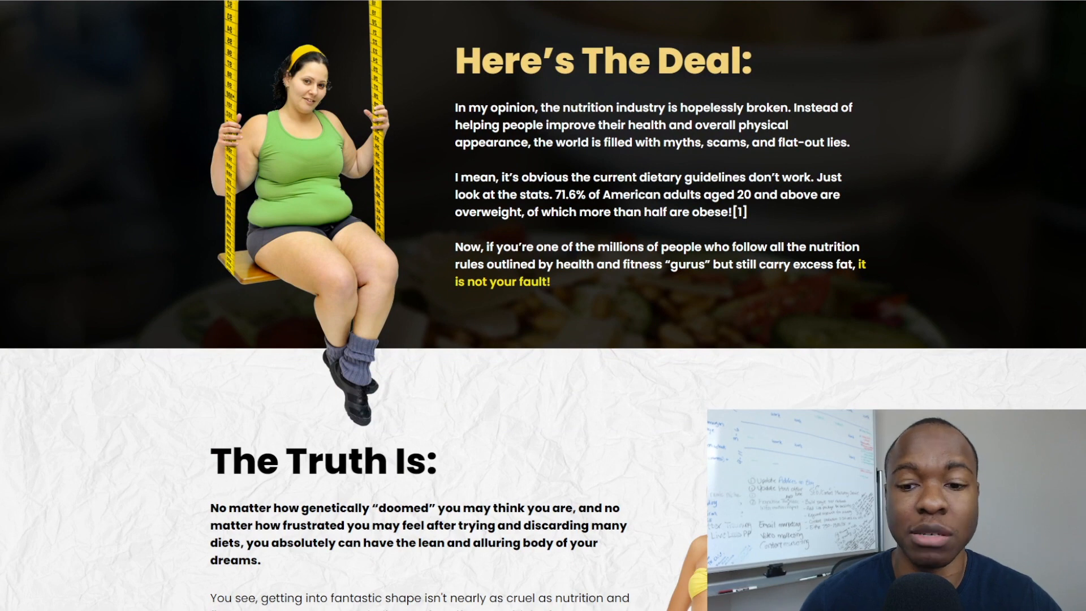
pyautogui.scroll(-10, 486, 310)
pyautogui.scroll(6, 502, 292)
pyautogui.scroll(18, 503, 292)
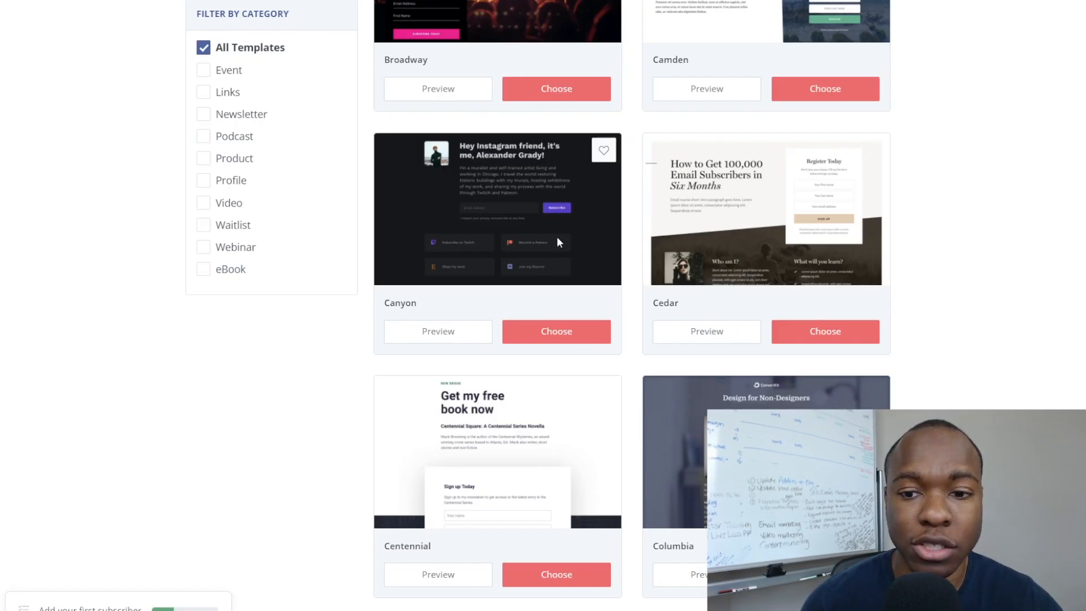
# Scroll the template gallery down to Abbey and preview it.
pyautogui.scroll(-2, 383, 236)
pyautogui.scroll(-10, 382, 237)
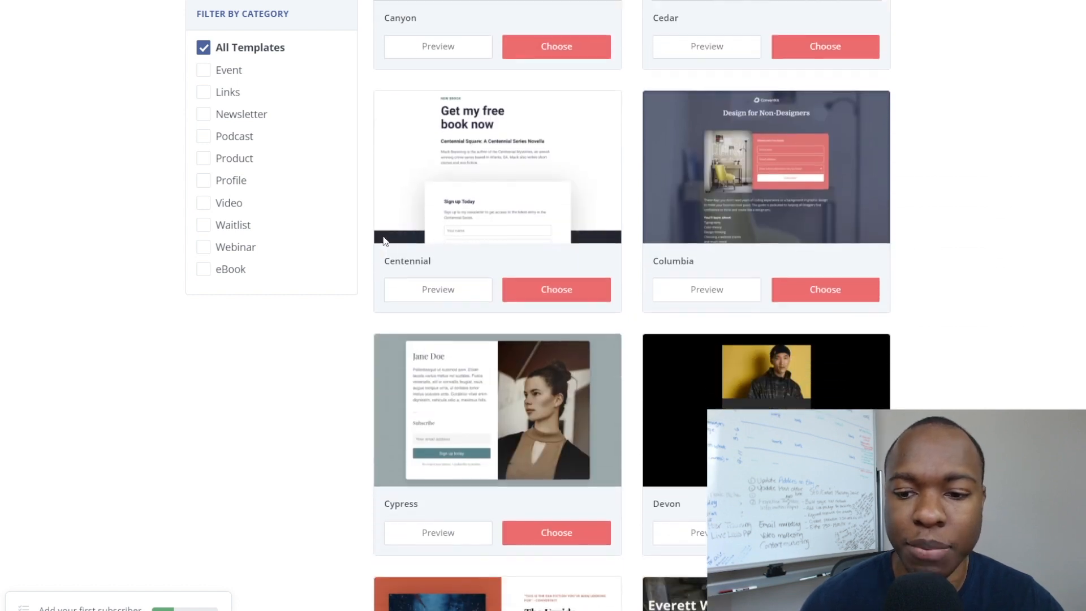
pyautogui.scroll(-7, 382, 240)
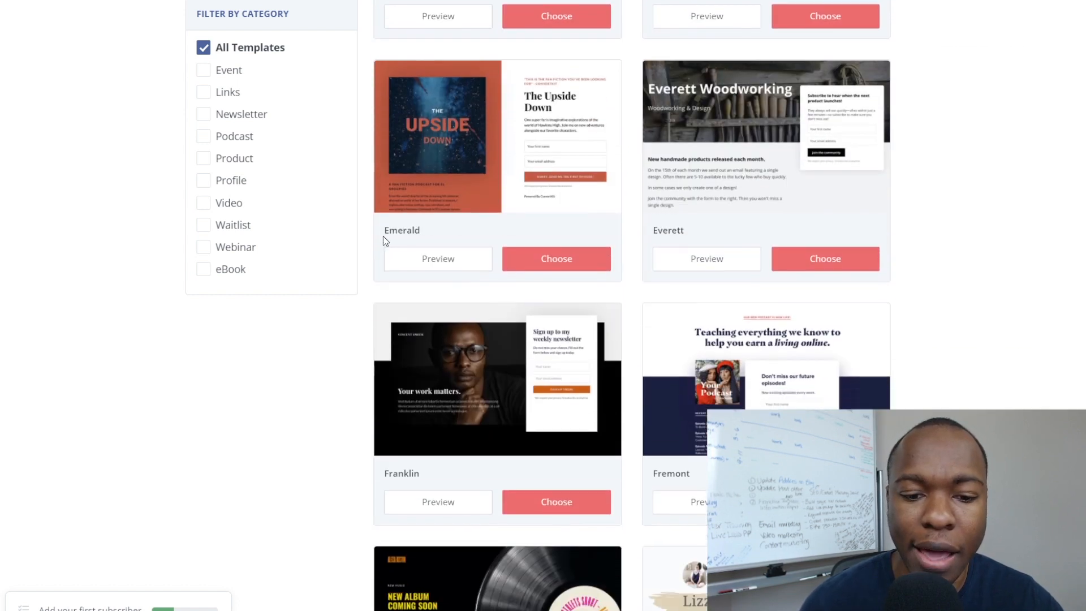
pyautogui.scroll(-6, 383, 241)
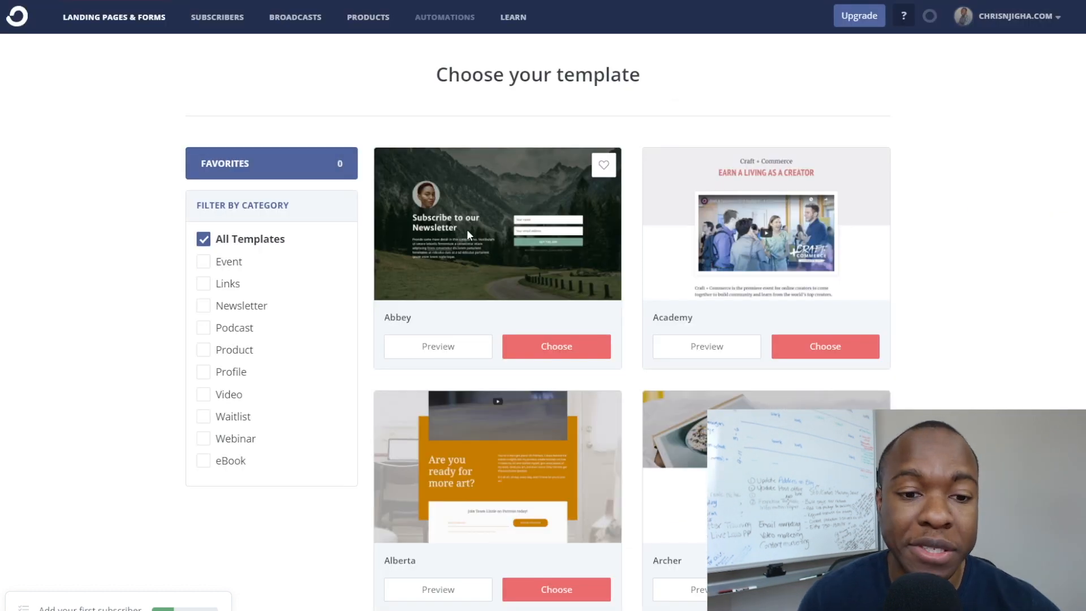
pyautogui.click(461, 339)
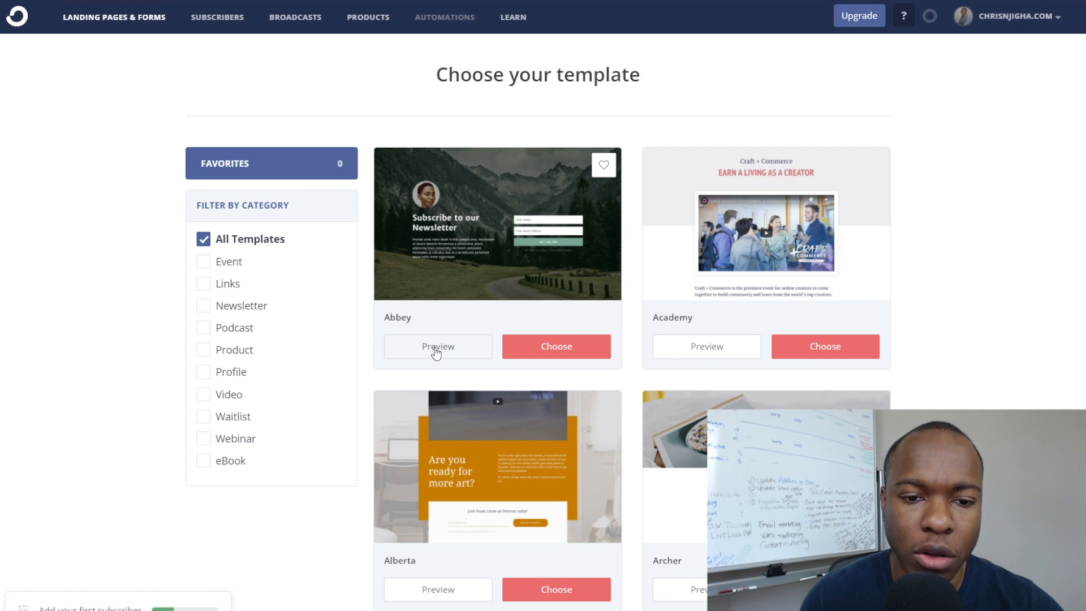
pyautogui.click(434, 349)
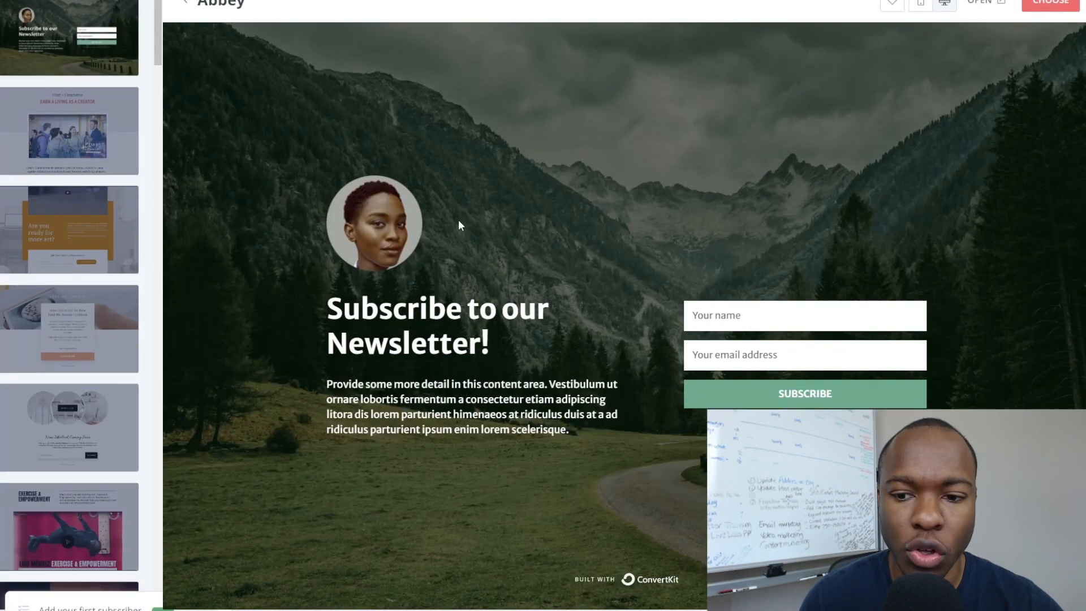
# Look over the Abbey preview and choose it to create 'Abbey landing page'.
pyautogui.scroll(-1, 458, 225)
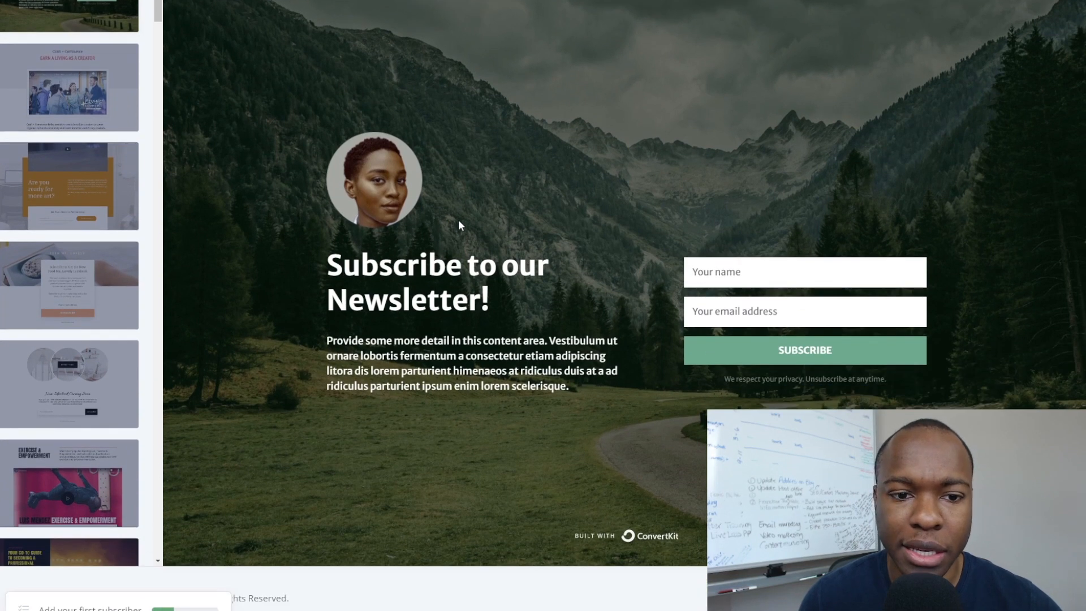
pyautogui.scroll(1, 432, 262)
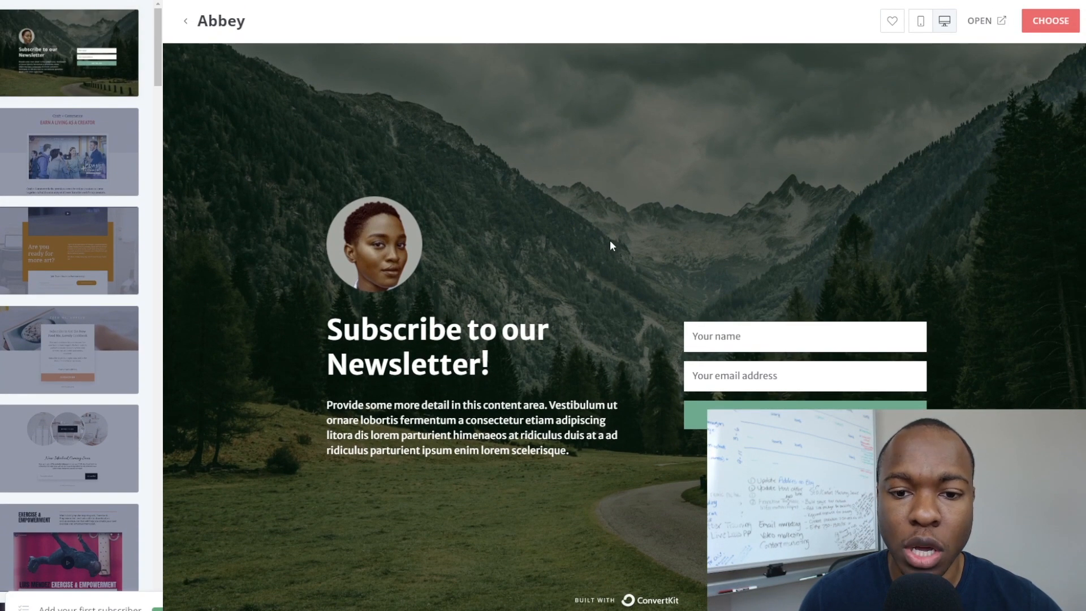
pyautogui.scroll(-1, 544, 305)
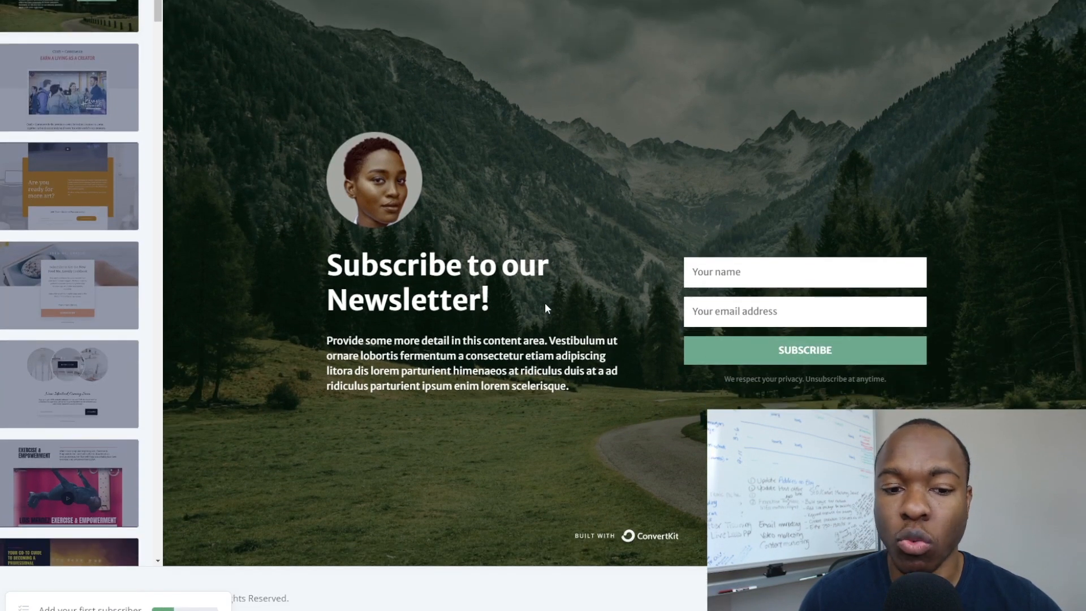
pyautogui.scroll(1, 545, 305)
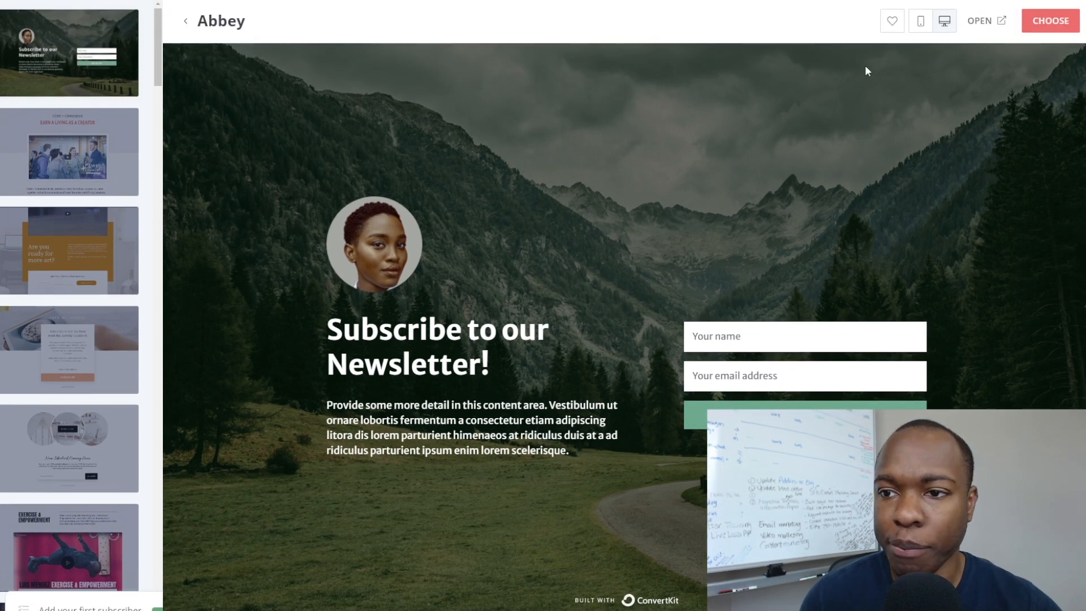
pyautogui.click(1036, 34)
pyautogui.hotkey('ctrl', '0')
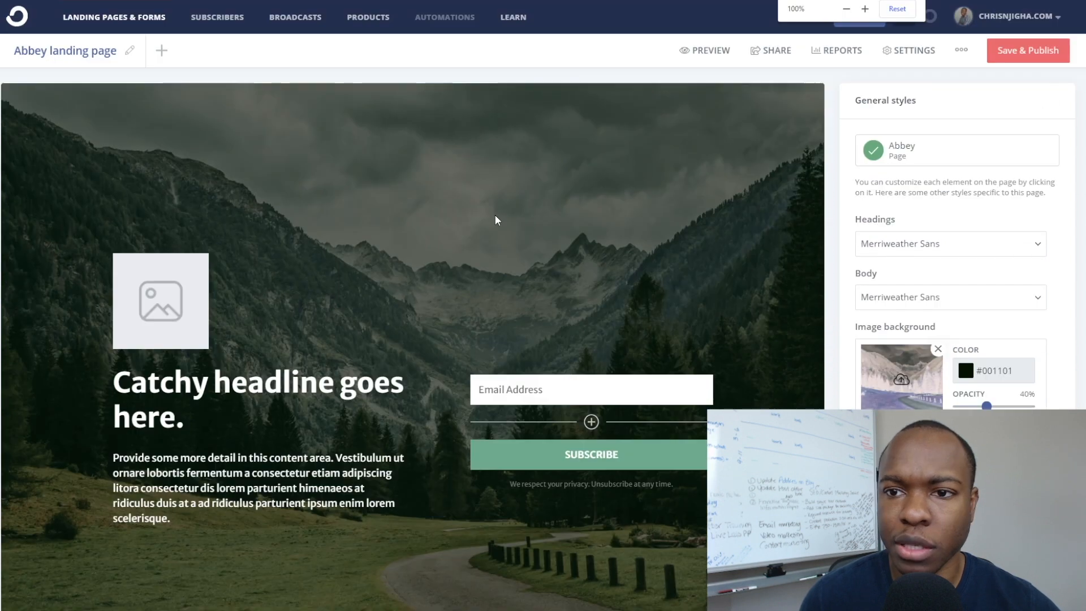
pyautogui.scroll(-2, 607, 222)
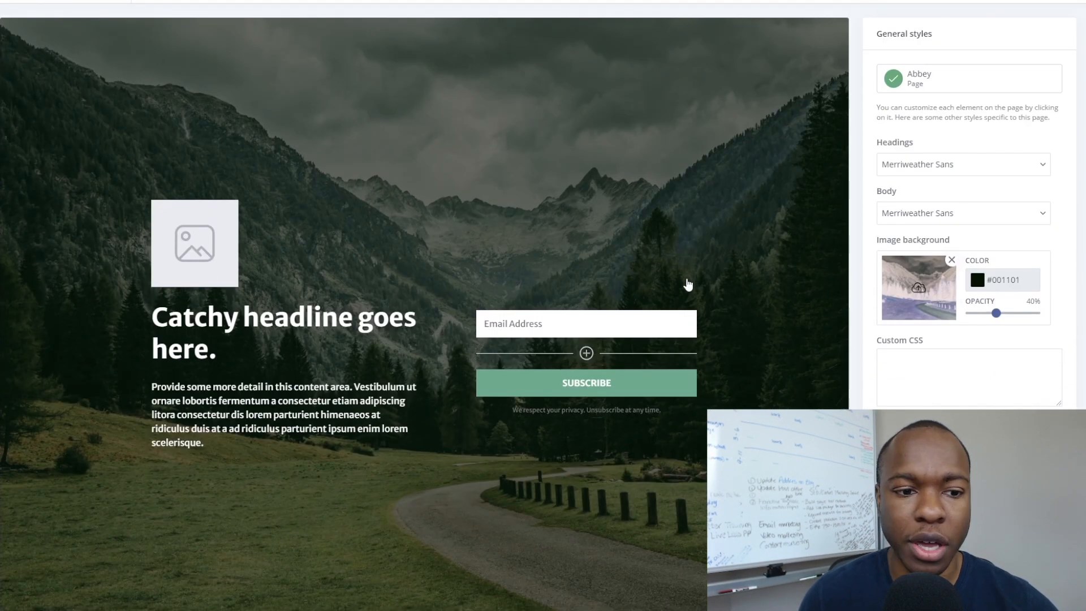
pyautogui.scroll(1, 271, 289)
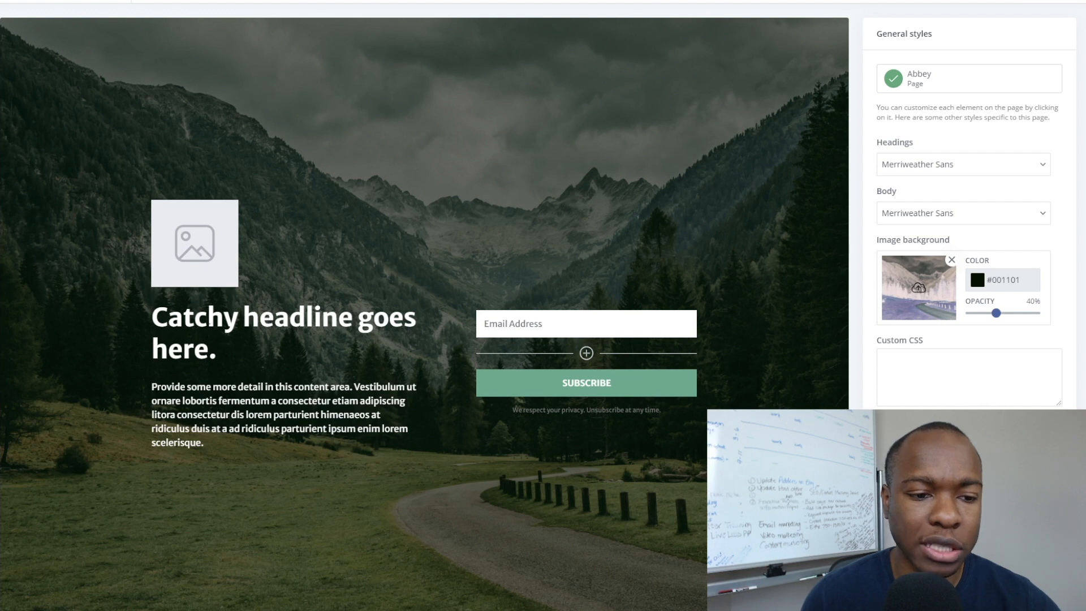
pyautogui.scroll(-1, 424, 305)
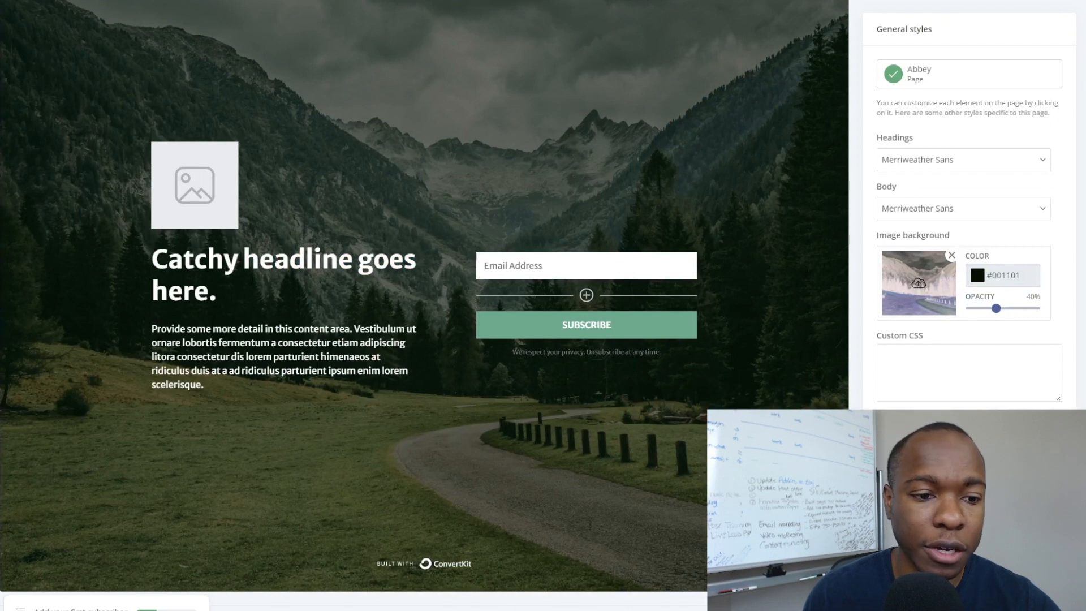
# Replace the placeholder headline with 'FREE REPORT REVEALS' and select the paragraph beneath it.
pyautogui.click(217, 291)
pyautogui.moveTo(217, 291); pyautogui.dragTo(144, 266)
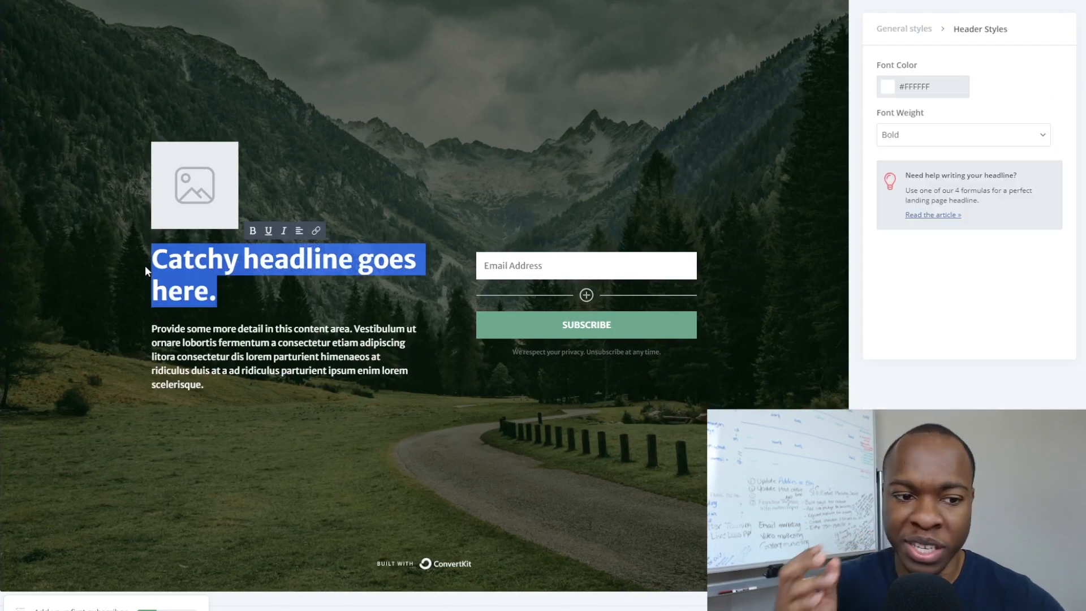
pyautogui.write('FREE REPORT')
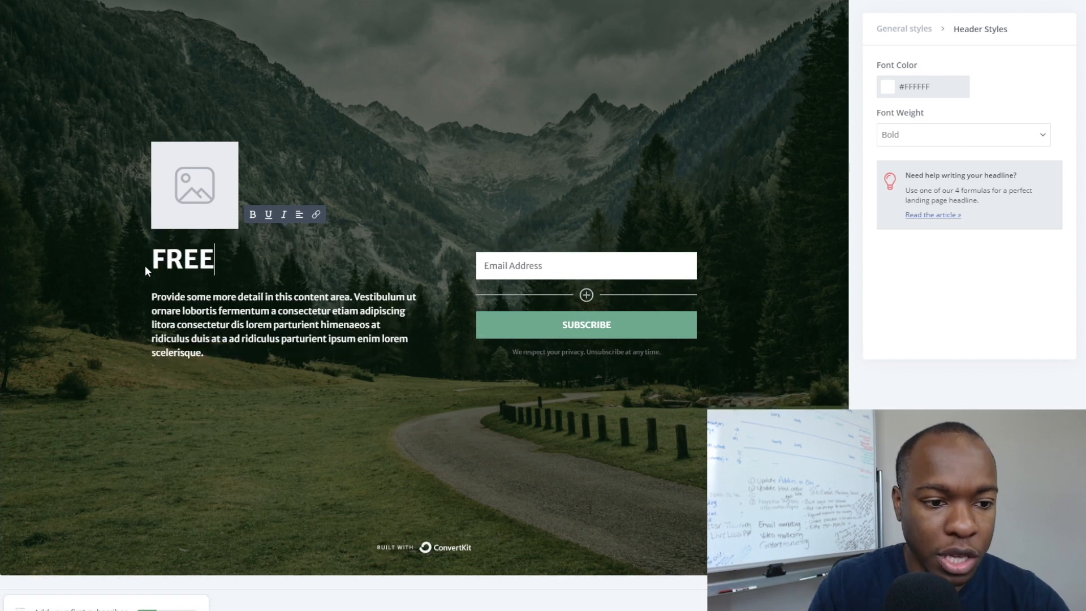
pyautogui.write(' REVEALS')
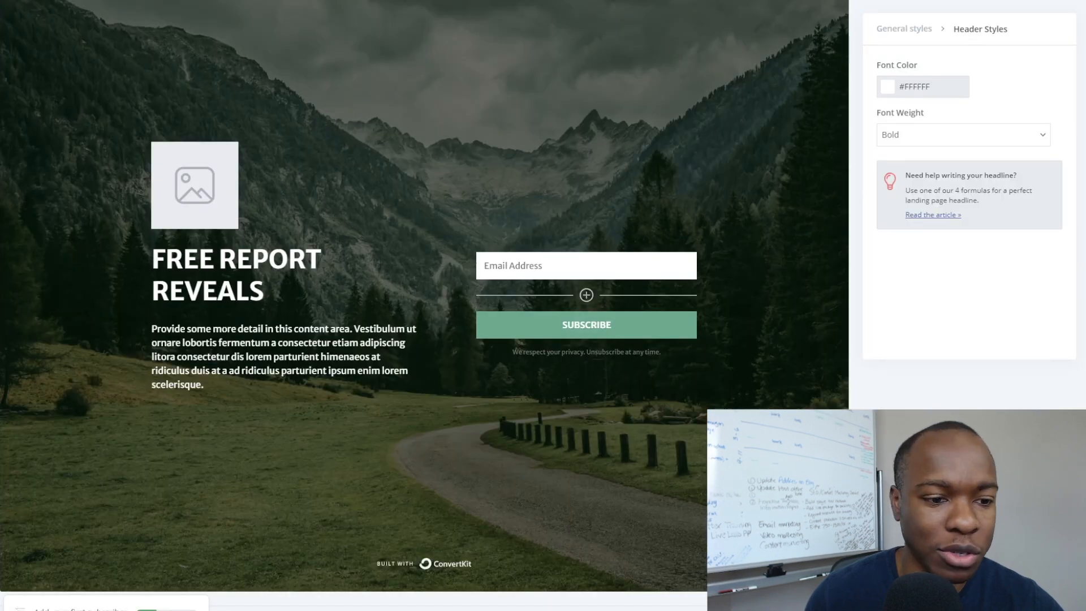
pyautogui.tripleClick(224, 329)
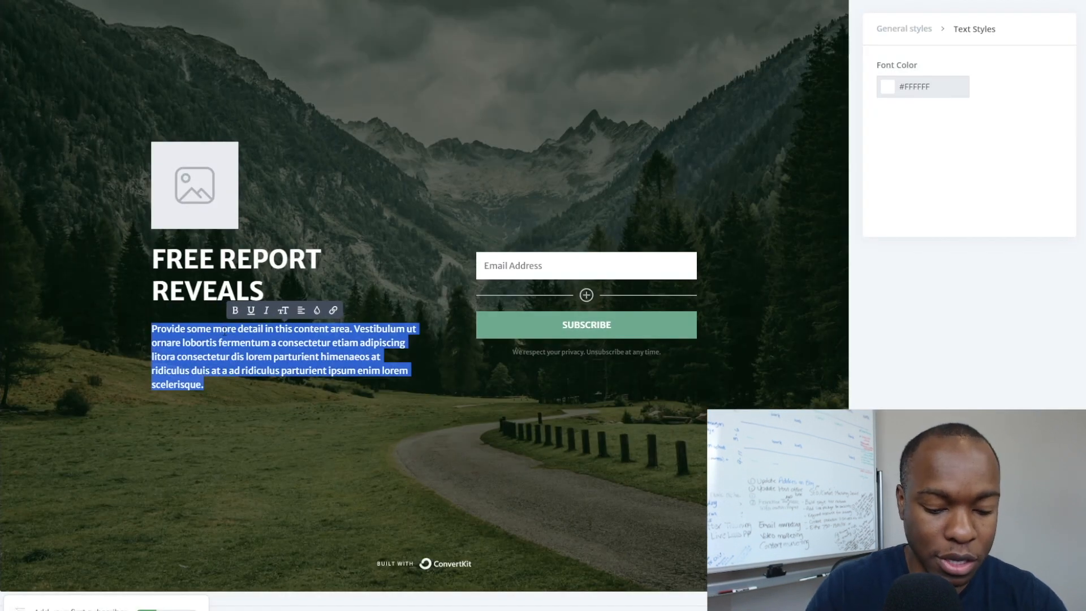
# Type the subtitle 'THE SECRET TO EATING AND LOSE FAT' over the placeholder paragraph.
pyautogui.write('THE')
pyautogui.write(' DE')
pyautogui.press('BackSpace')
pyautogui.press('BackSpace')
pyautogui.press('BackSpace')
pyautogui.write('SECRET TO')
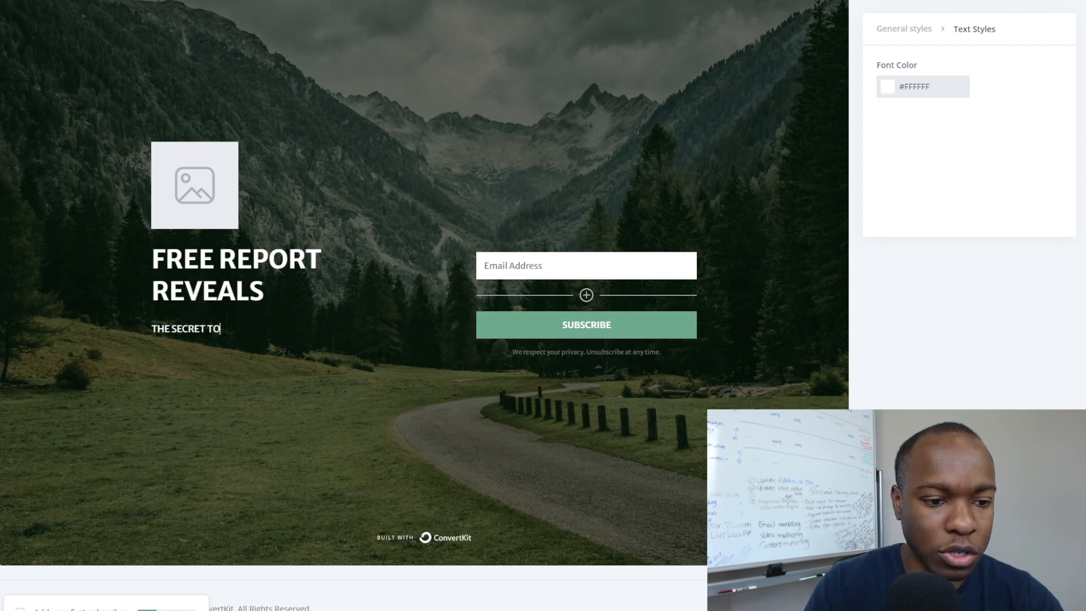
pyautogui.write(' EATING')
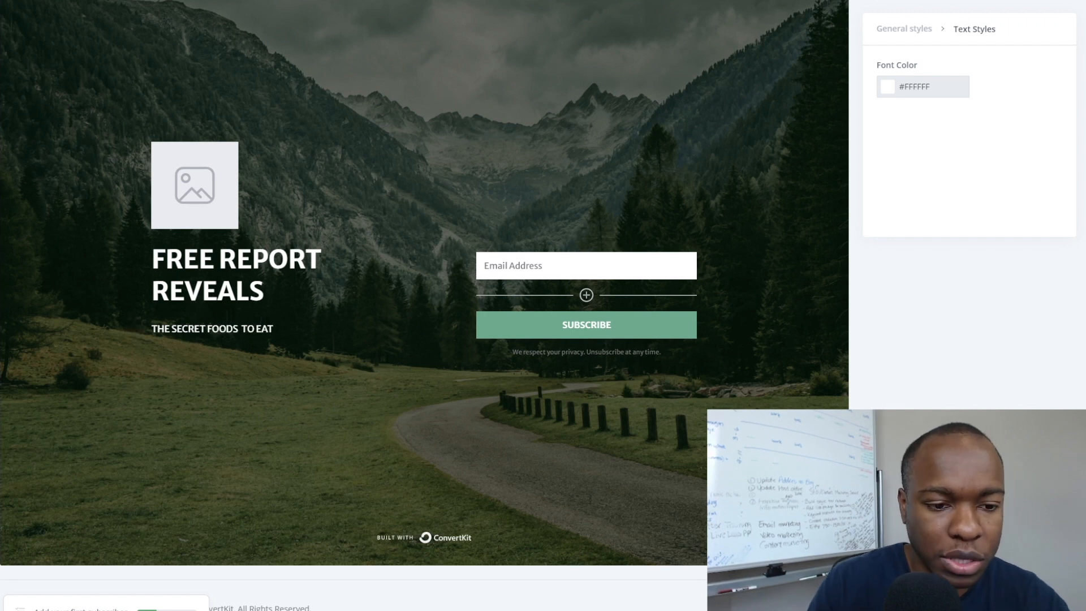
pyautogui.write('AND L')
pyautogui.write('OSE FAT')
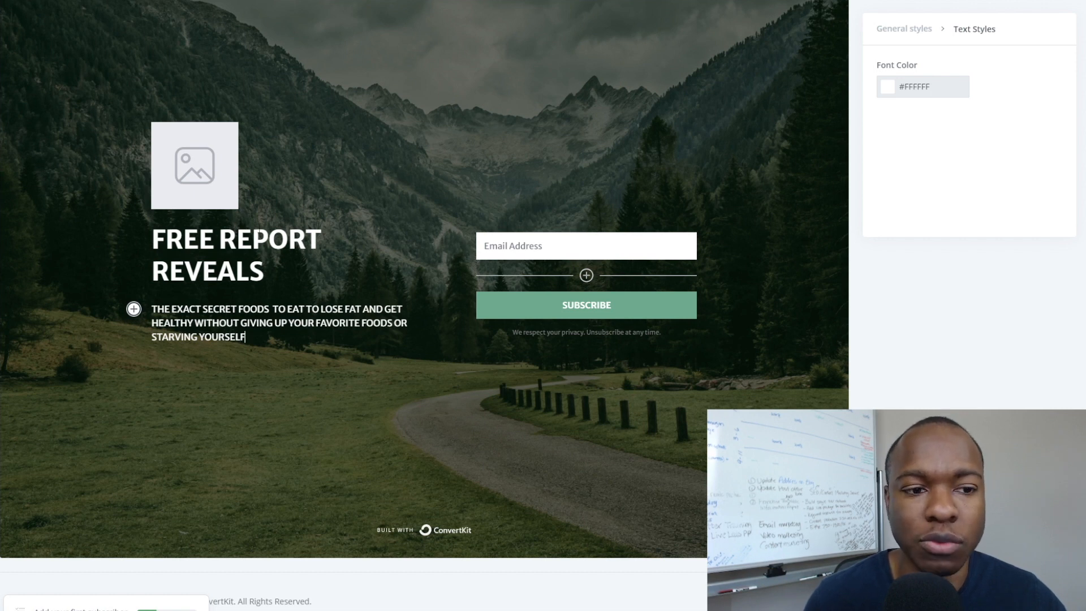
# Check the caret placement in the headline and the subtitle.
pyautogui.click(252, 273)
pyautogui.press('Right')
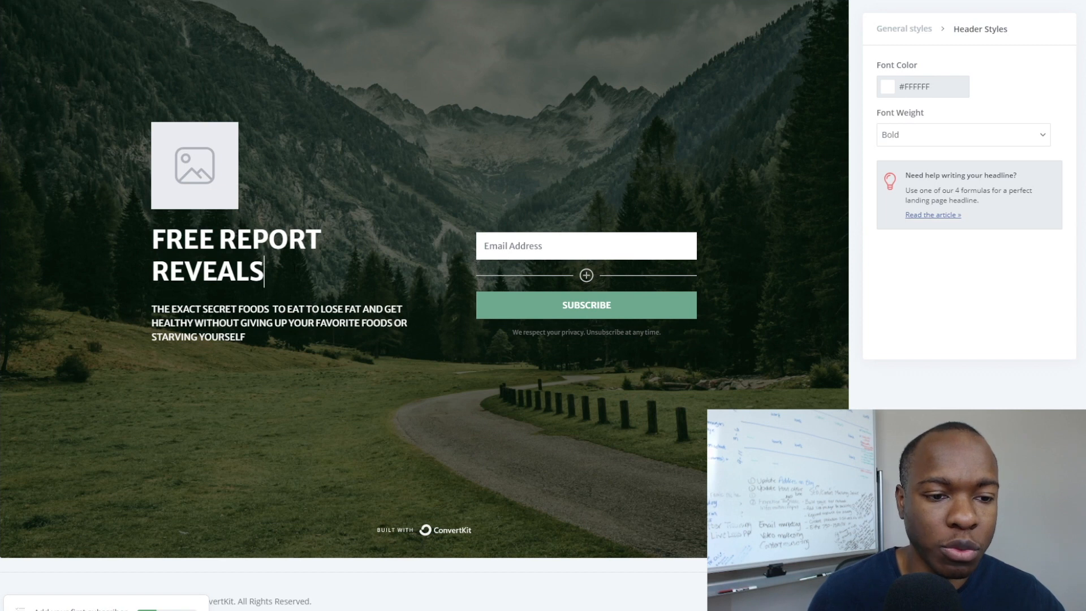
pyautogui.click(235, 337)
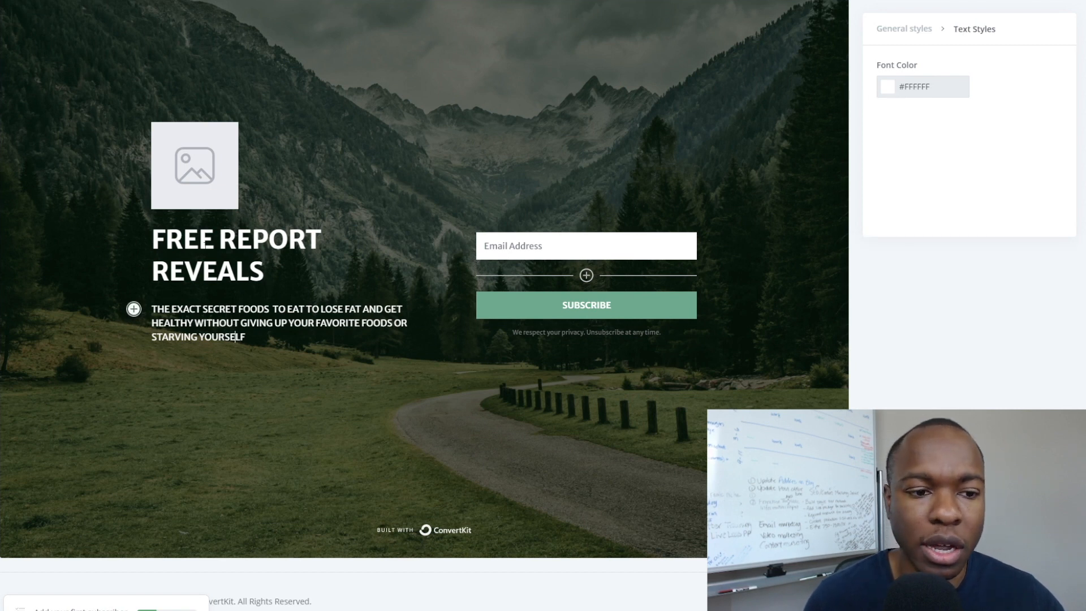
pyautogui.click(204, 244)
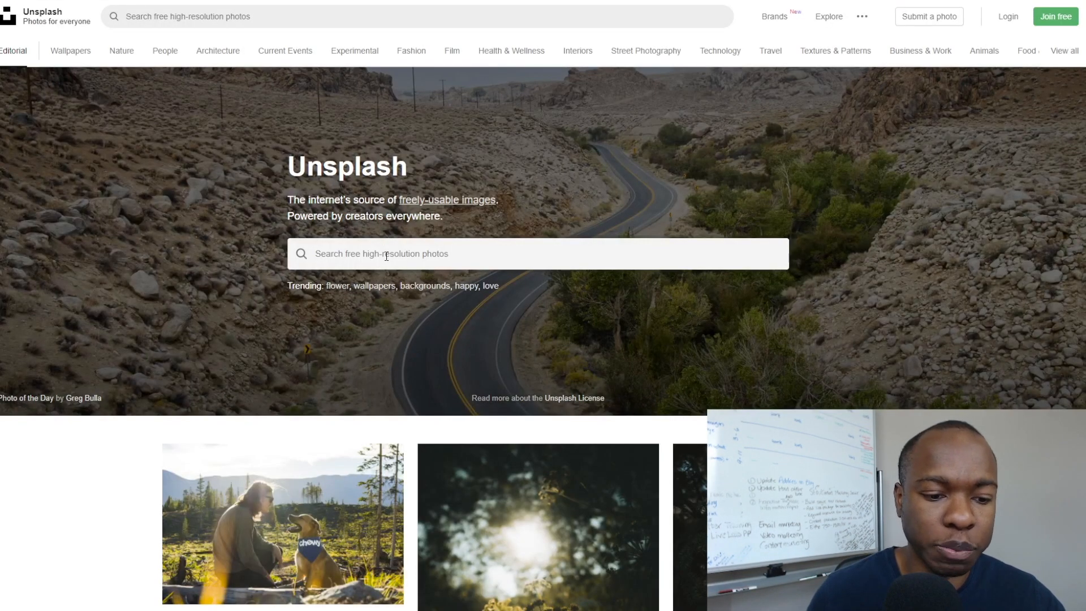
# Search Unsplash for food photos and browse the results.
pyautogui.click(385, 252)
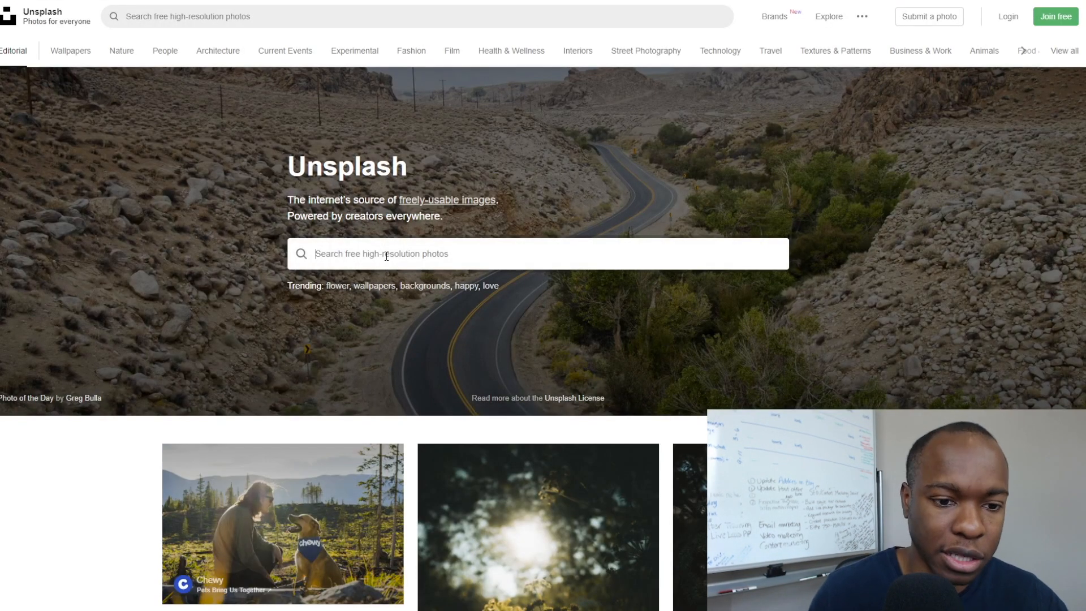
pyautogui.write('good')
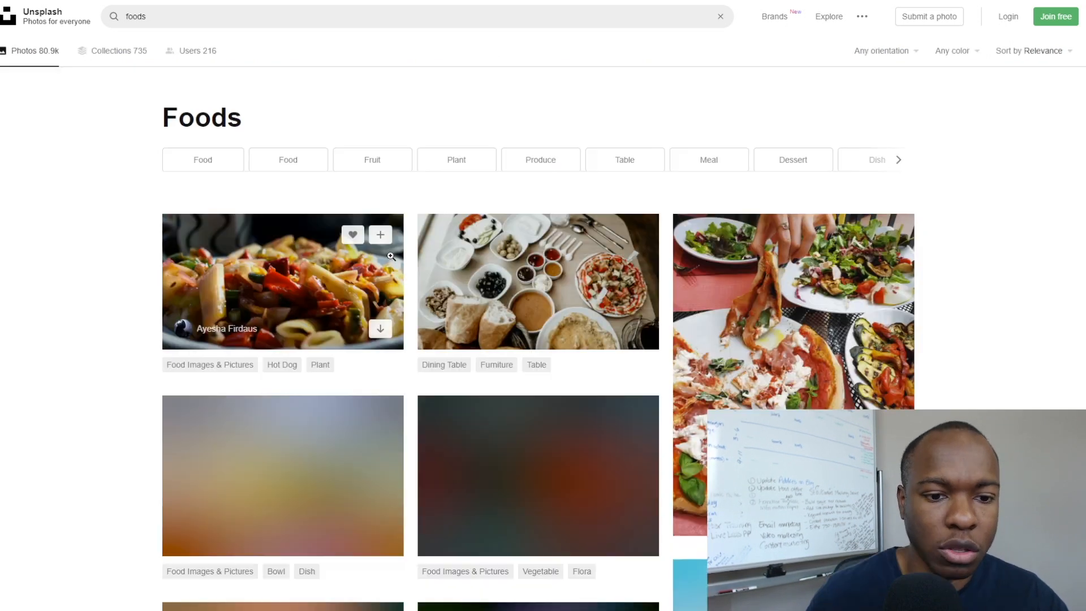
pyautogui.scroll(-2, 113, 263)
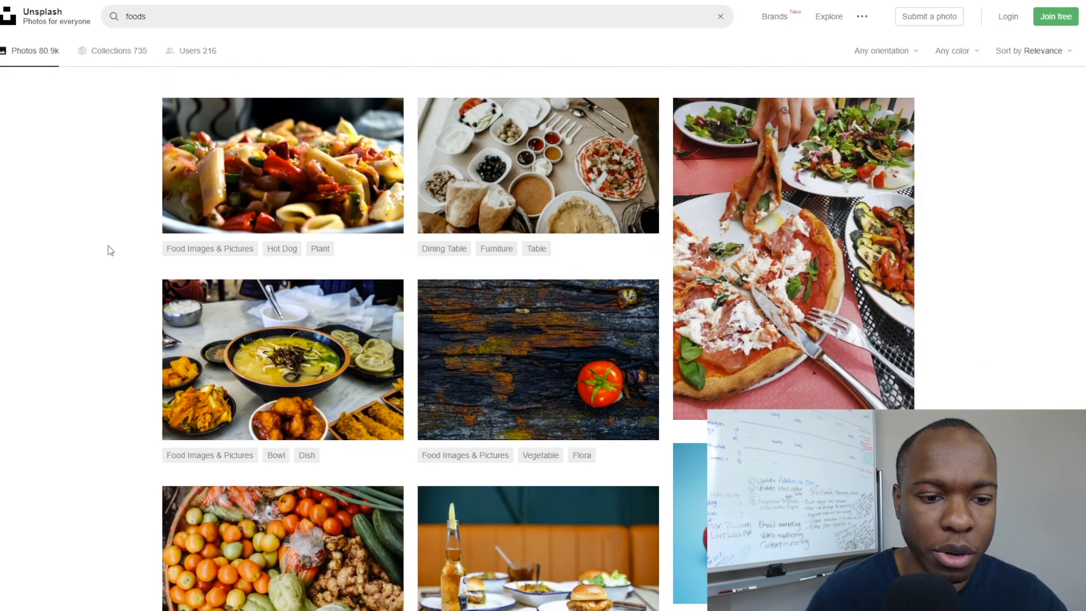
pyautogui.scroll(-1, 107, 245)
pyautogui.scroll(-4, 108, 251)
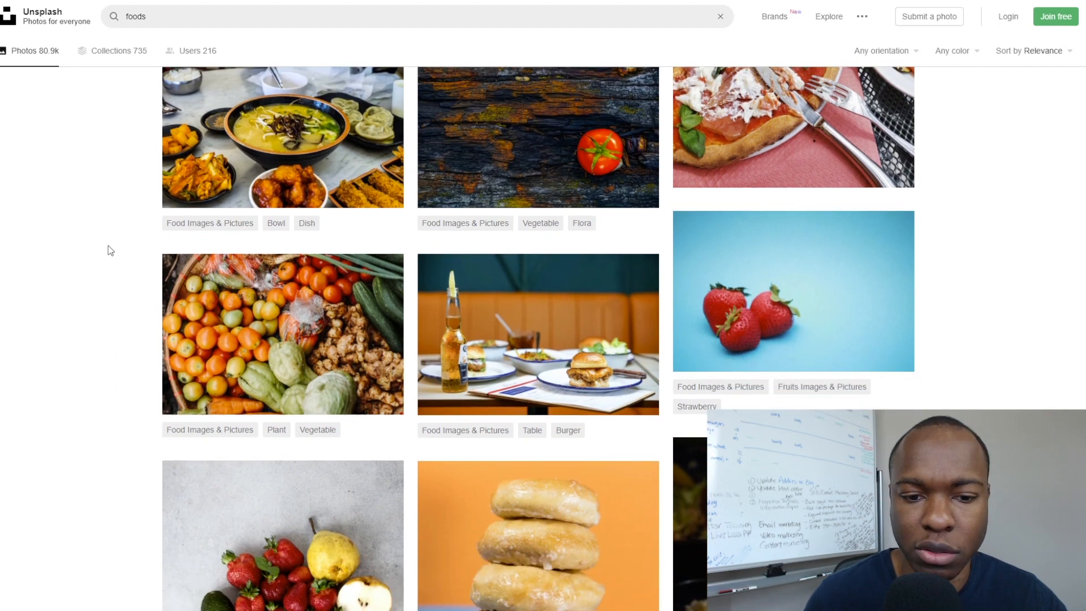
pyautogui.scroll(4, 109, 250)
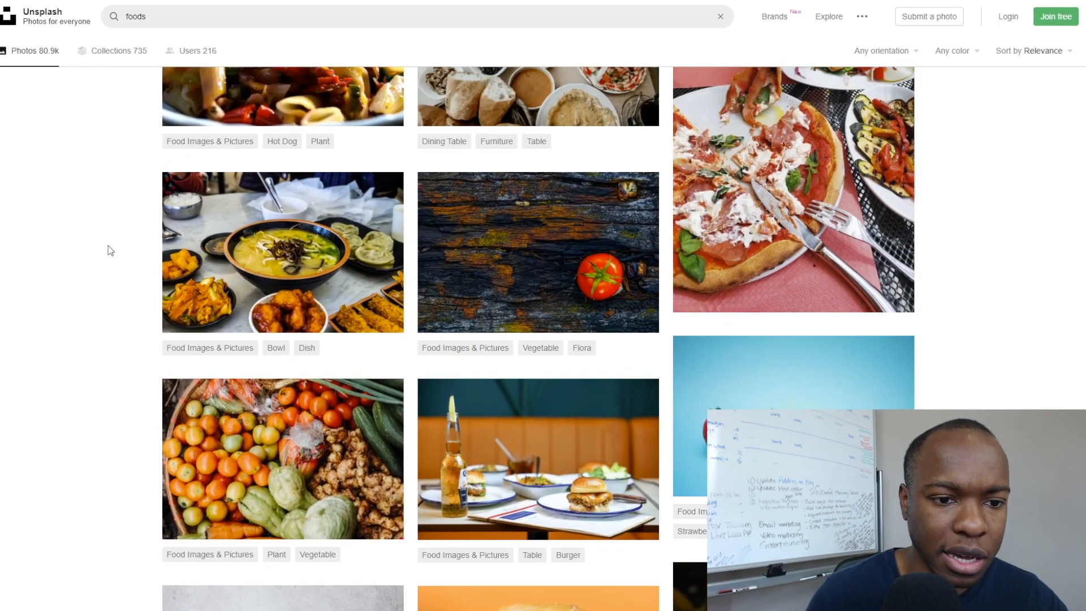
pyautogui.scroll(-3, 107, 246)
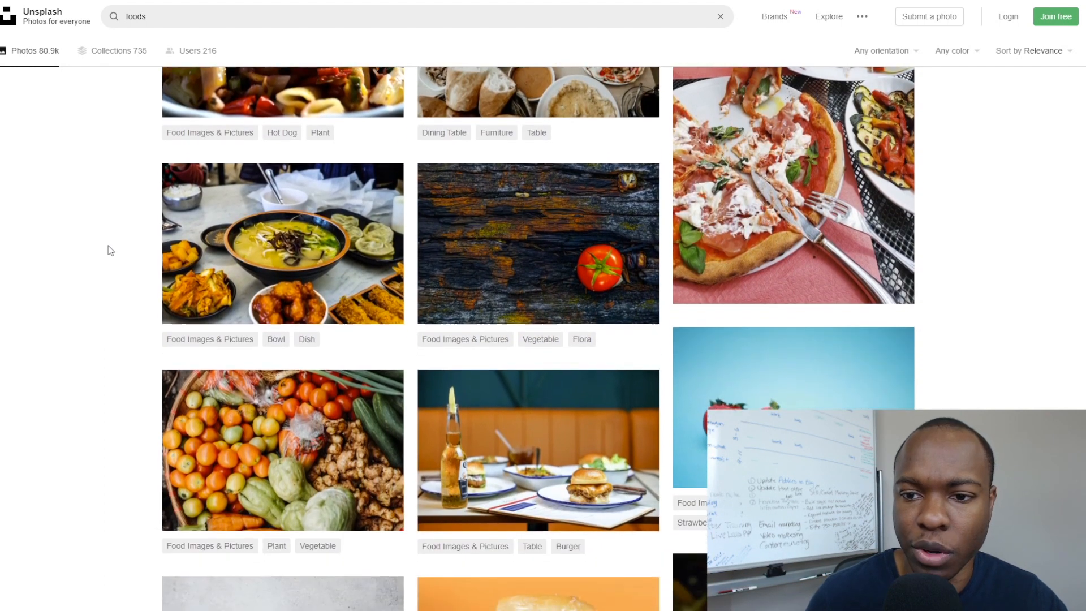
pyautogui.scroll(-10, 108, 246)
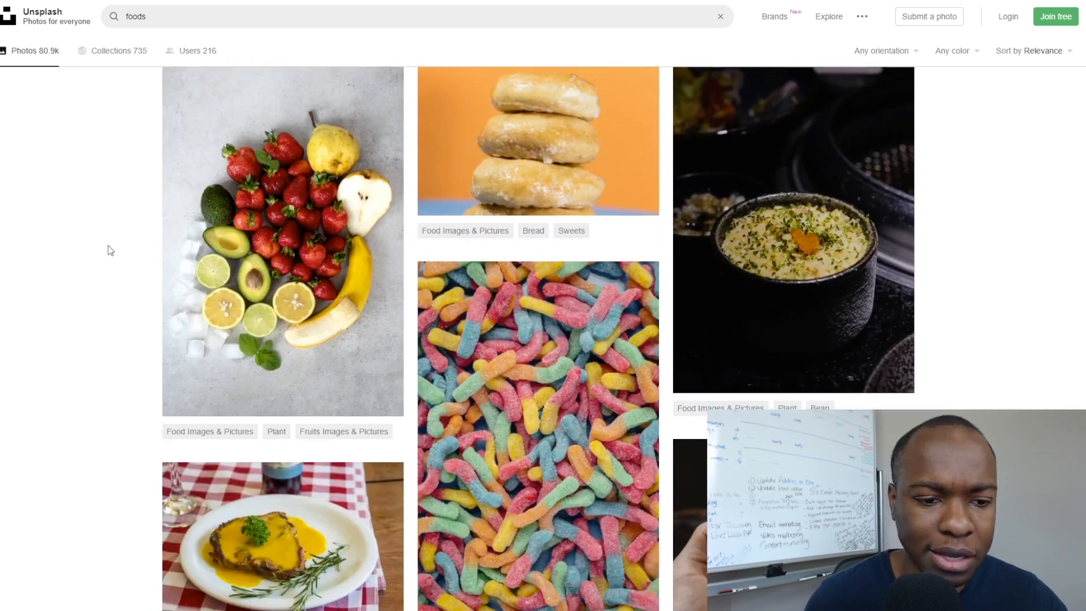
pyautogui.scroll(-13, 107, 245)
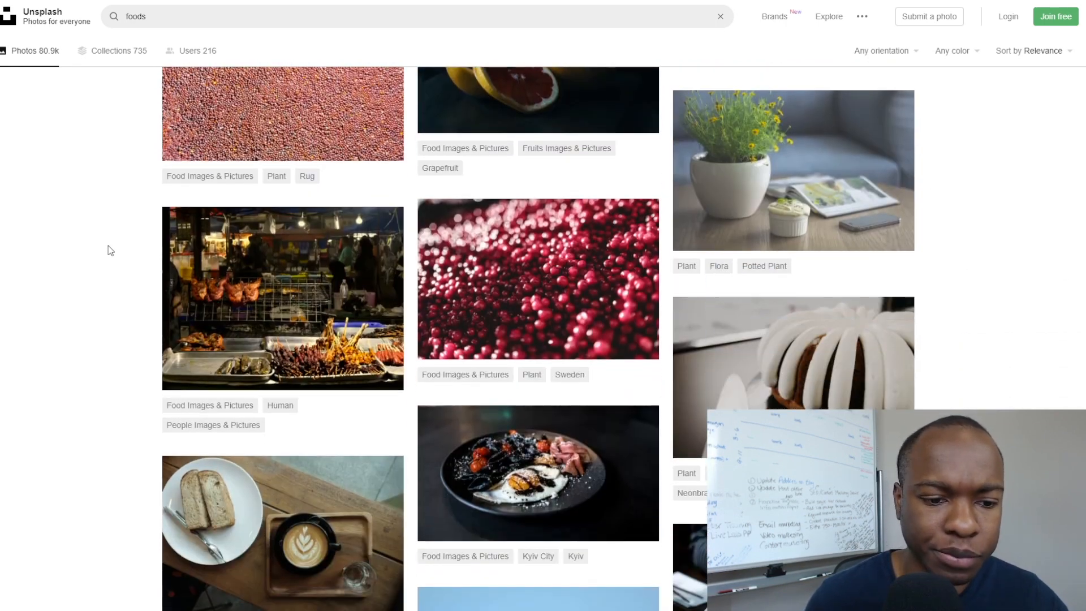
pyautogui.scroll(-5, 107, 245)
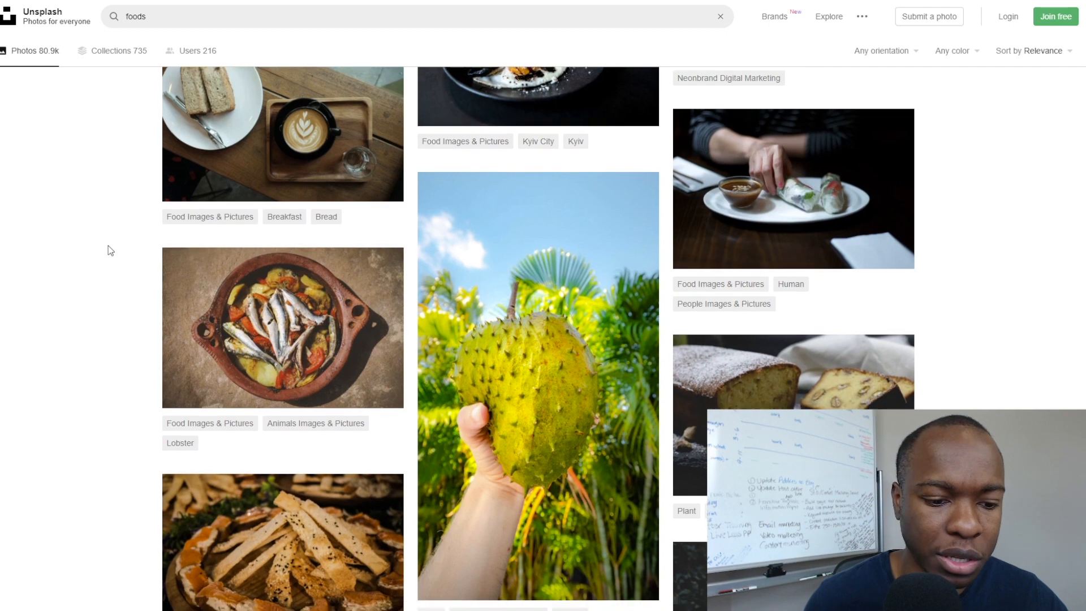
pyautogui.scroll(-8, 107, 245)
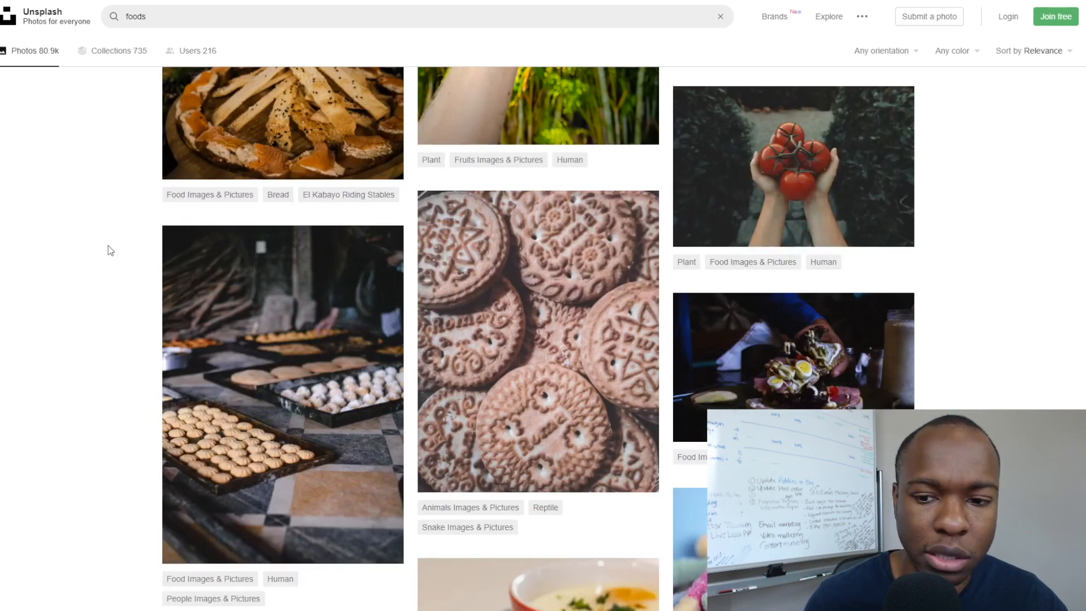
pyautogui.scroll(8, 107, 245)
pyautogui.scroll(15, 108, 246)
# Download the soup bowl photo and go back to the ConvertKit editor.
pyautogui.moveTo(261, 286)
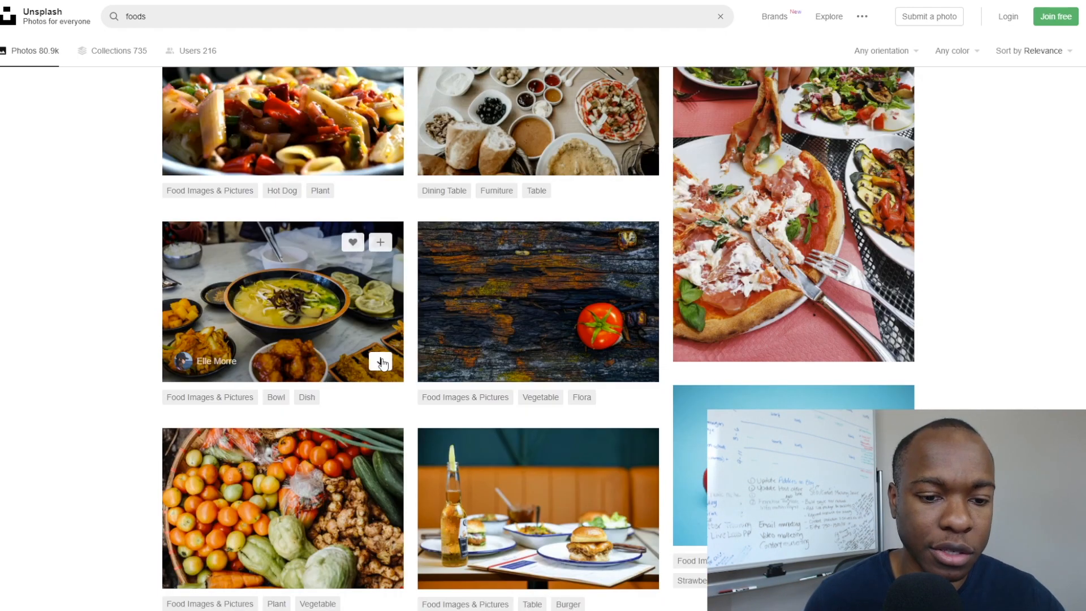
pyautogui.click(381, 362)
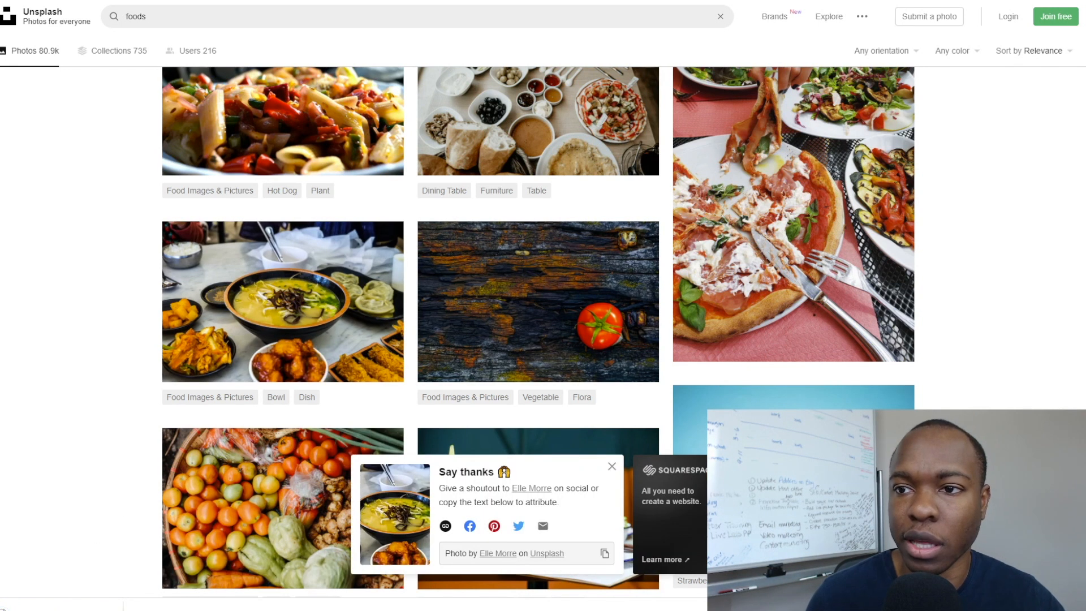
pyautogui.click(933, 2)
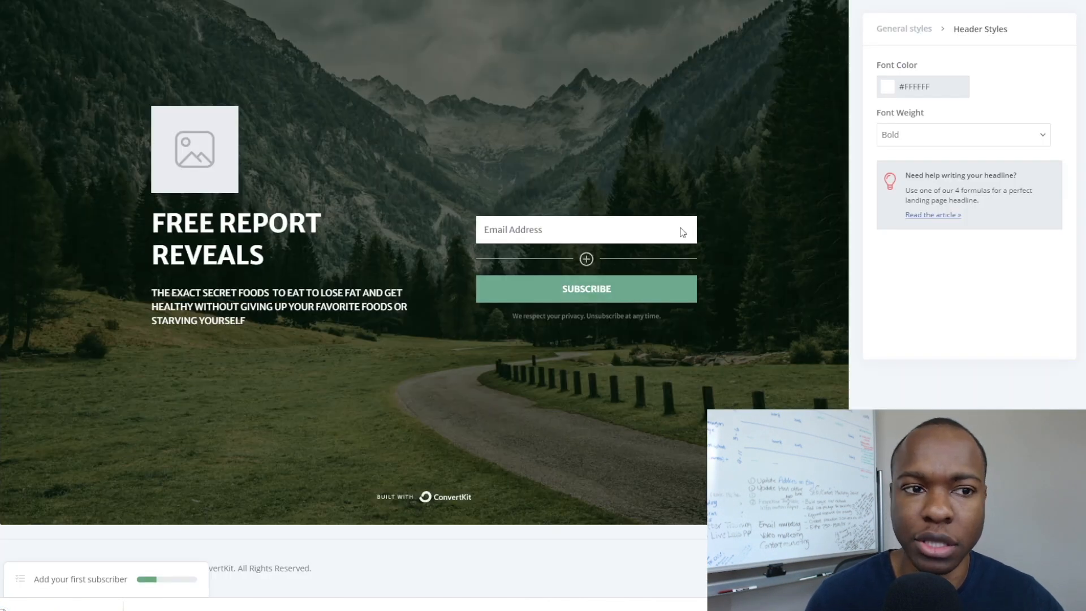
pyautogui.scroll(3, 681, 229)
# Select the page background and drag the downloaded food photo into the media upload area.
pyautogui.scroll(-2, 645, 176)
pyautogui.scroll(2, 643, 179)
pyautogui.click(533, 286)
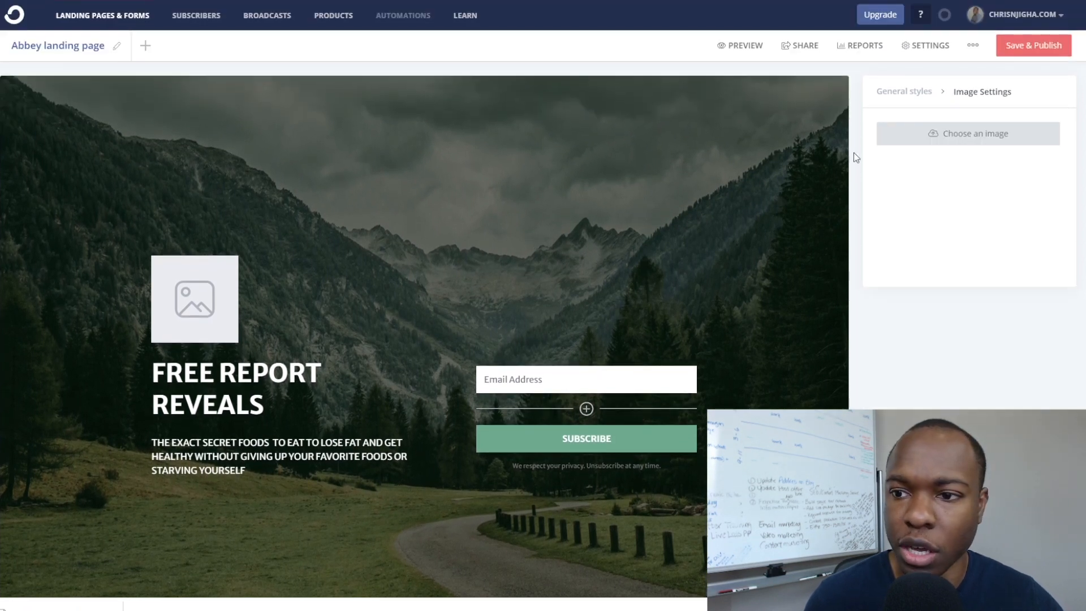
pyautogui.click(968, 139)
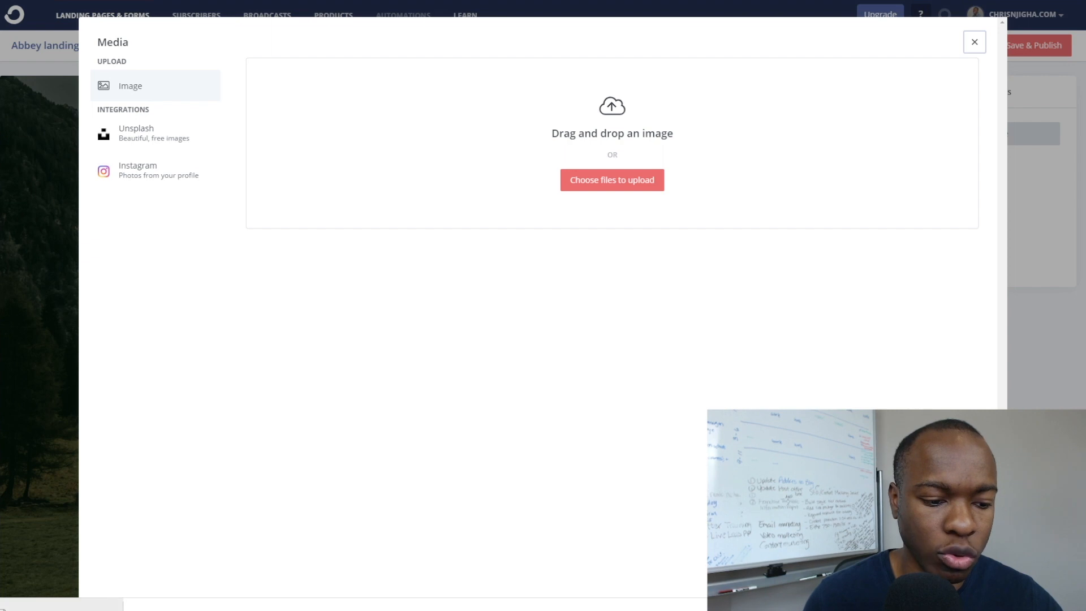
pyautogui.moveTo(63, 604); pyautogui.dragTo(482, 113)
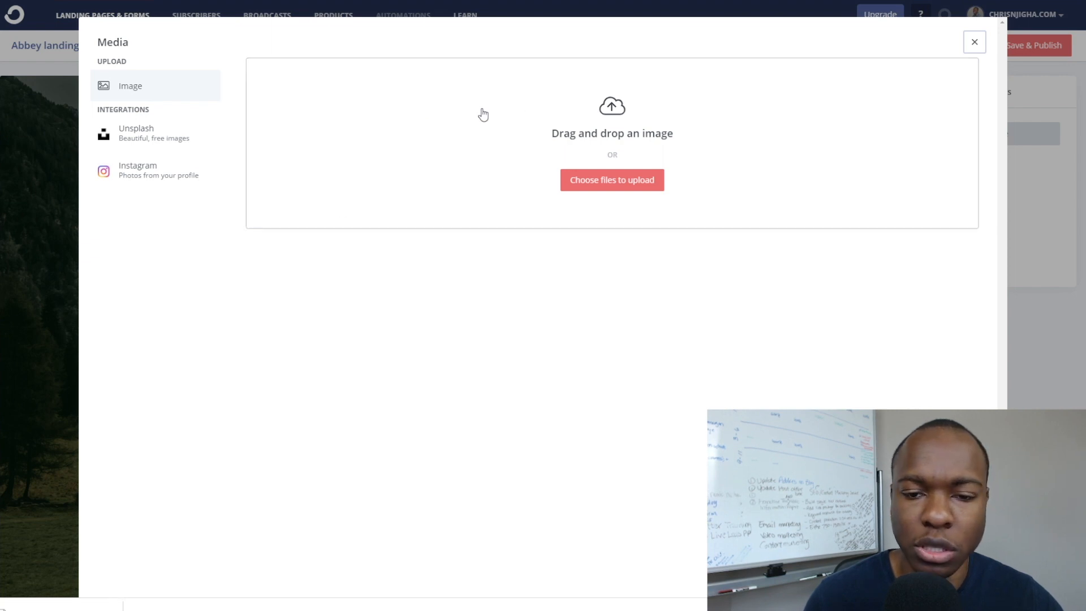
pyautogui.scroll(-3, 302, 298)
pyautogui.scroll(3, 147, 280)
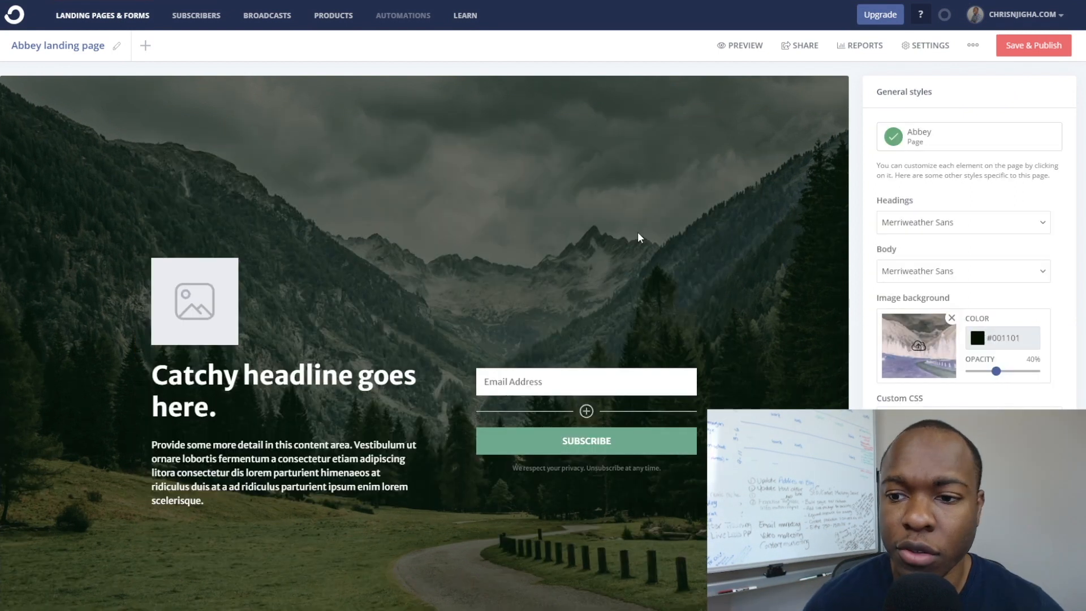
# View the landing page's visitor and subscriber reports, then go back to editing.
pyautogui.scroll(-3, 549, 232)
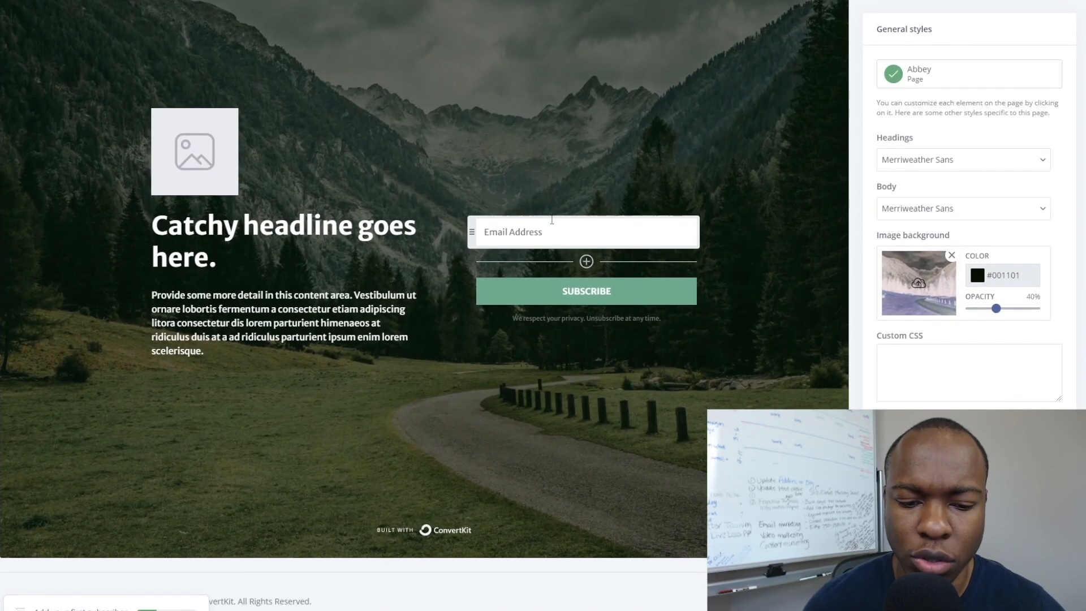
pyautogui.scroll(3, 588, 456)
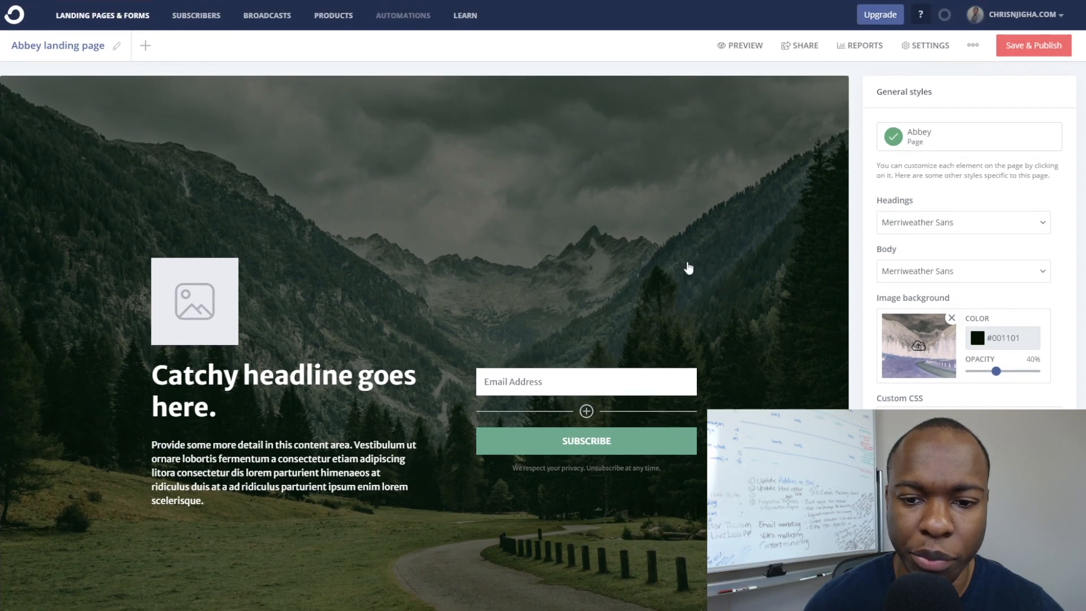
pyautogui.click(659, 121)
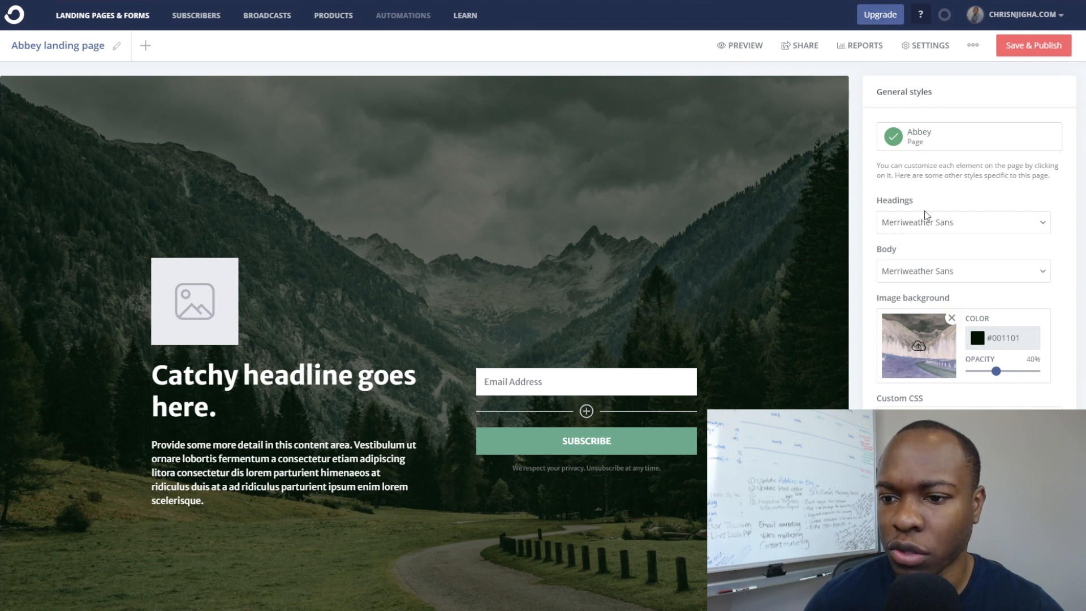
pyautogui.click(859, 50)
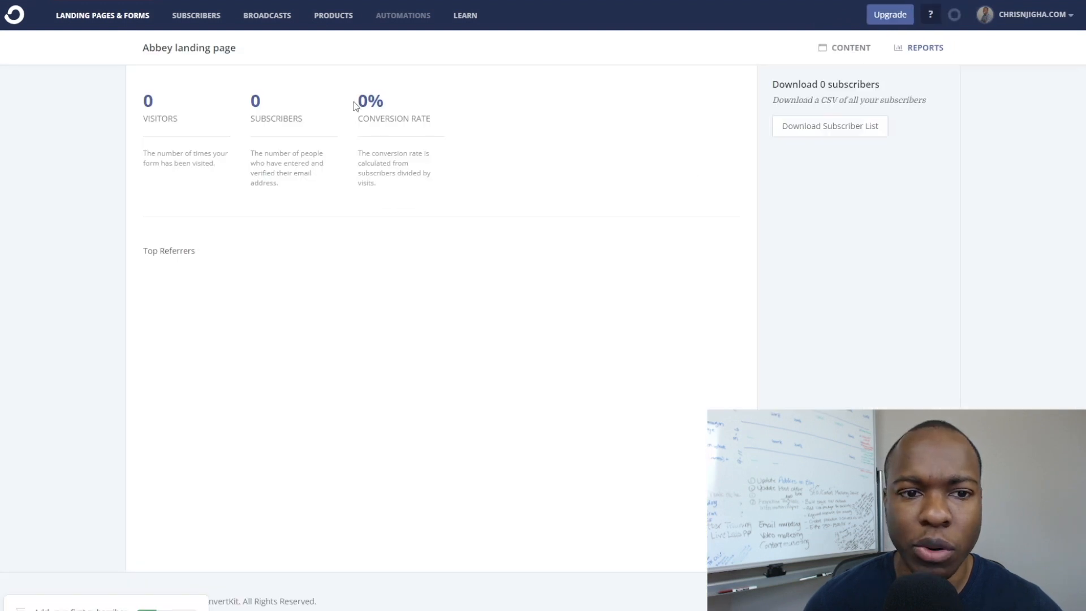
pyautogui.click(849, 50)
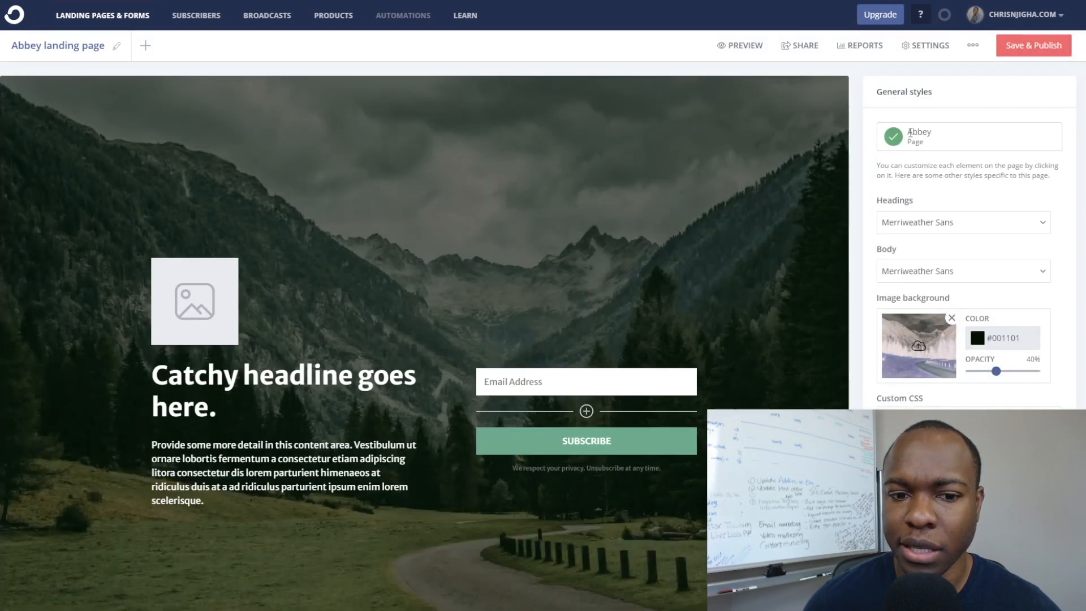
# Browse the heading and body font lists, leaving both fonts unchanged.
pyautogui.click(917, 97)
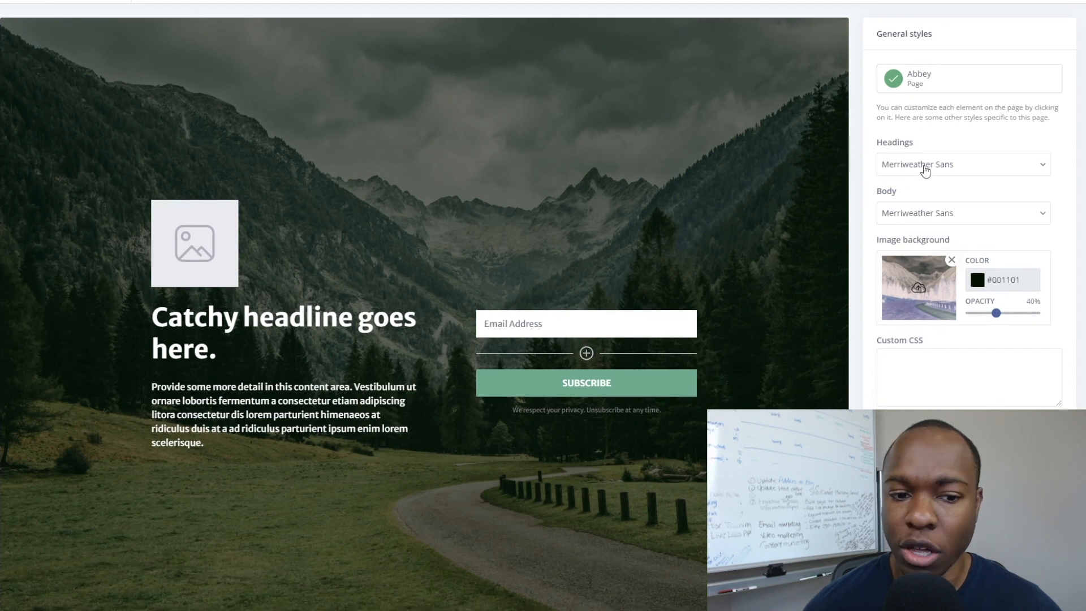
pyautogui.click(925, 169)
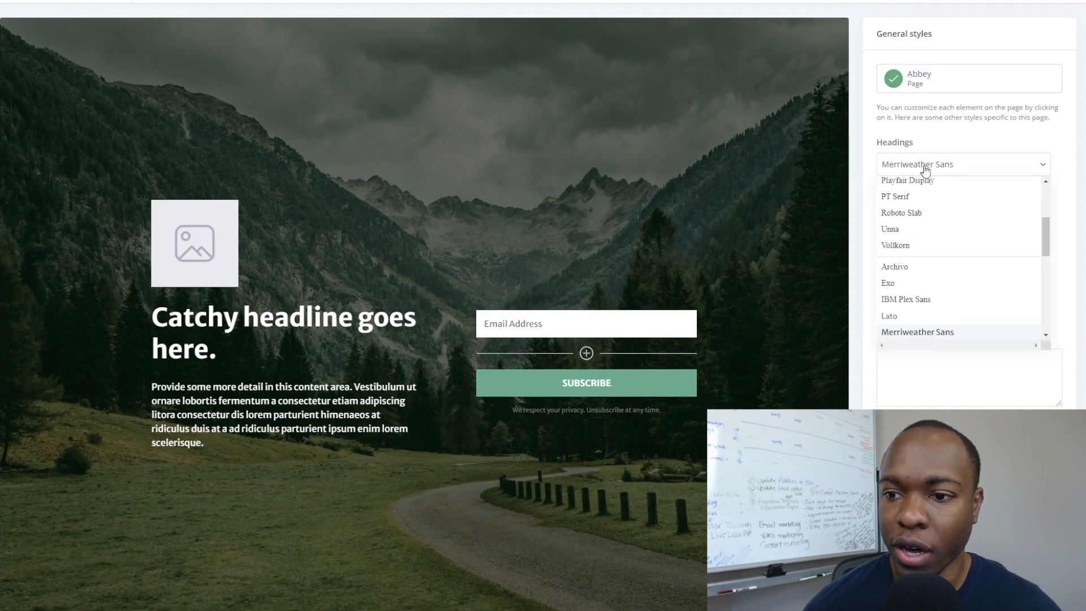
pyautogui.click(914, 148)
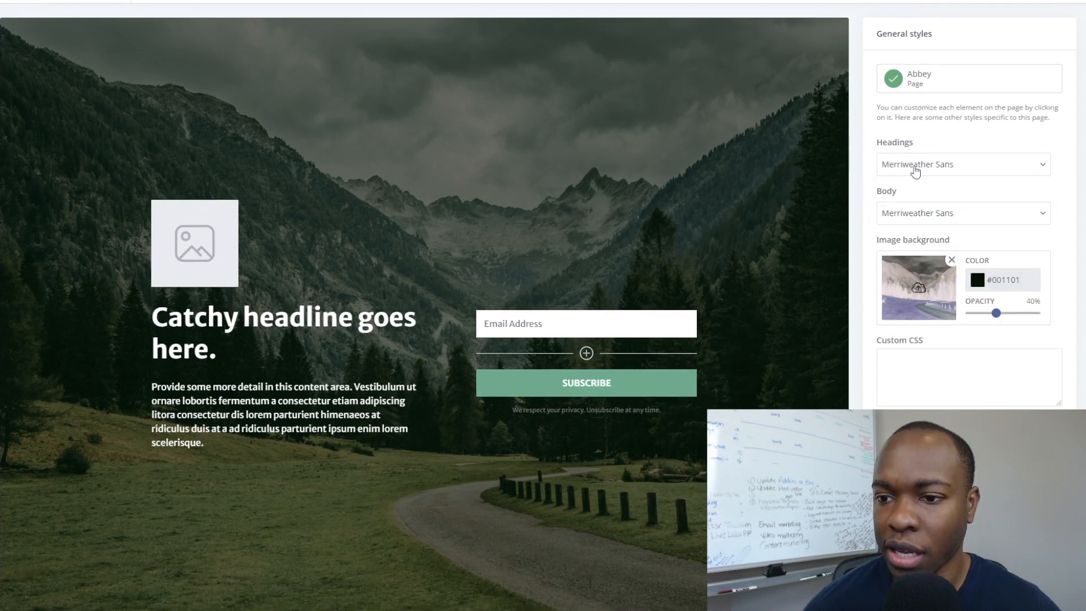
pyautogui.click(923, 220)
pyautogui.click(924, 220)
pyautogui.press('ctrl')
pyautogui.press('ctrl')
pyautogui.press('ctrl')
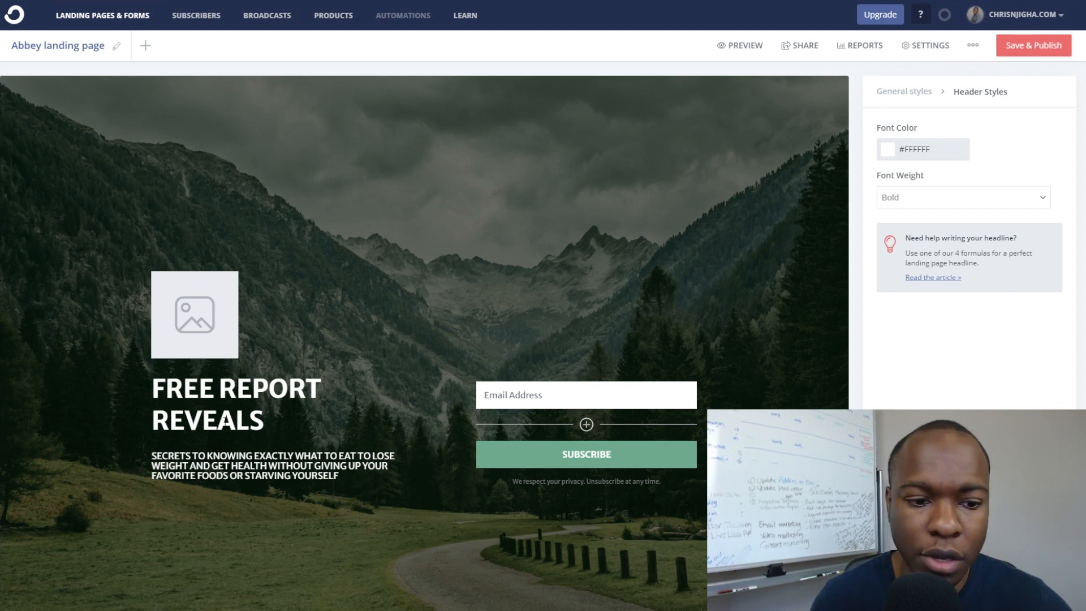
# Select the FREE REPORT REVEALS headline and check the heading fonts, leaving them unchanged.
pyautogui.moveTo(266, 420); pyautogui.dragTo(153, 389)
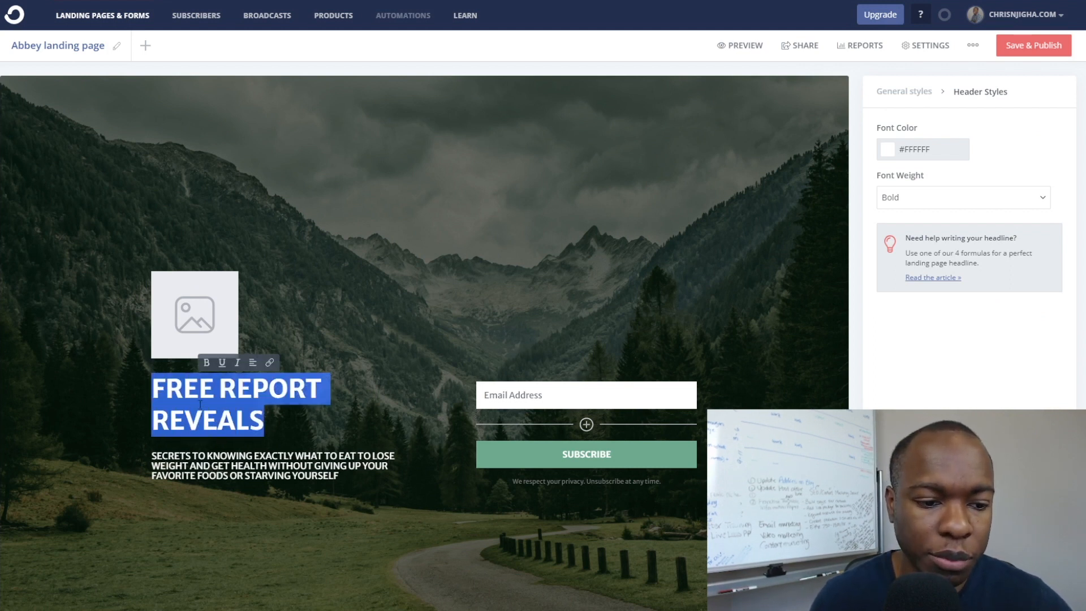
pyautogui.click(202, 421)
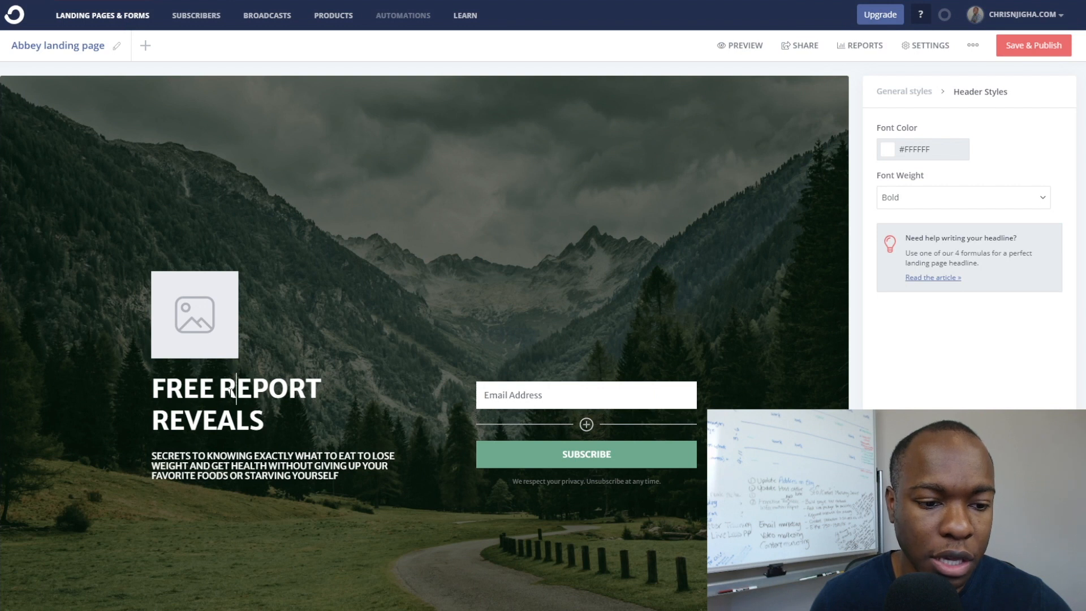
pyautogui.moveTo(265, 420); pyautogui.dragTo(153, 389)
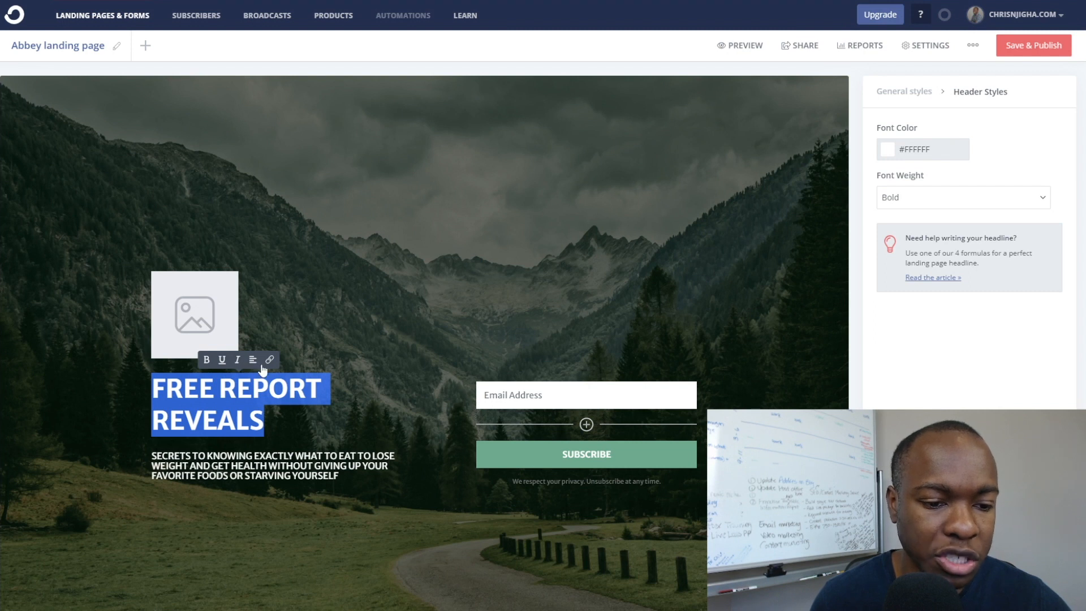
pyautogui.click(275, 431)
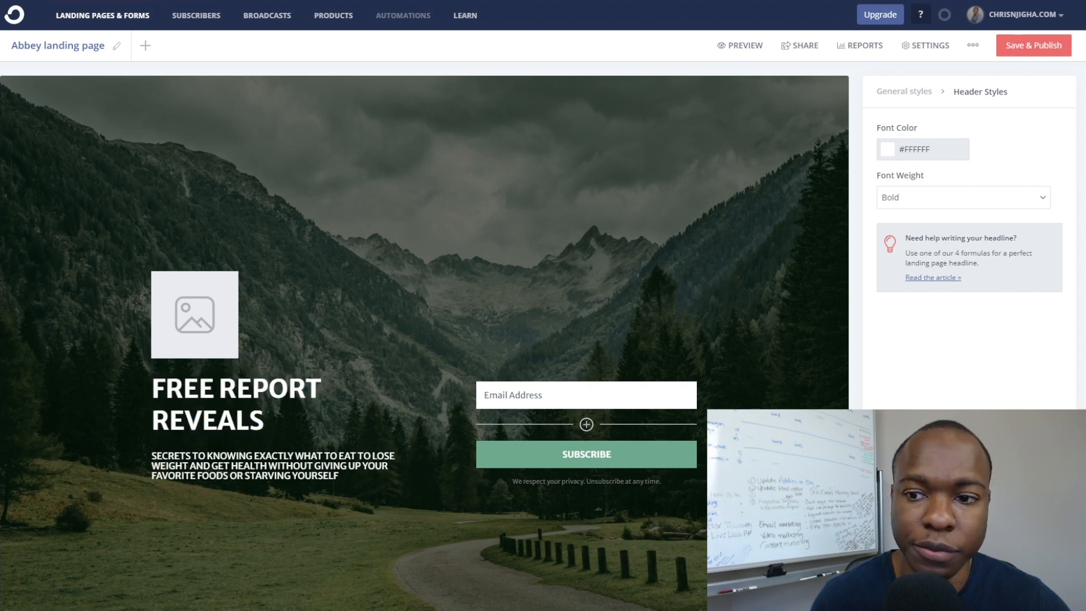
pyautogui.click(905, 93)
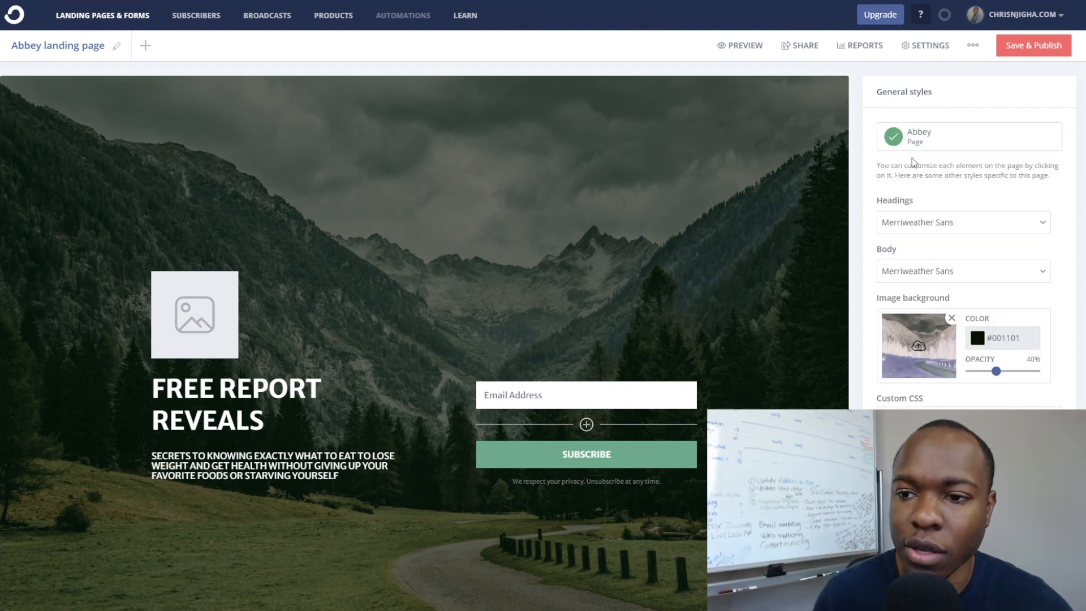
pyautogui.click(914, 227)
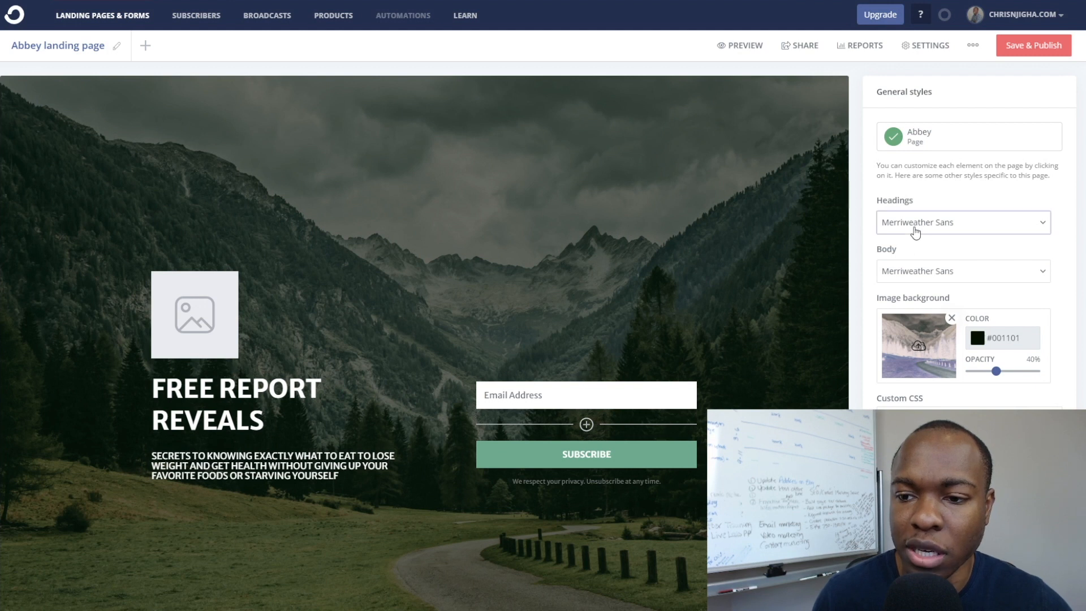
pyautogui.click(932, 204)
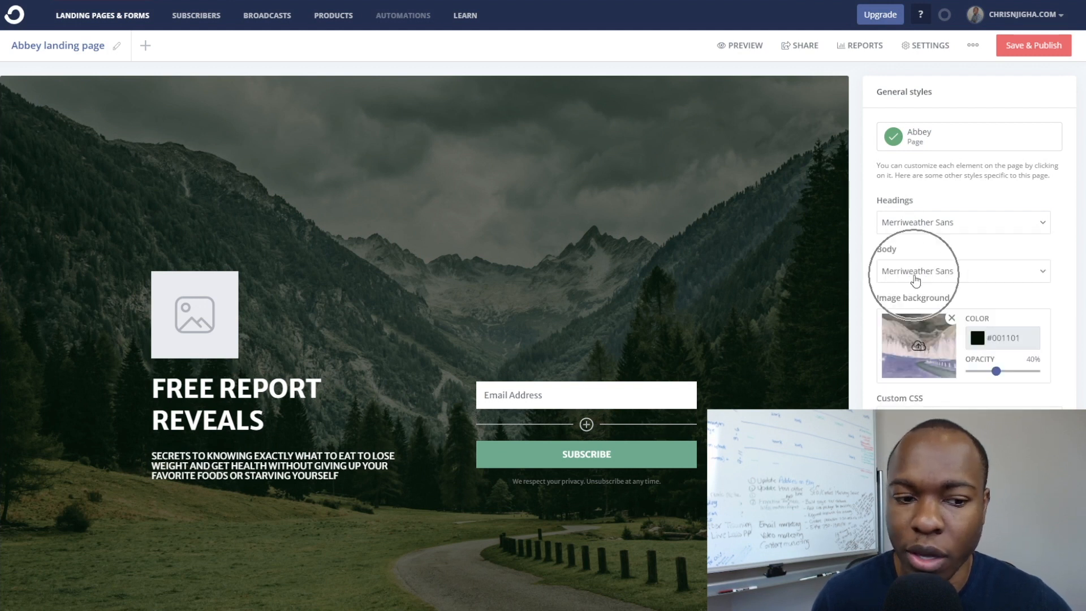
# Try a larger font size on the description paragraph, then undo it.
pyautogui.tripleClick(269, 471)
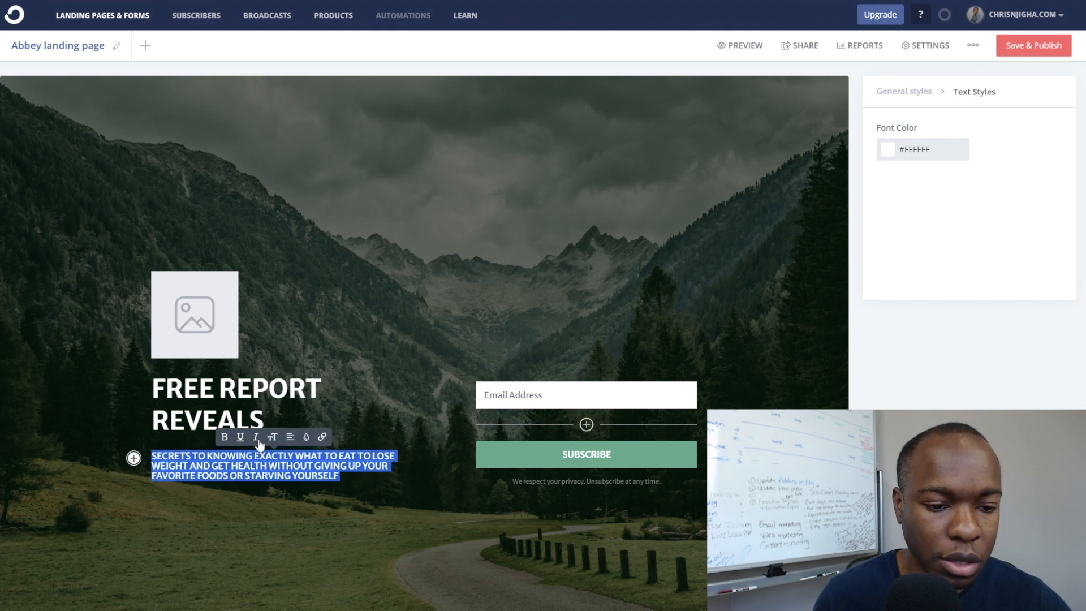
pyautogui.click(272, 438)
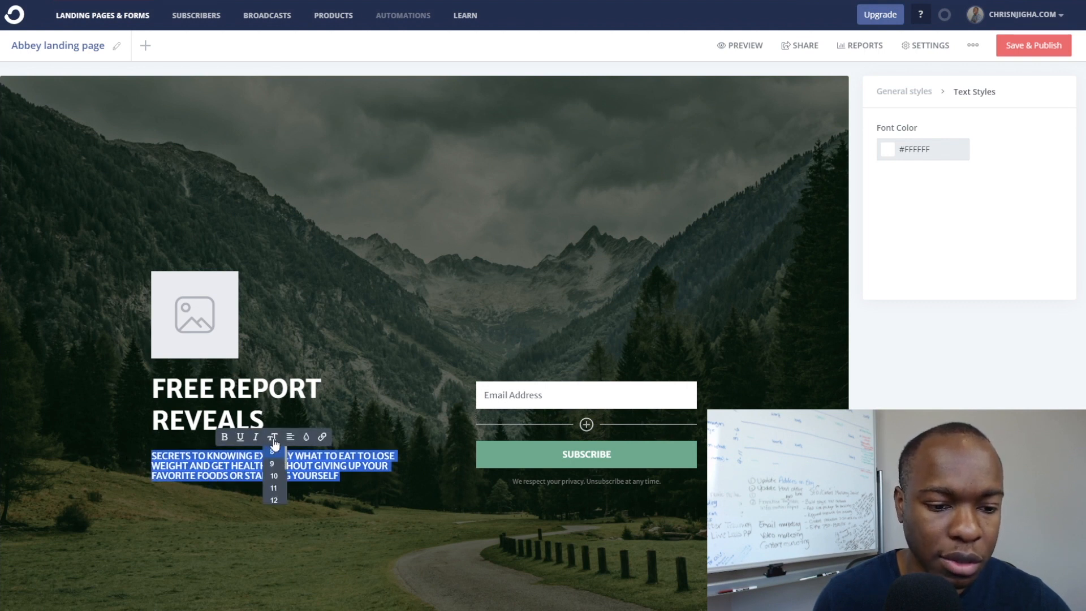
pyautogui.click(274, 469)
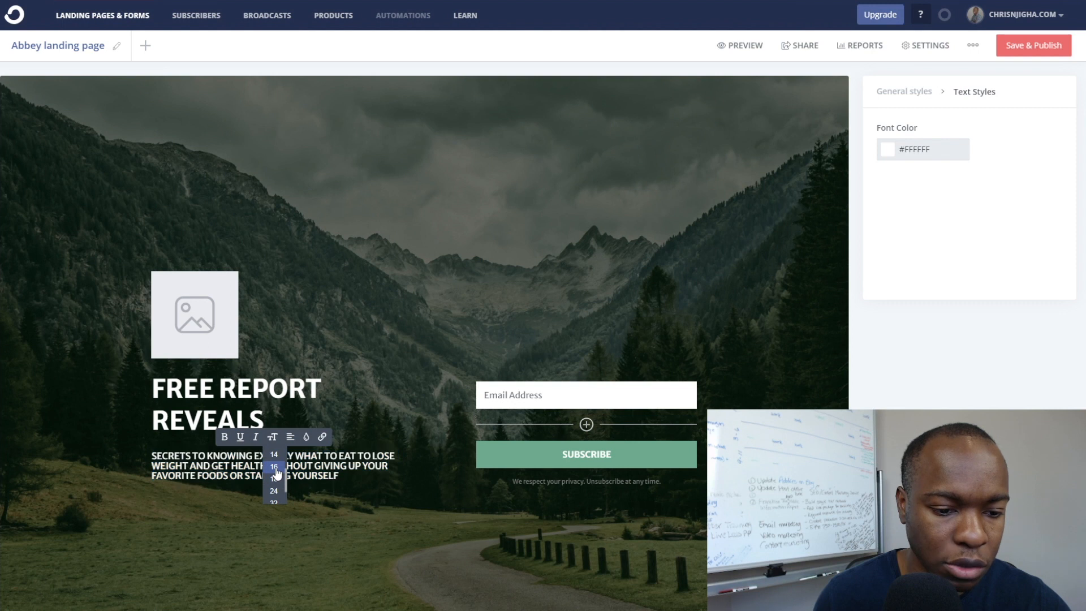
pyautogui.click(288, 455)
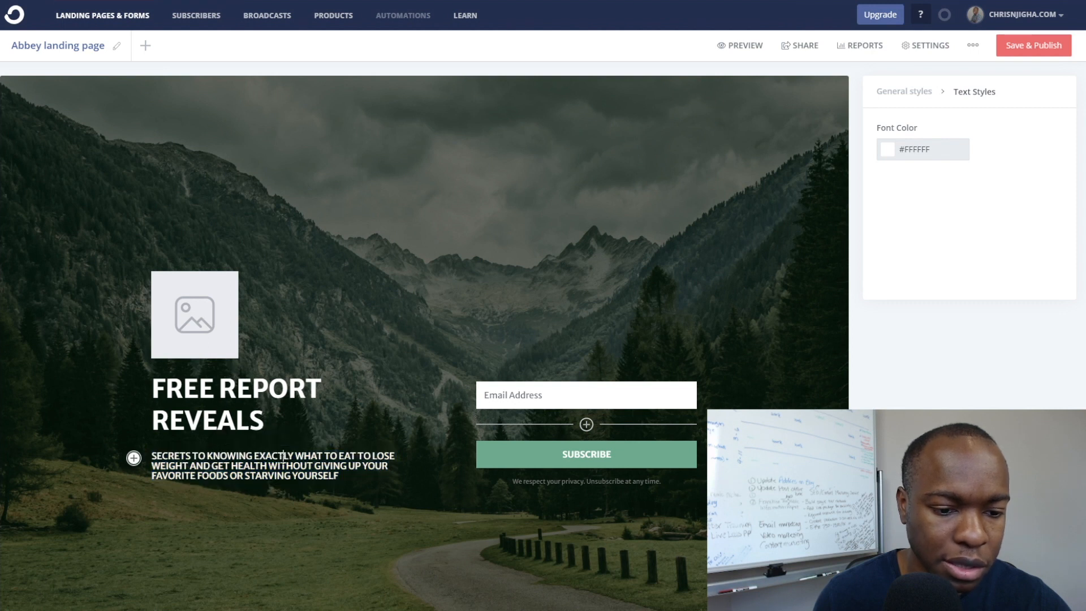
pyautogui.hotkey('ctrl', 'z')
pyautogui.click(282, 505)
pyautogui.scroll(-3, 319, 439)
pyautogui.scroll(3, 320, 438)
pyautogui.scroll(-2, 320, 437)
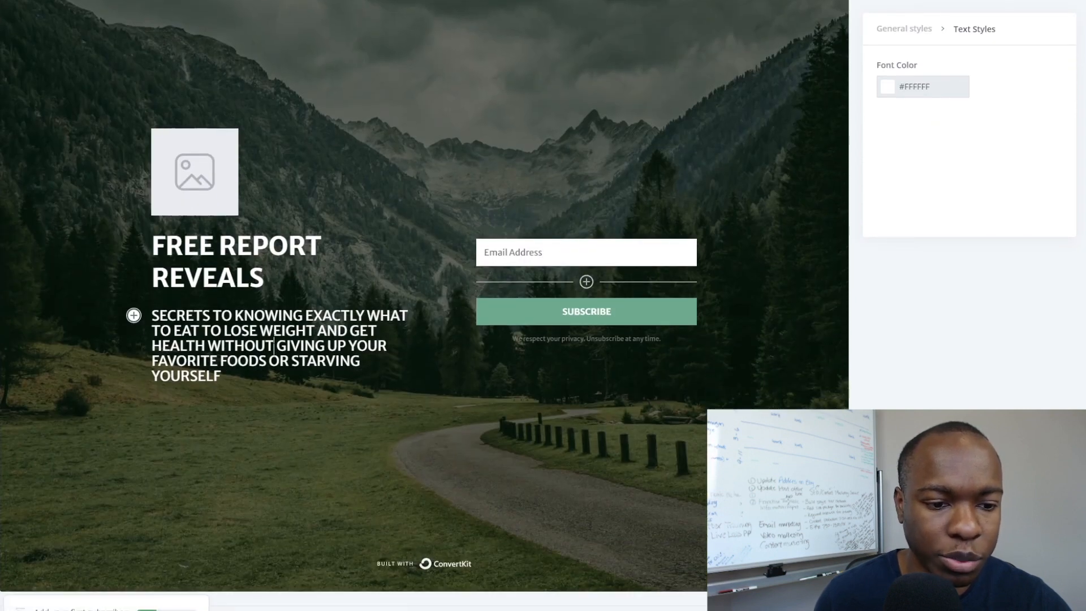
# Set the description paragraph to size 48, then settle on 32.
pyautogui.tripleClick(280, 318)
pyautogui.click(279, 296)
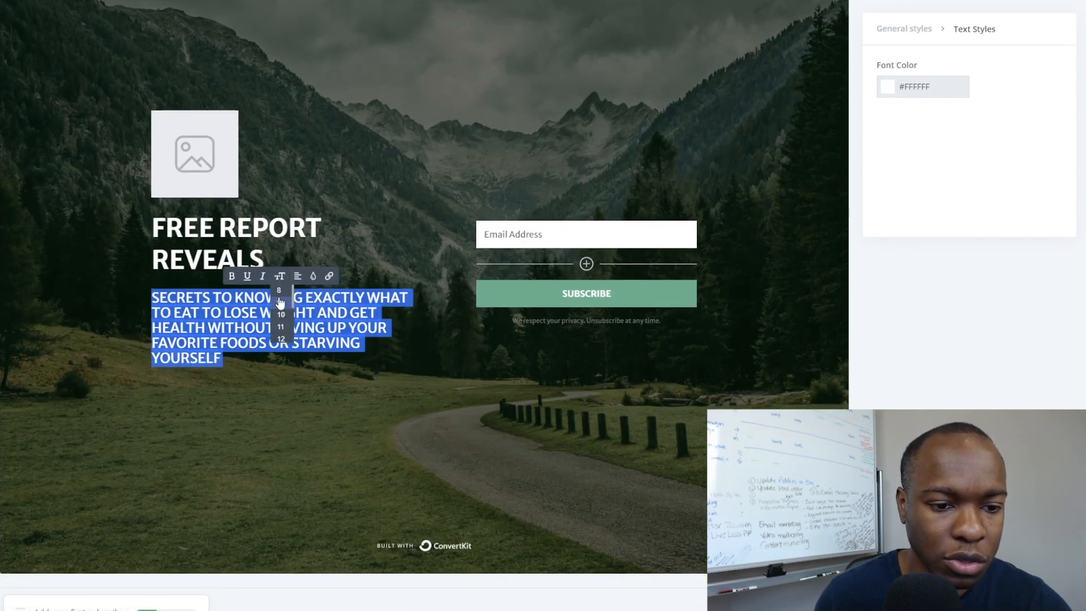
pyautogui.scroll(-2, 281, 325)
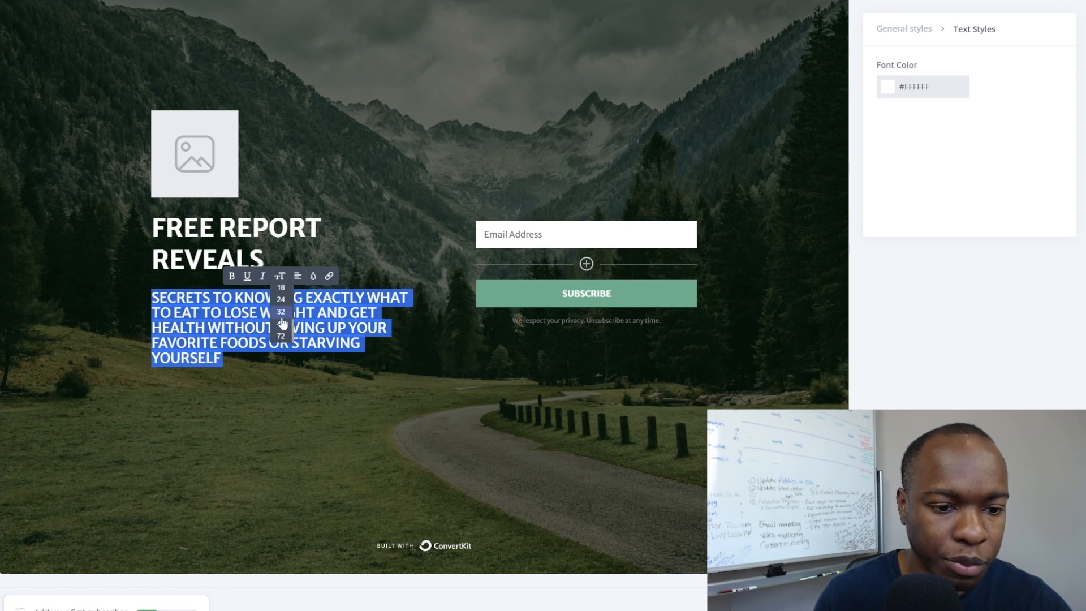
pyautogui.click(281, 325)
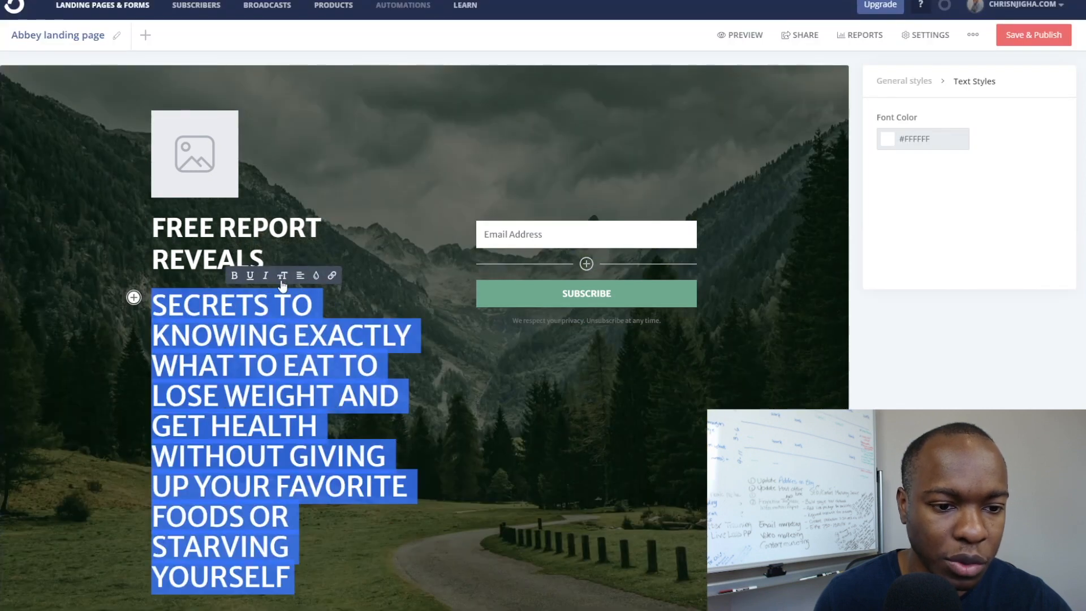
pyautogui.click(283, 276)
pyautogui.scroll(-2, 293, 330)
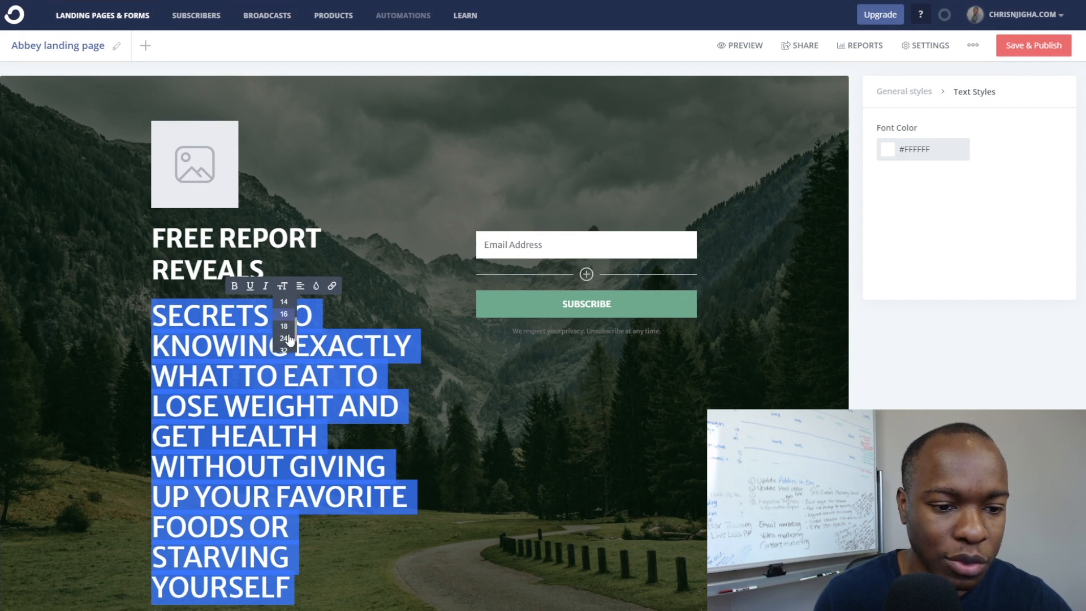
pyautogui.click(285, 323)
pyautogui.click(326, 336)
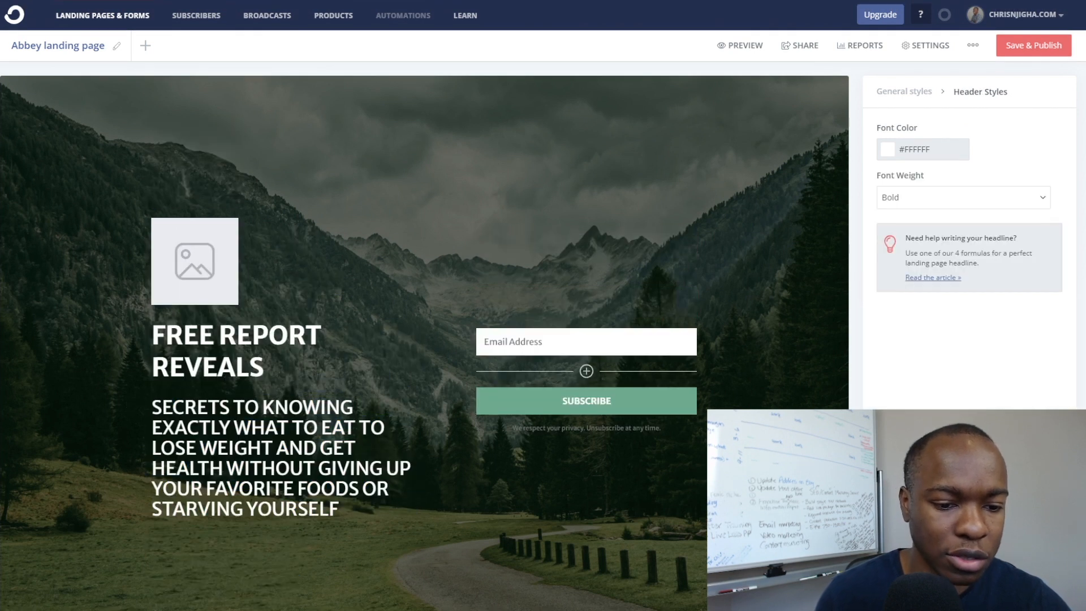
pyautogui.click(895, 94)
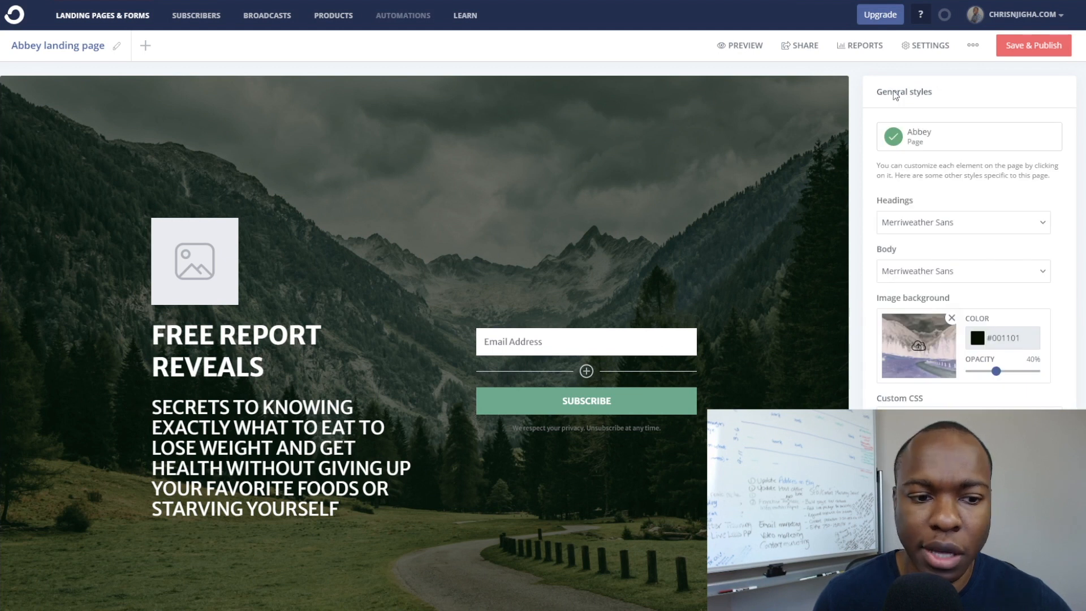
# Swap the mountain background for the uploaded food photo and lower overlay opacity to 26%.
pyautogui.scroll(-1, 921, 331)
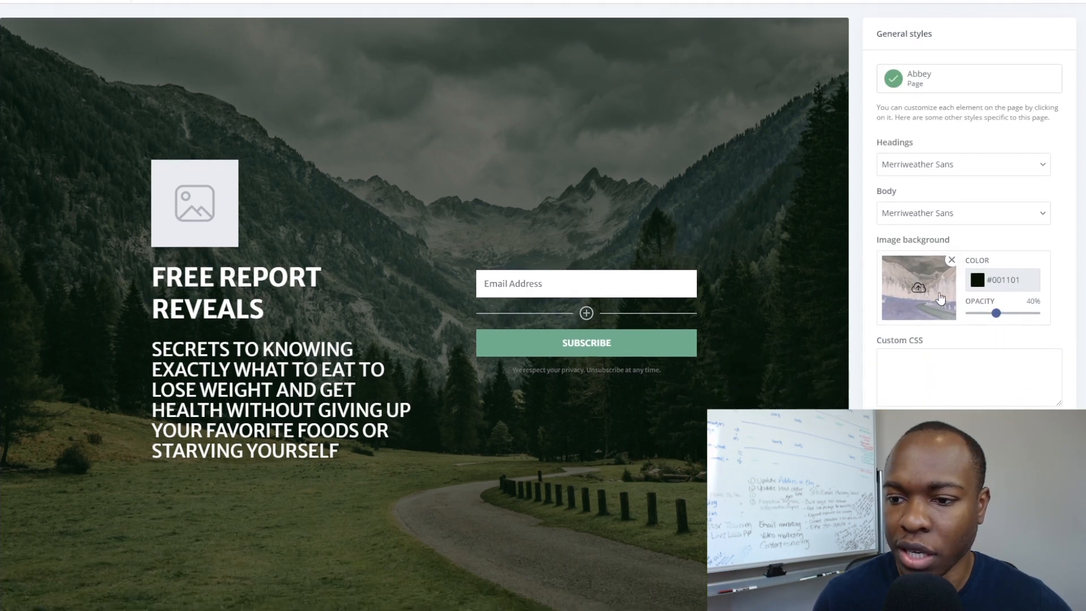
pyautogui.click(951, 259)
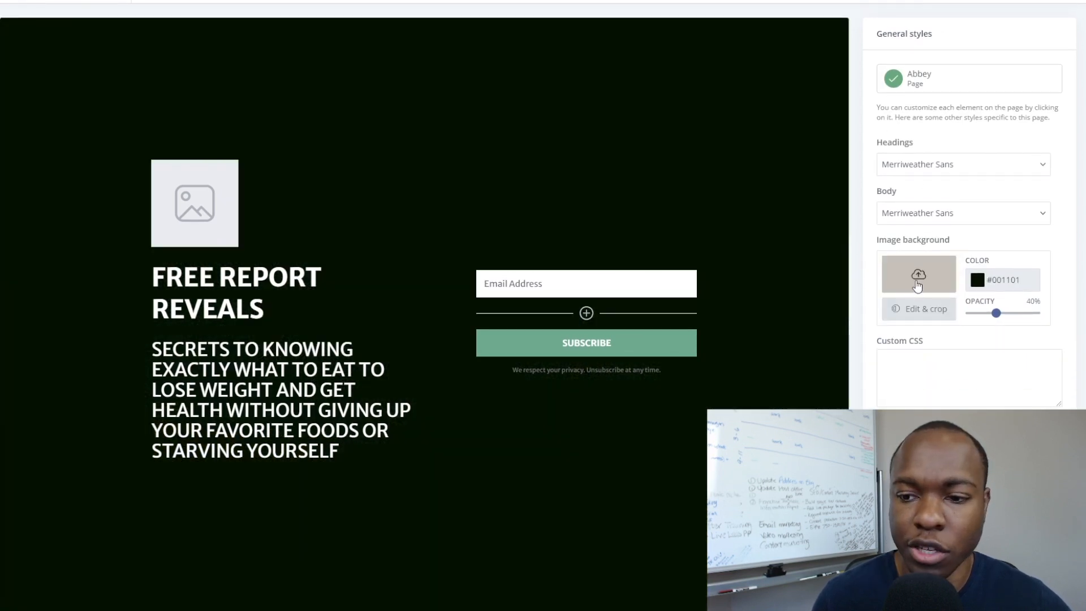
pyautogui.click(918, 277)
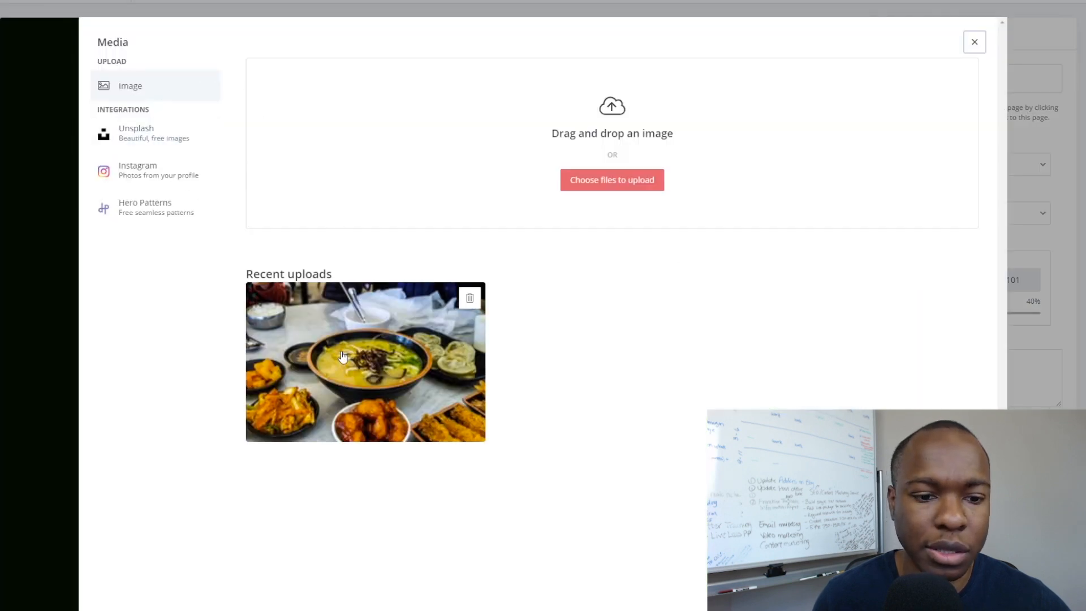
pyautogui.click(367, 347)
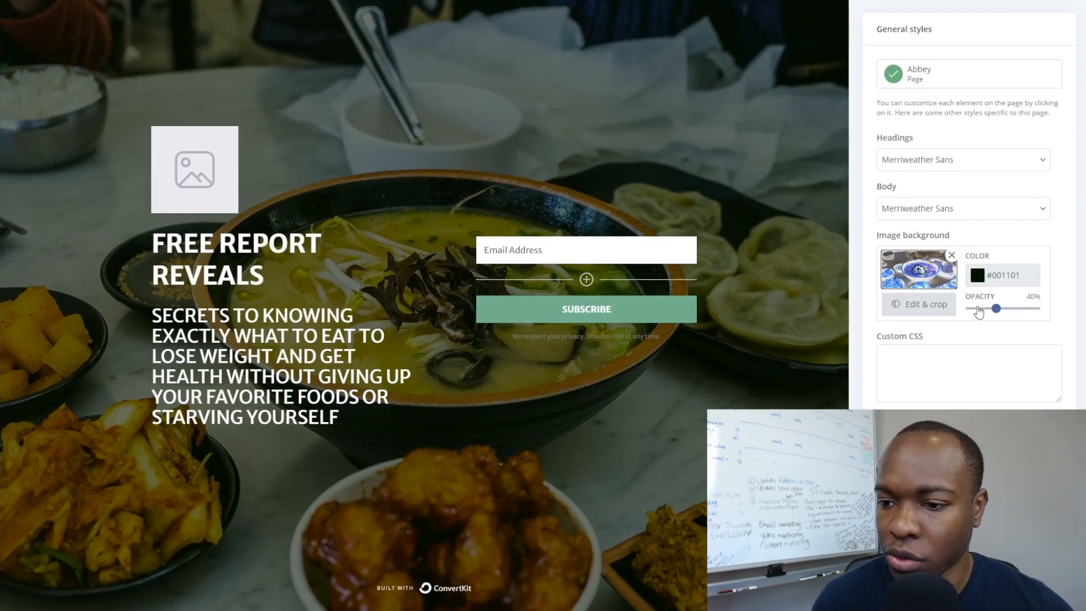
pyautogui.moveTo(999, 316); pyautogui.dragTo(993, 316)
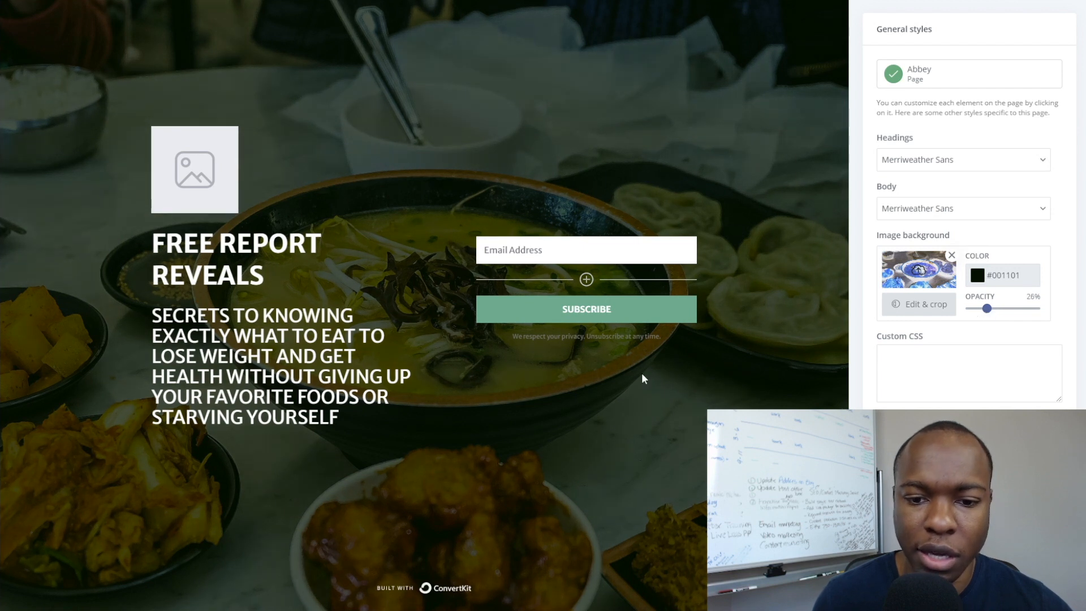
pyautogui.scroll(-1, 641, 378)
pyautogui.scroll(3, 641, 378)
pyautogui.click(196, 278)
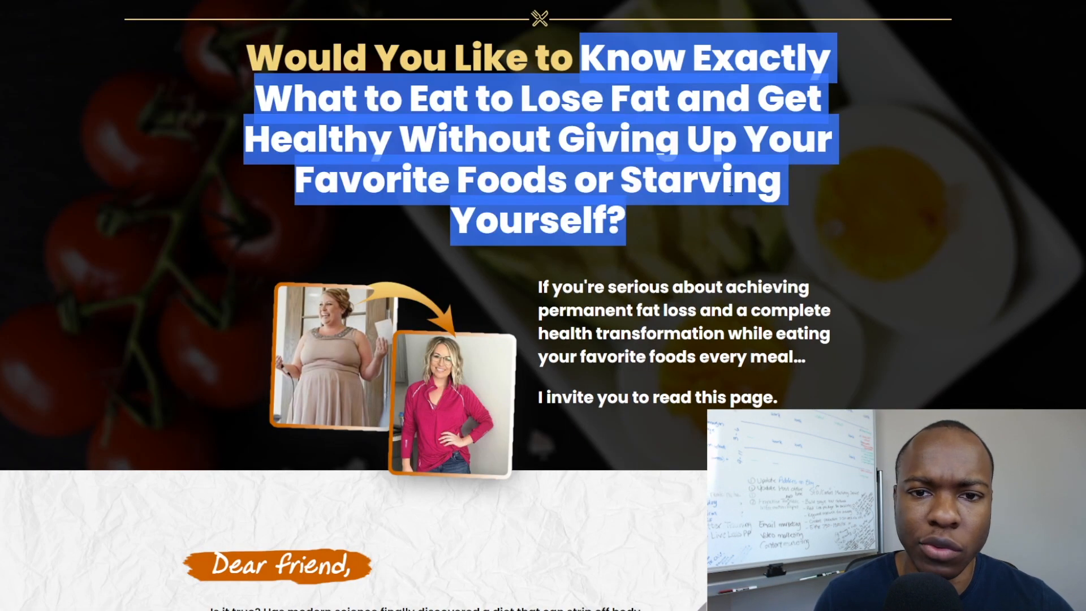
pyautogui.click(823, 256)
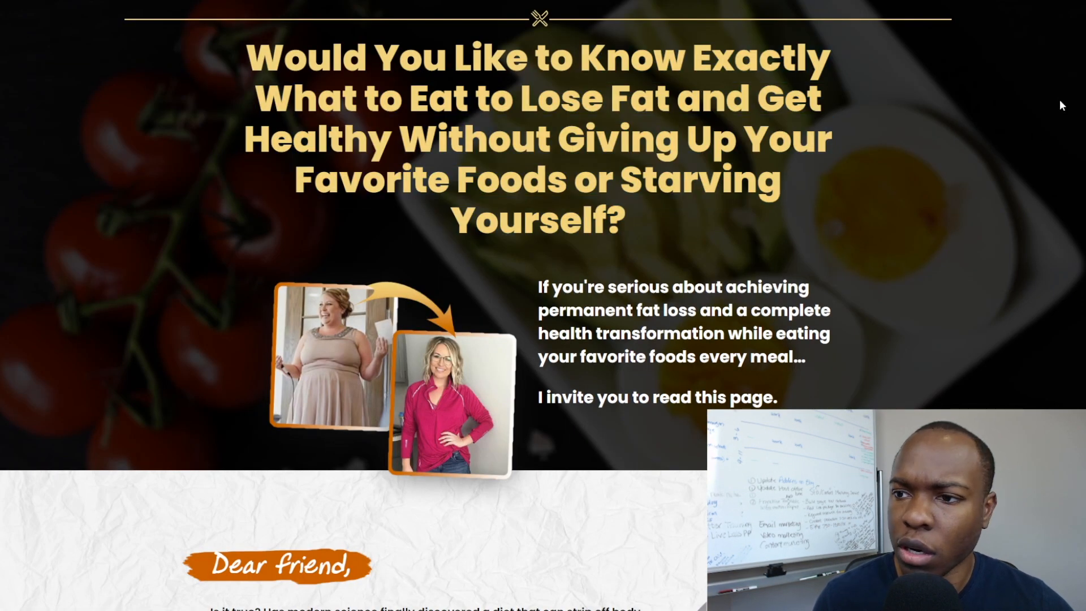
# Scroll the keto sales page to the Step #2 skillet image and save it.
pyautogui.scroll(-20, 542, 305)
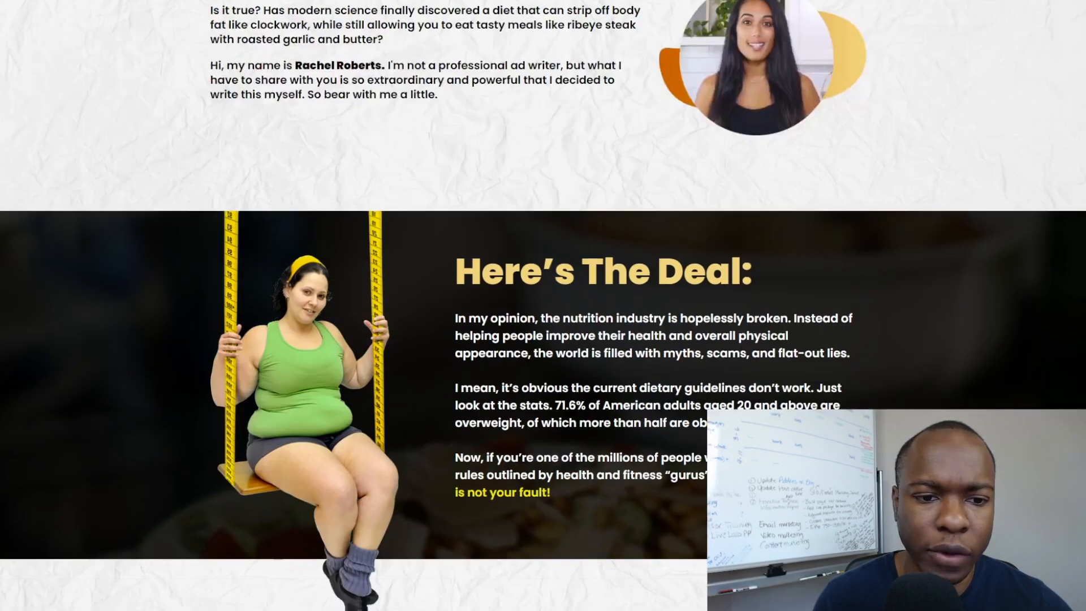
pyautogui.scroll(-20, 543, 305)
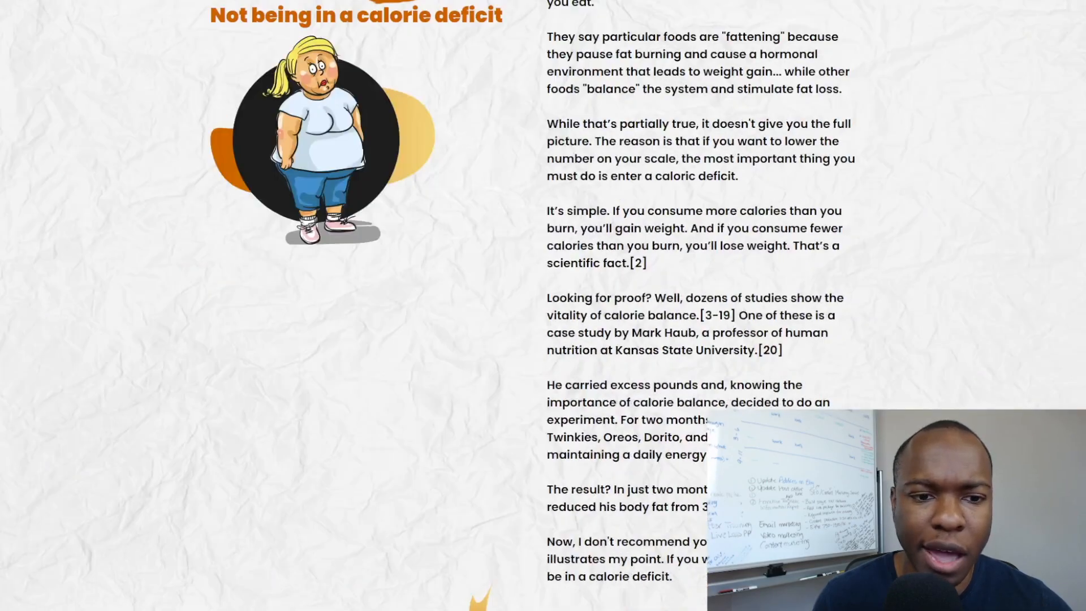
pyautogui.scroll(-20, 542, 305)
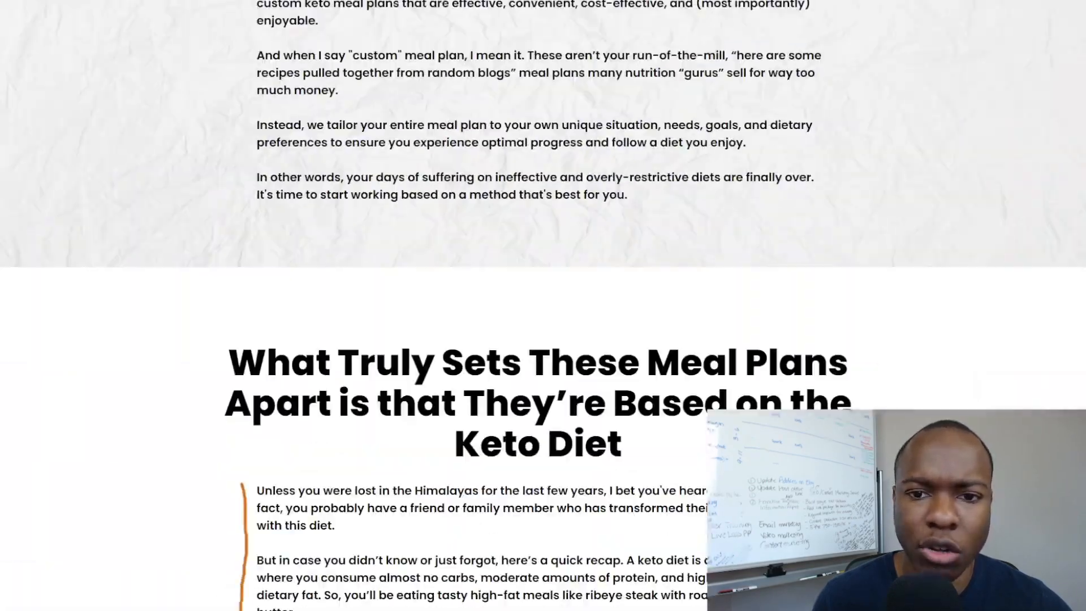
pyautogui.scroll(-20, 543, 305)
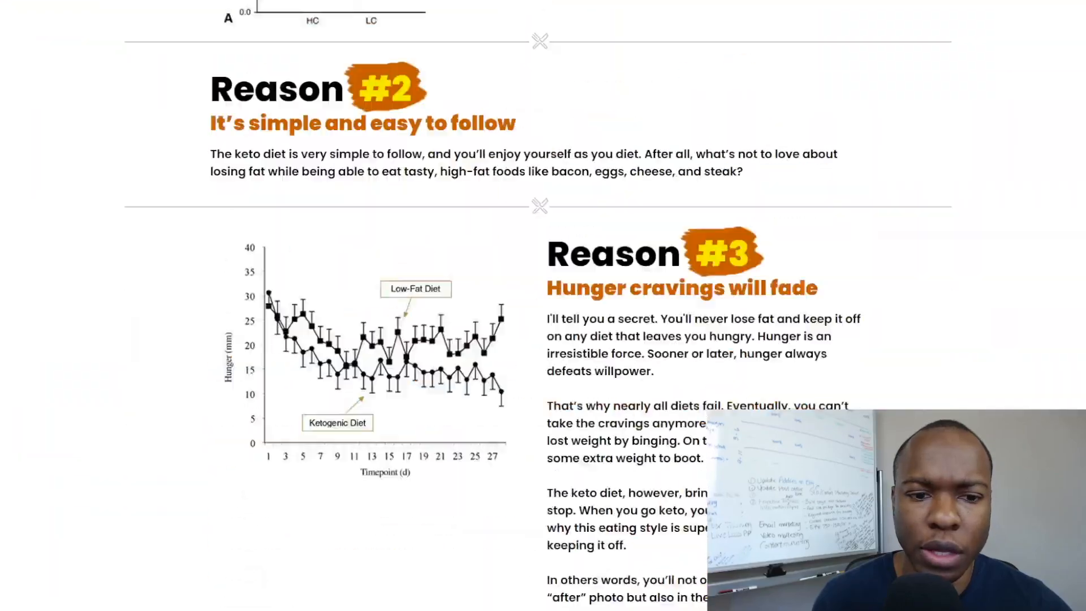
pyautogui.scroll(-20, 543, 305)
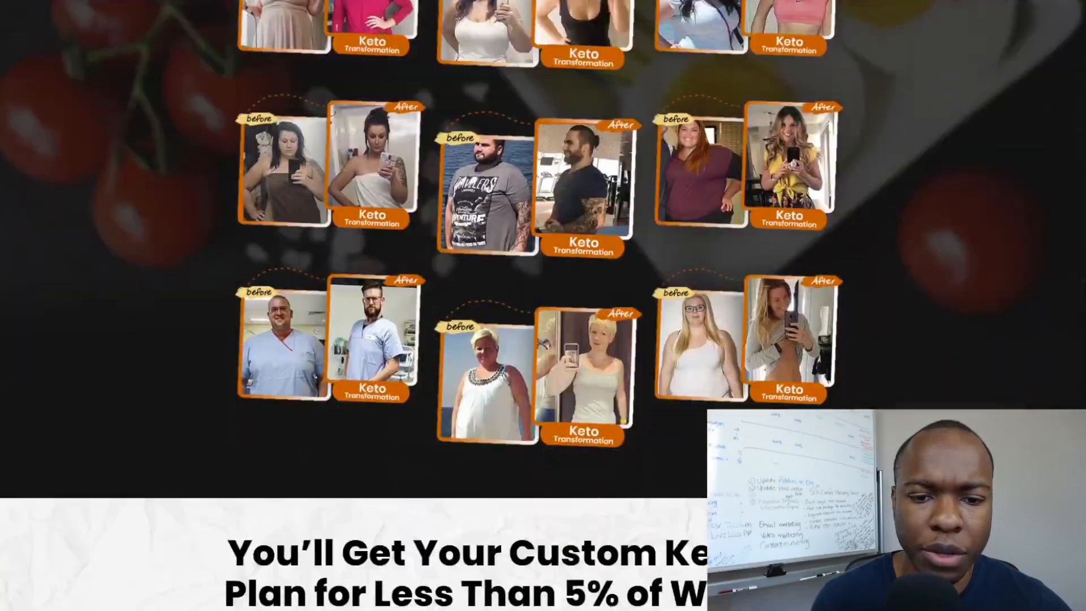
pyautogui.scroll(-20, 543, 305)
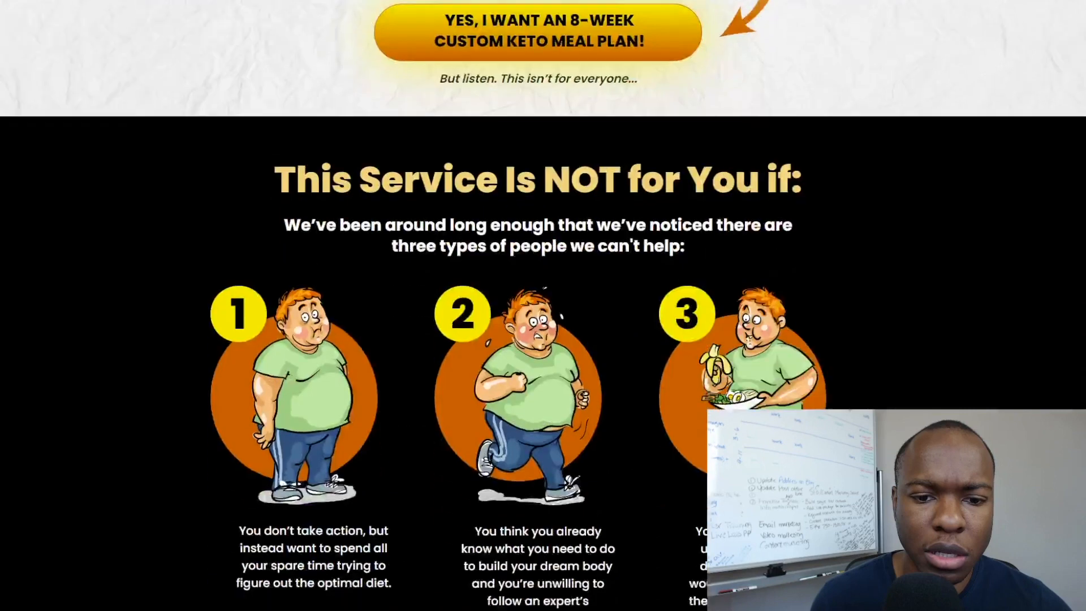
pyautogui.scroll(3, 830, 368)
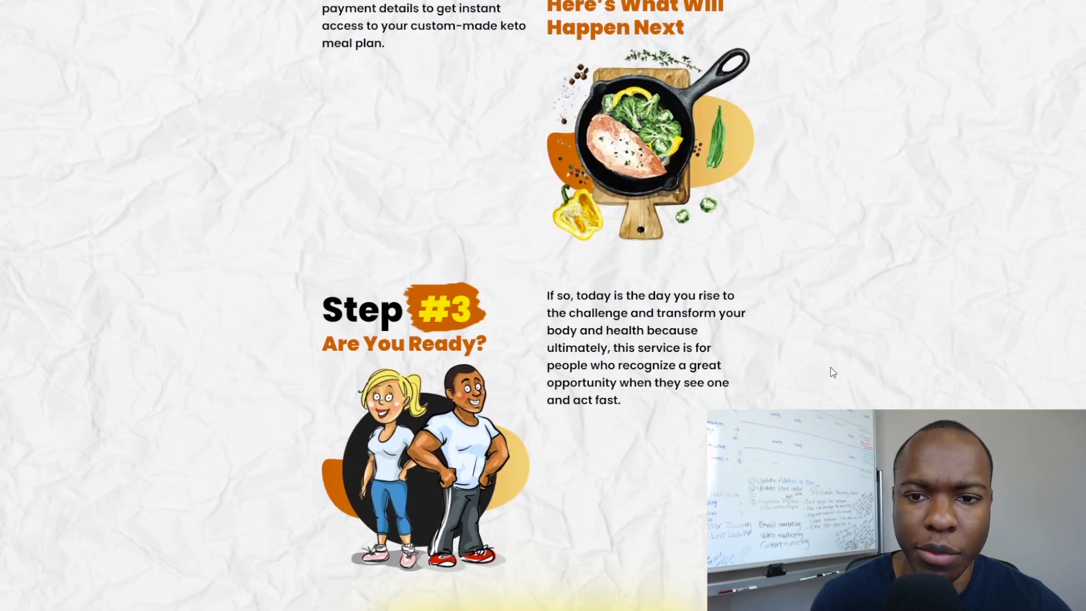
pyautogui.rightClick(650, 260)
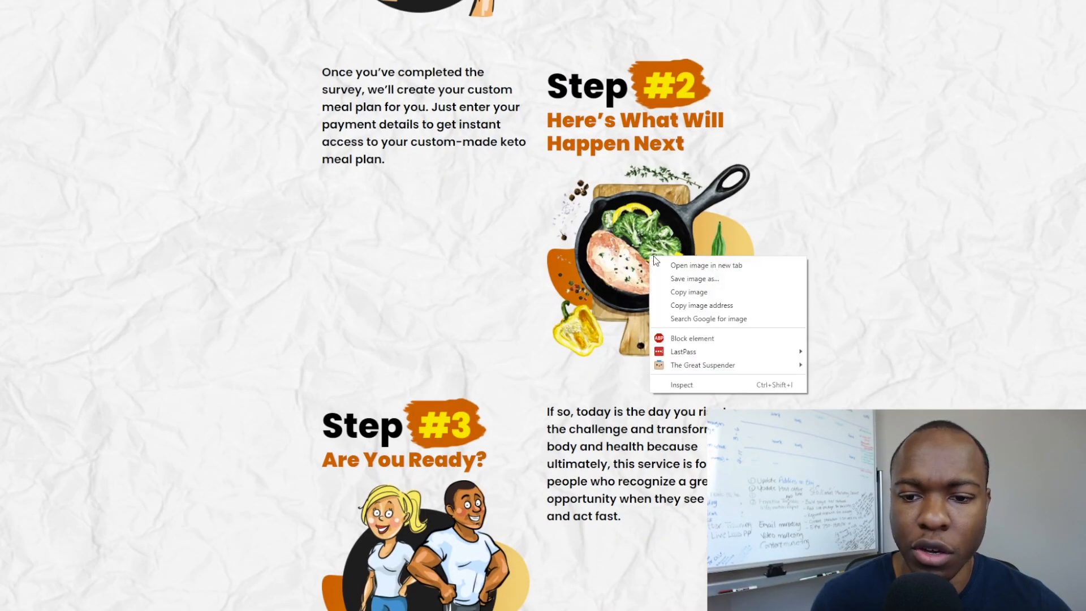
pyautogui.click(700, 283)
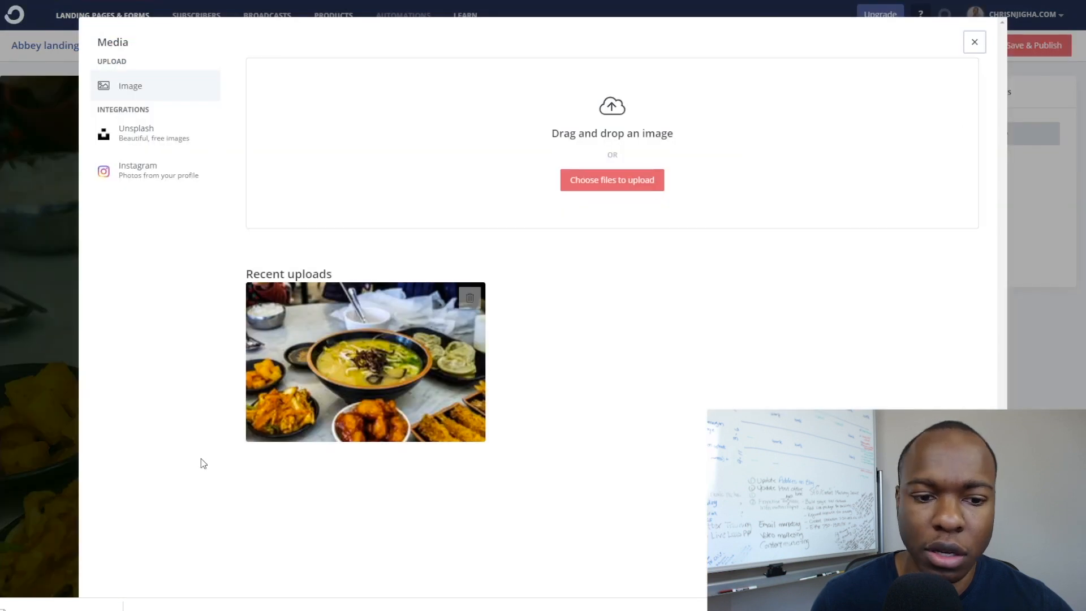
# Upload step-2.png as the landing page image and open its image editor.
pyautogui.moveTo(22, 604); pyautogui.dragTo(583, 256)
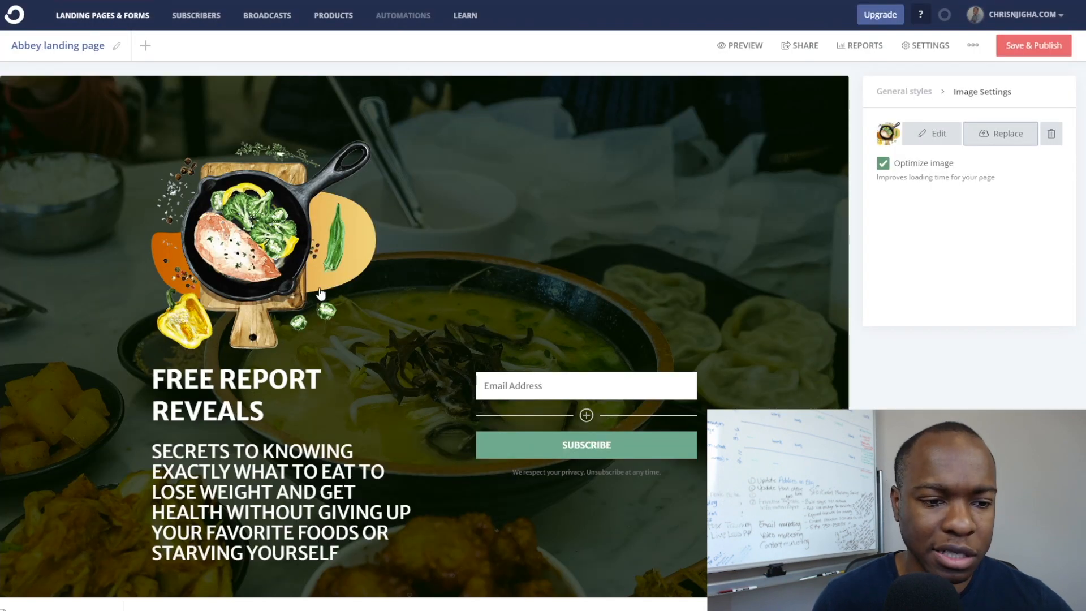
pyautogui.scroll(-1, 357, 370)
pyautogui.scroll(1, 357, 370)
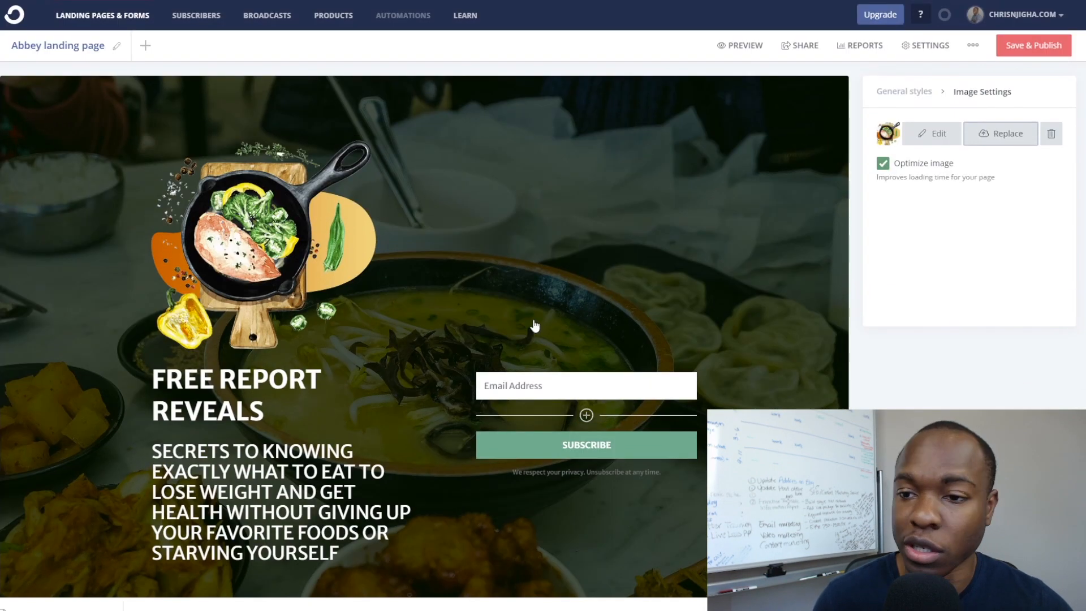
pyautogui.click(925, 143)
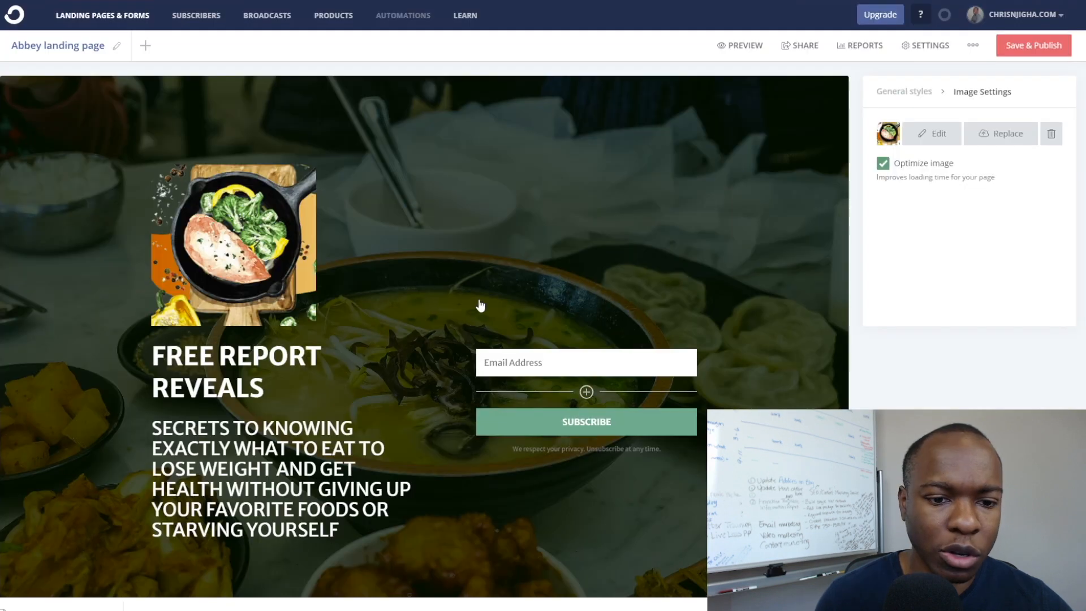
pyautogui.scroll(-3, 387, 268)
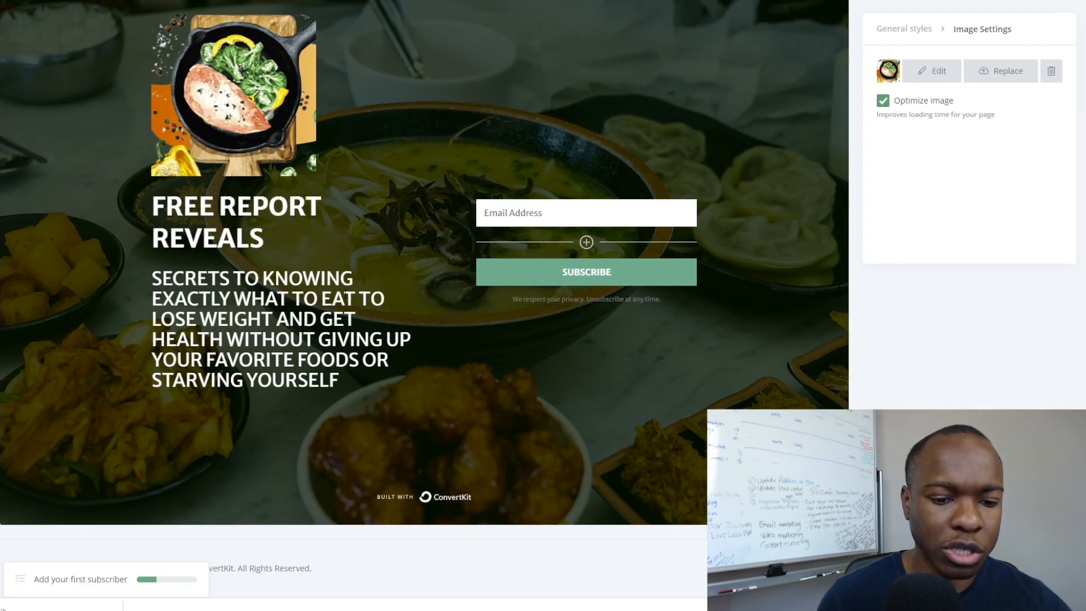
pyautogui.scroll(2, 344, 293)
pyautogui.scroll(1, 344, 293)
pyautogui.scroll(-3, 344, 293)
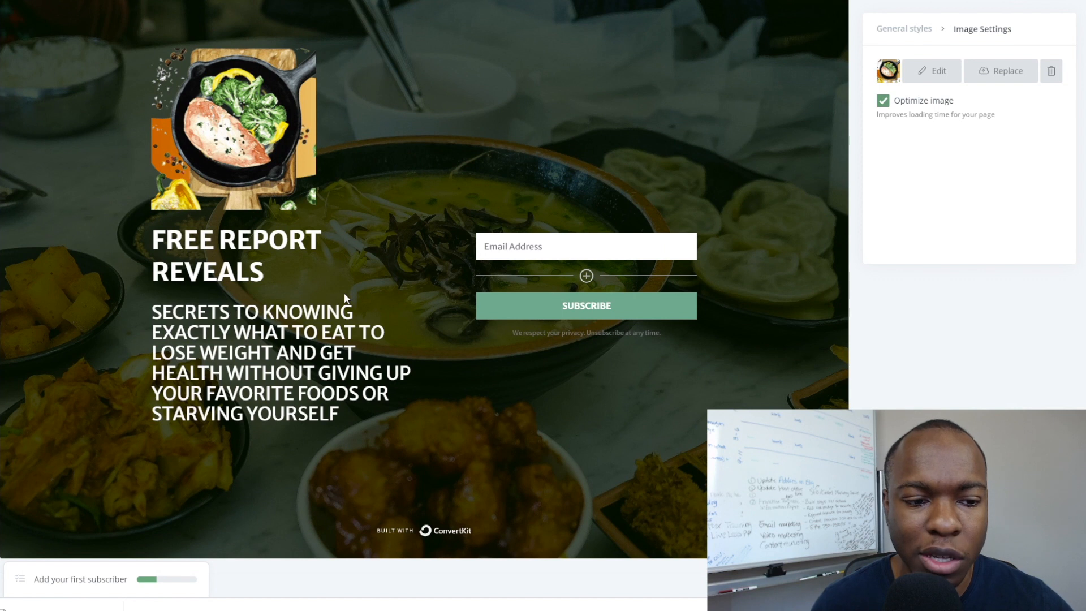
pyautogui.scroll(3, 313, 323)
# Select the headline, then add a new custom field to the signup form.
pyautogui.tripleClick(240, 386)
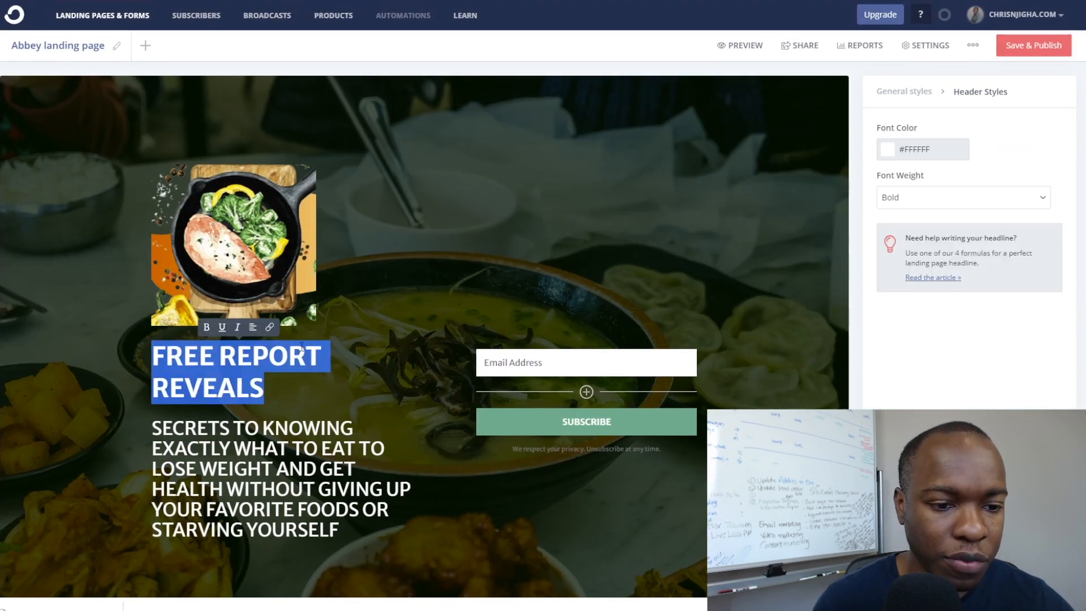
pyautogui.click(450, 245)
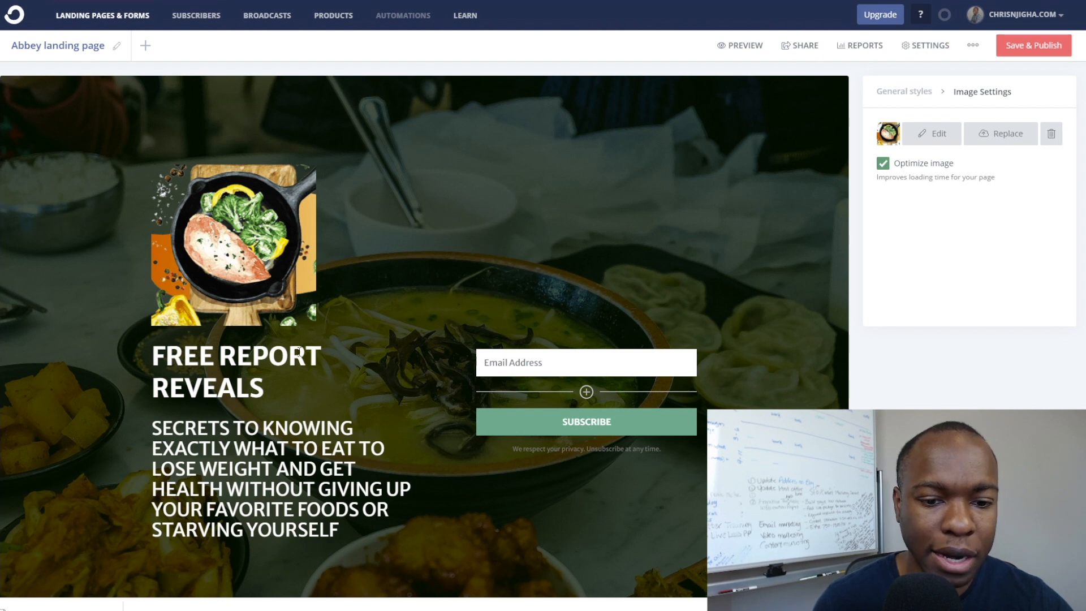
pyautogui.scroll(-2, 300, 352)
pyautogui.scroll(2, 536, 365)
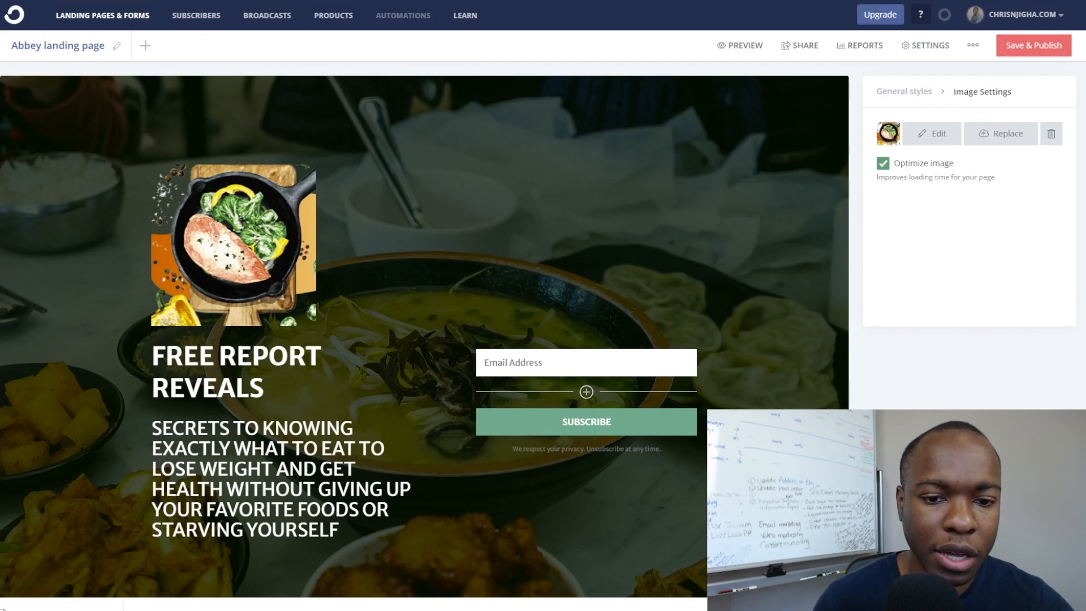
pyautogui.scroll(-1, 535, 361)
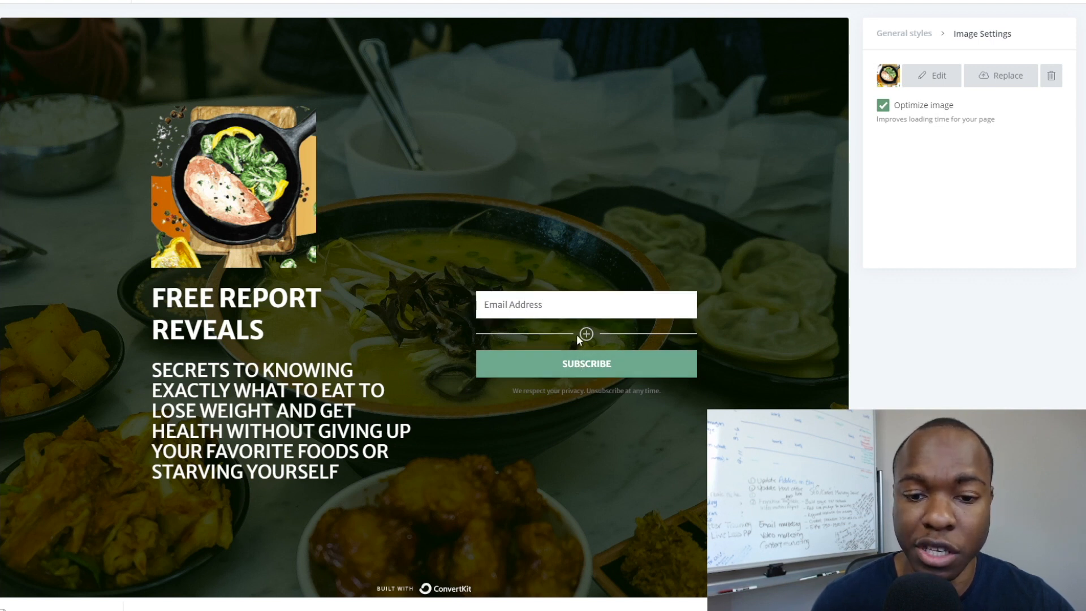
pyautogui.click(586, 336)
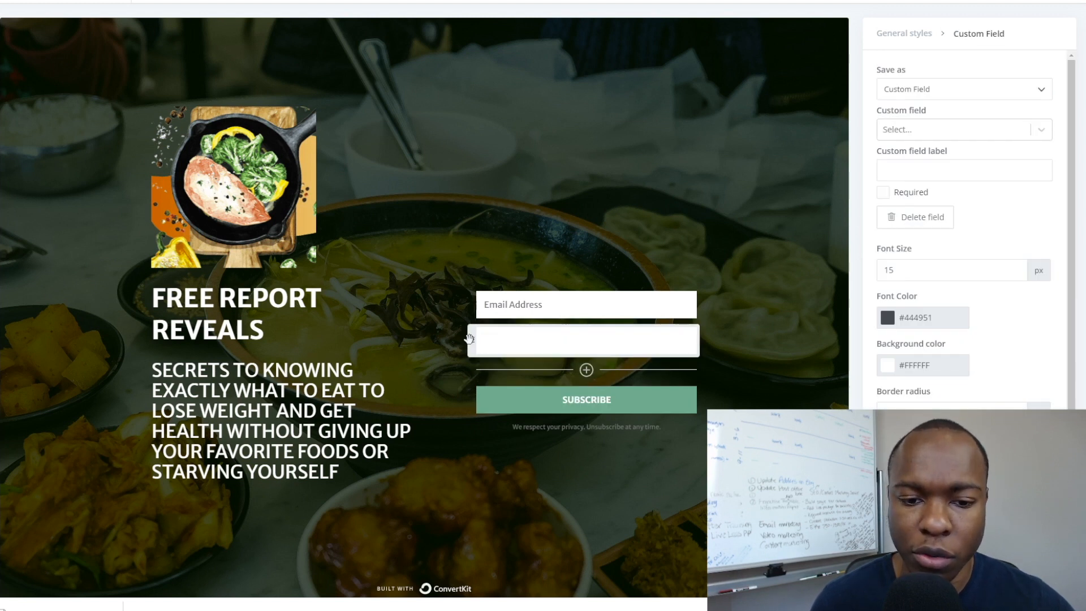
# Move the new field above Email Address, set it to the First Name custom field, and mark it required.
pyautogui.moveTo(470, 338); pyautogui.dragTo(473, 303)
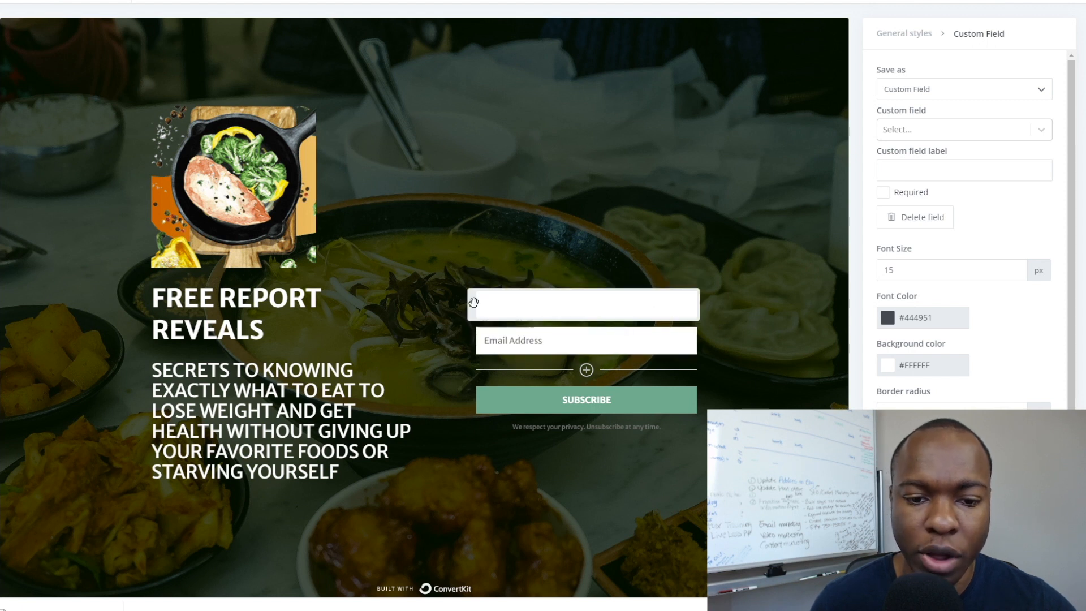
pyautogui.click(963, 94)
pyautogui.click(964, 94)
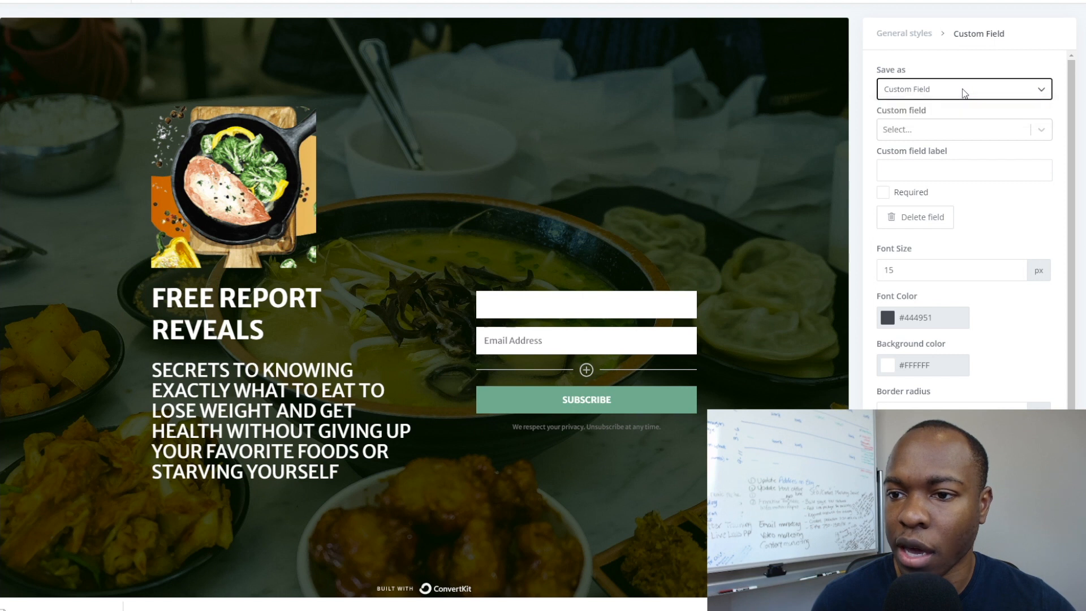
pyautogui.click(948, 128)
pyautogui.click(942, 130)
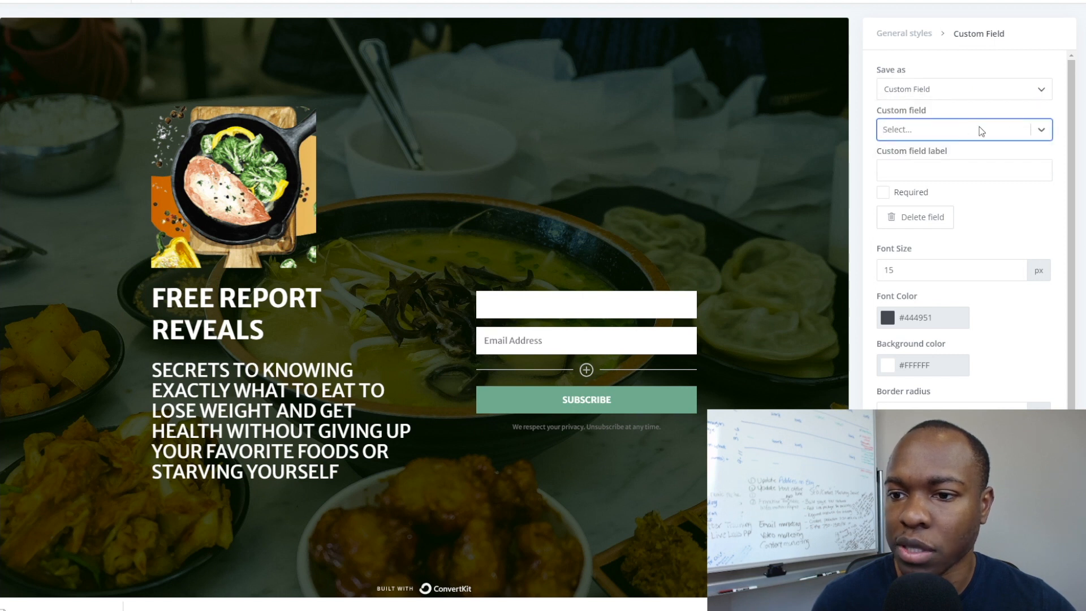
pyautogui.click(1043, 133)
pyautogui.click(968, 151)
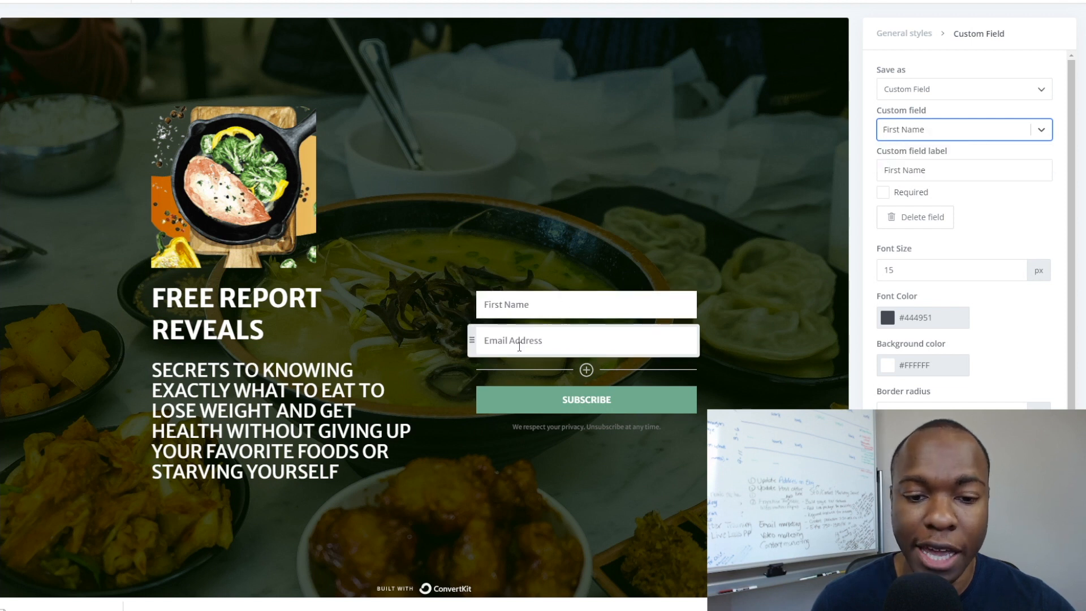
pyautogui.click(883, 193)
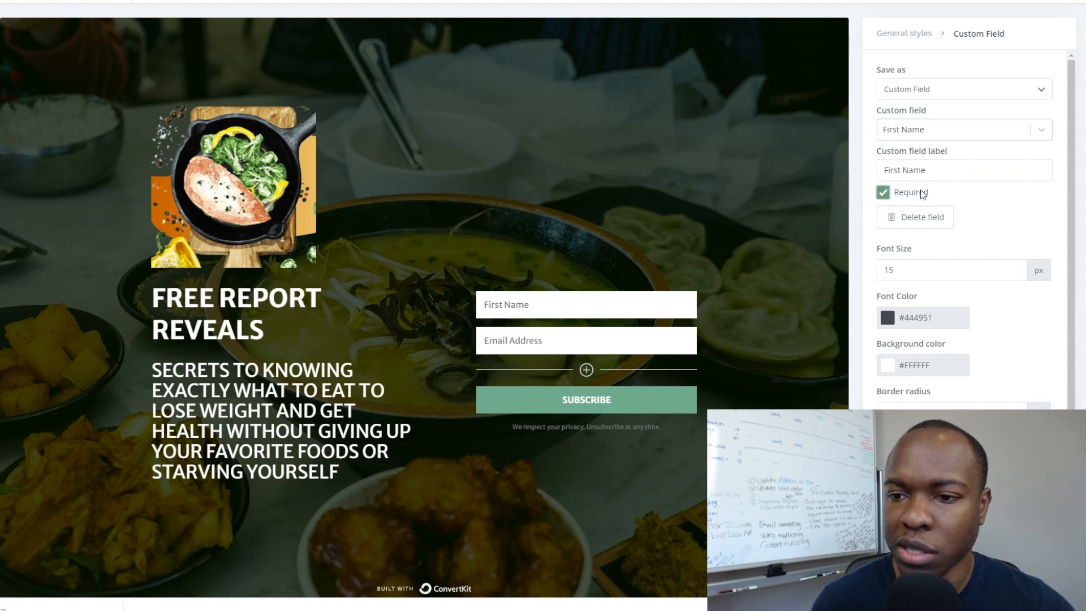
# Open the Email Address field's style settings.
pyautogui.scroll(-1, 964, 195)
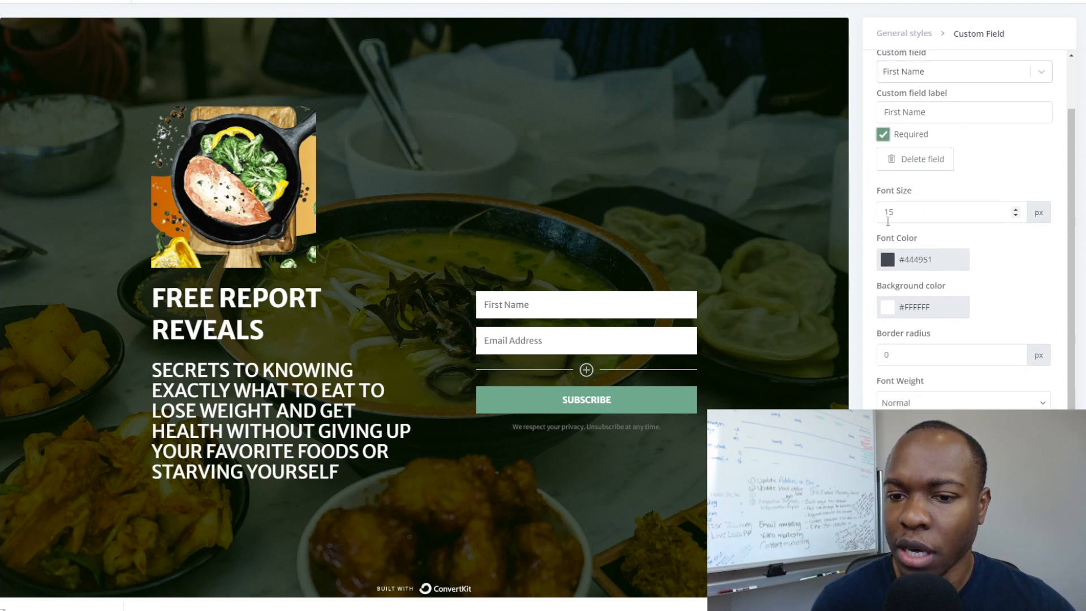
pyautogui.scroll(-1, 928, 223)
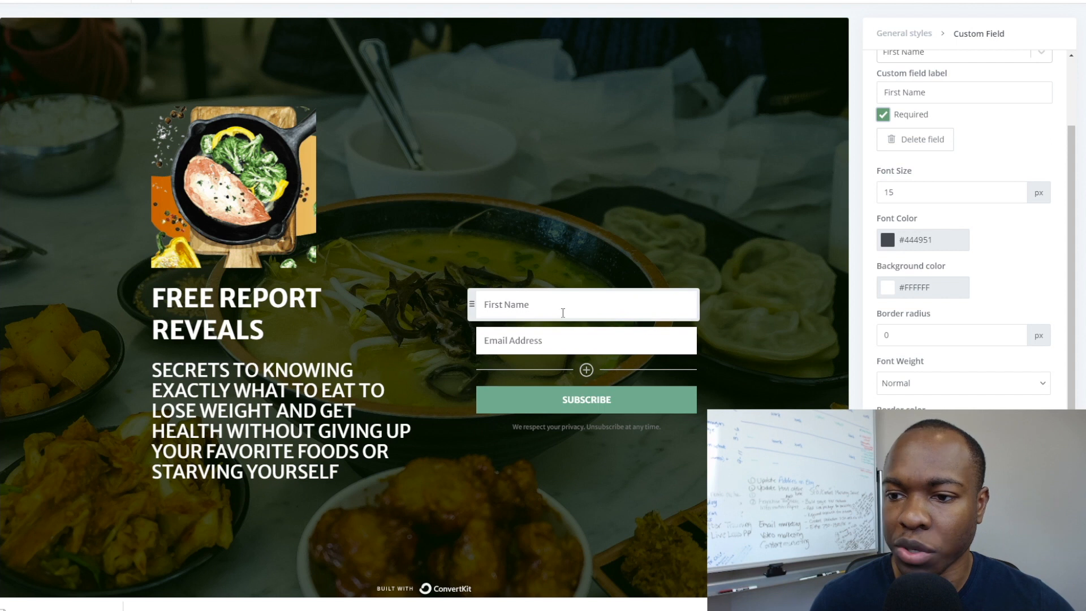
pyautogui.click(565, 340)
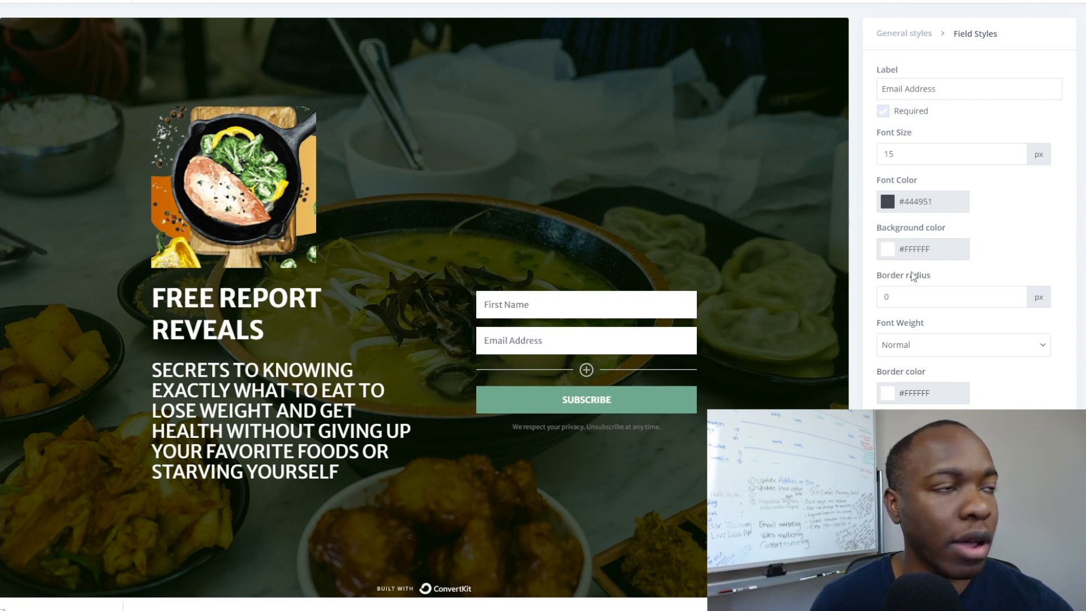
pyautogui.scroll(-2, 950, 354)
pyautogui.scroll(2, 950, 354)
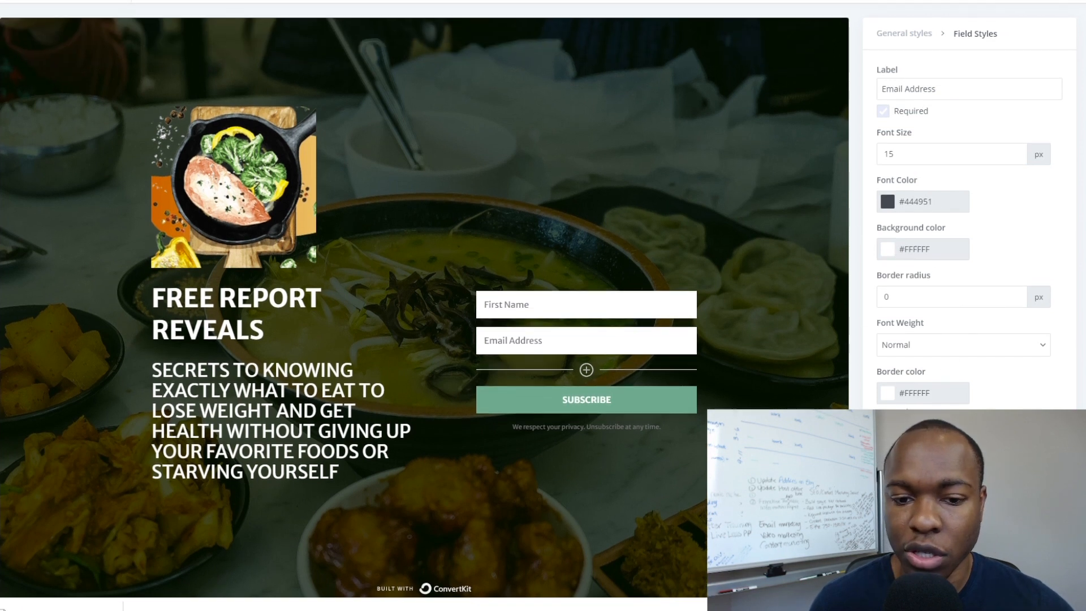
# Give the Subscribe button a gold #D8BC28 background.
pyautogui.click(545, 409)
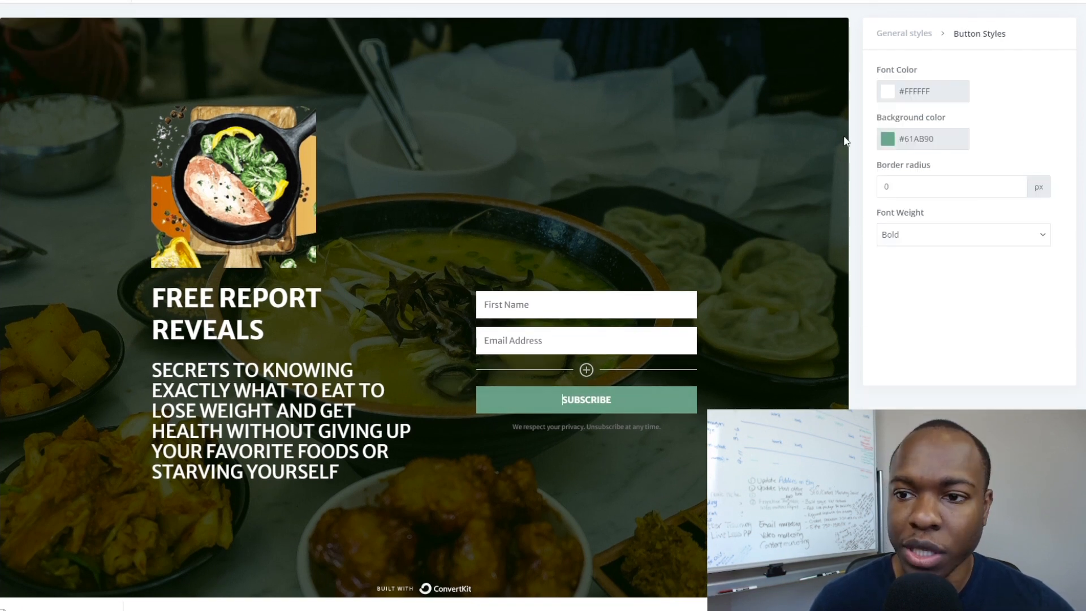
pyautogui.click(889, 140)
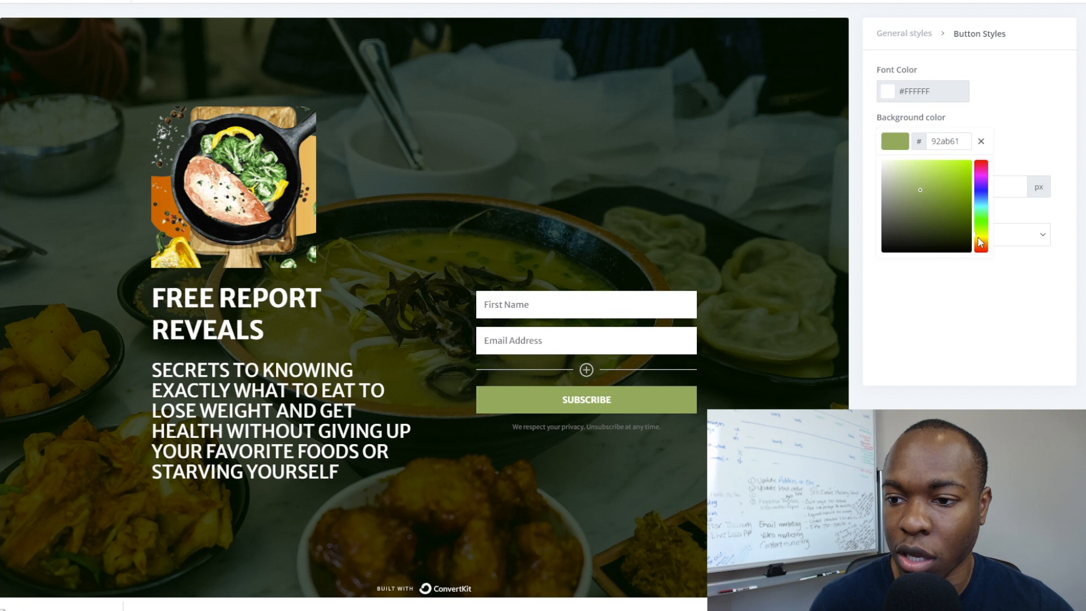
pyautogui.moveTo(977, 239); pyautogui.dragTo(977, 239)
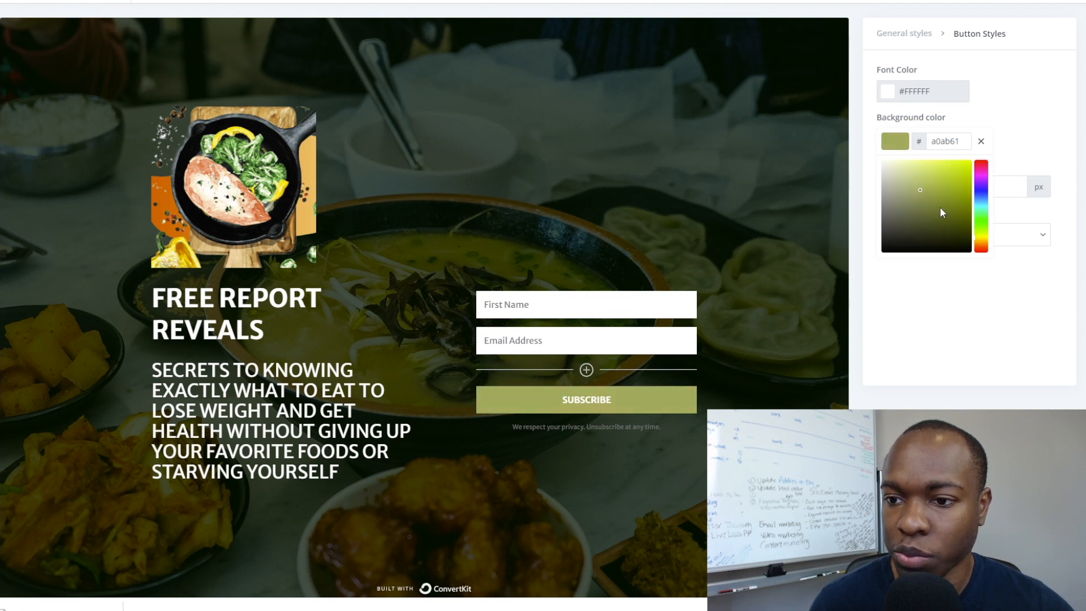
pyautogui.moveTo(923, 189); pyautogui.dragTo(952, 176)
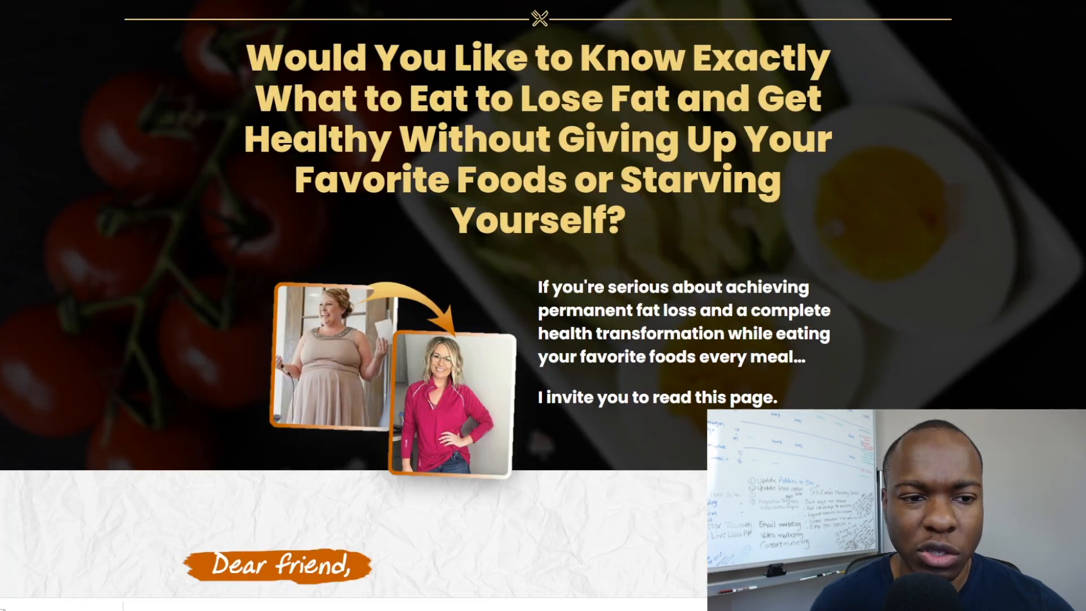
pyautogui.moveTo(245, 139); pyautogui.dragTo(293, 141)
pyautogui.click(294, 143)
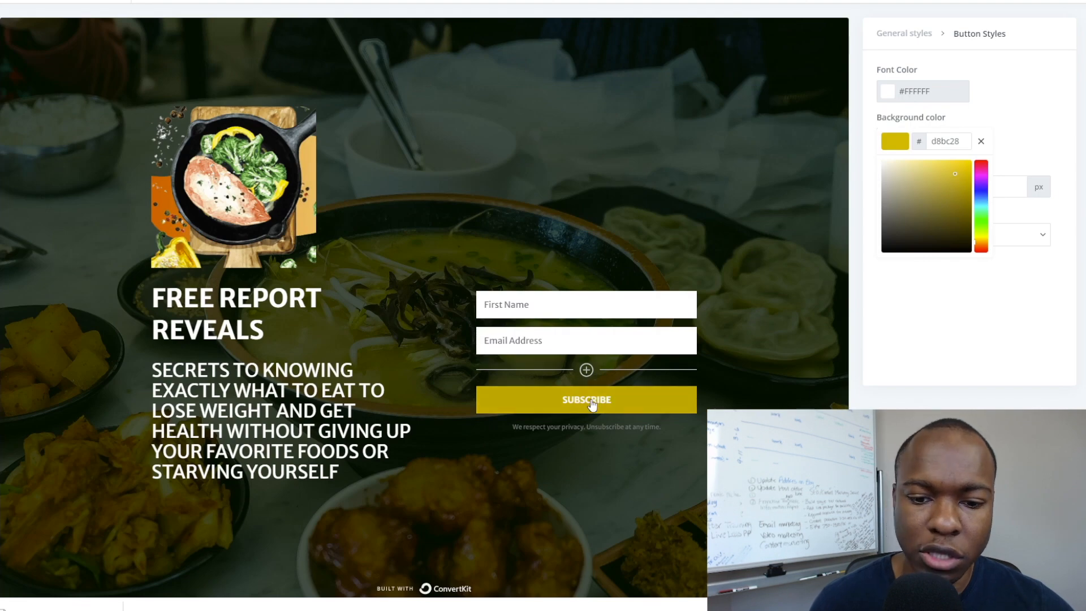
# Set the button text colour to near-black #0C0101 and select the SUBSCRIBE label.
pyautogui.click(903, 90)
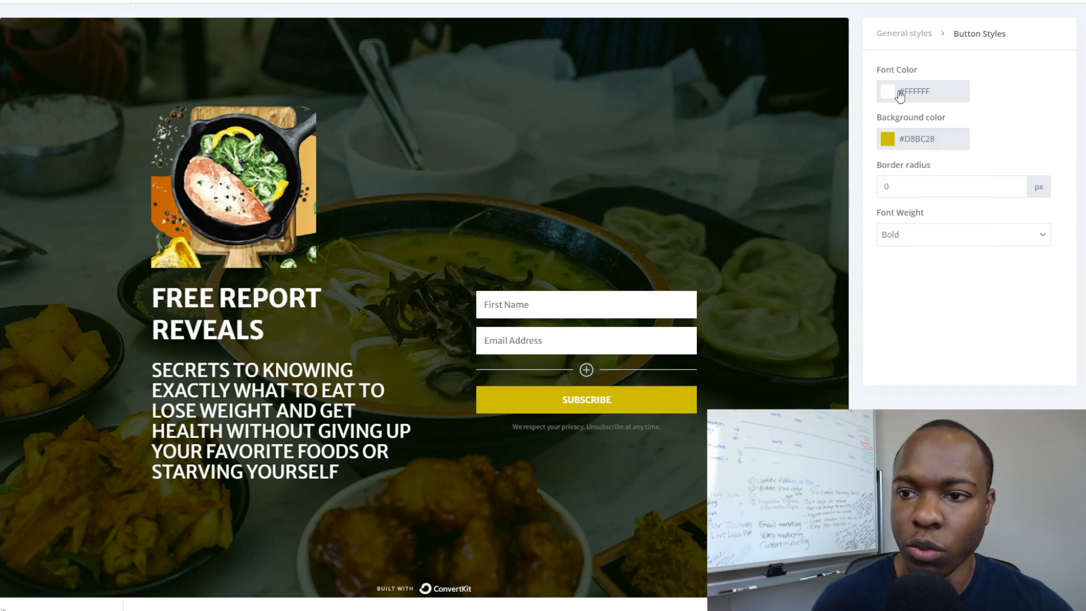
pyautogui.click(963, 202)
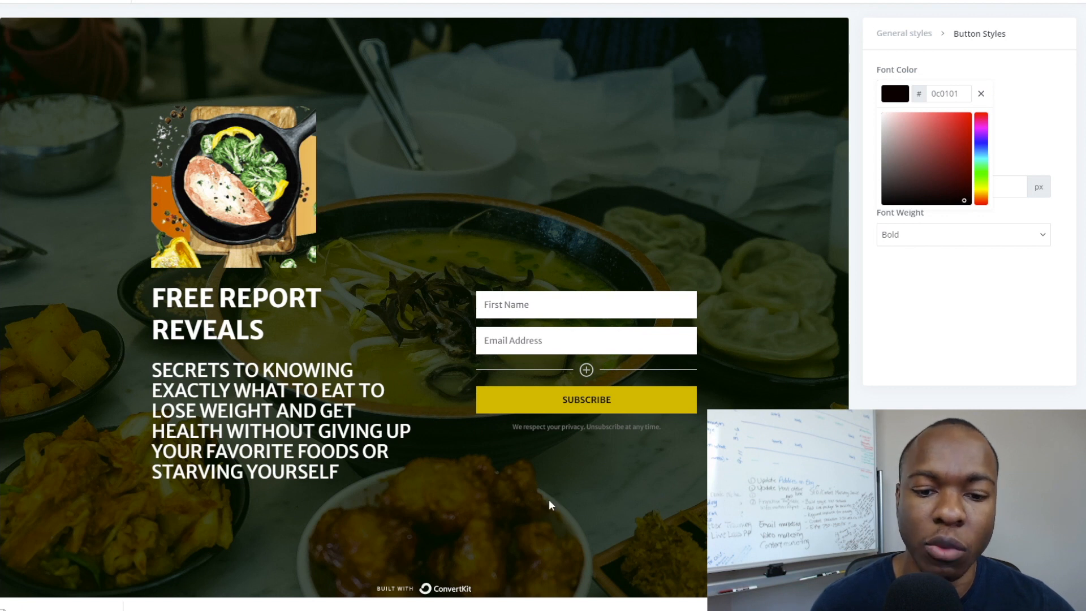
pyautogui.doubleClick(596, 405)
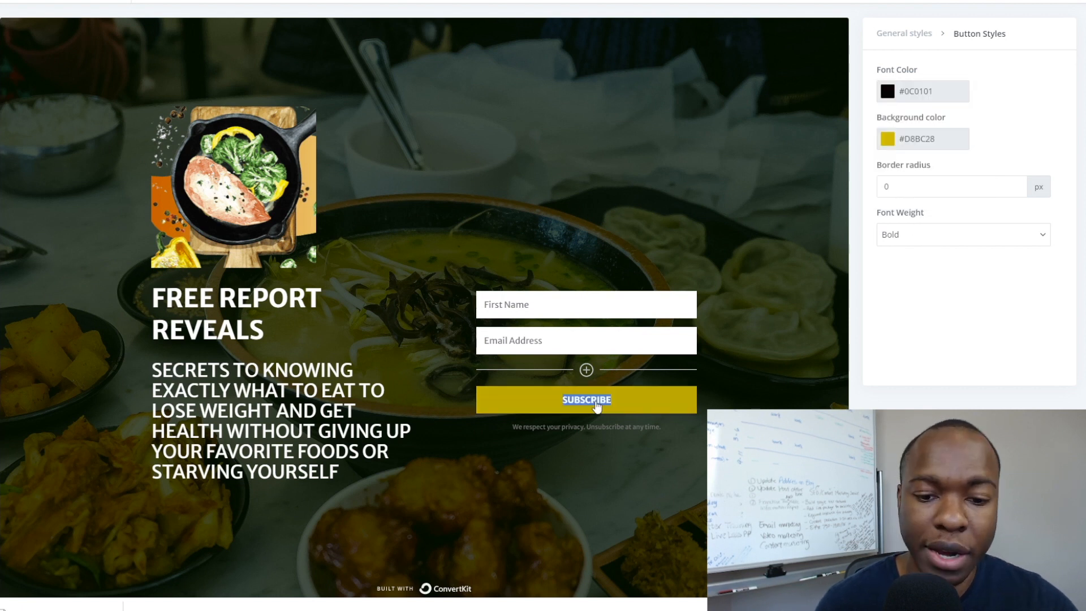
# Replace SUBSCRIBE with 'CLICK HERE FOR YOUR PERMANENT FAT LOSS SOLUTION!' on the gold button.
pyautogui.press('BackSpace')
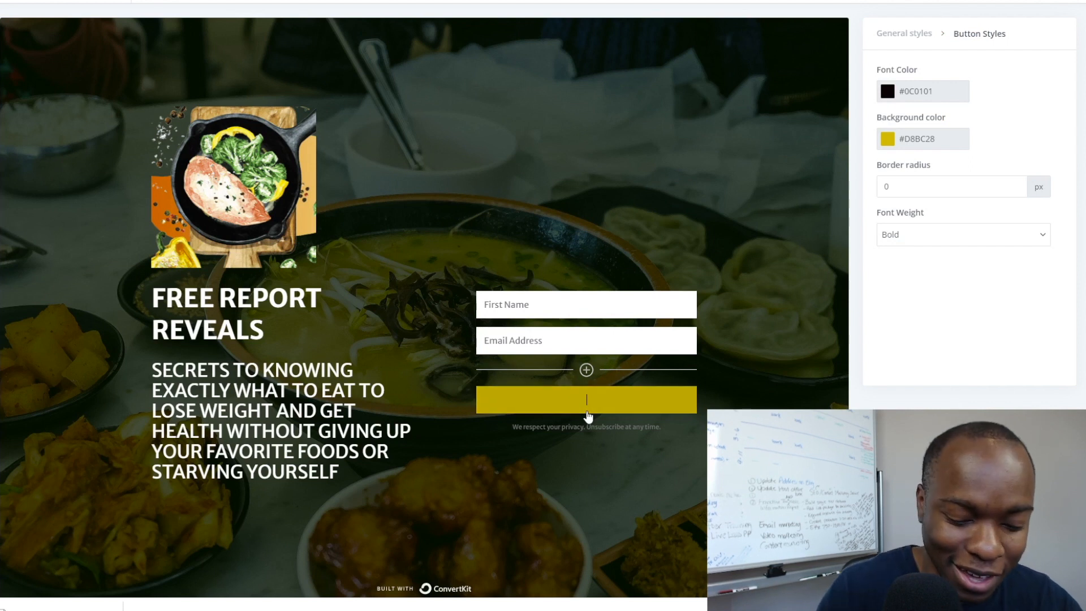
pyautogui.write('C')
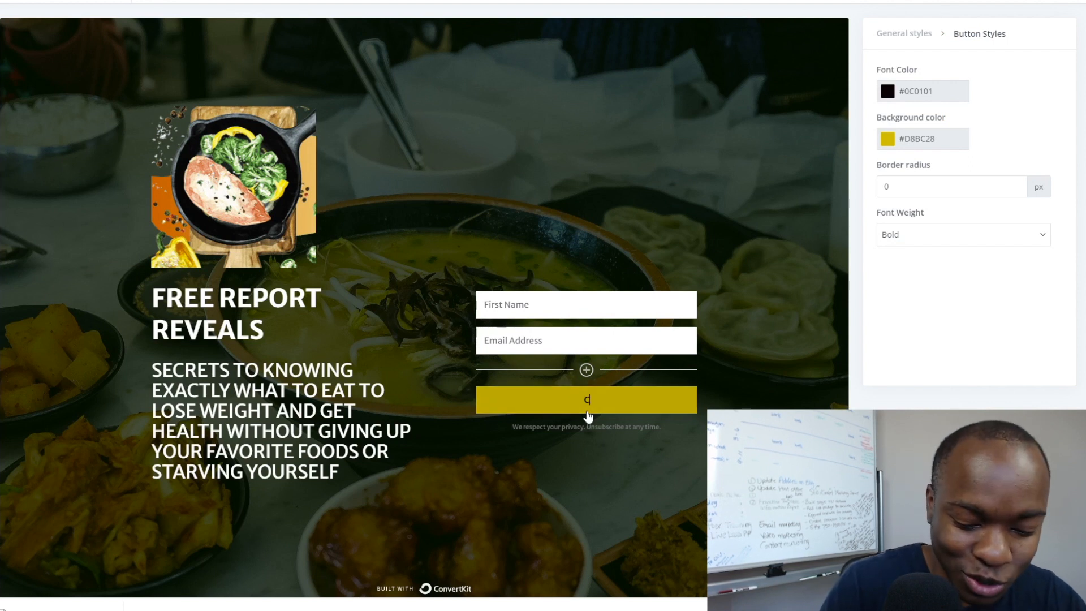
pyautogui.write('LICK HERE')
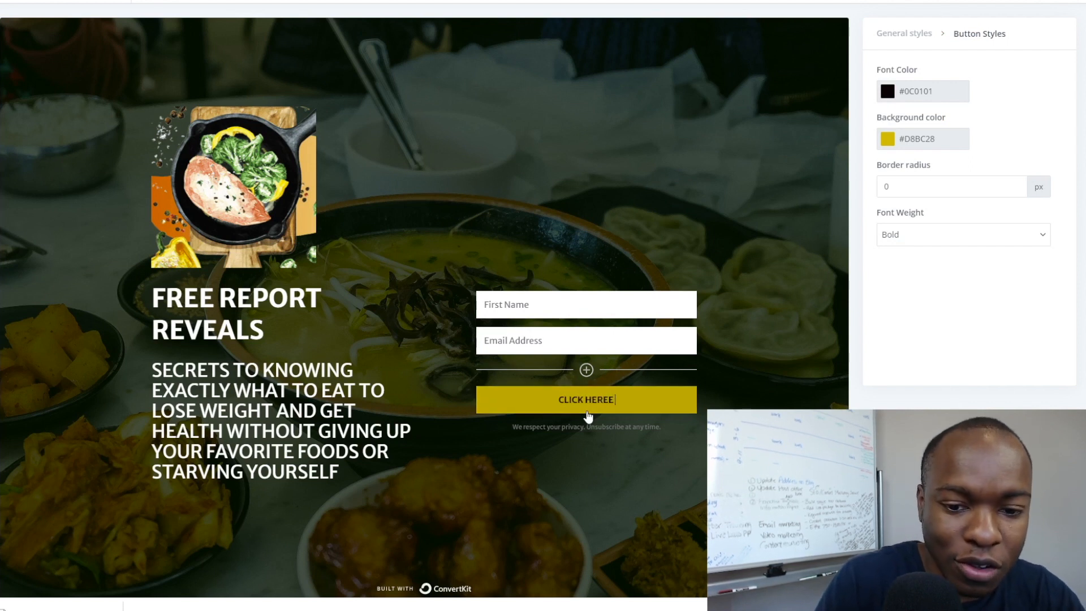
pyautogui.write(' FOR YOUR PER')
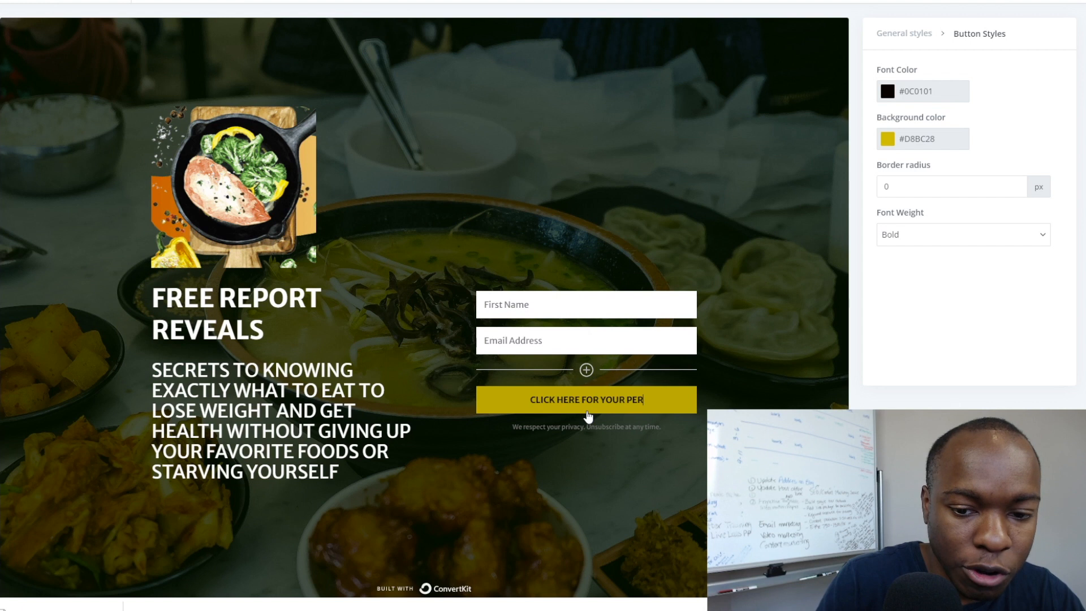
pyautogui.write('MANENT FAT LOSS')
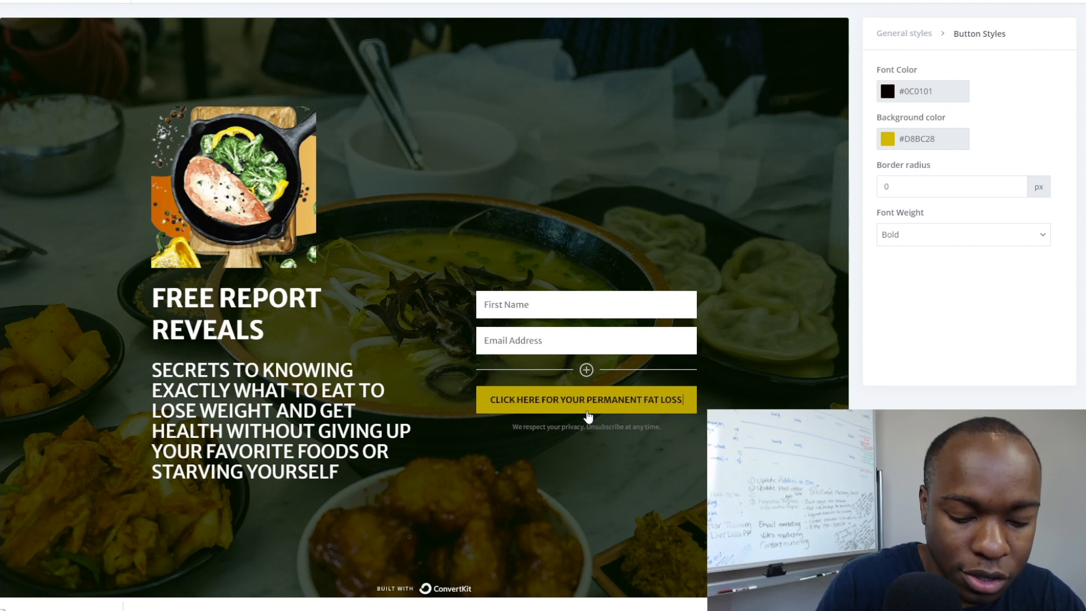
pyautogui.write(' SOLUTION!')
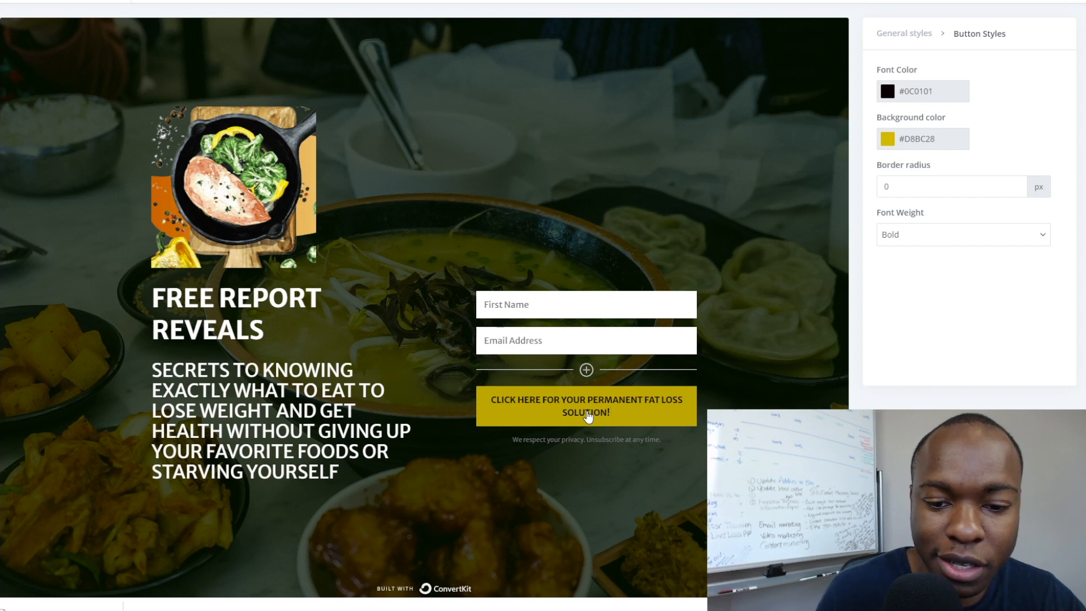
pyautogui.tripleClick(609, 415)
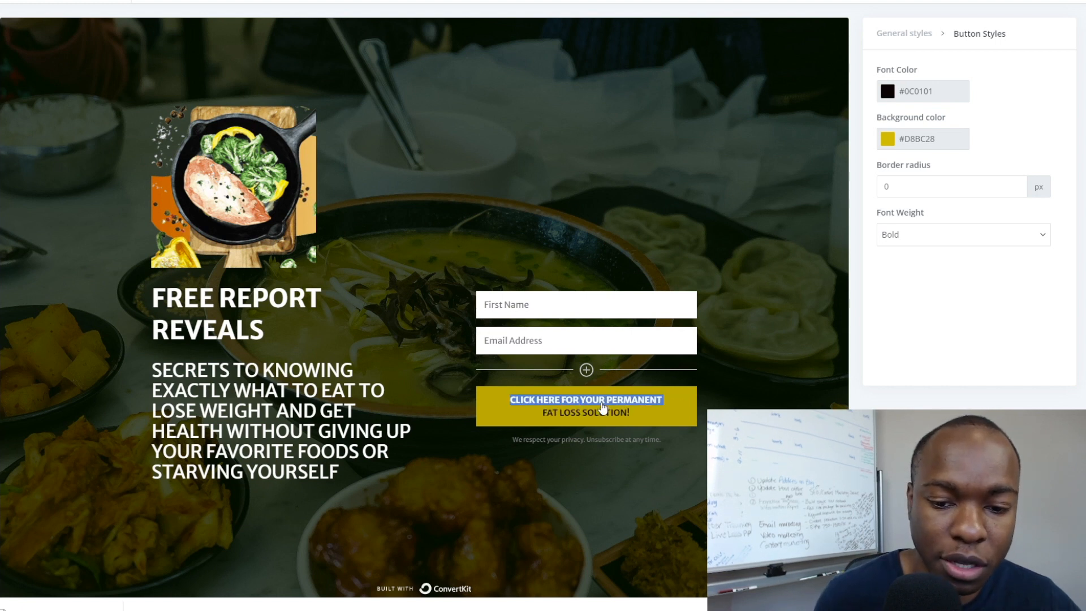
pyautogui.moveTo(512, 402); pyautogui.dragTo(644, 421)
pyautogui.click(595, 458)
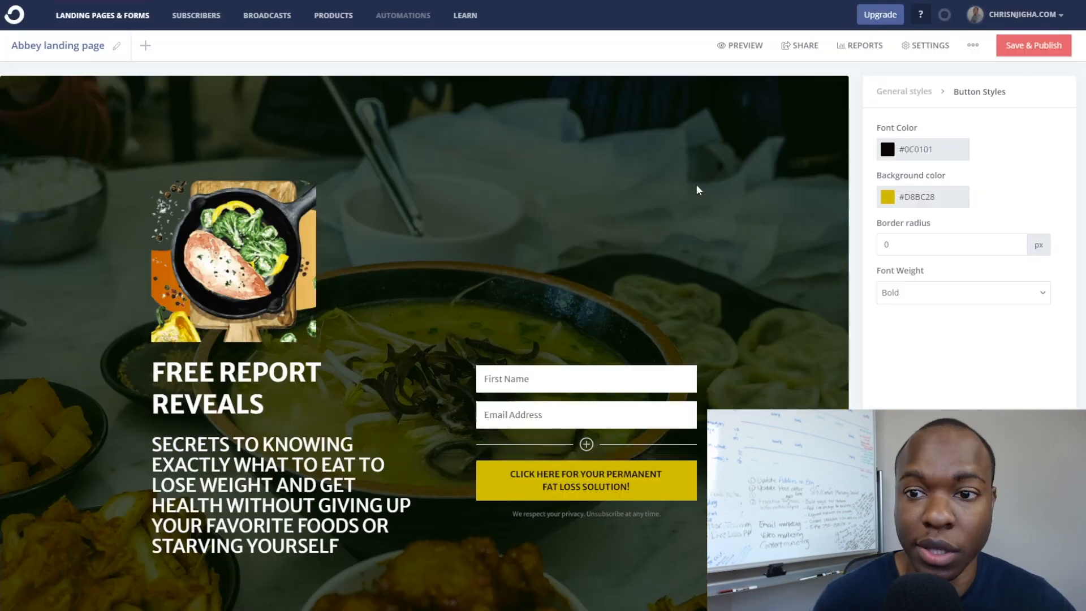
pyautogui.scroll(-2, 718, 249)
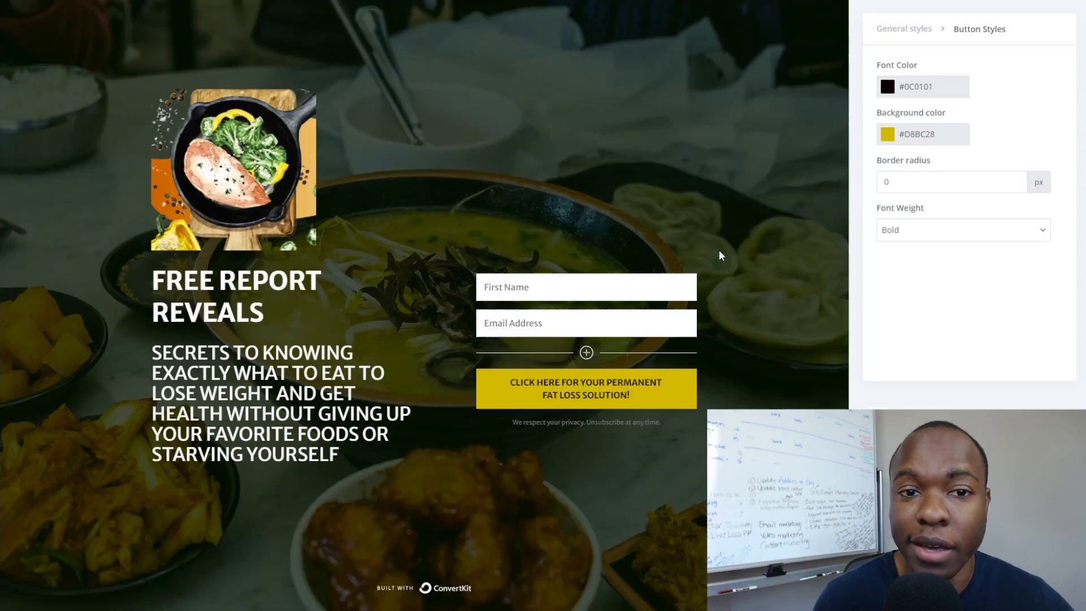
# Save and publish the landing page and dismiss the saved notice.
pyautogui.scroll(1, 718, 250)
pyautogui.scroll(2, 719, 256)
pyautogui.click(742, 51)
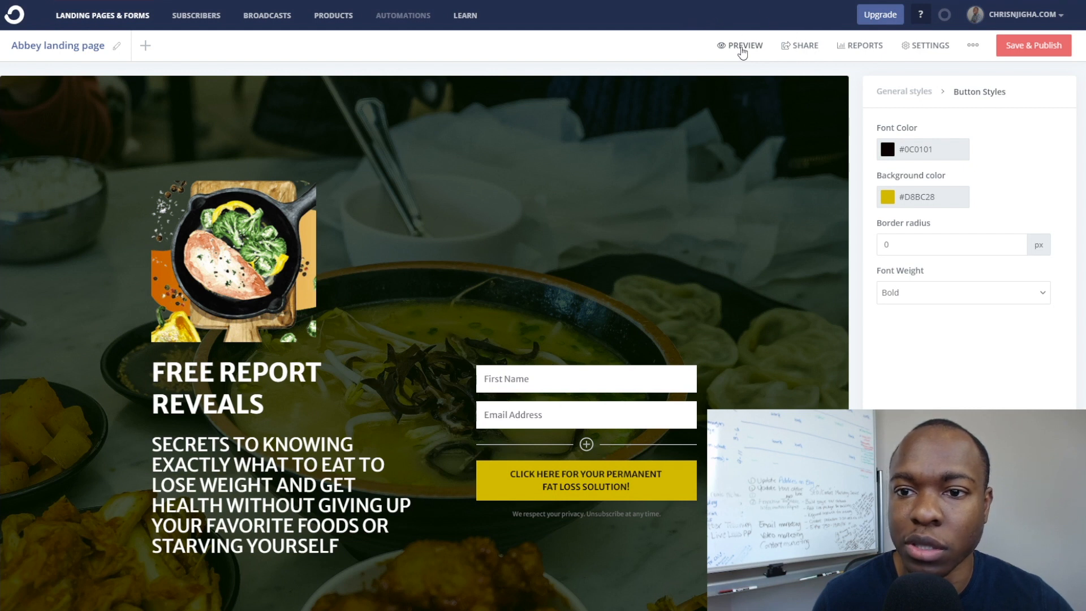
pyautogui.click(1022, 53)
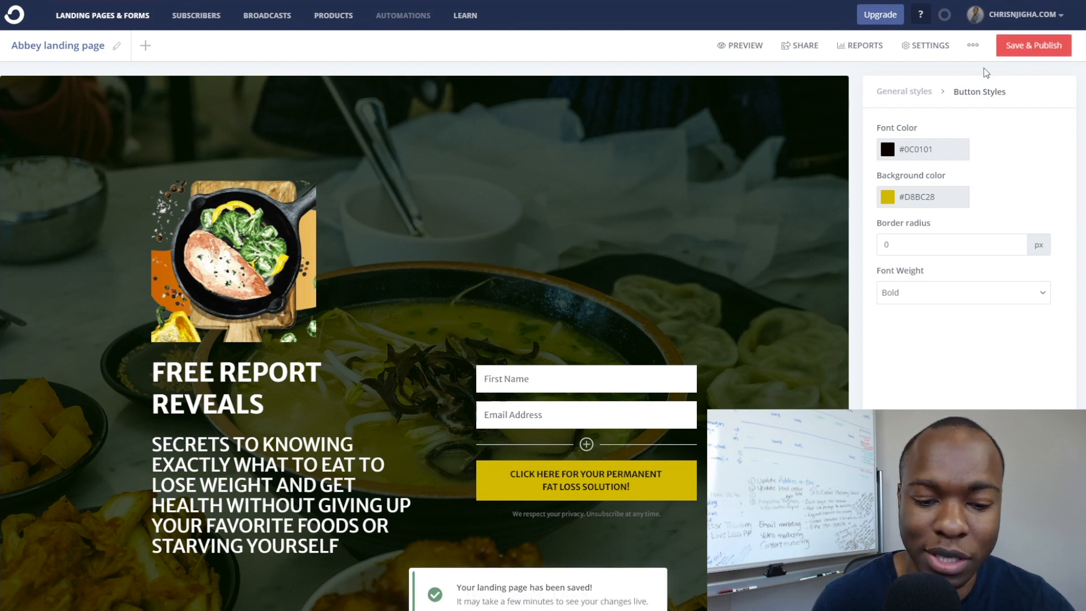
pyautogui.click(510, 579)
pyautogui.scroll(-3, 510, 579)
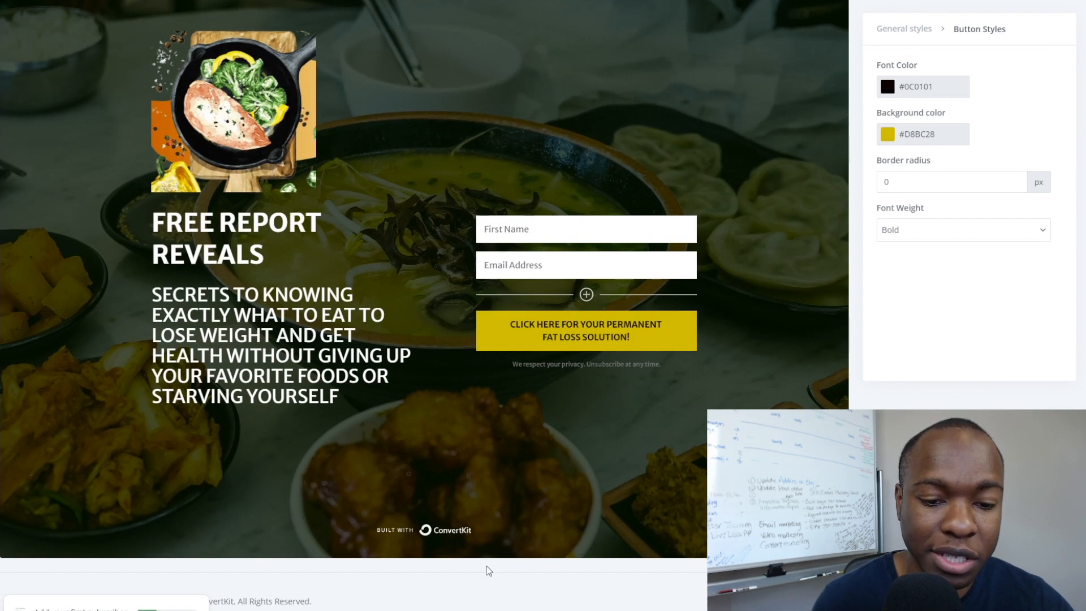
pyautogui.scroll(3, 488, 570)
# Review the whole landing page in full preview, then exit back to the editor.
pyautogui.click(738, 47)
pyautogui.scroll(-2, 507, 306)
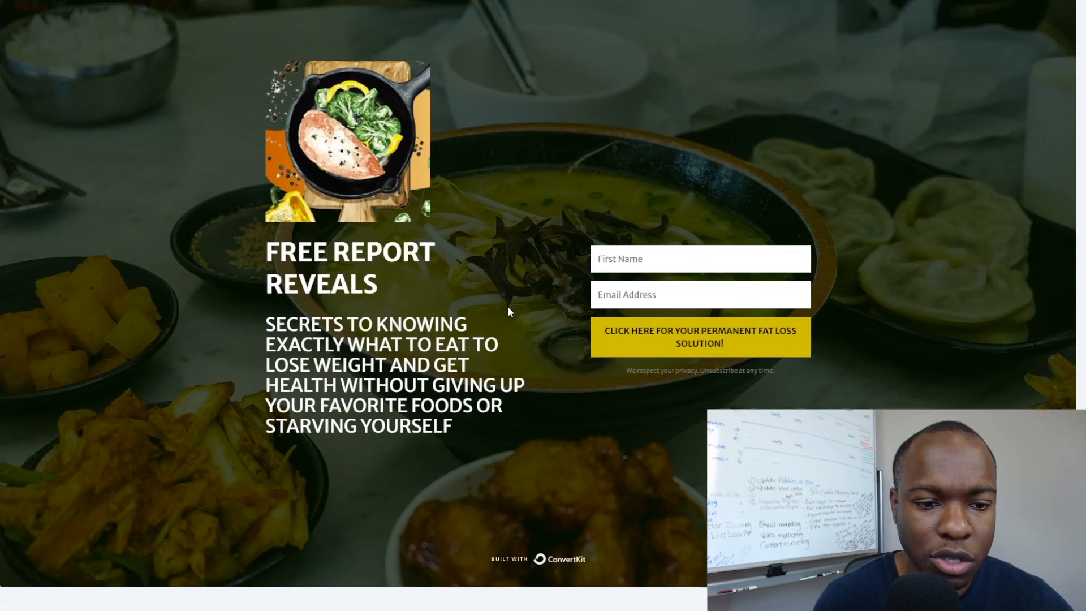
pyautogui.scroll(-1, 507, 306)
pyautogui.scroll(2, 430, 349)
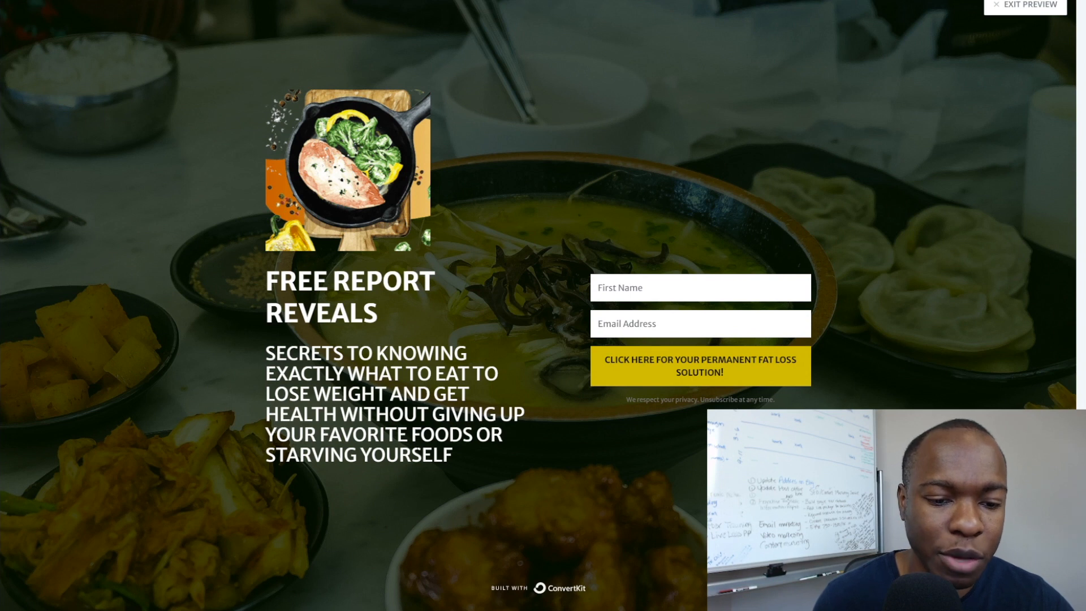
pyautogui.scroll(1, 413, 445)
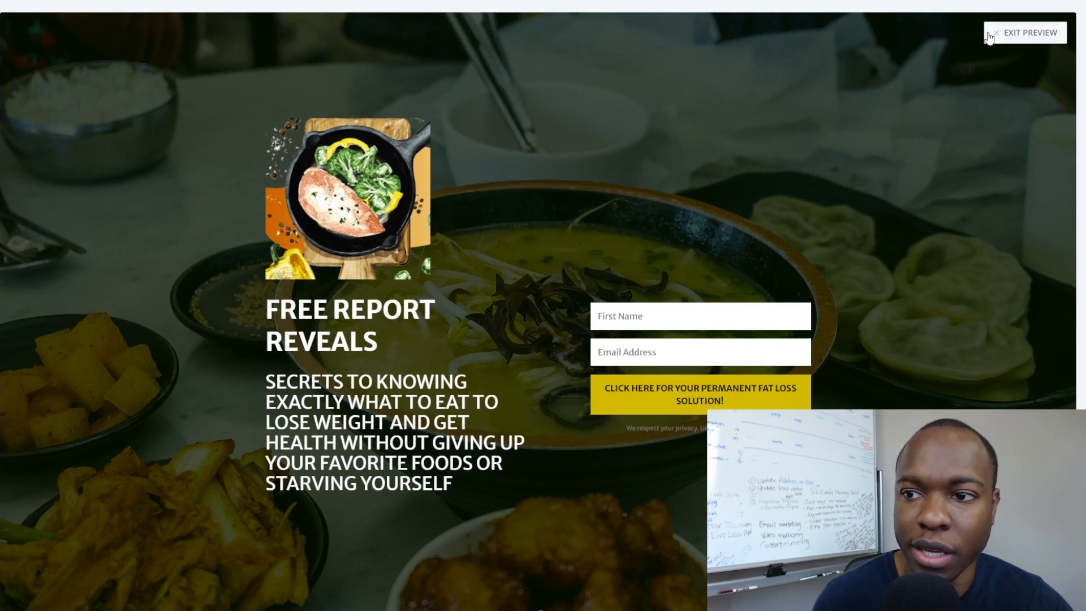
pyautogui.click(997, 33)
pyautogui.scroll(-2, 228, 389)
# Change the subheadline's HEALTH to HEALTHY and add '...' after REVEALS in the headline.
pyautogui.click(228, 389)
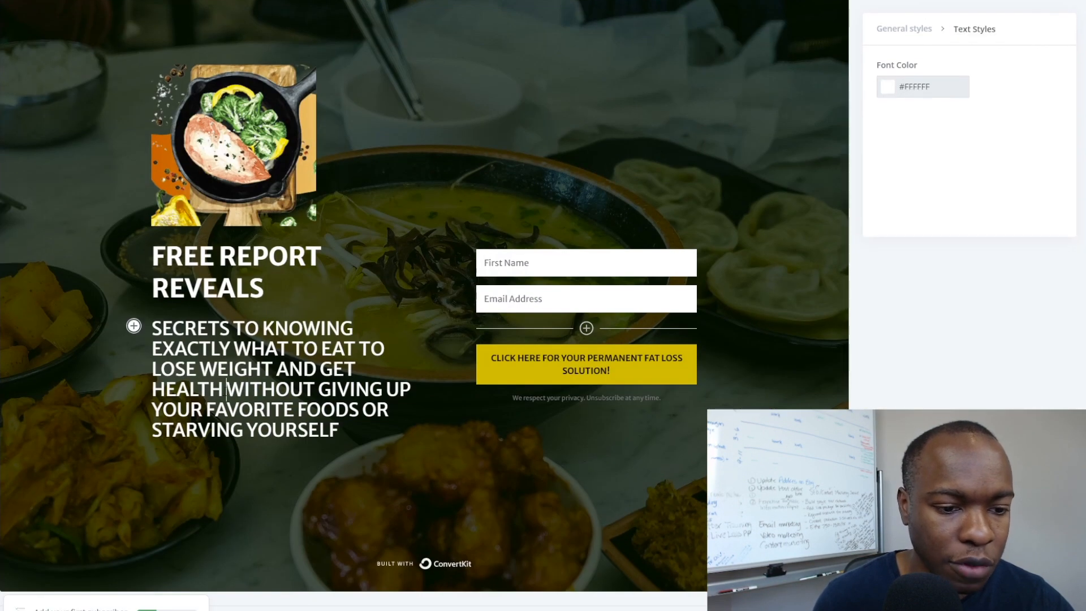
pyautogui.write('y')
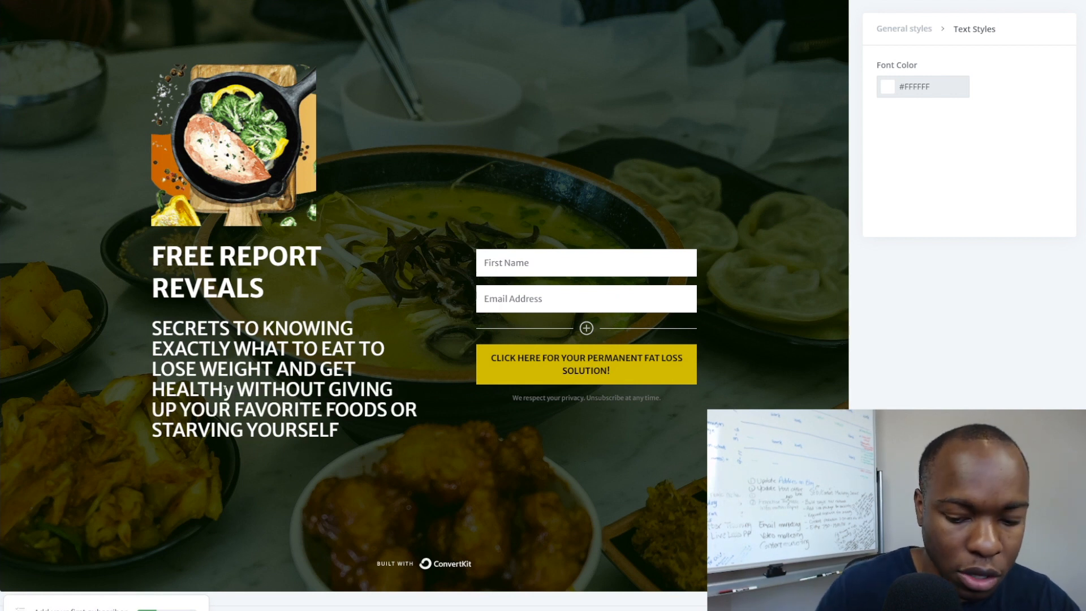
pyautogui.press('BackSpace')
pyautogui.write('y')
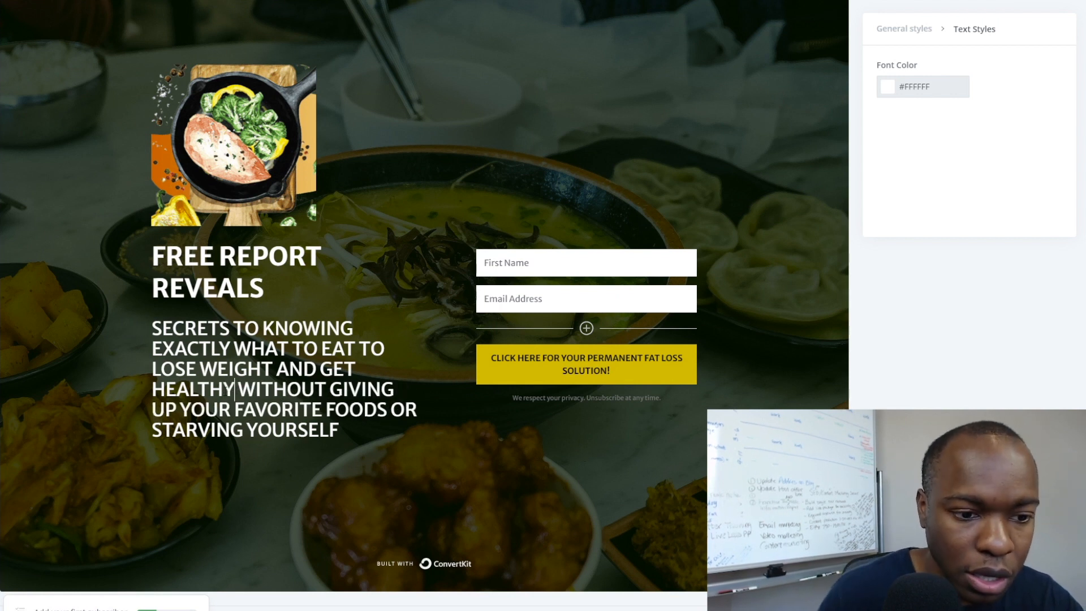
pyautogui.click(271, 289)
pyautogui.write('...')
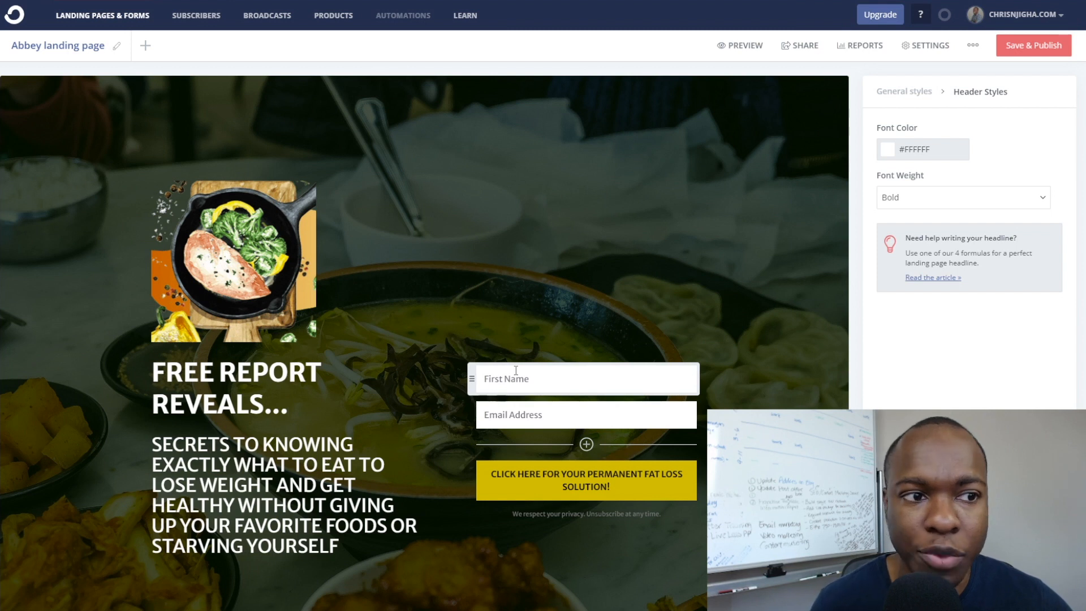
# Open the landing page settings.
pyautogui.scroll(-2, 417, 293)
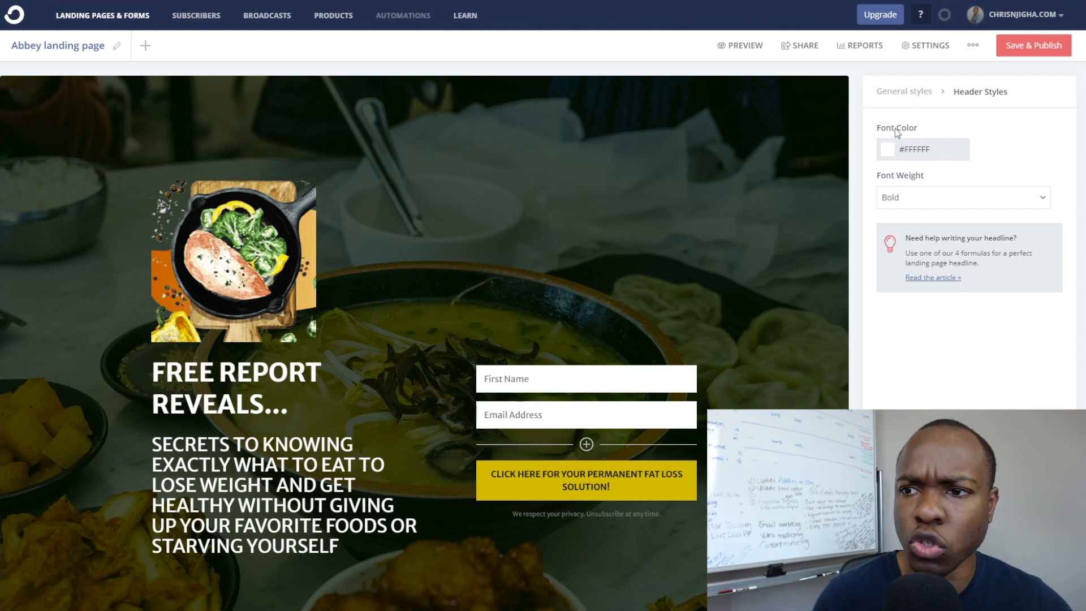
pyautogui.press('ctrl')
pyautogui.click(928, 50)
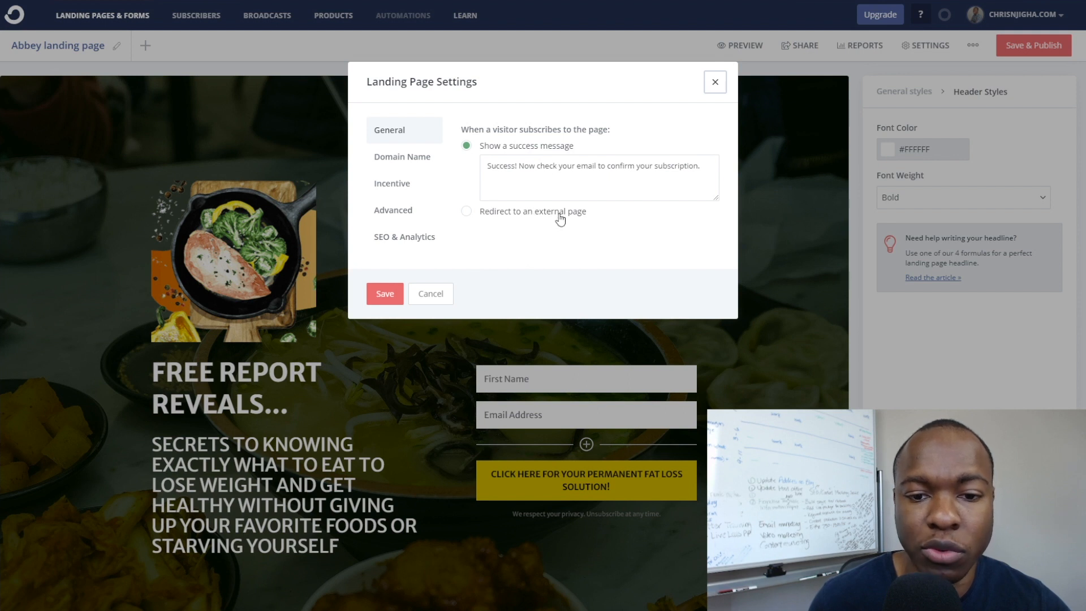
# Choose 'Redirect to an external page' for new subscribers and select the redirect URL field.
pyautogui.click(467, 213)
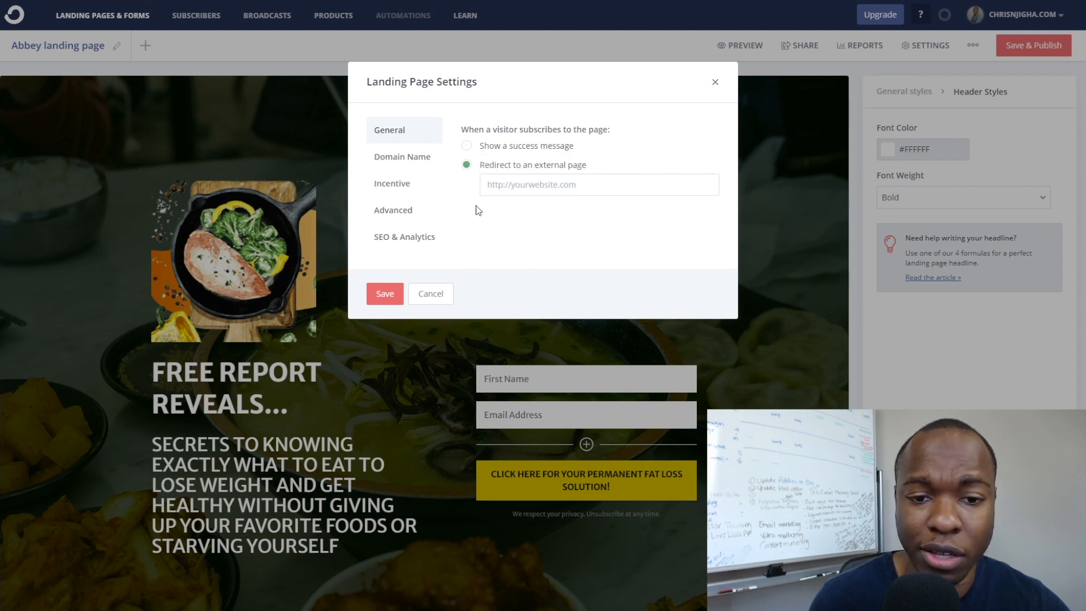
pyautogui.click(606, 185)
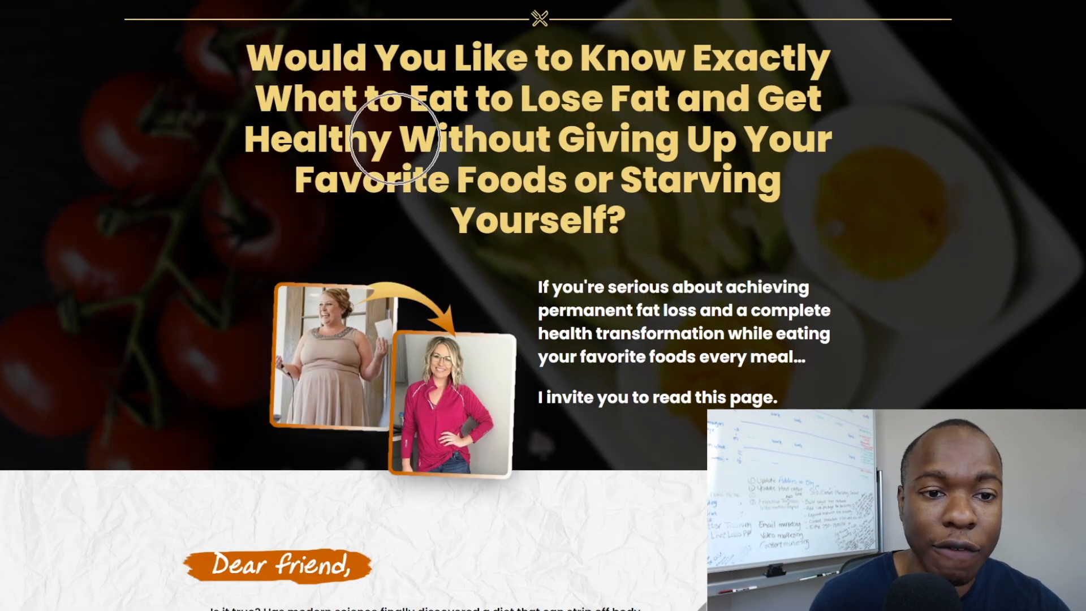
# Copy the full ClickBank hoplink from Notepad and return to the ConvertKit settings.
pyautogui.hotkey('alt', 'Tab')
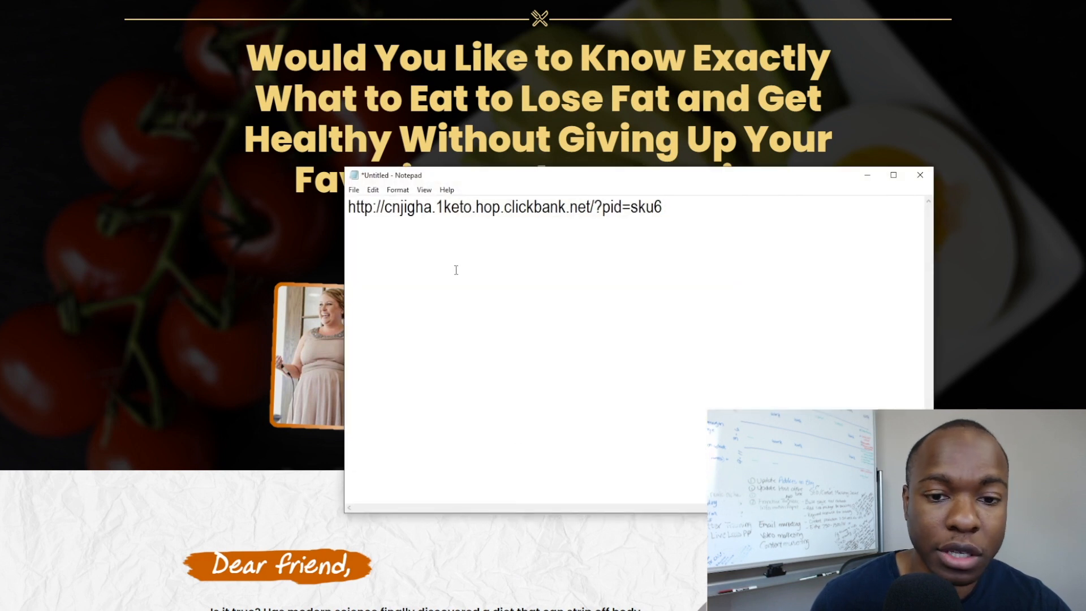
pyautogui.doubleClick(459, 206)
pyautogui.click(459, 207)
pyautogui.doubleClick(459, 207)
pyautogui.moveTo(665, 211); pyautogui.dragTo(347, 211)
pyautogui.hotkey('ctrl', 'c')
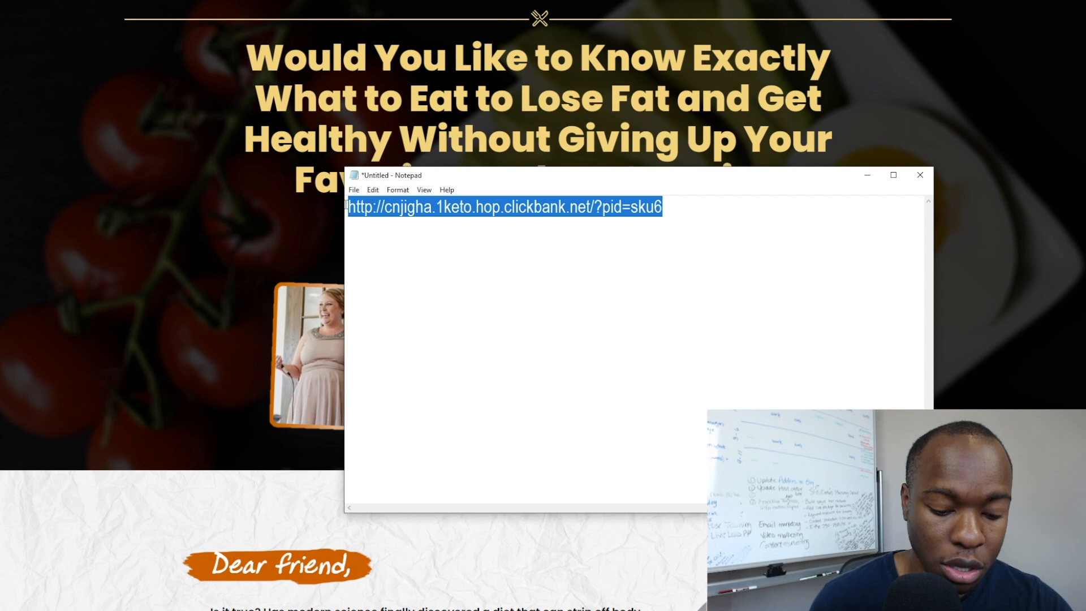
pyautogui.click(867, 175)
pyautogui.hotkey('ctrl', 'Tab')
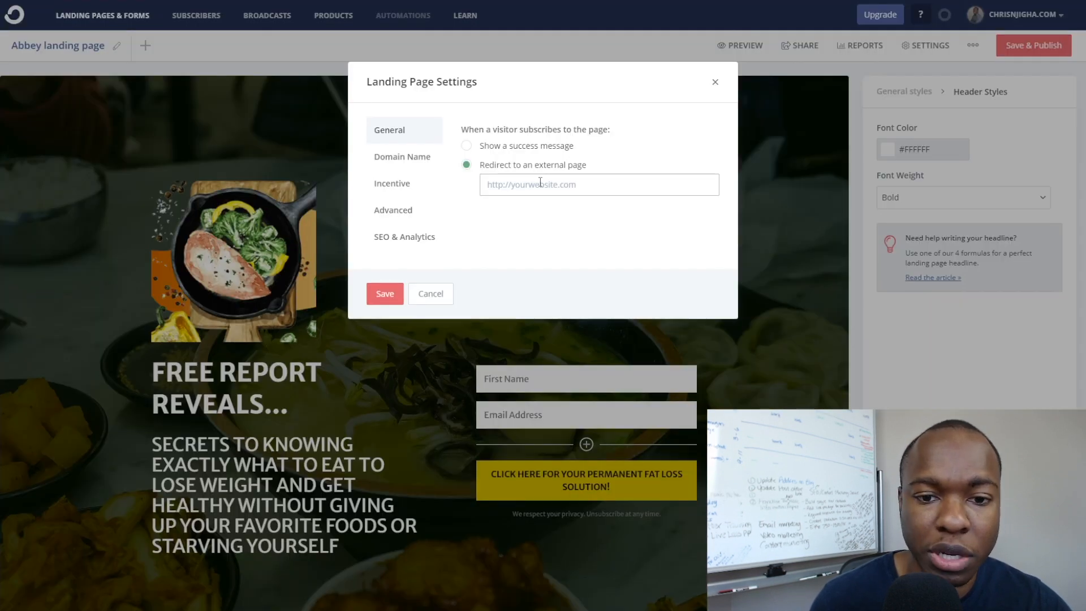
# Paste the ClickBank hoplink as the redirect URL, then view the Incentive email settings.
pyautogui.hotkey('ctrl', 'v')
pyautogui.click(567, 225)
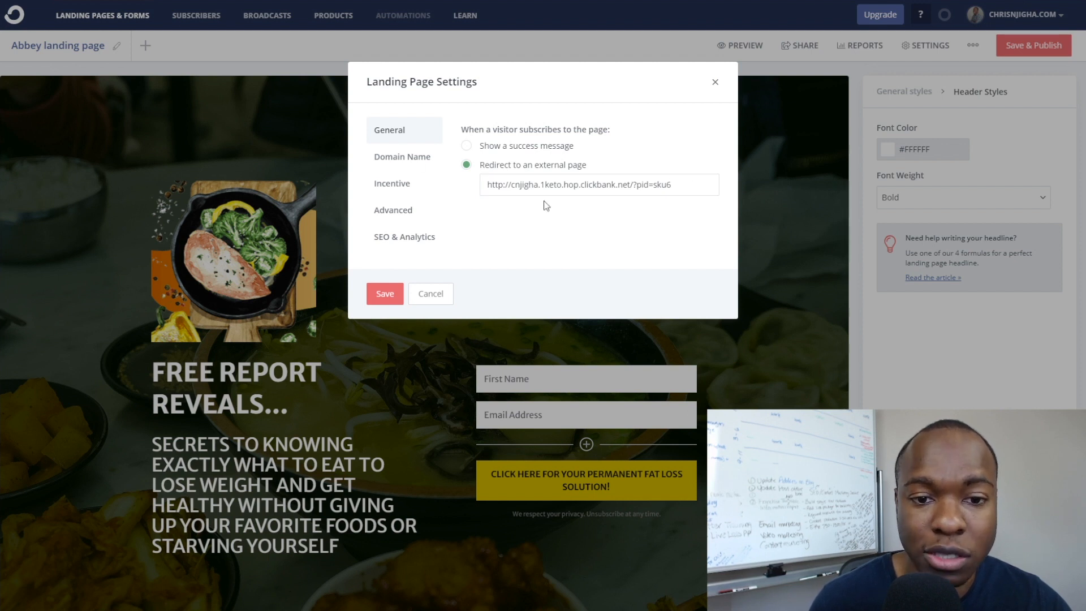
pyautogui.click(397, 164)
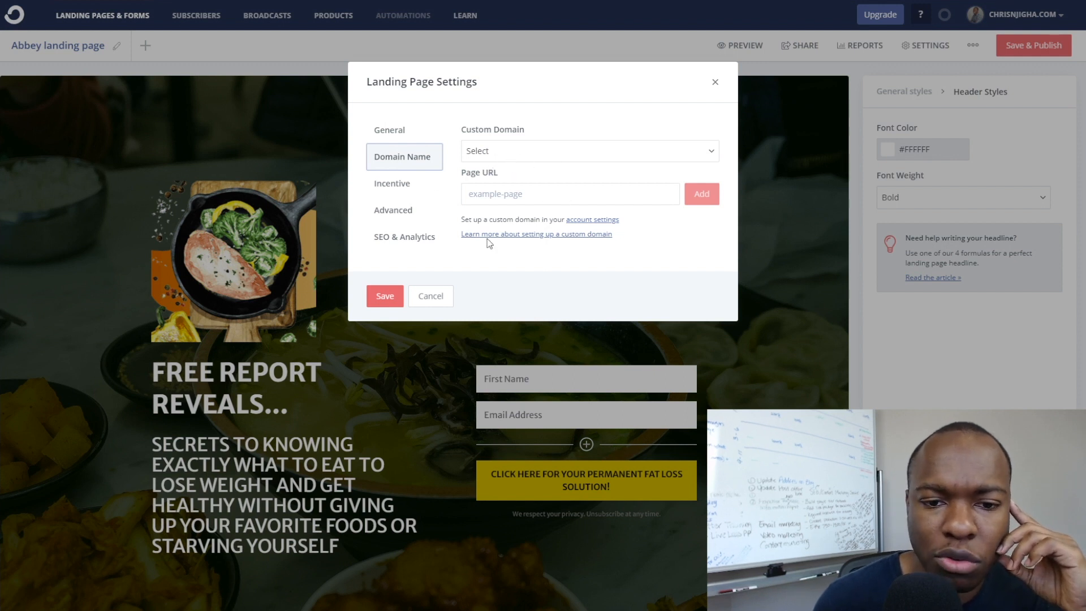
pyautogui.click(393, 187)
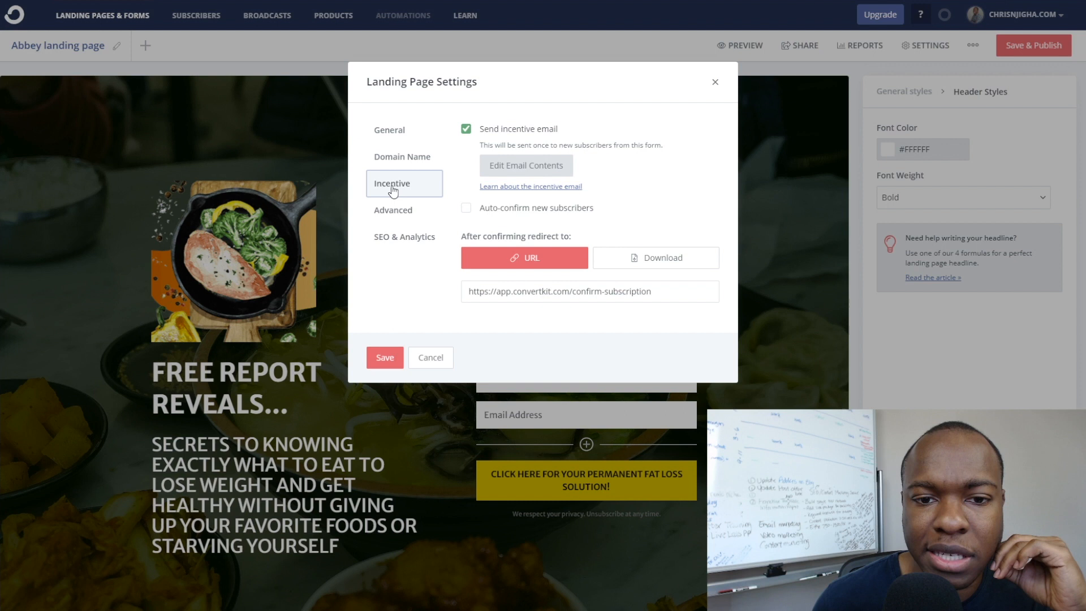
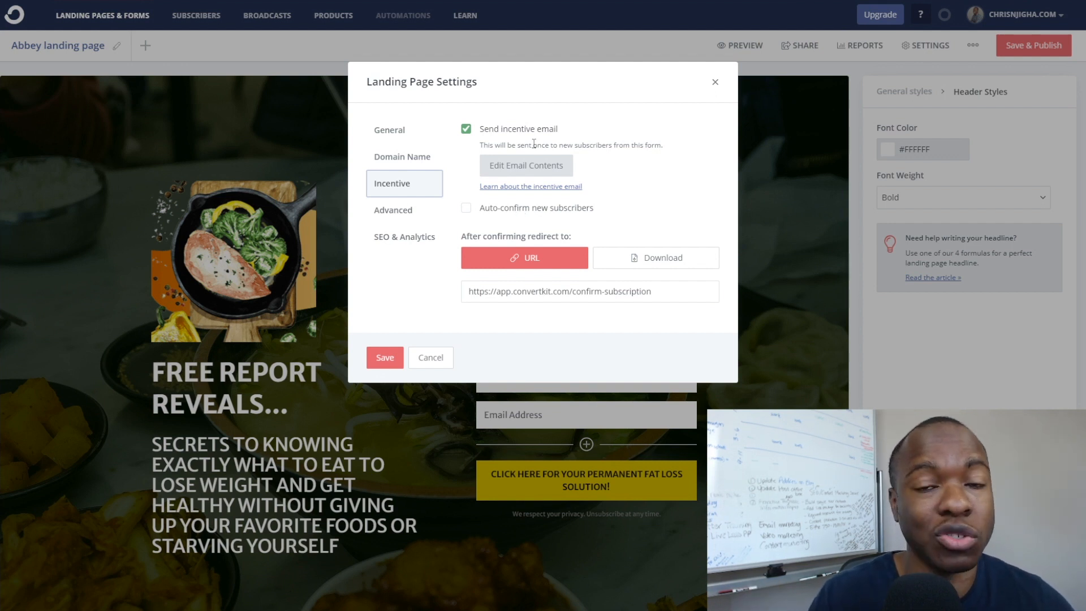
# Open the landing page's incentive email contents in the Incentive Email editor.
pyautogui.press('ctrl')
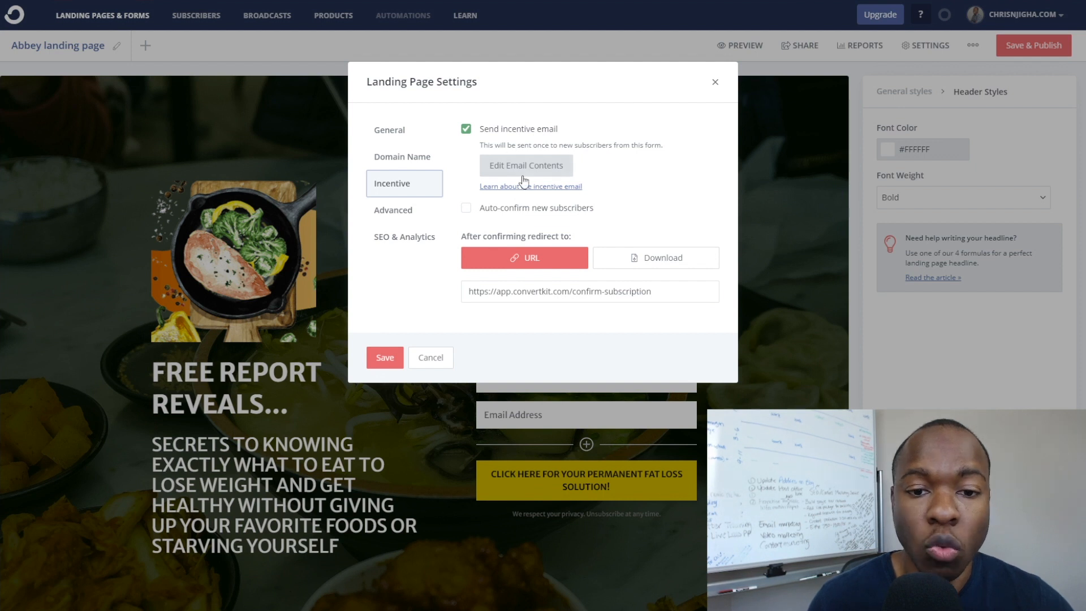
pyautogui.press('ctrl')
pyautogui.press('ctrl')
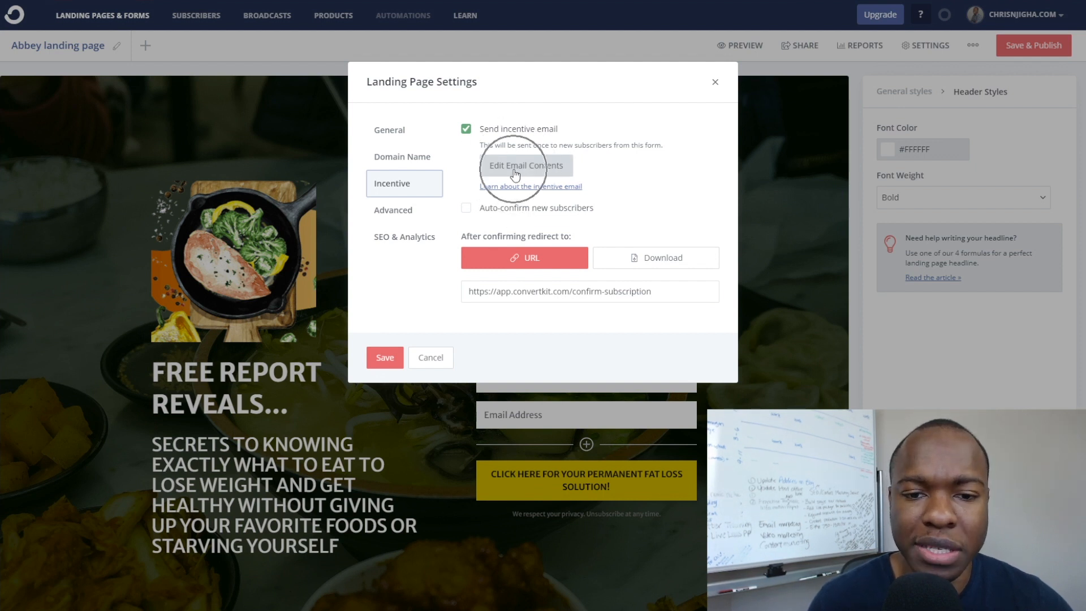
pyautogui.click(515, 169)
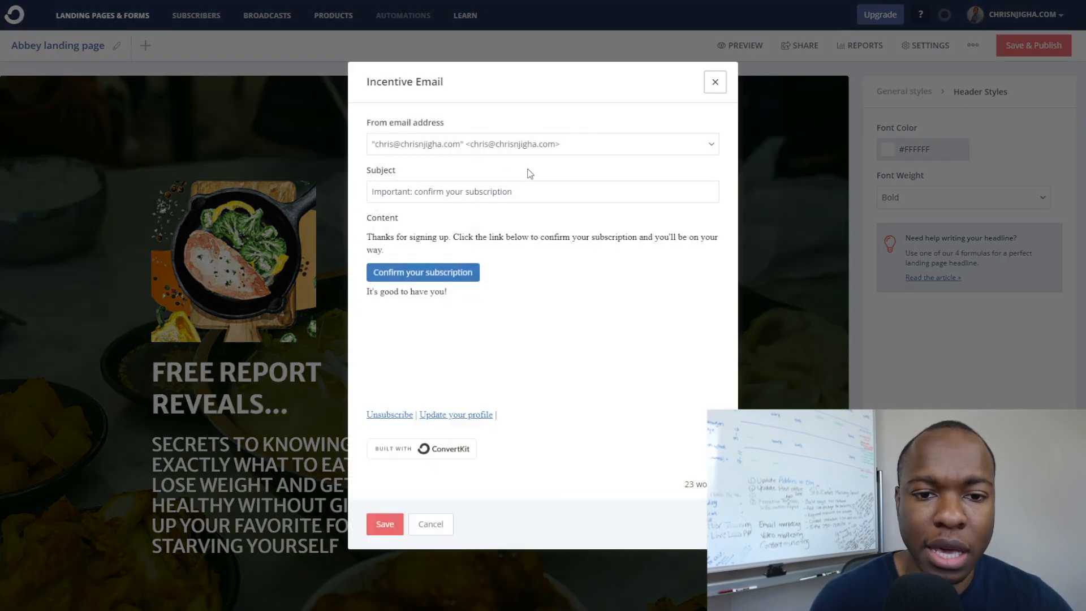
pyautogui.click(419, 129)
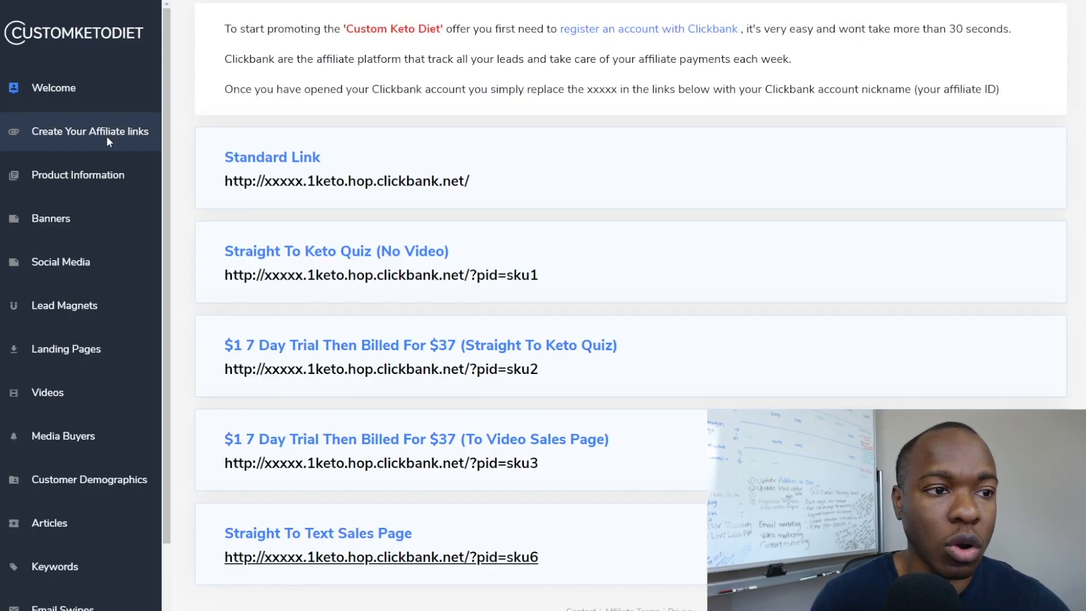
# Download and open EmailSwipes_en.zip from the portal's Email Swipes page.
pyautogui.scroll(2, 106, 136)
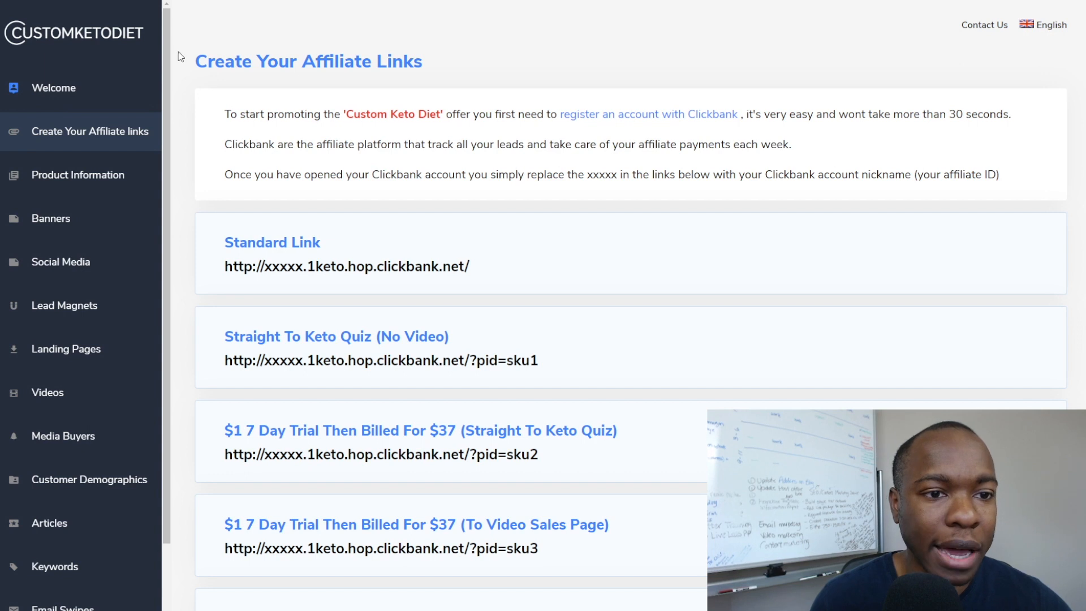
pyautogui.scroll(-2, 56, 350)
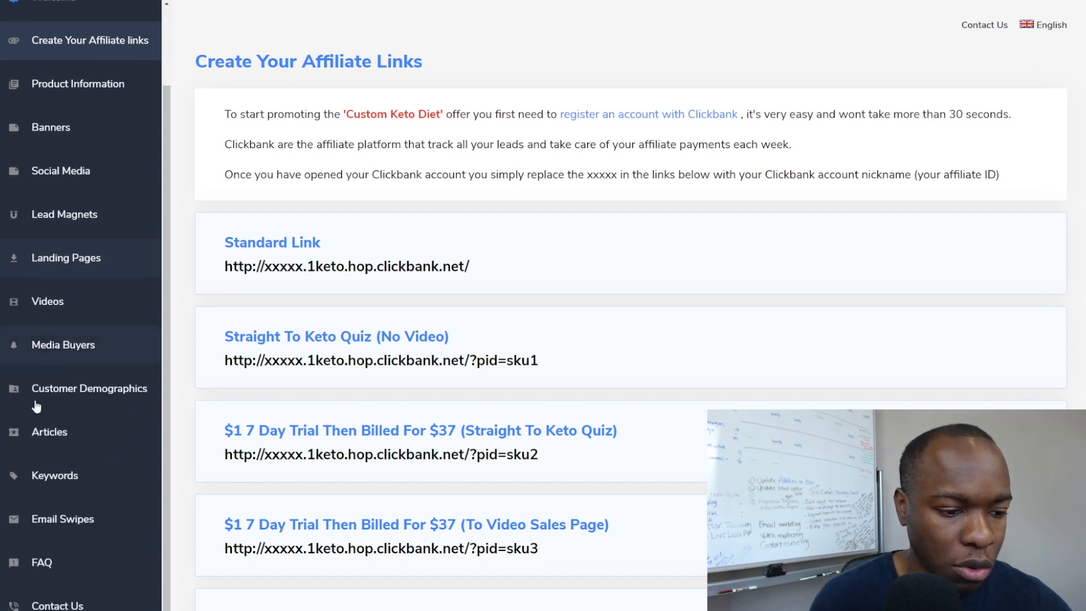
pyautogui.click(63, 518)
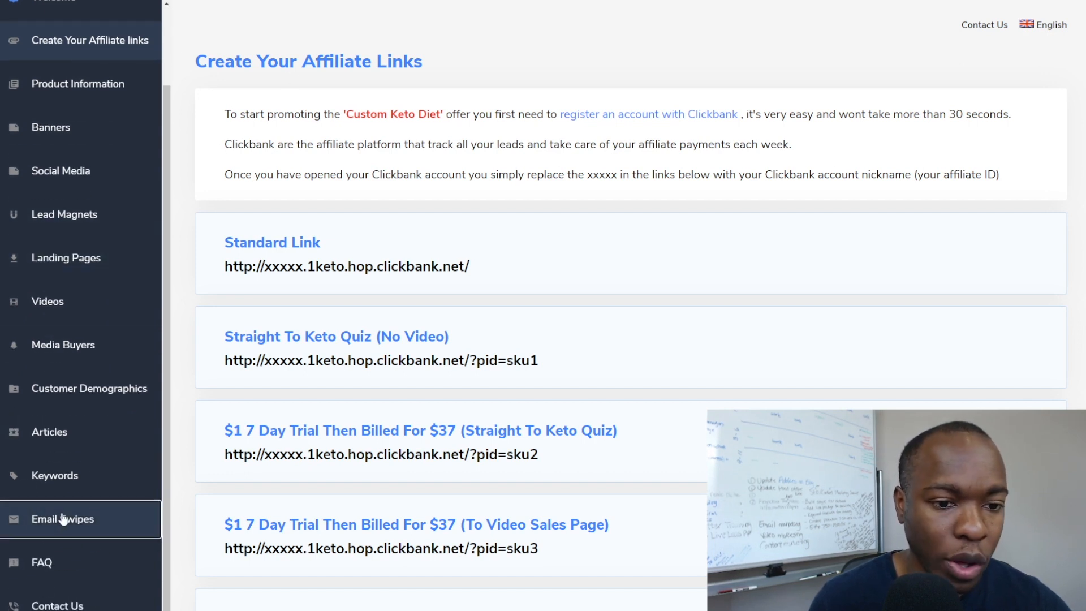
pyautogui.click(331, 289)
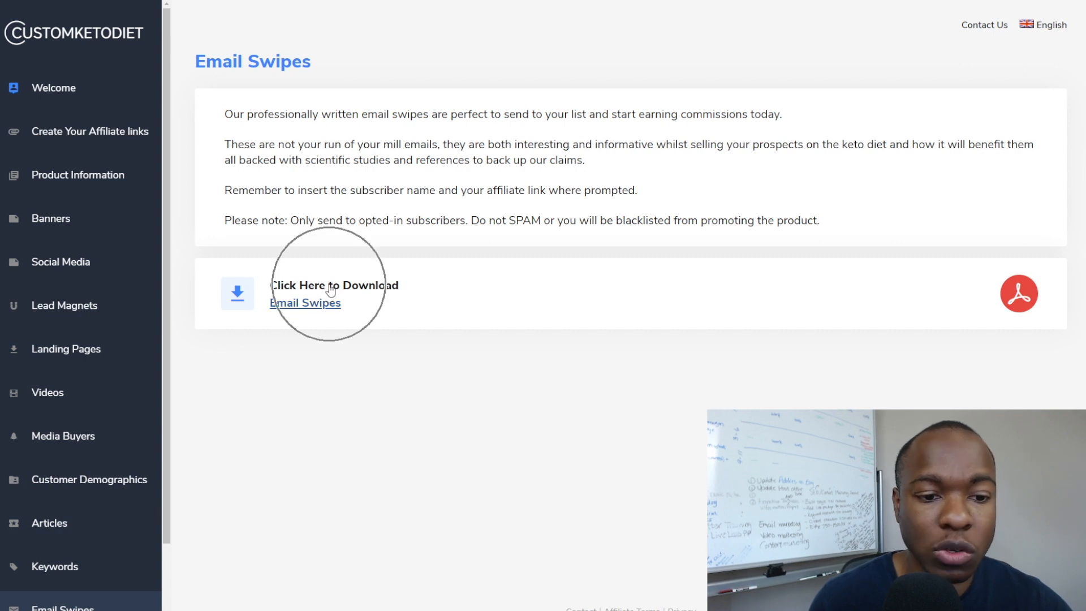
pyautogui.click(299, 304)
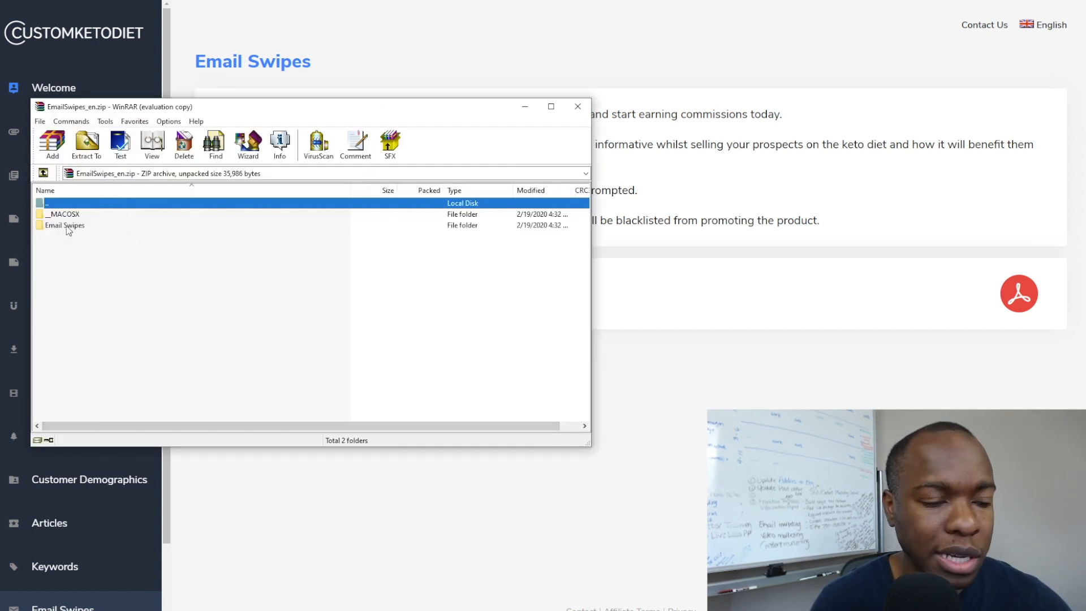
# Open Custom Keto Meal Plan Email Sequence.docx from the archive's Email Swipes folder.
pyautogui.doubleClick(67, 226)
pyautogui.click(97, 216)
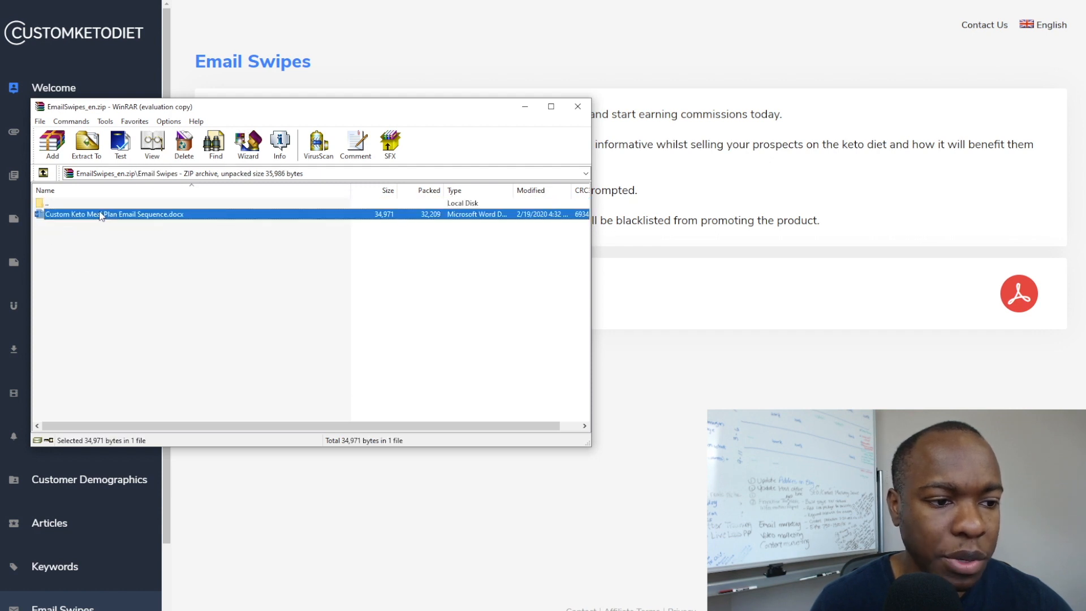
pyautogui.click(98, 216)
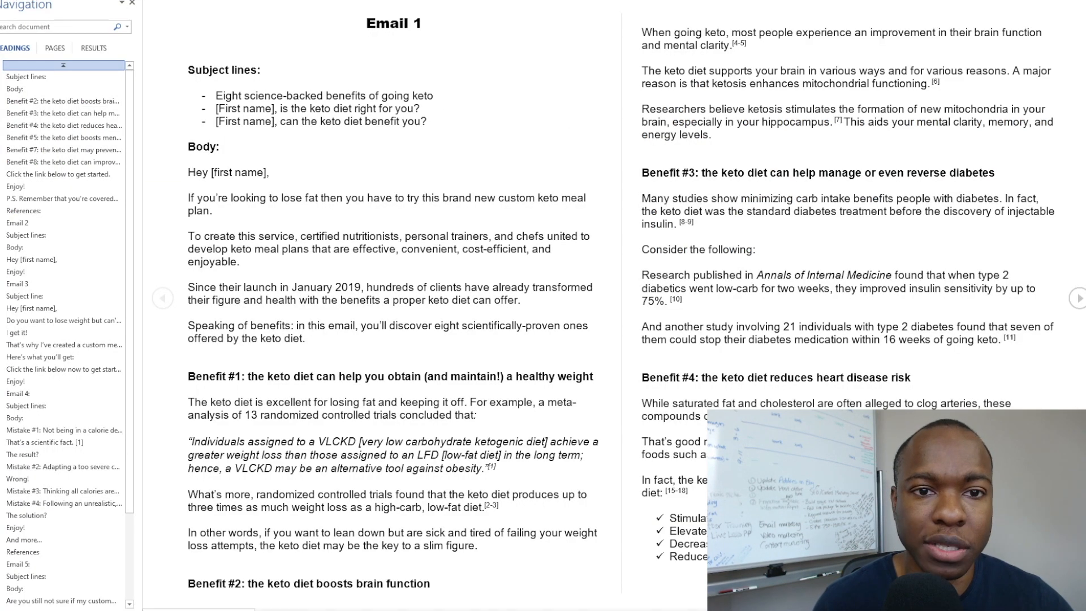
# Switch the document to Print Layout and bring up Email 1's subject lines.
pyautogui.press('Escape')
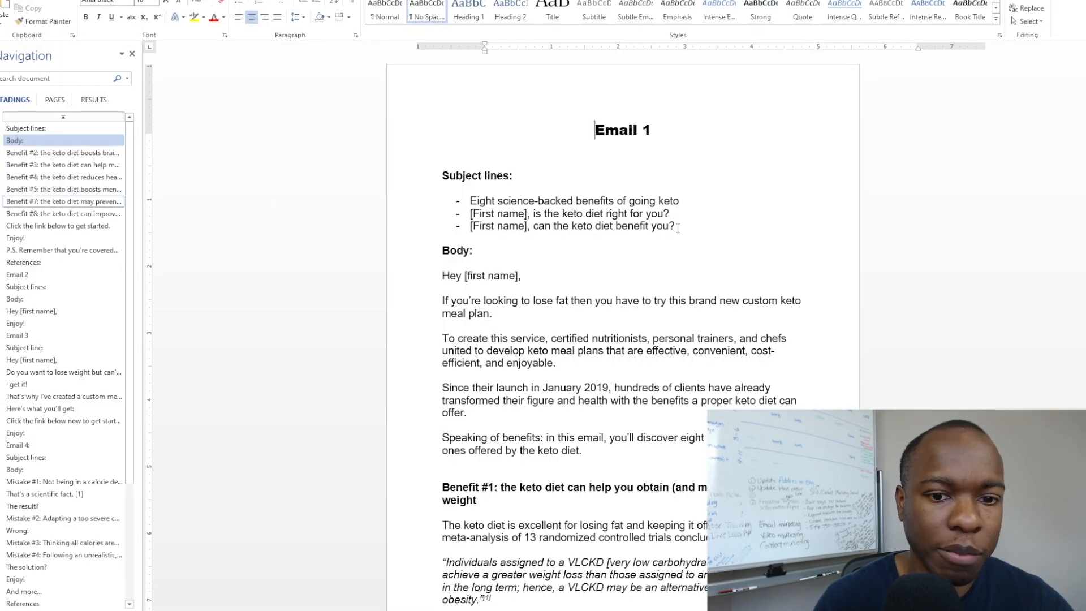
pyautogui.scroll(-15, 590, 157)
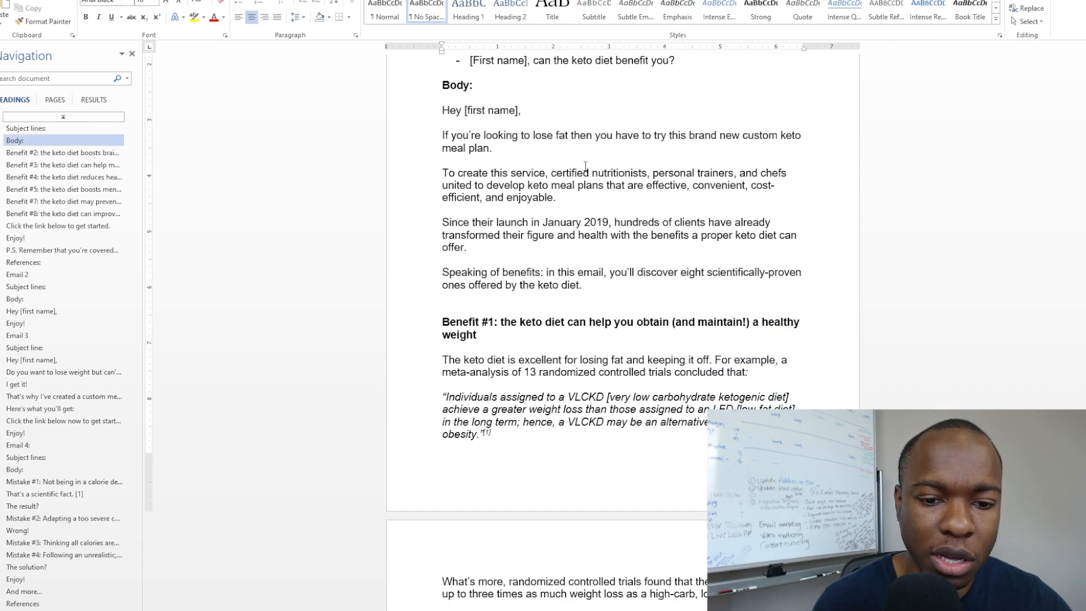
pyautogui.scroll(-15, 585, 166)
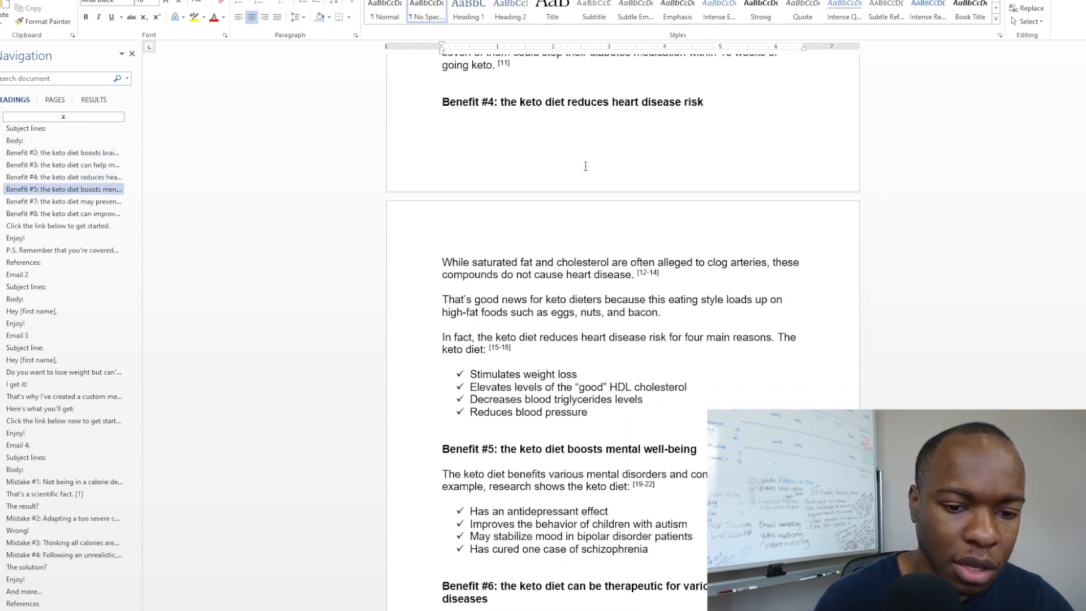
pyautogui.scroll(-15, 585, 166)
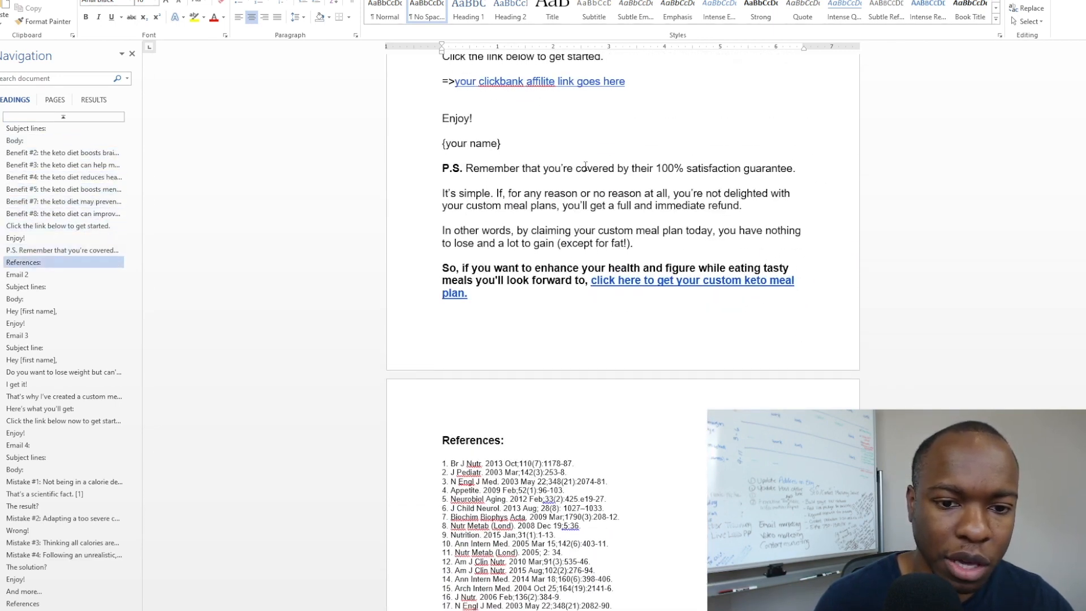
pyautogui.scroll(-15, 585, 165)
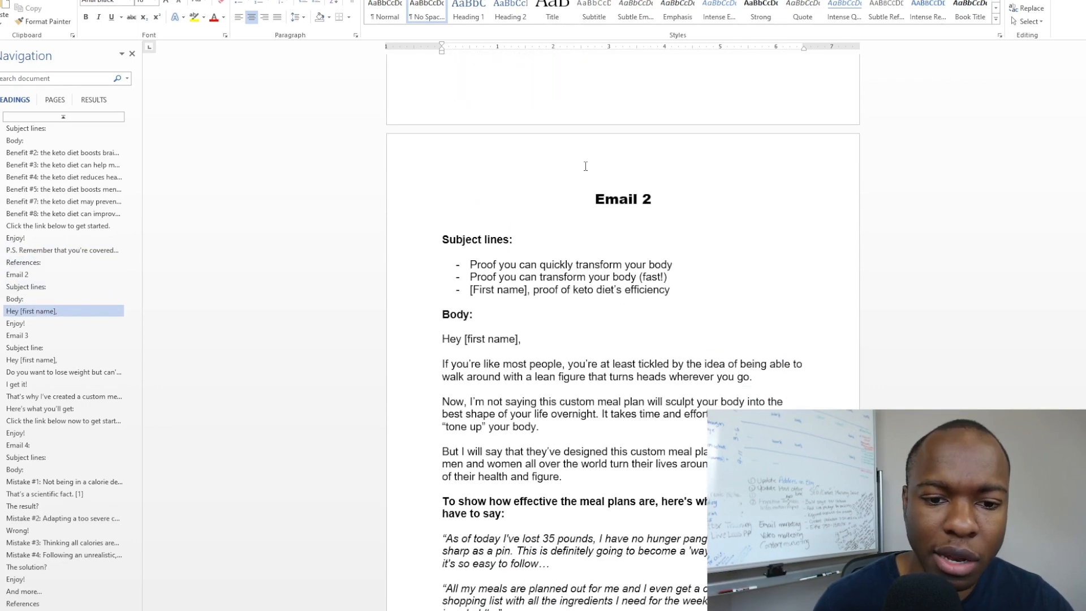
pyautogui.moveTo(1084, 209)
pyautogui.mouseDown()
pyautogui.moveTo(1084, 239)
pyautogui.moveTo(1084, 208)
pyautogui.mouseUp()
pyautogui.click(656, 236)
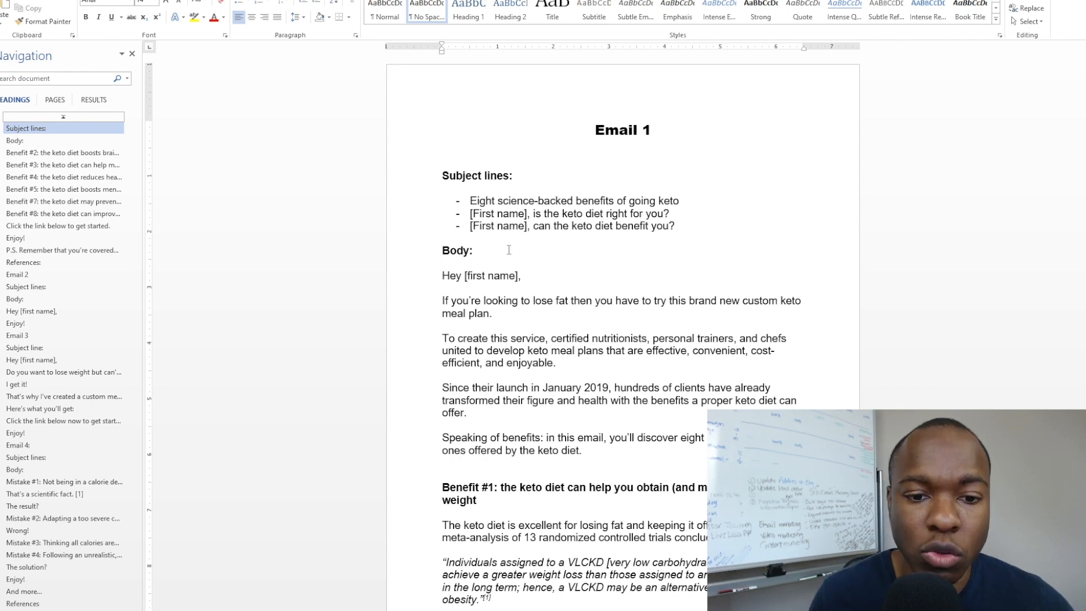
pyautogui.click(452, 272)
pyautogui.click(470, 201)
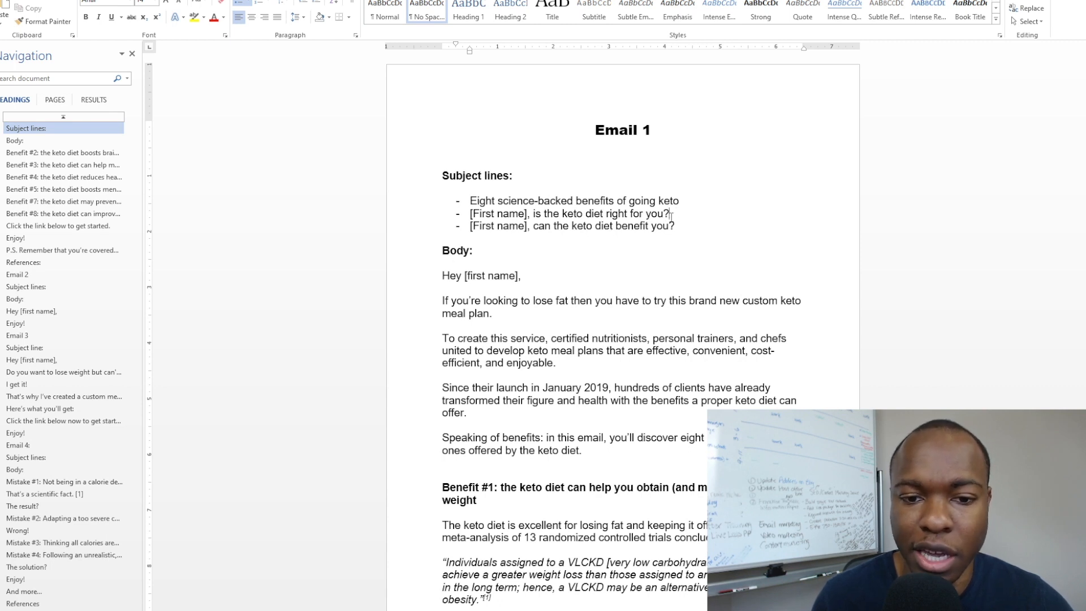
# Underline Email 1's second subject line and copy the third subject line.
pyautogui.moveTo(669, 215); pyautogui.dragTo(471, 215)
pyautogui.click(507, 199)
pyautogui.click(562, 238)
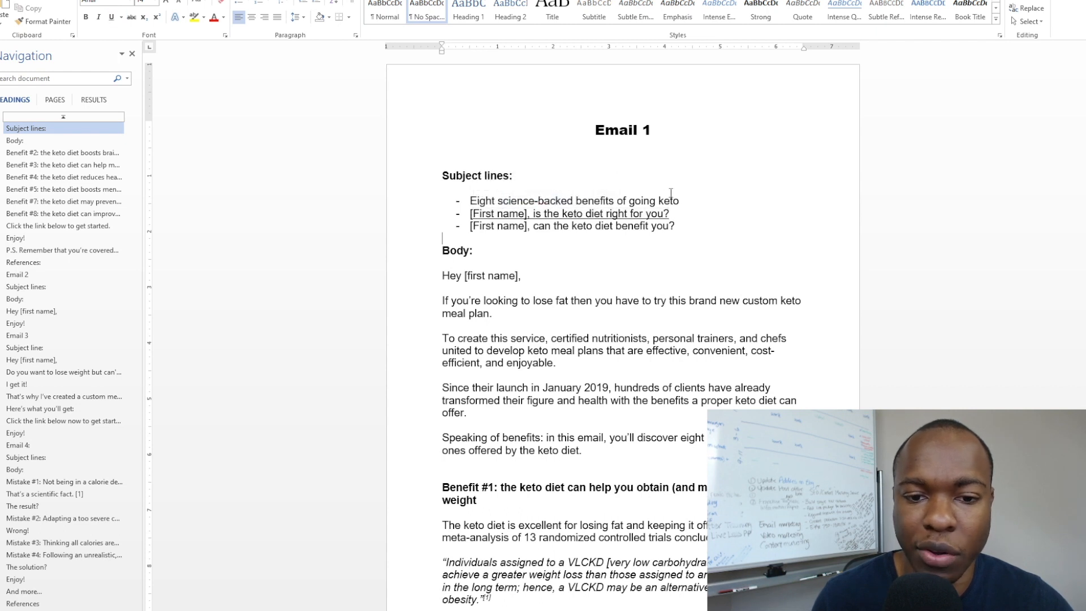
pyautogui.moveTo(683, 205); pyautogui.dragTo(468, 202)
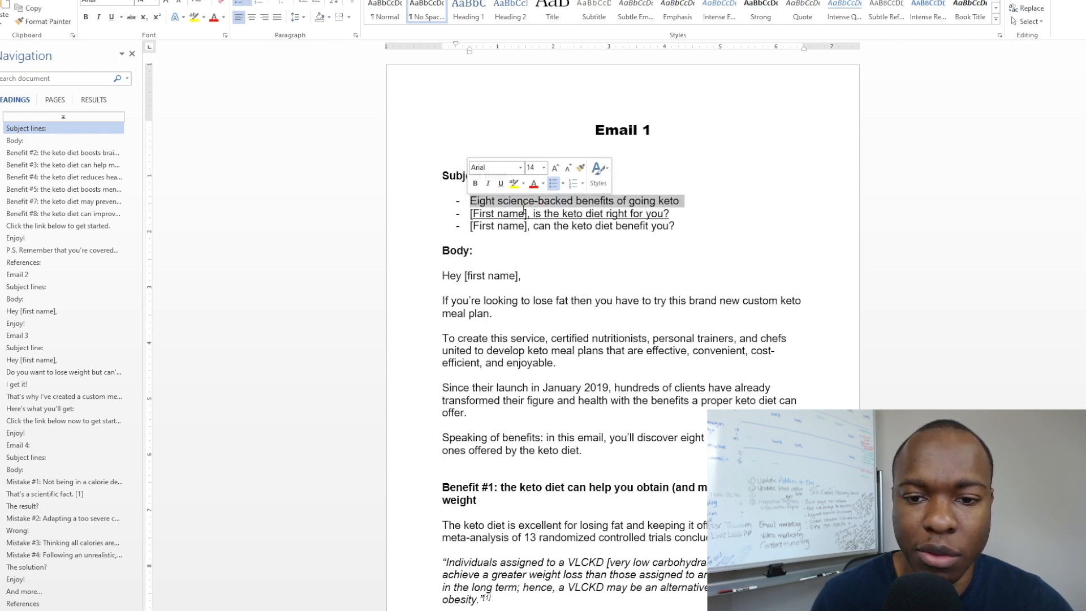
pyautogui.click(681, 226)
pyautogui.moveTo(681, 226); pyautogui.dragTo(487, 230)
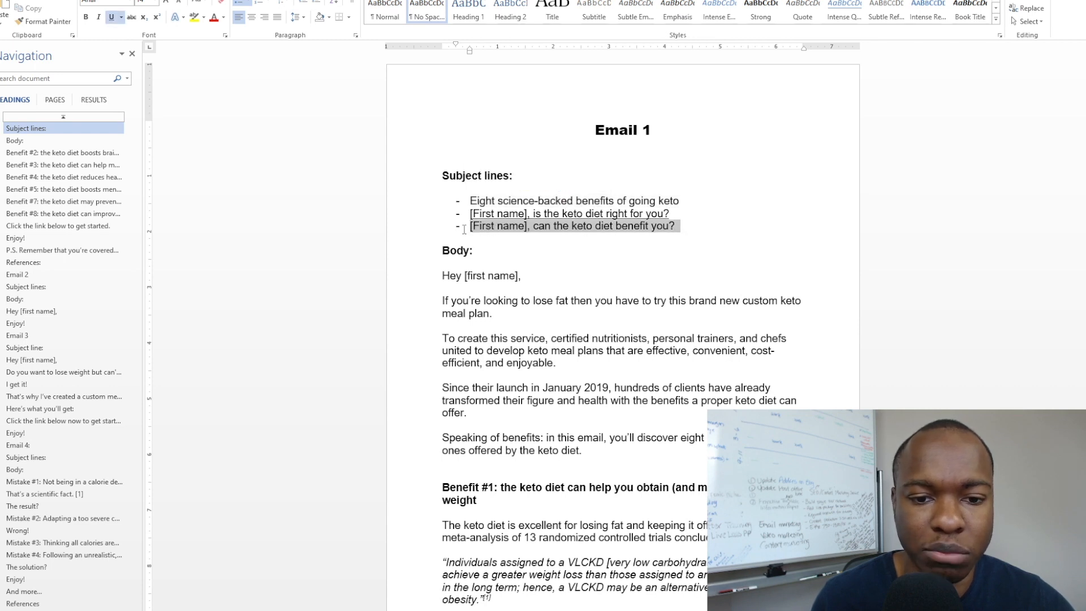
pyautogui.click(486, 195)
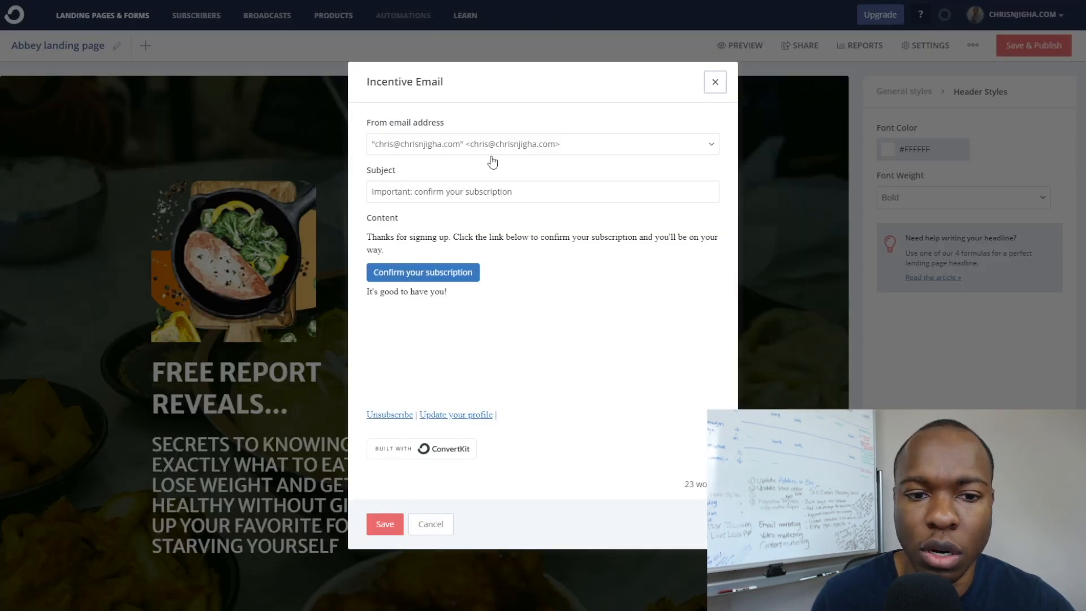
# Set the subject to '[First name], can the keto diet benefit you?' and clear the default content.
pyautogui.click(433, 196)
pyautogui.hotkey('ctrl', 'a')
pyautogui.write('-\t[First name], can the keto diet benefit you?')
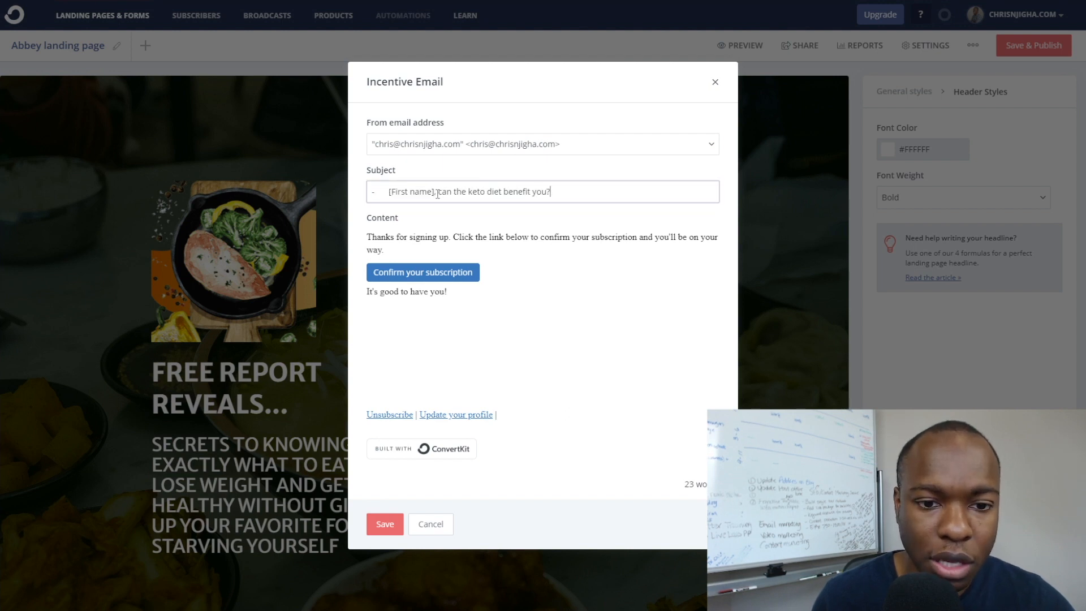
pyautogui.press('BackSpace')
pyautogui.press('BackSpace')
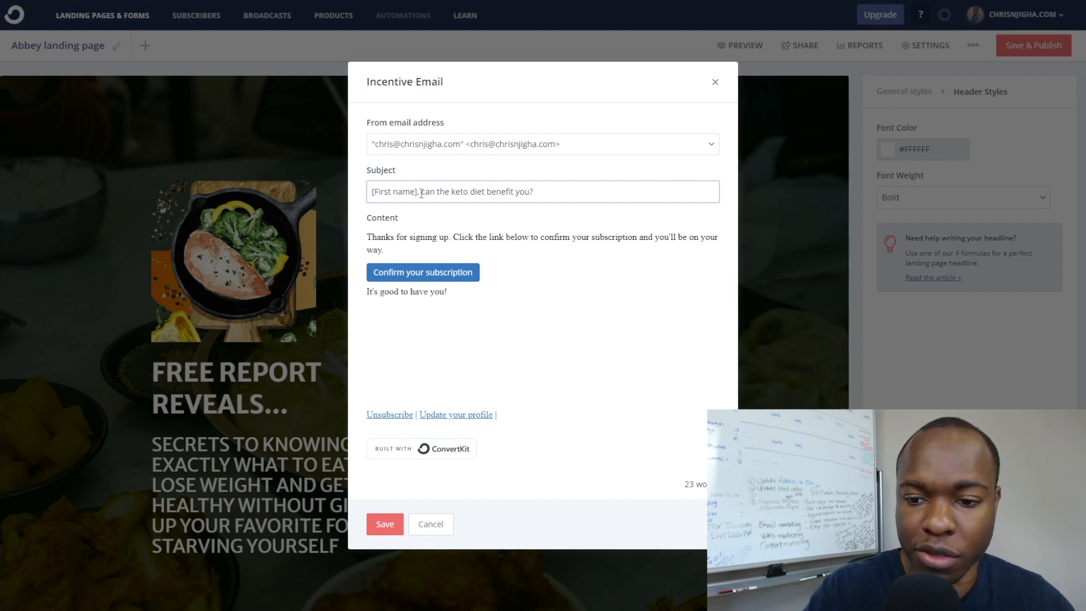
pyautogui.click(421, 233)
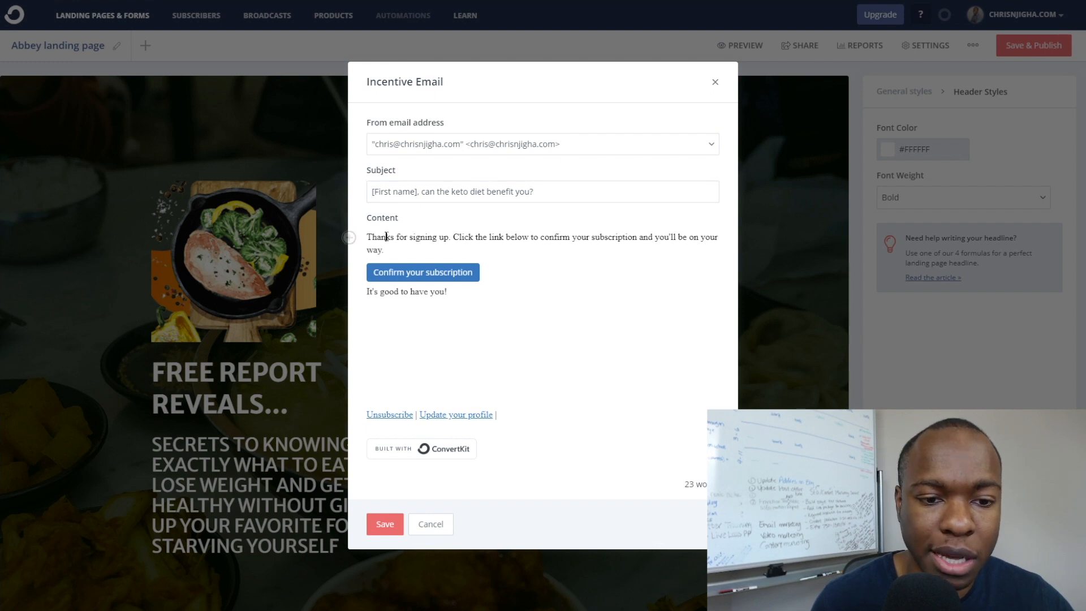
pyautogui.hotkey('ctrl', 'a')
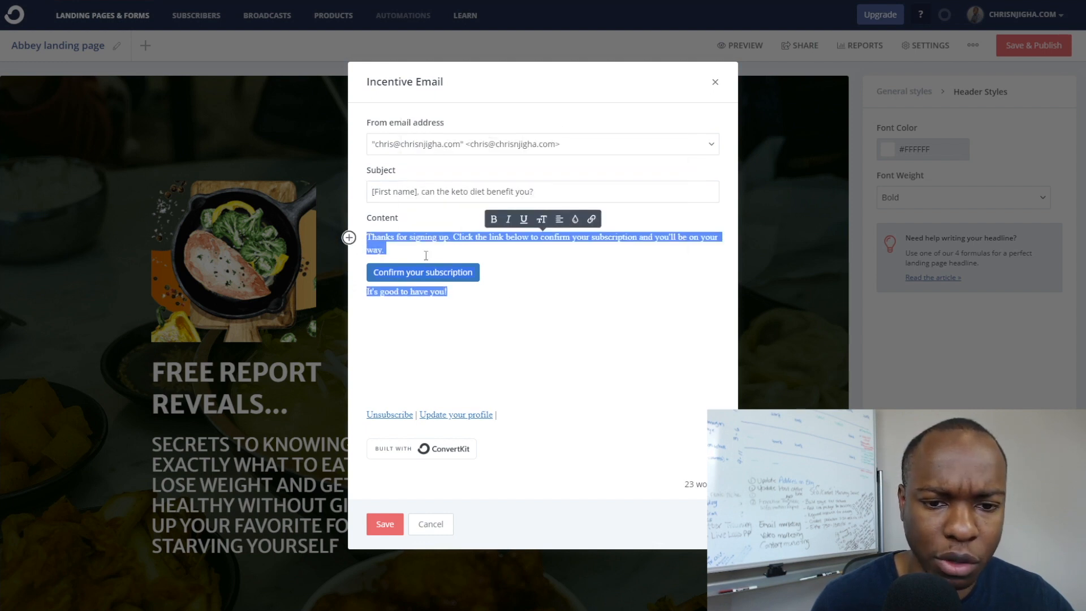
pyautogui.press('BackSpace')
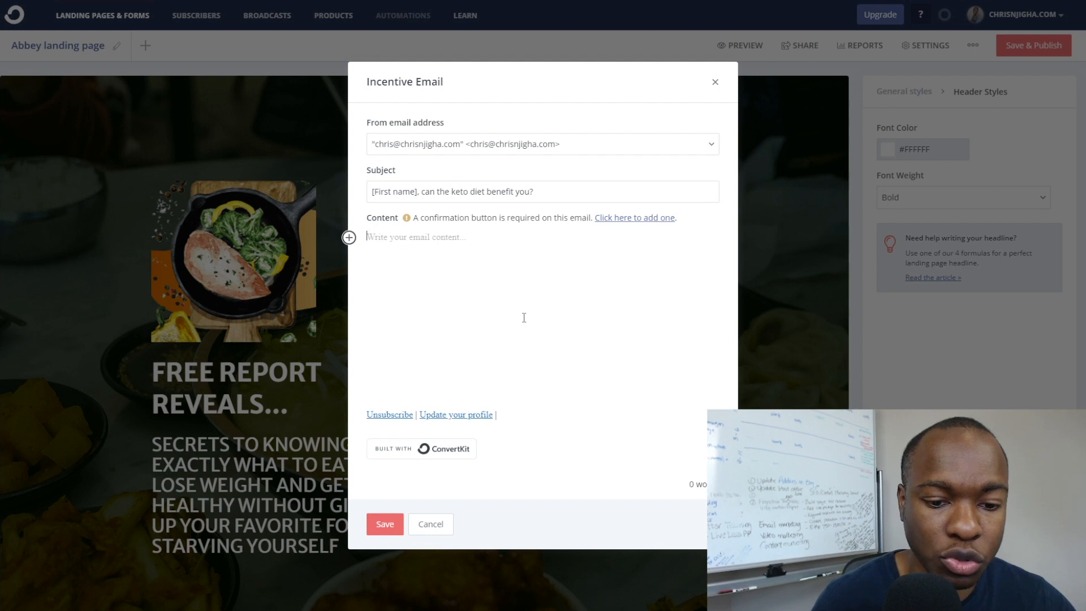
# In Word, select Email 1's body starting from the greeting.
pyautogui.hotkey('alt', 'Tab')
pyautogui.click(464, 279)
pyautogui.moveTo(445, 276); pyautogui.dragTo(505, 443)
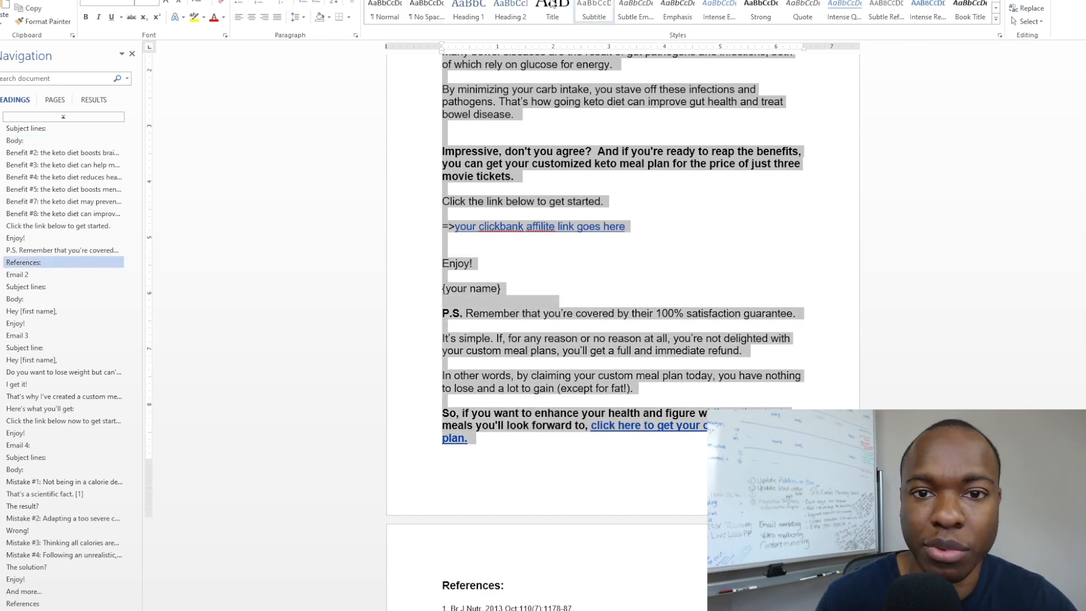
# Paste the copied Email 1 body into the incentive email content.
pyautogui.hotkey('alt', 'Tab')
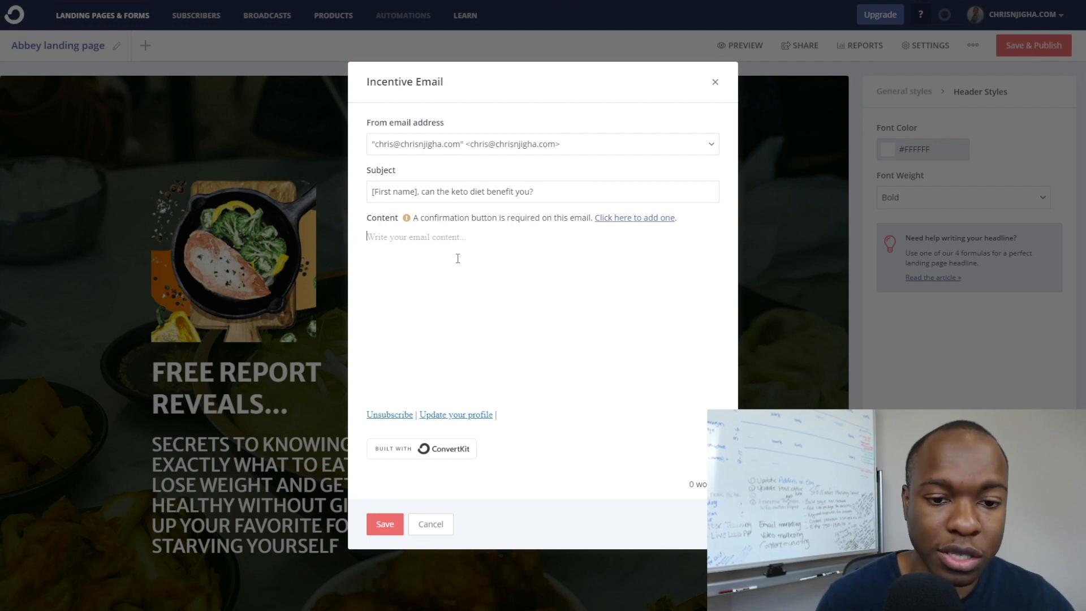
pyautogui.hotkey('ctrl', 'v')
# Scroll the pasted email to its closing call to action and select the affiliate link line.
pyautogui.scroll(20, 458, 258)
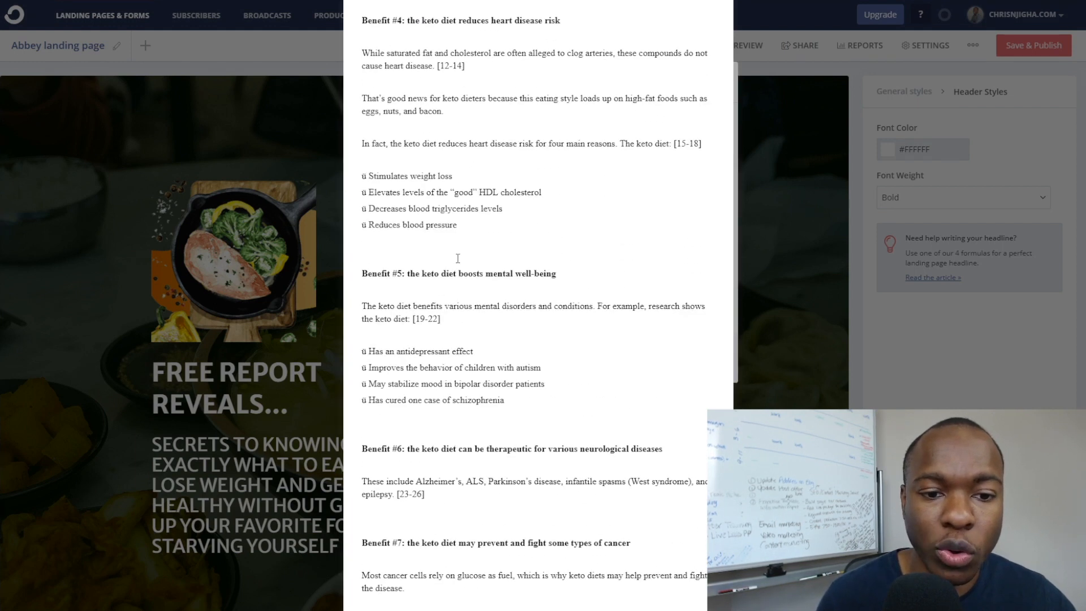
pyautogui.scroll(10, 458, 259)
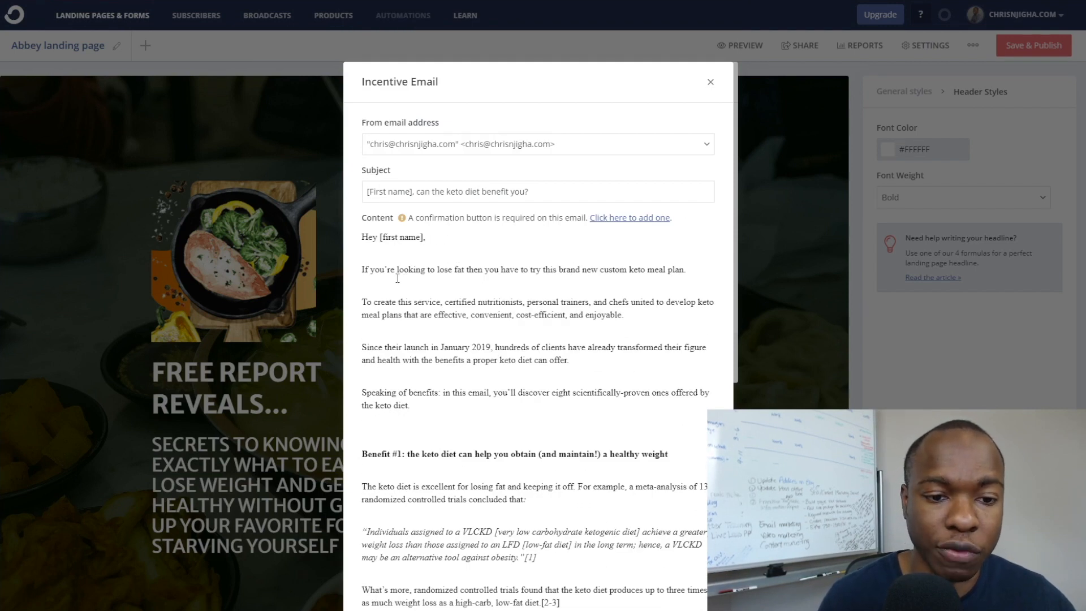
pyautogui.scroll(-5, 481, 242)
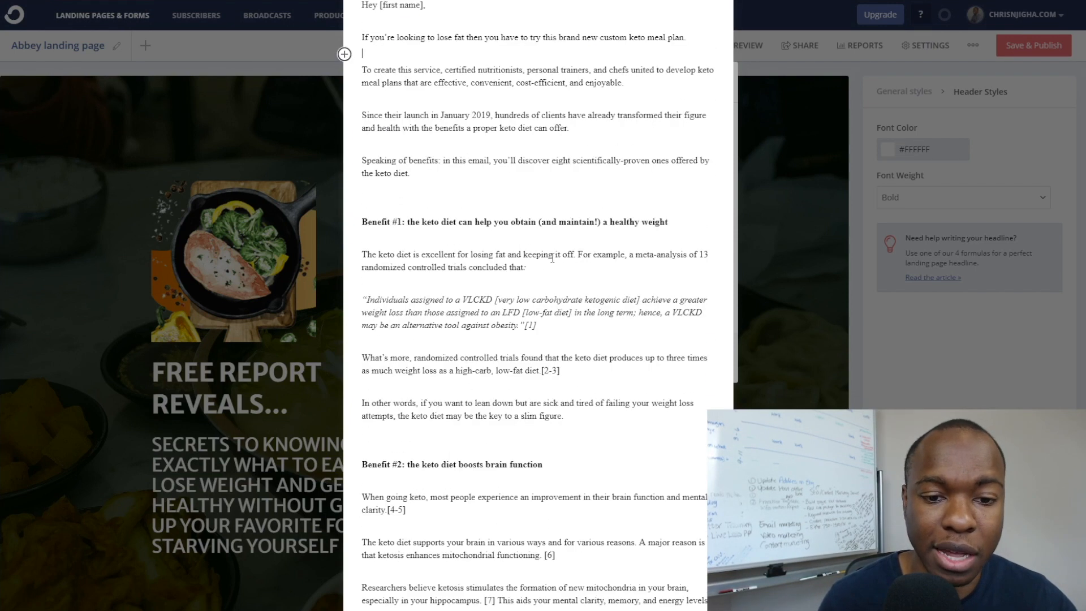
pyautogui.scroll(-1, 481, 242)
pyautogui.scroll(-14, 481, 213)
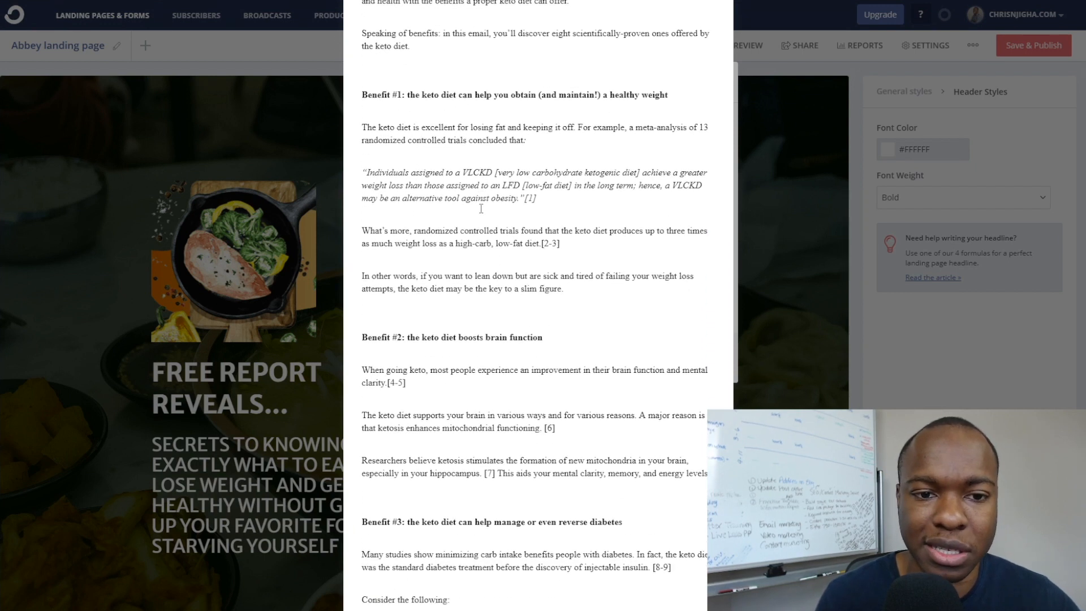
pyautogui.scroll(-16, 481, 209)
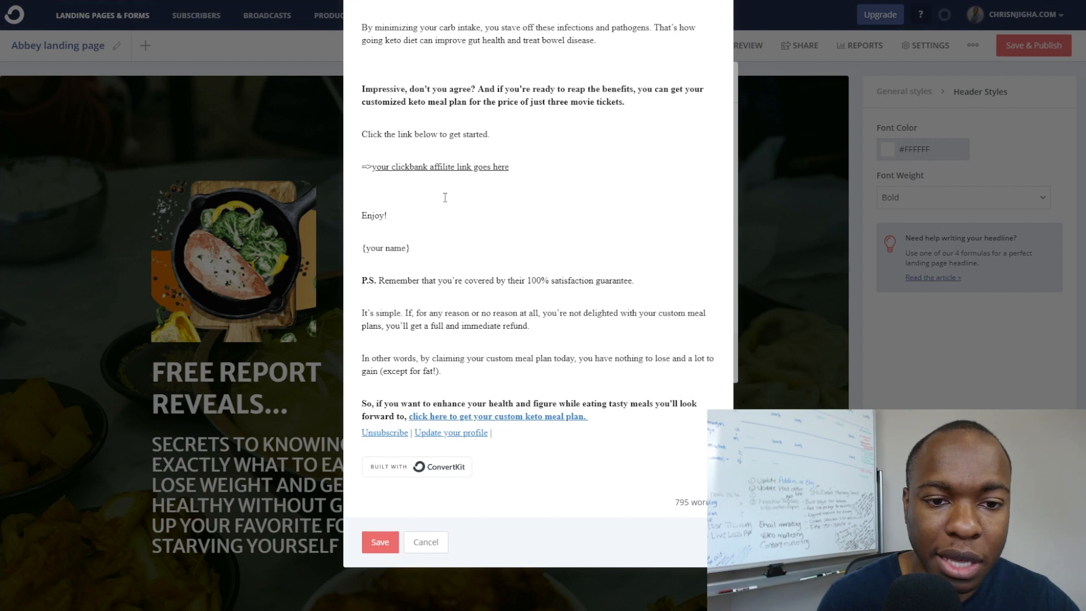
pyautogui.scroll(2, 445, 197)
pyautogui.moveTo(362, 251); pyautogui.dragTo(475, 252)
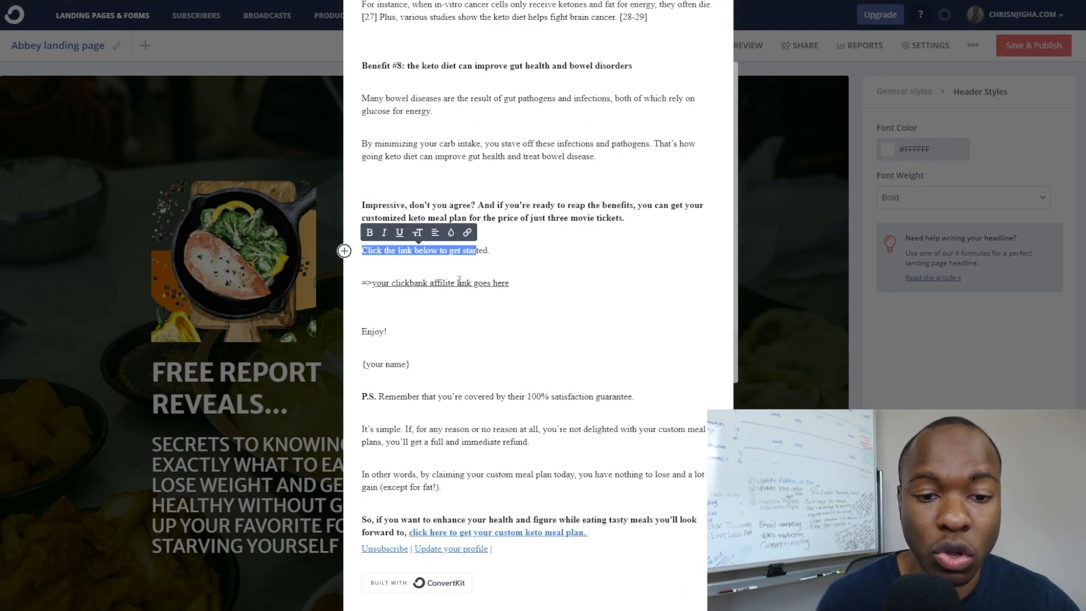
# Select the affiliate link placeholder text and check which URL it currently links to.
pyautogui.moveTo(519, 283); pyautogui.dragTo(355, 287)
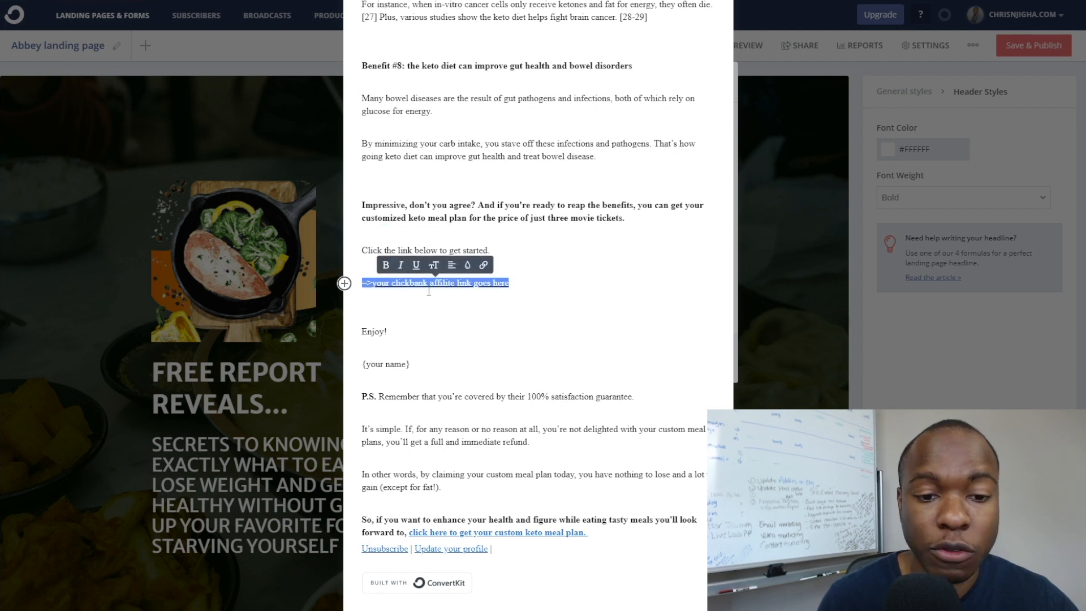
pyautogui.hotkey('alt', 'Tab')
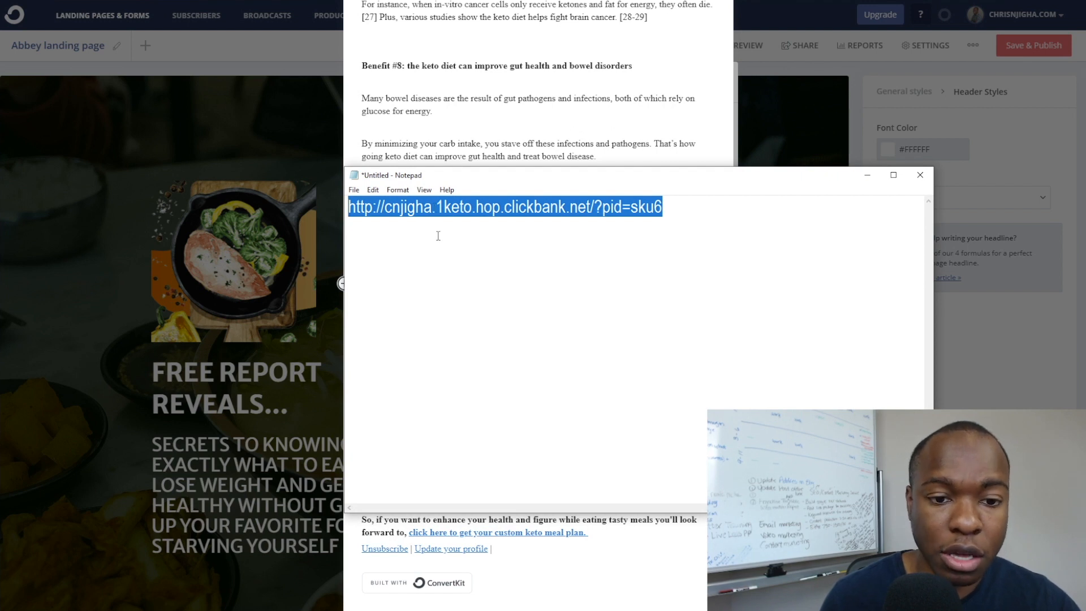
pyautogui.hotkey('alt', 'Tab')
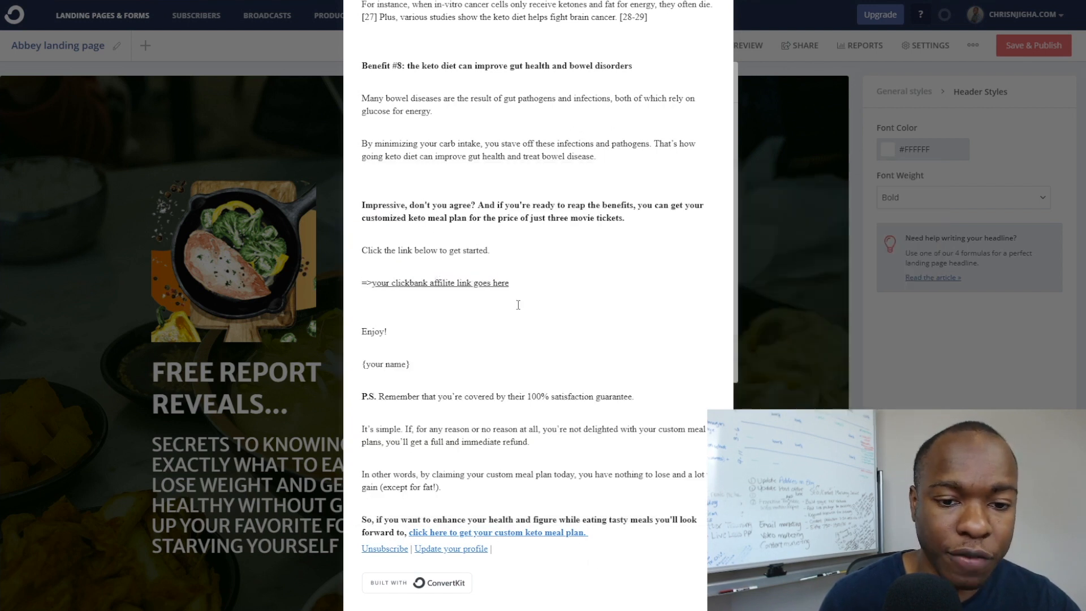
pyautogui.moveTo(510, 283); pyautogui.dragTo(424, 283)
pyautogui.click(540, 292)
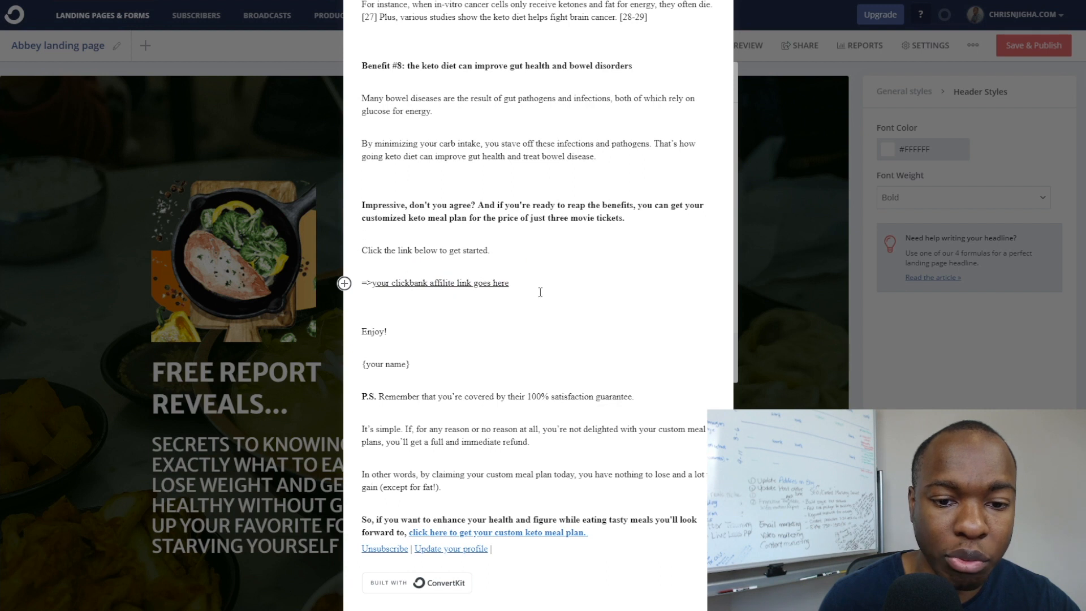
pyautogui.moveTo(510, 282); pyautogui.dragTo(377, 283)
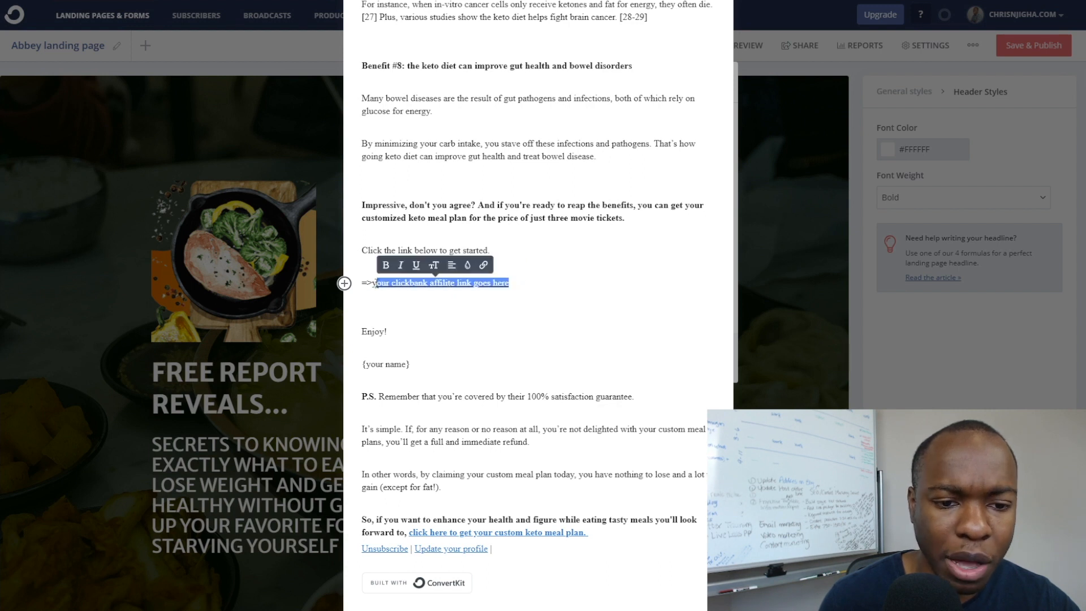
pyautogui.click(371, 284)
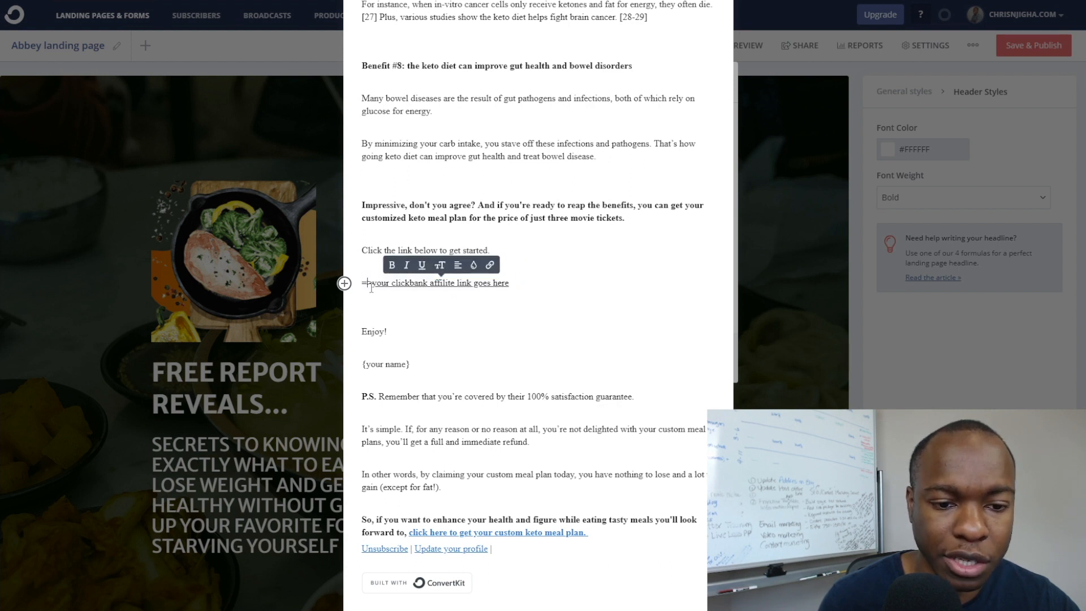
pyautogui.moveTo(372, 285); pyautogui.dragTo(509, 283)
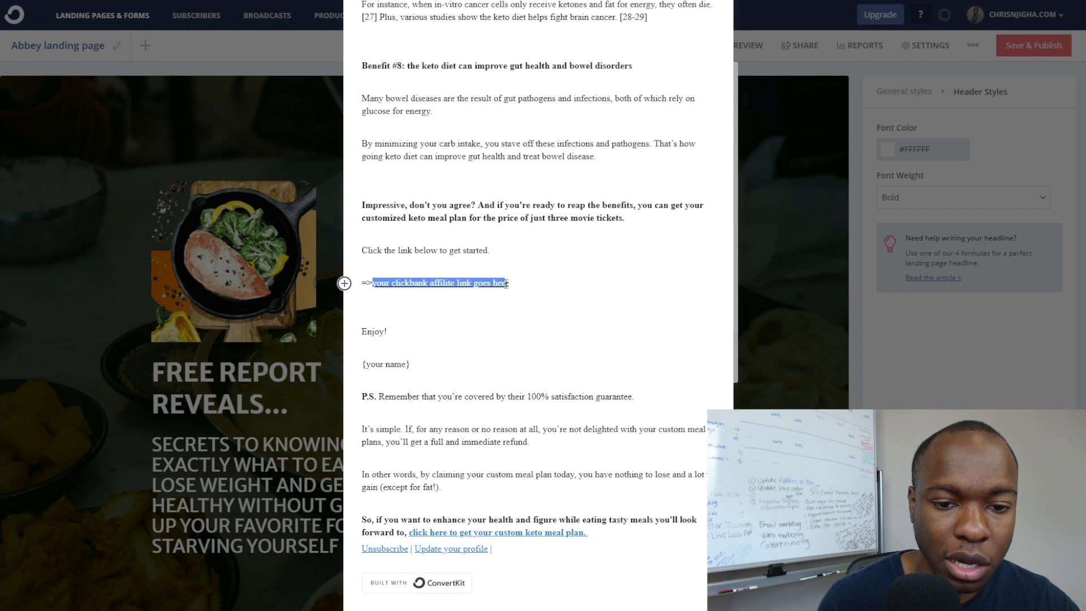
pyautogui.click(509, 282)
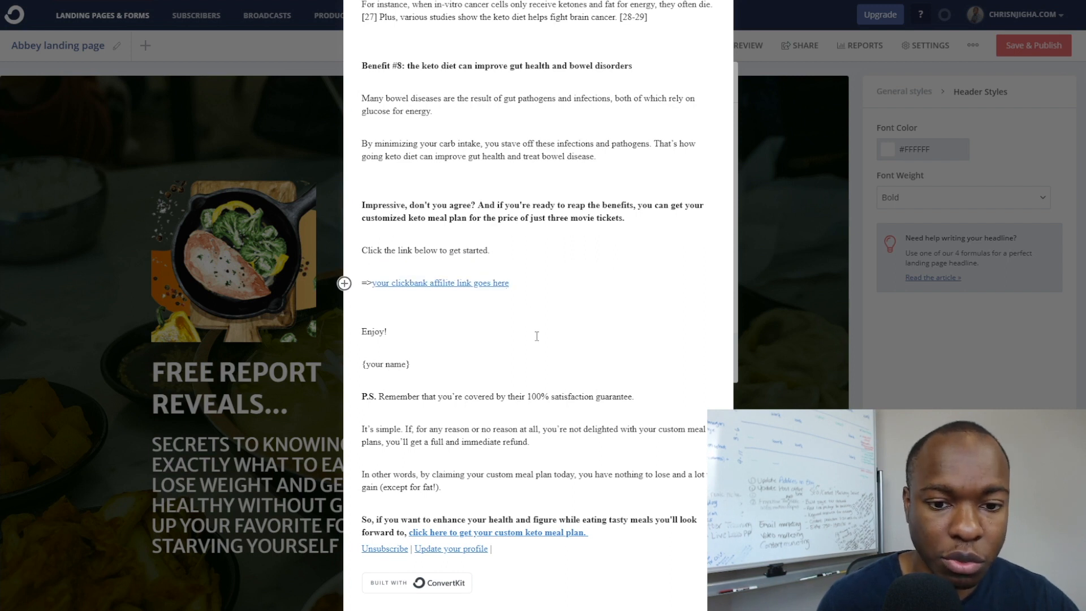
pyautogui.doubleClick(437, 282)
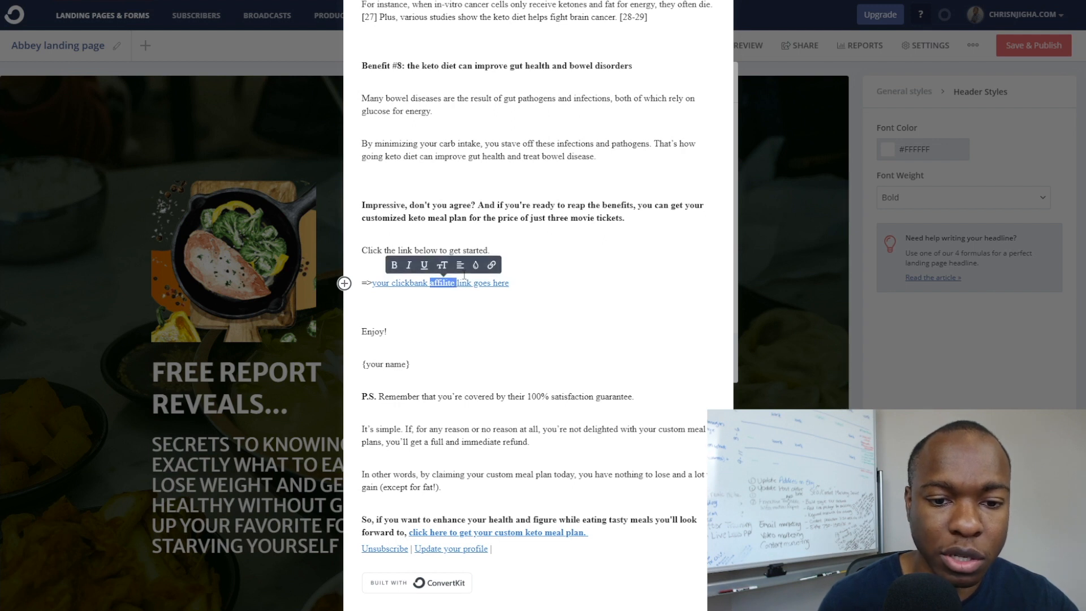
pyautogui.click(491, 265)
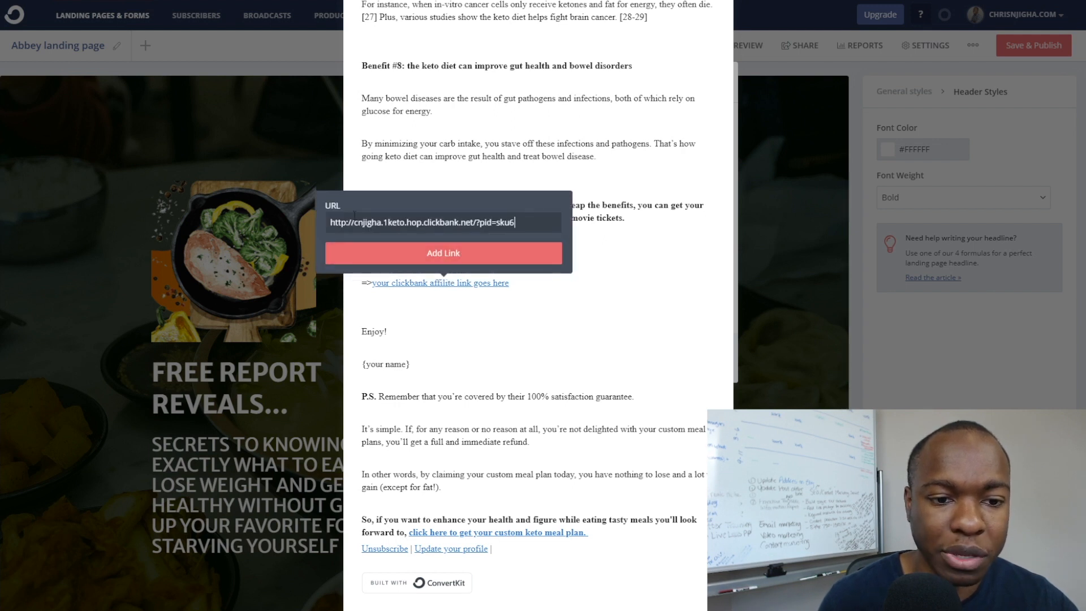
pyautogui.click(526, 293)
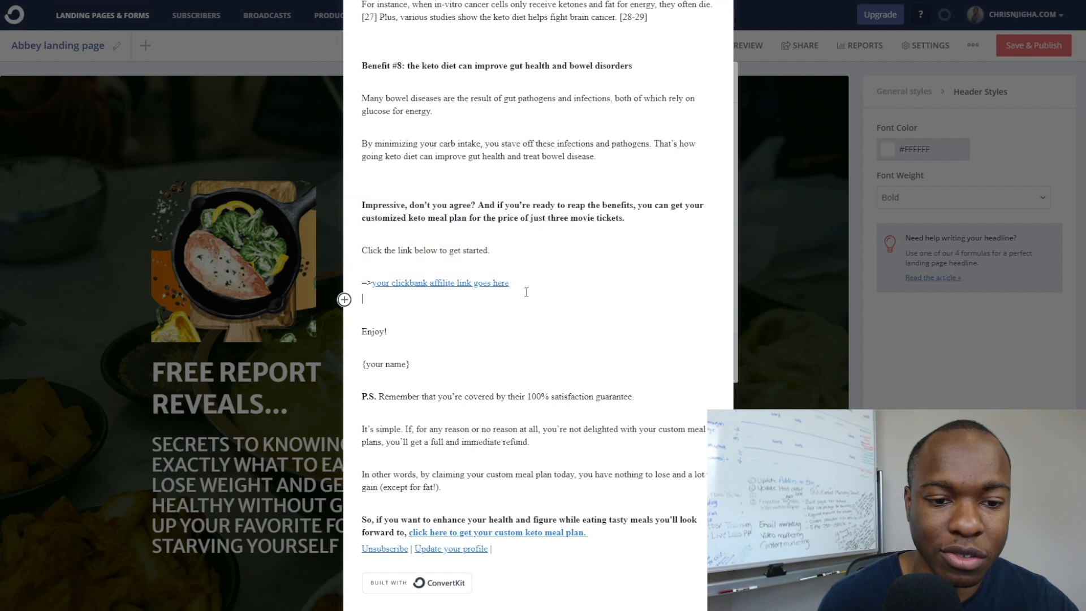
# Replace the placeholder with 'CLICK HERE TO GET STARTED' linked to the ClickBank hoplink.
pyautogui.moveTo(526, 285); pyautogui.dragTo(372, 284)
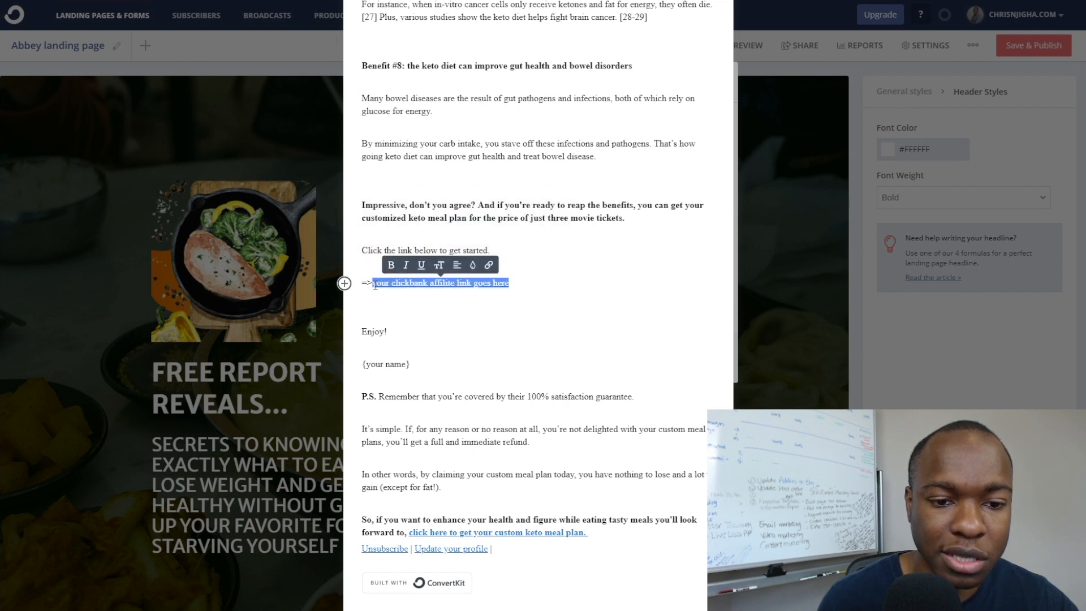
pyautogui.write('CLICK ')
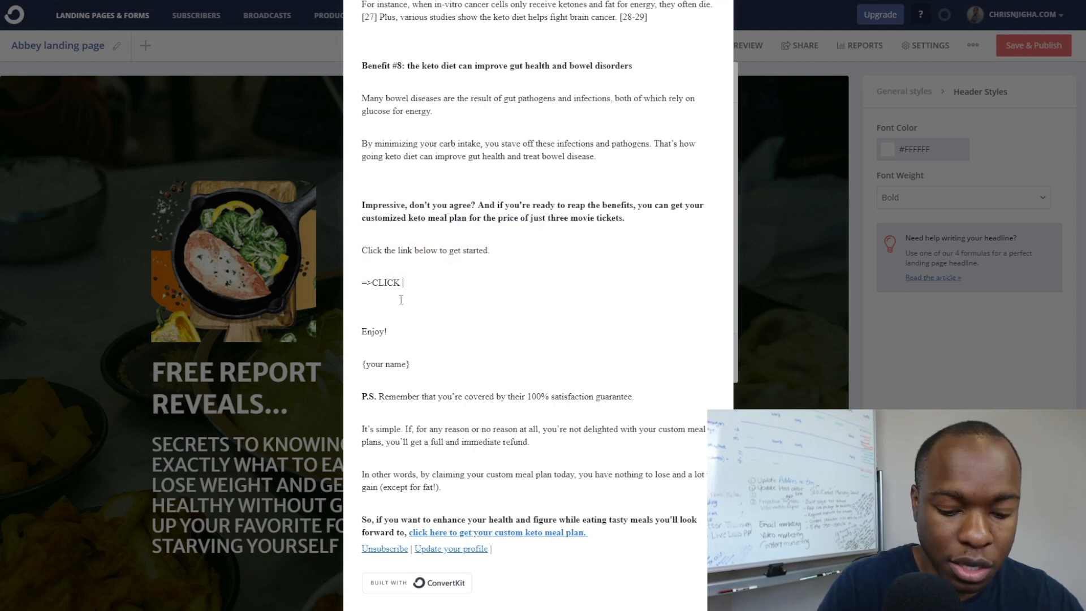
pyautogui.write('HERE TO GET STARTED')
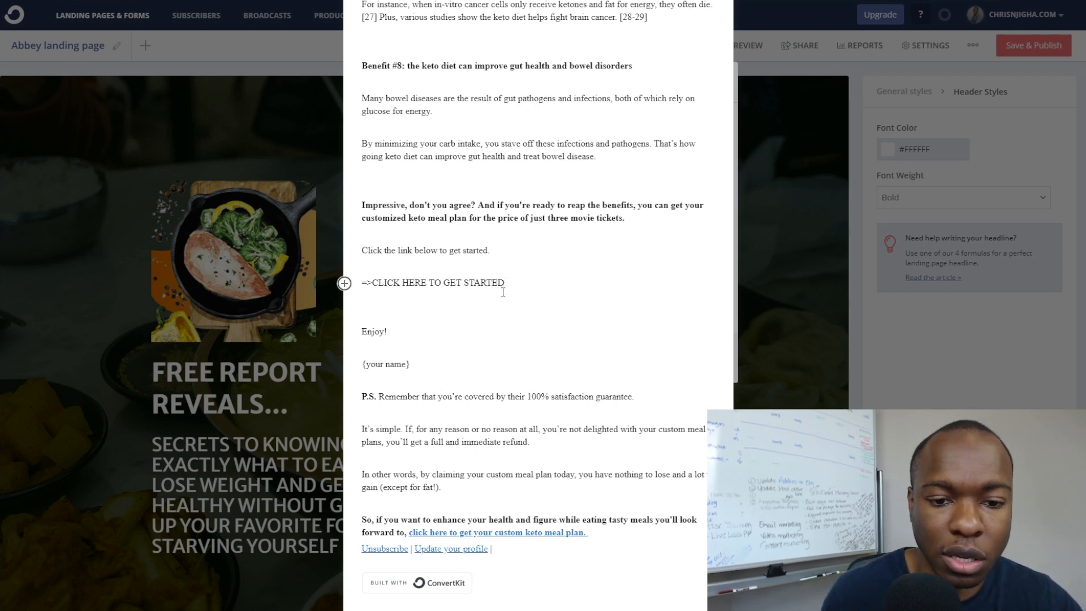
pyautogui.moveTo(505, 282); pyautogui.dragTo(377, 282)
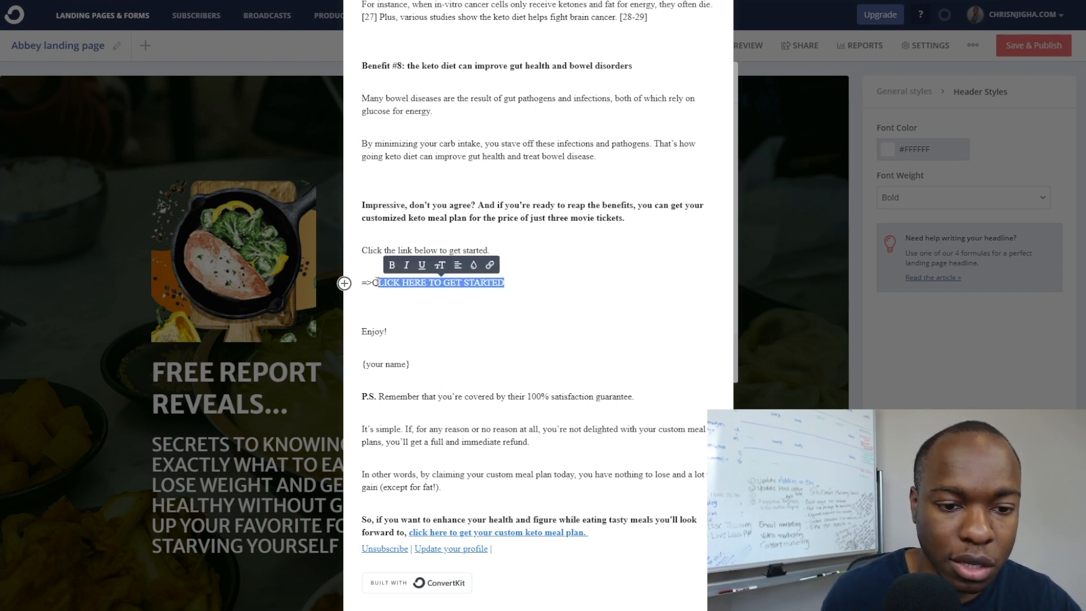
pyautogui.click(489, 269)
pyautogui.hotkey('ctrl', 'v')
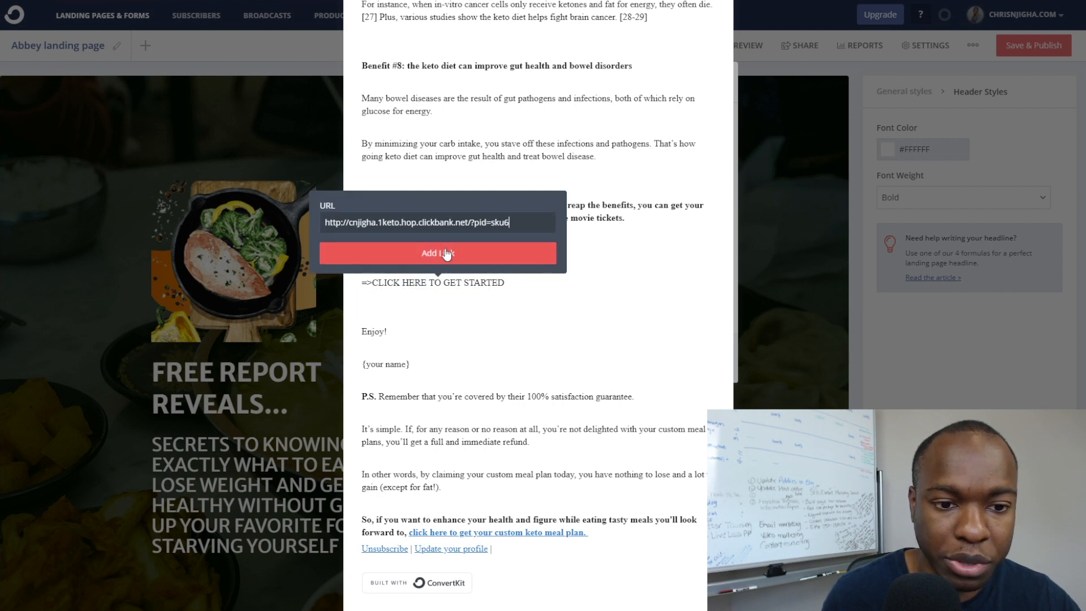
pyautogui.click(437, 255)
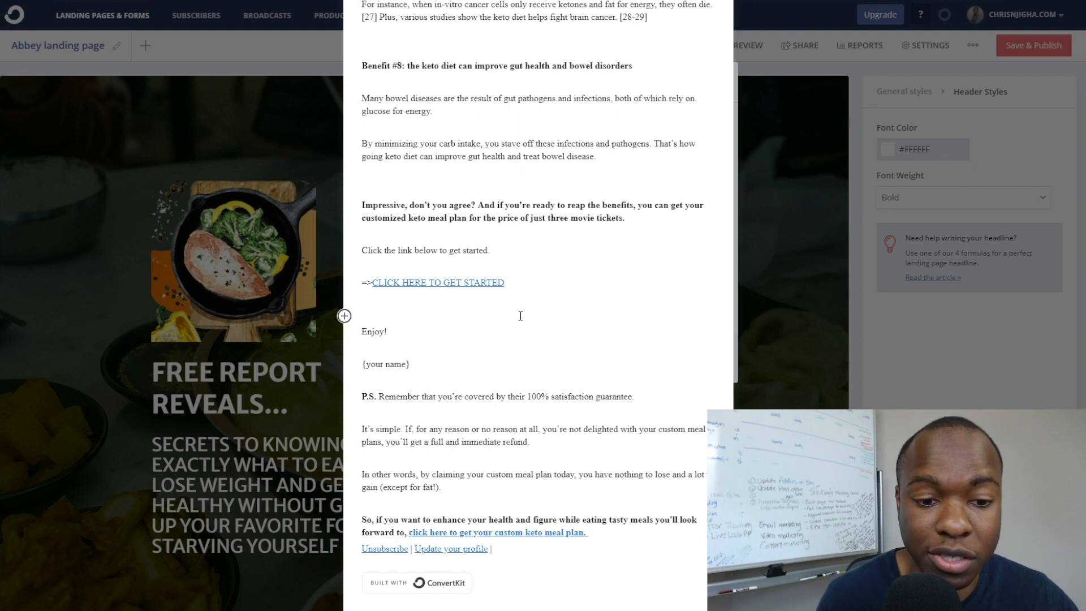
pyautogui.moveTo(419, 365); pyautogui.dragTo(361, 364)
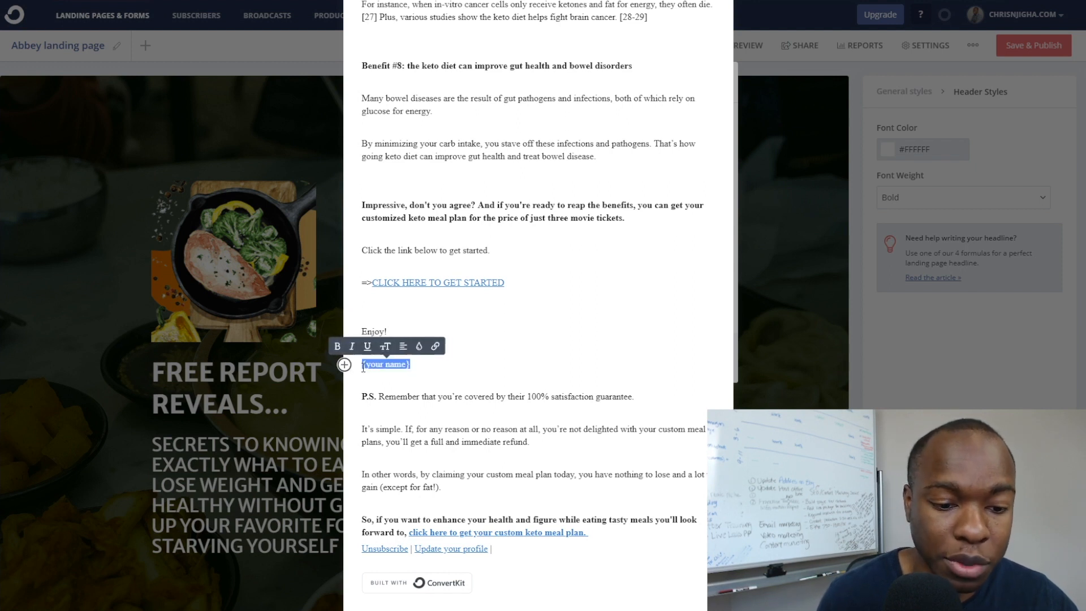
# Replace {your name} with the sender's first name and save the incentive email.
pyautogui.write('Chris')
pyautogui.click(482, 351)
pyautogui.scroll(-2, 483, 351)
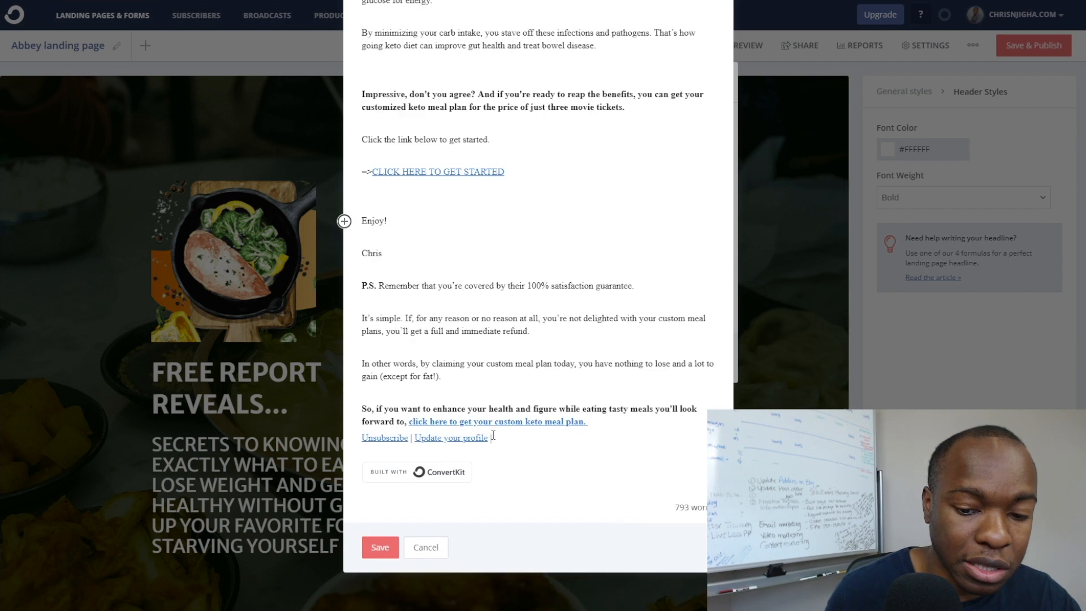
pyautogui.click(380, 542)
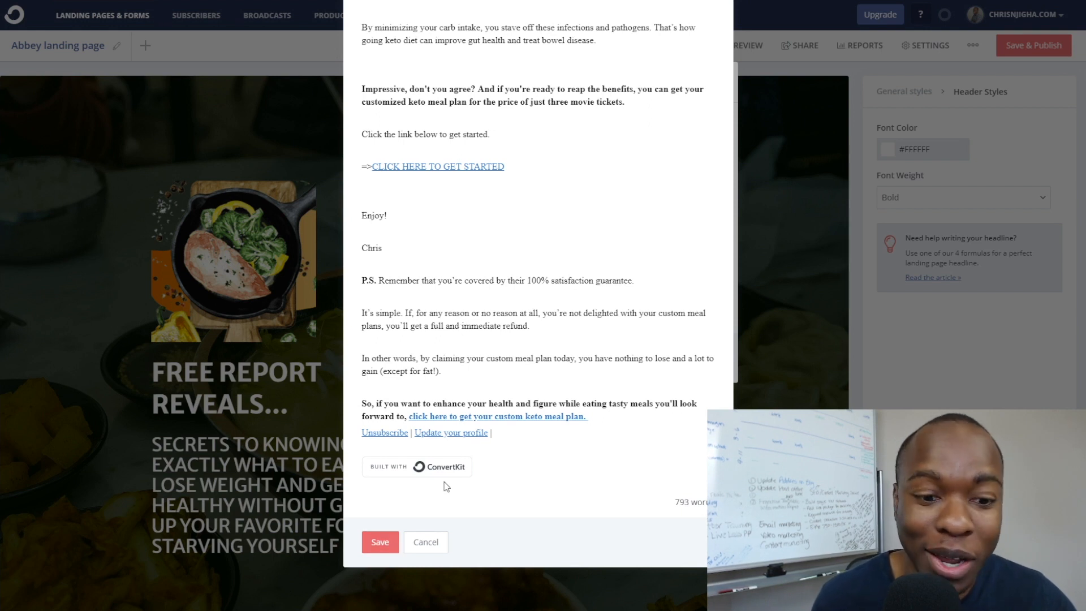
# Retry saving and review the warning that a confirm button or link is required.
pyautogui.click(385, 541)
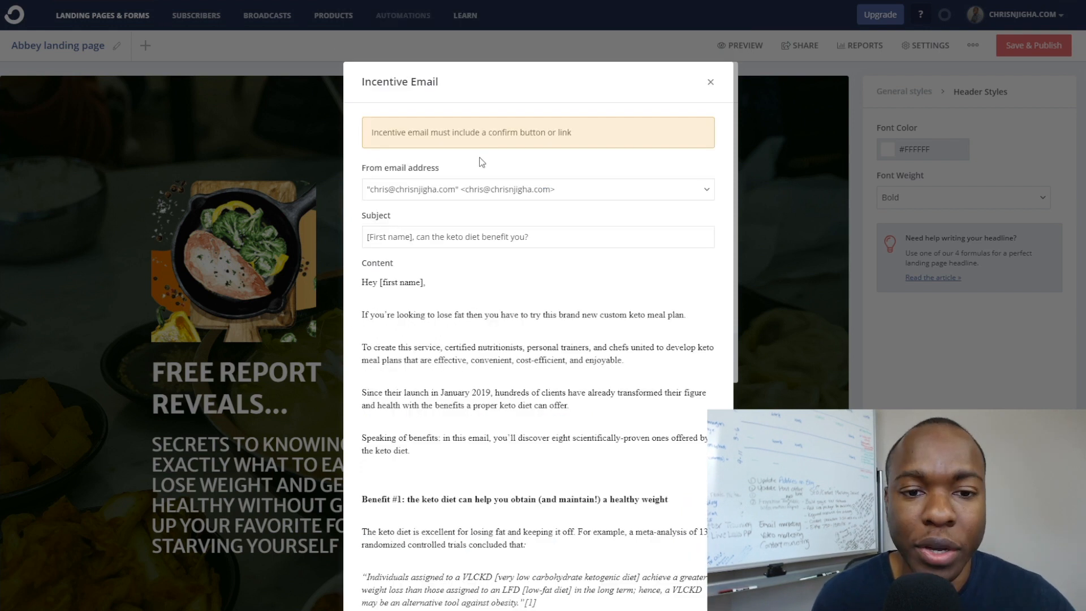
pyautogui.press('ctrl')
pyautogui.moveTo(486, 136); pyautogui.dragTo(581, 137)
pyautogui.scroll(-20, 537, 336)
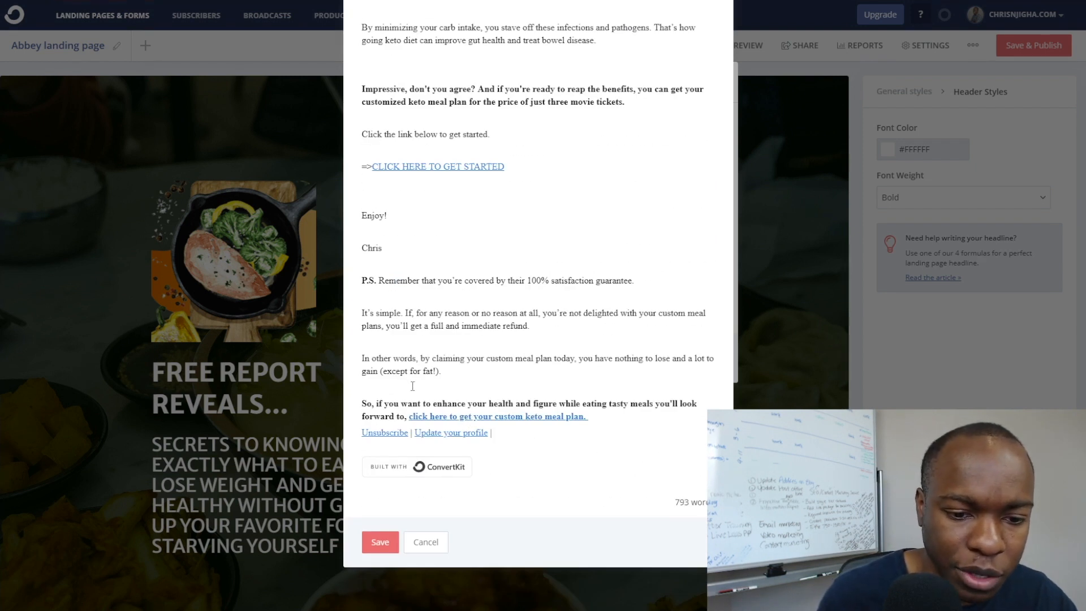
pyautogui.scroll(20, 523, 339)
pyautogui.press('ctrl')
pyautogui.press('ctrl')
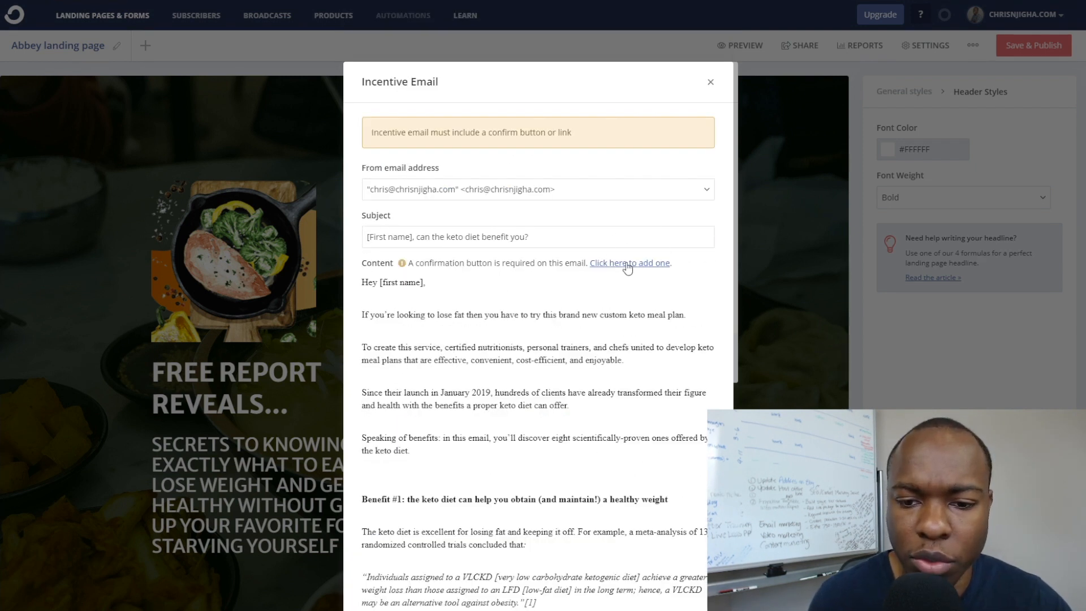
# Add a confirm button and the line 'Please confirm your subscription to this email list.', then save.
pyautogui.click(626, 264)
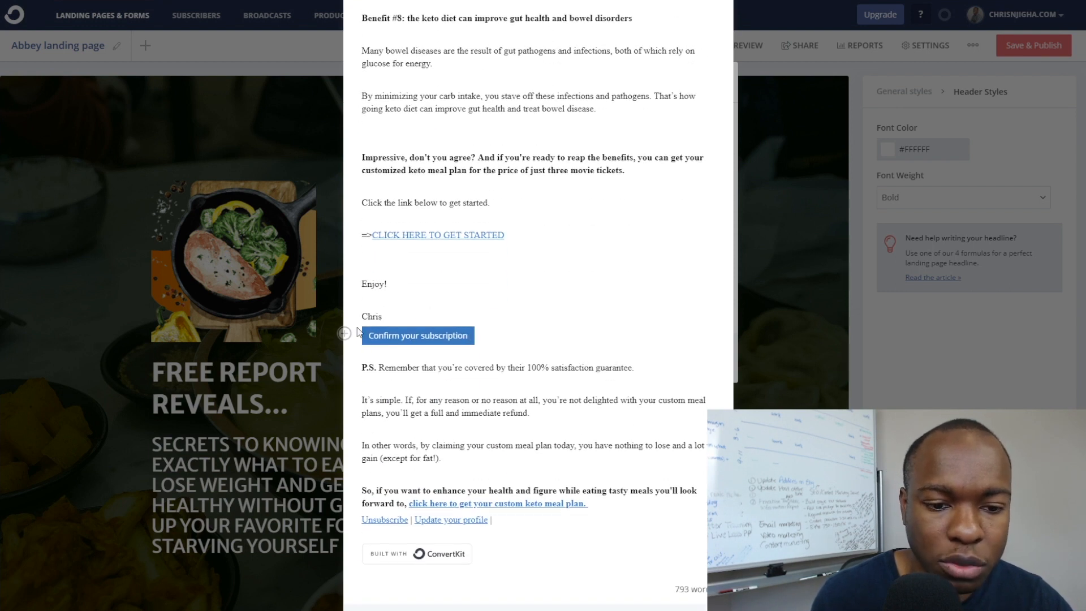
pyautogui.click(395, 318)
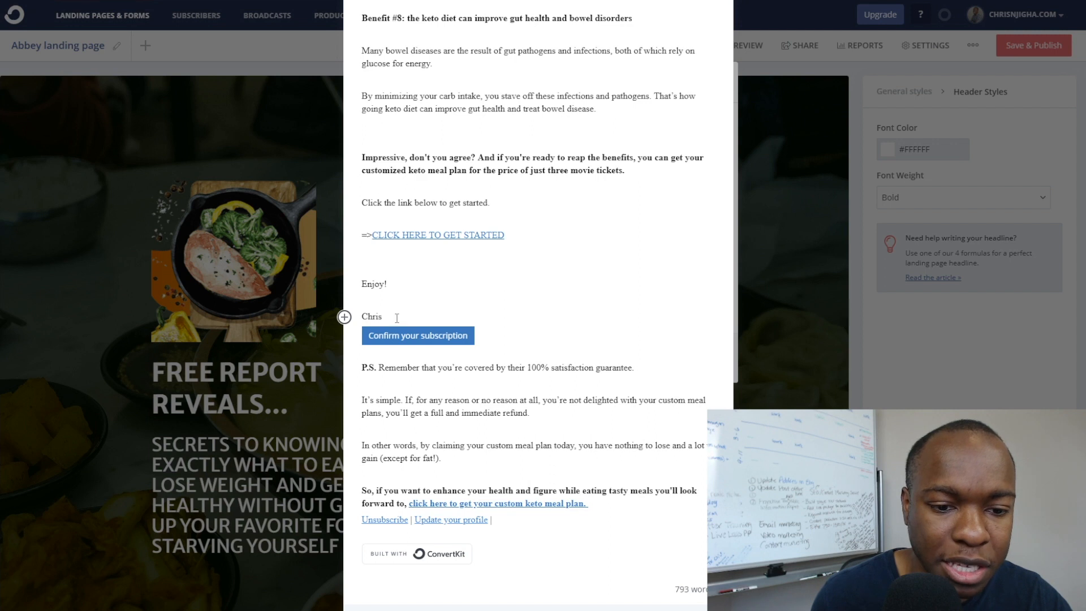
pyautogui.press('Return')
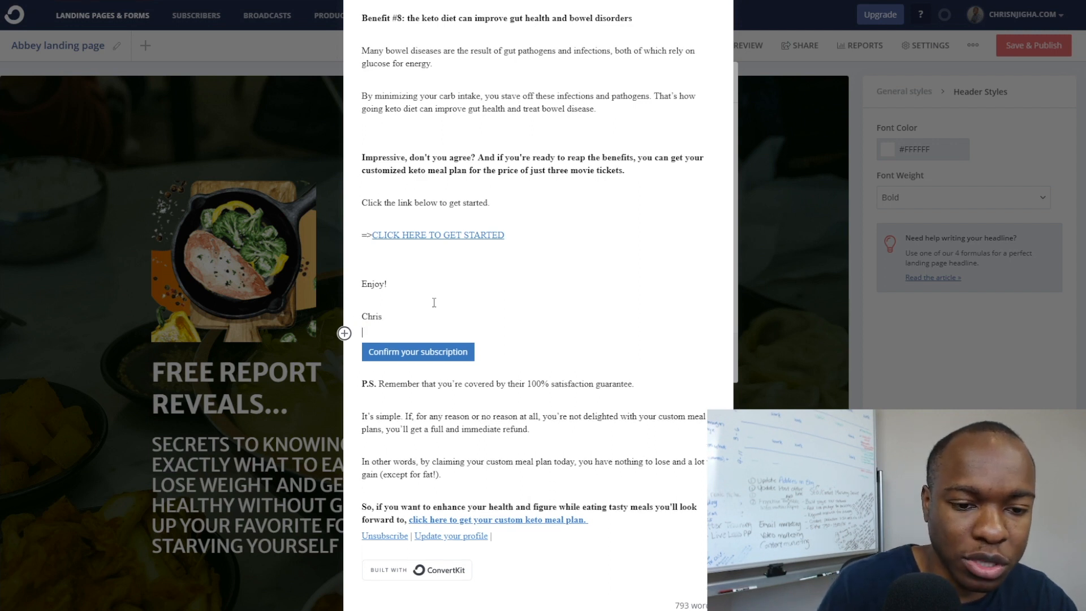
pyautogui.write('Ple')
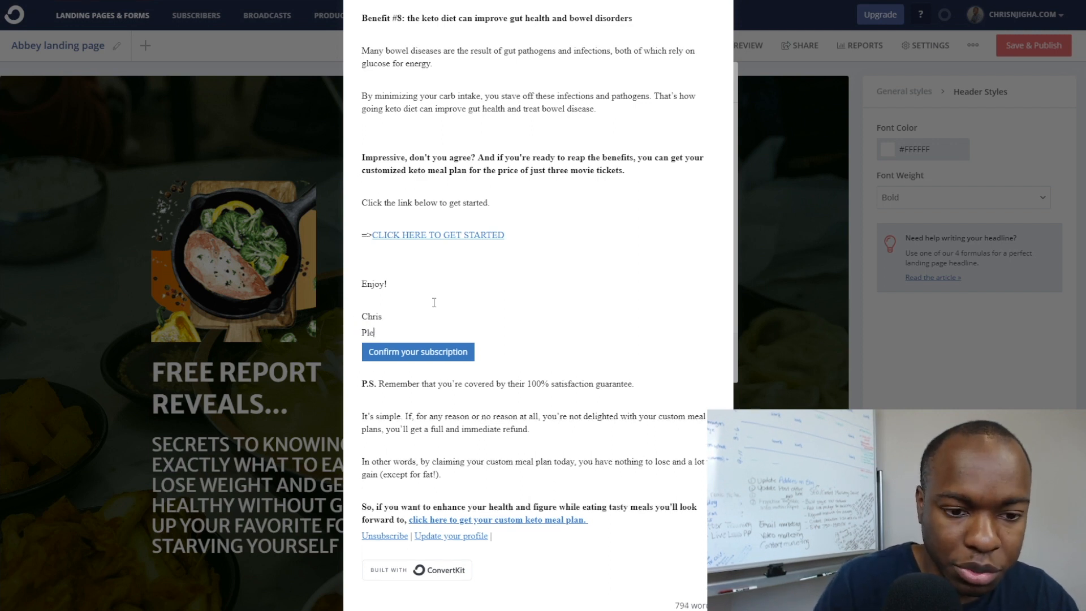
pyautogui.write('ase confirm your sub')
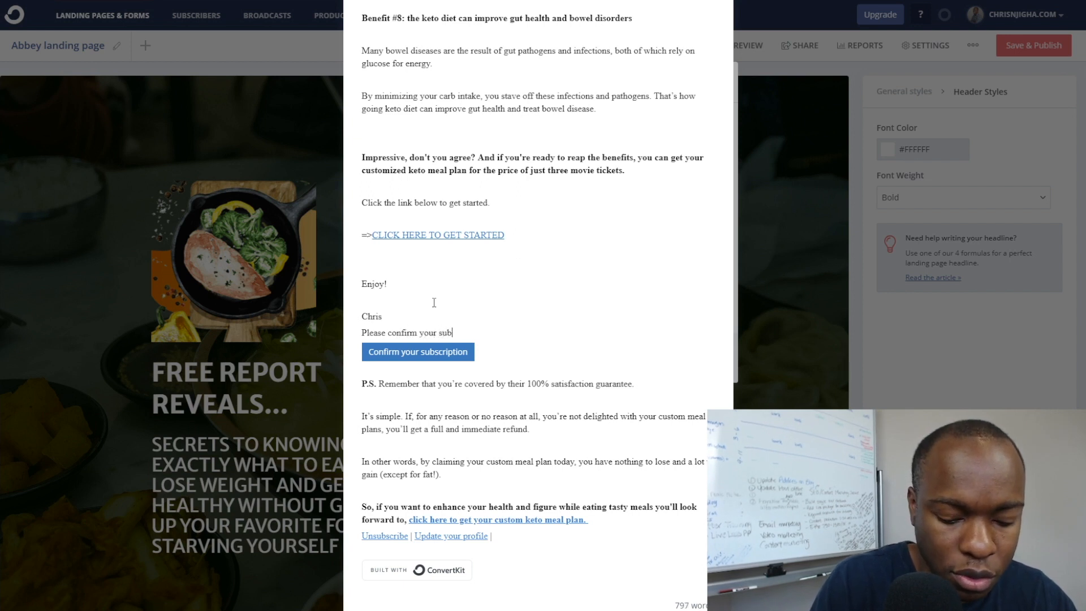
pyautogui.write('scriptio')
pyautogui.press('BackSpace')
pyautogui.write('iption to ')
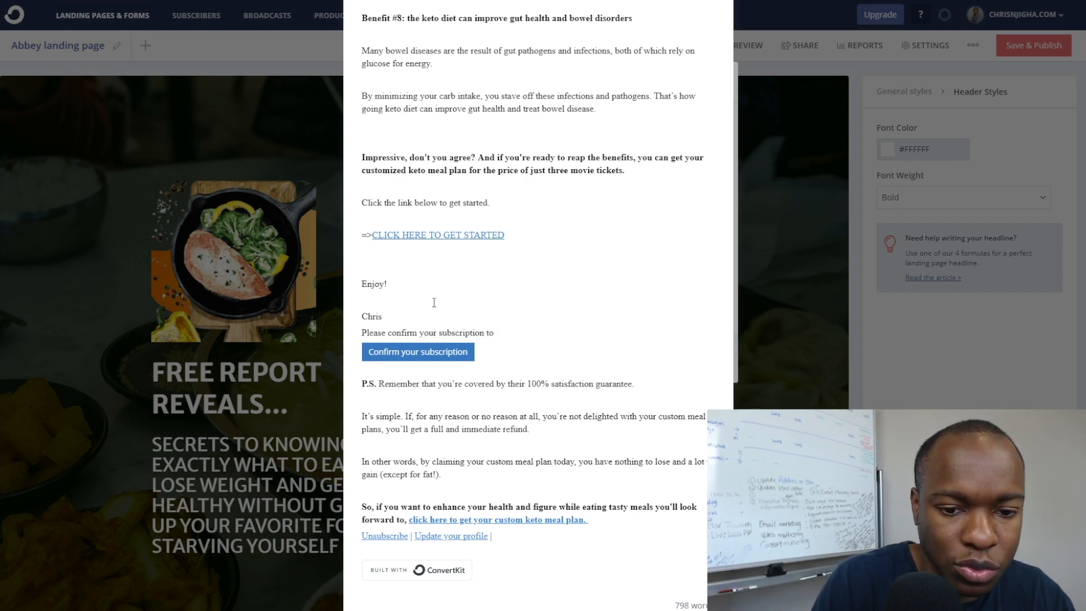
pyautogui.write('this email list.')
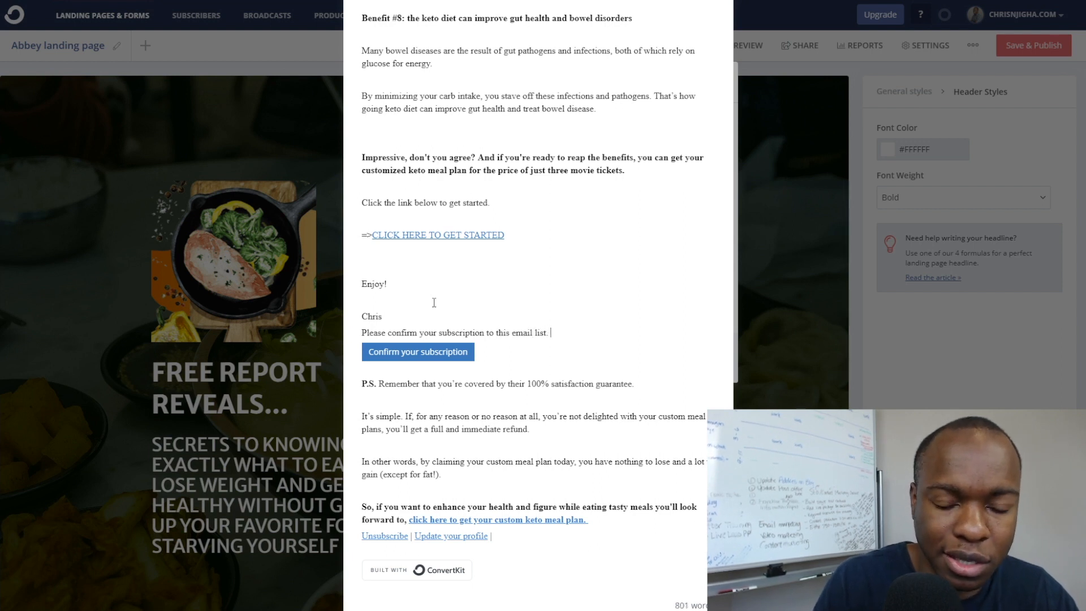
pyautogui.scroll(-3, 434, 340)
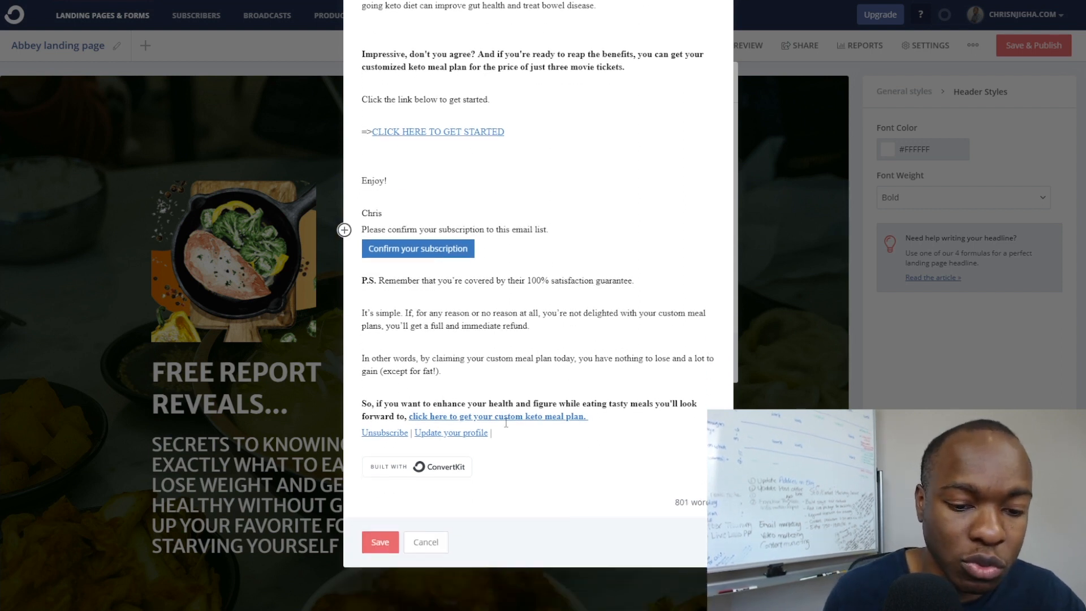
pyautogui.click(375, 542)
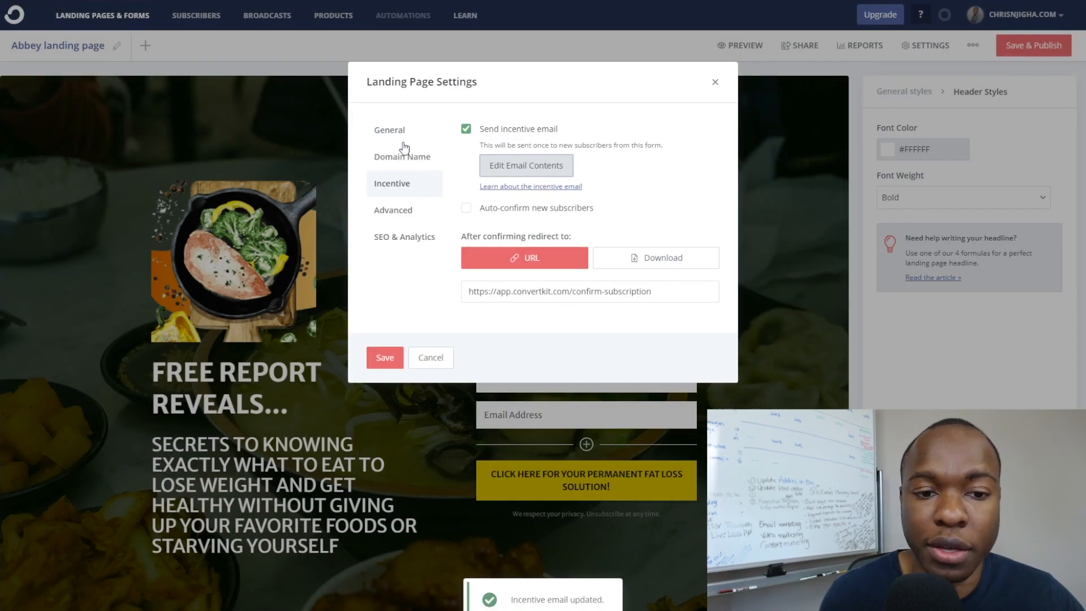
# Review the Advanced and SEO & Analytics landing page settings, save them, and publish the page.
pyautogui.click(400, 213)
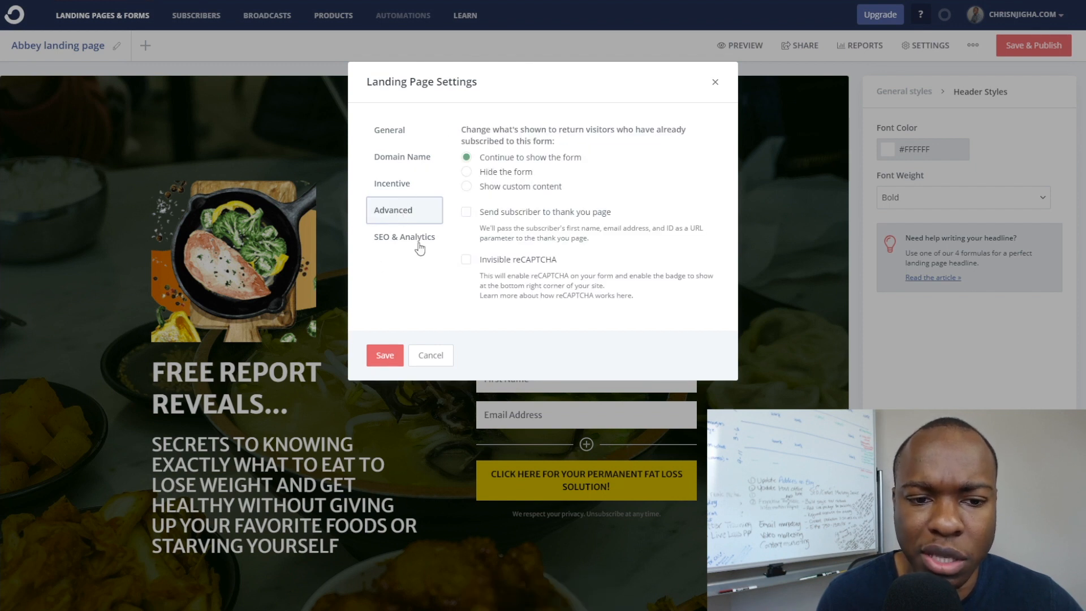
pyautogui.click(395, 238)
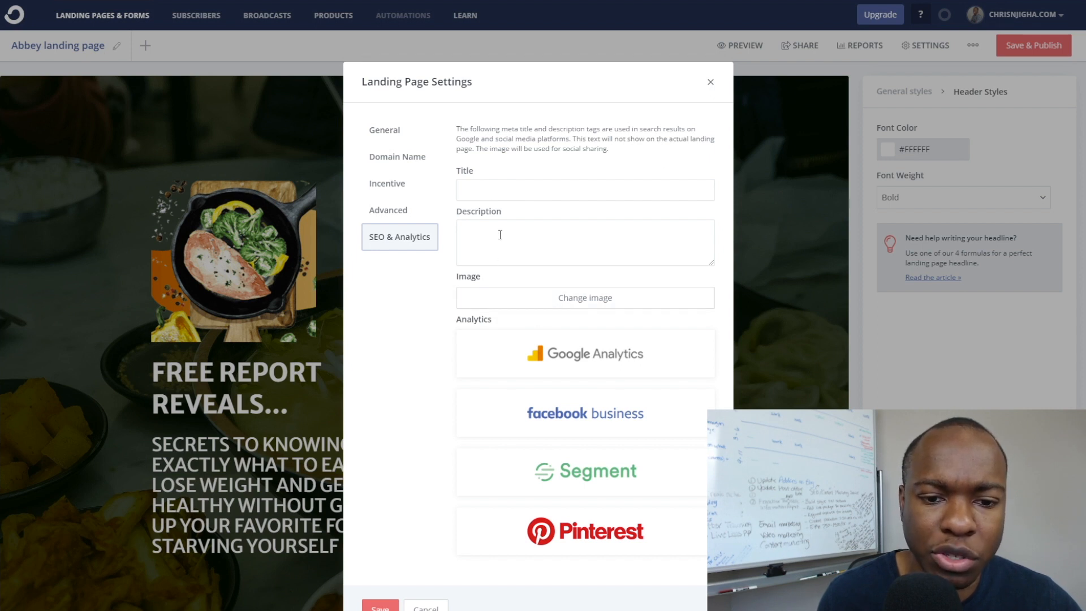
pyautogui.scroll(-1, 450, 435)
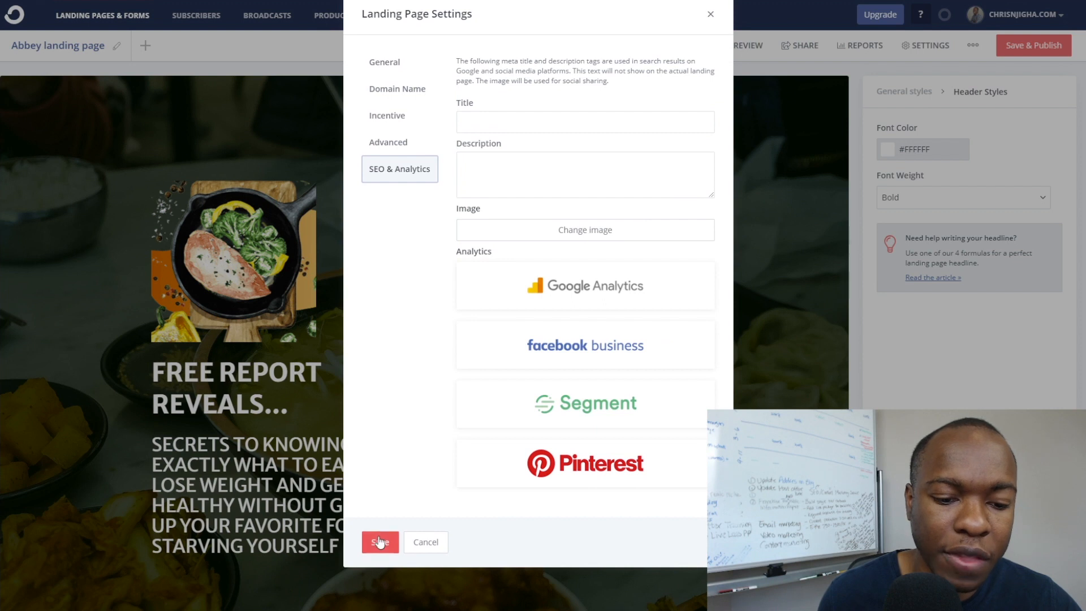
pyautogui.click(380, 541)
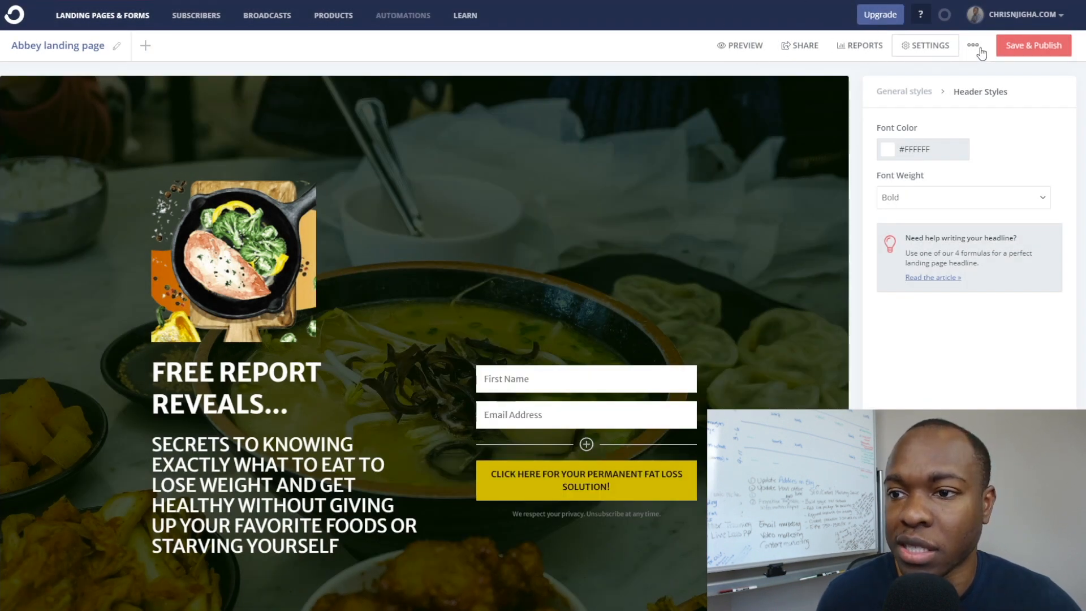
pyautogui.click(1020, 51)
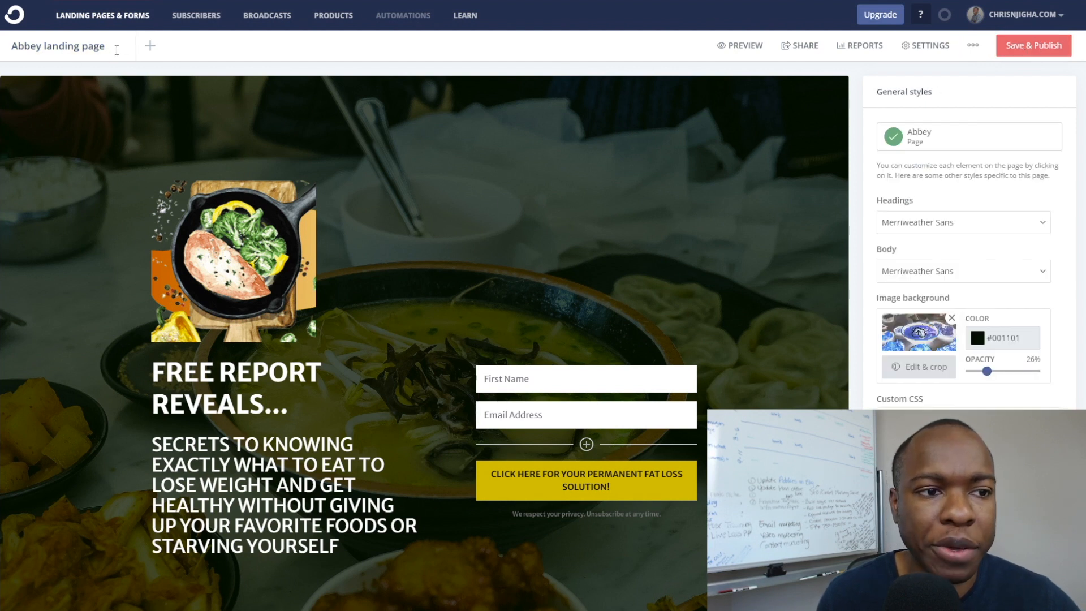
# Retitle the page from 'Abbey landing page' to 'Keto Diet Page' and publish the change.
pyautogui.moveTo(123, 43); pyautogui.dragTo(10, 46)
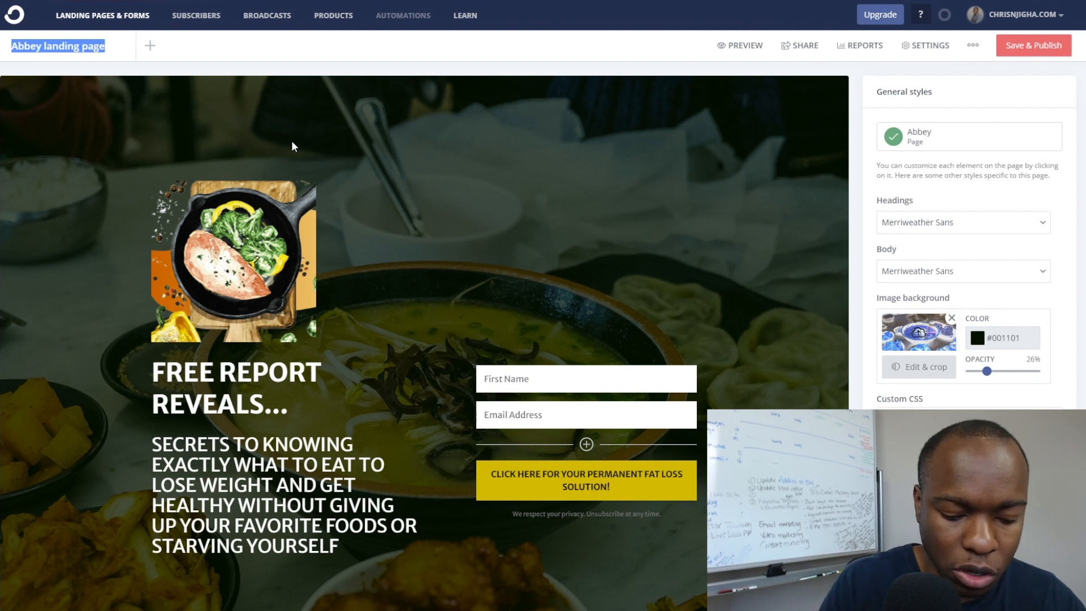
pyautogui.write('KET')
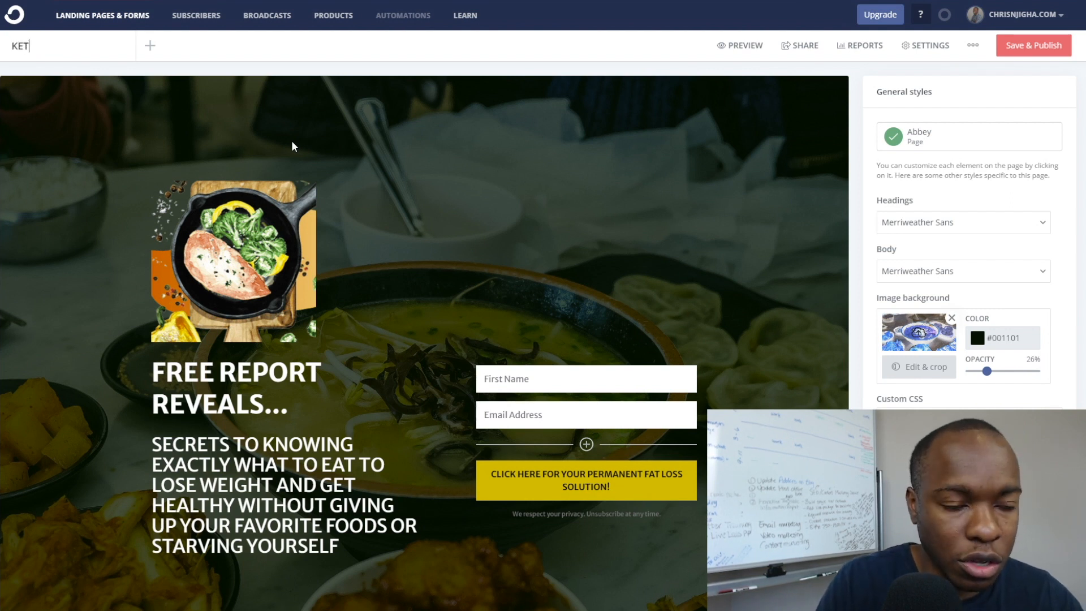
pyautogui.write('eto ')
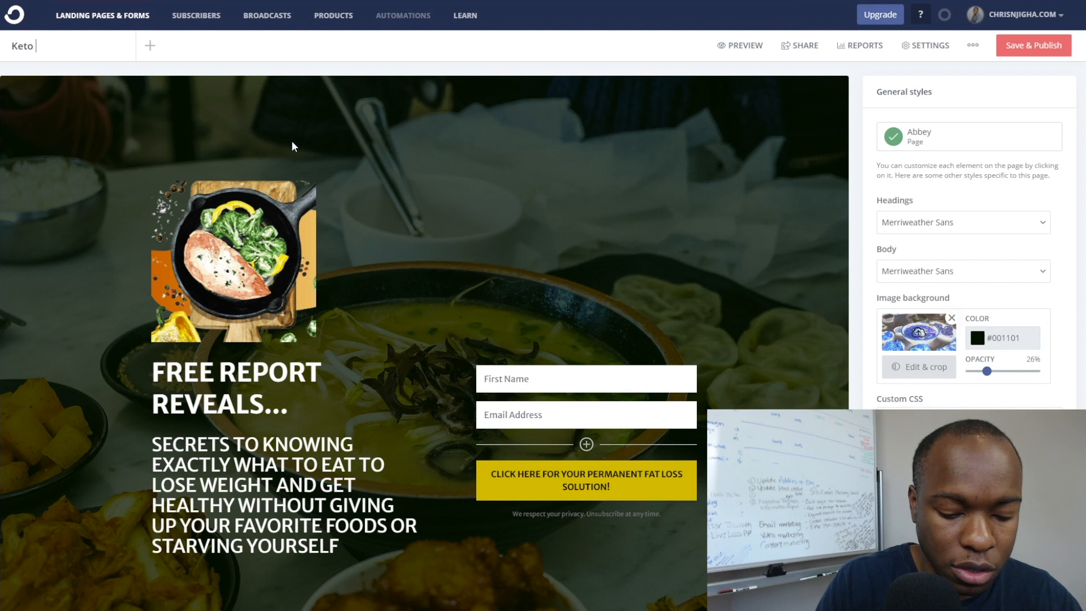
pyautogui.write('Diet Page')
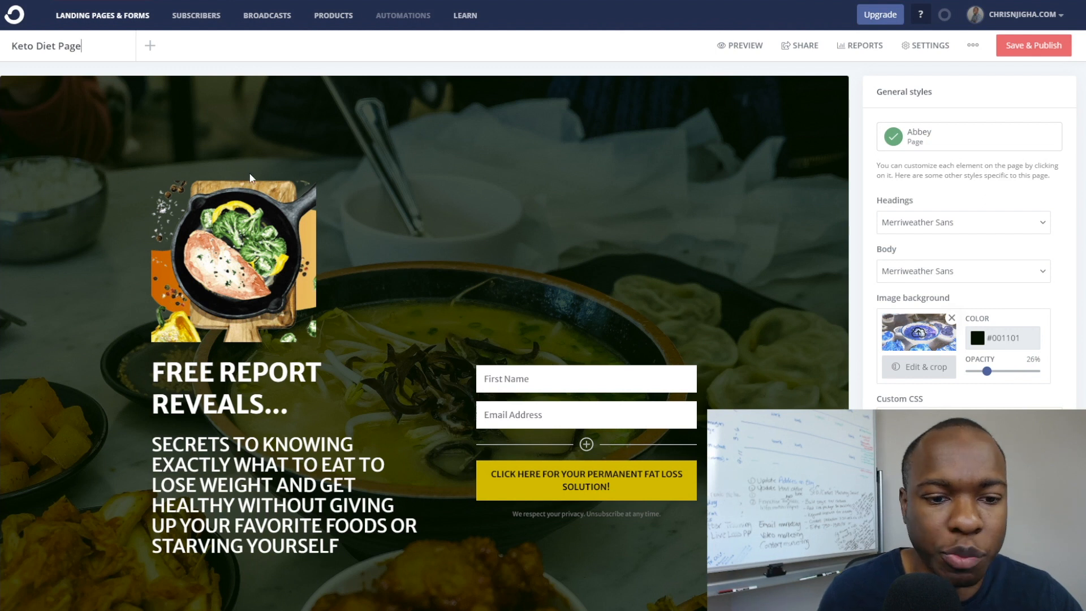
pyautogui.click(215, 56)
pyautogui.click(1030, 55)
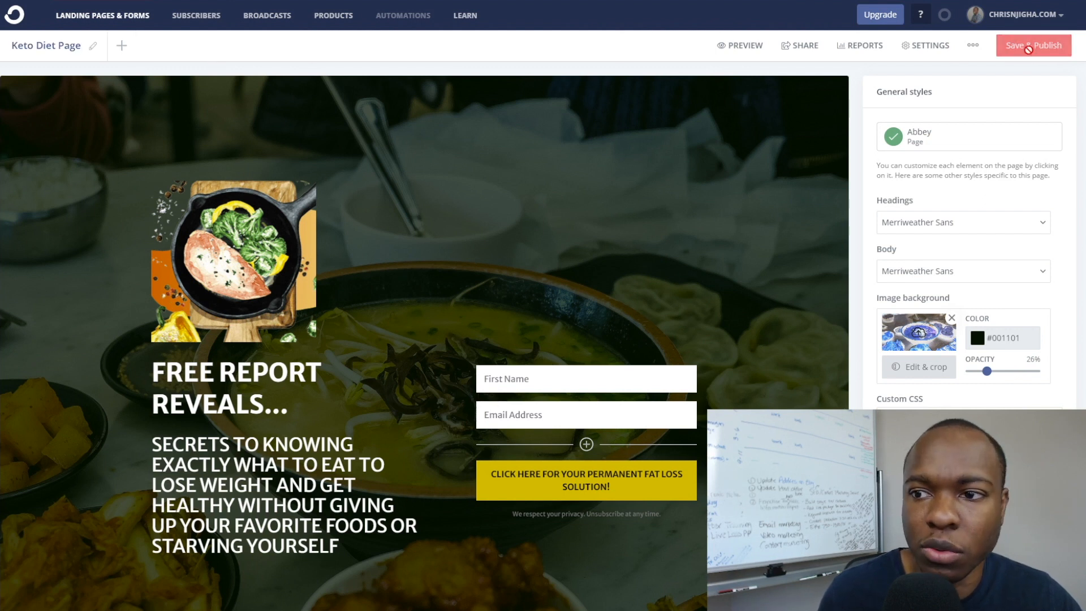
# Copy the Keto Diet Page's live ck.page share URL and switch over to Notepad.
pyautogui.click(801, 51)
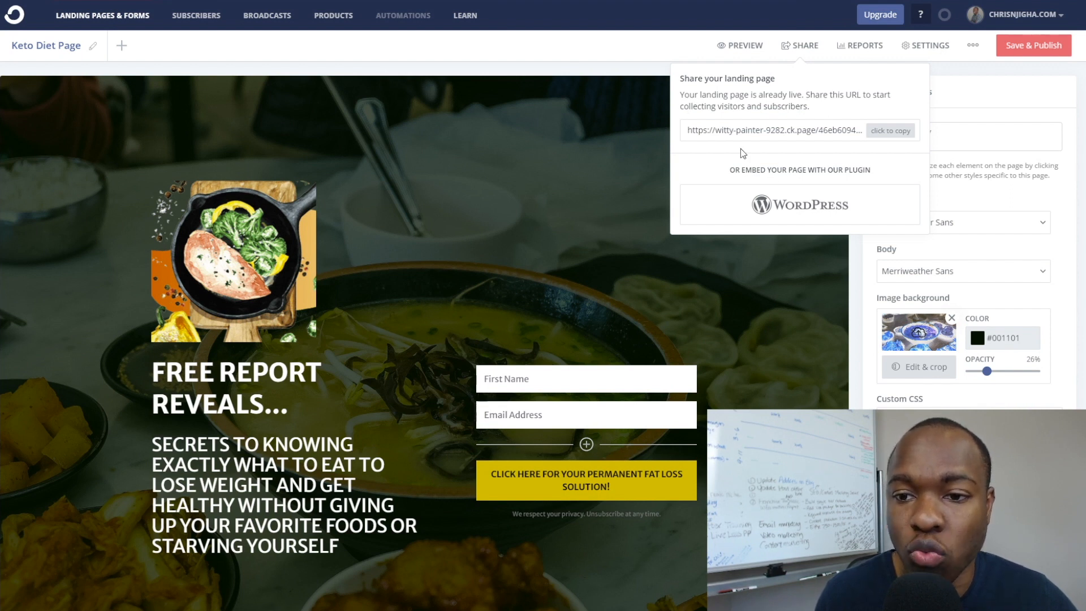
pyautogui.click(880, 135)
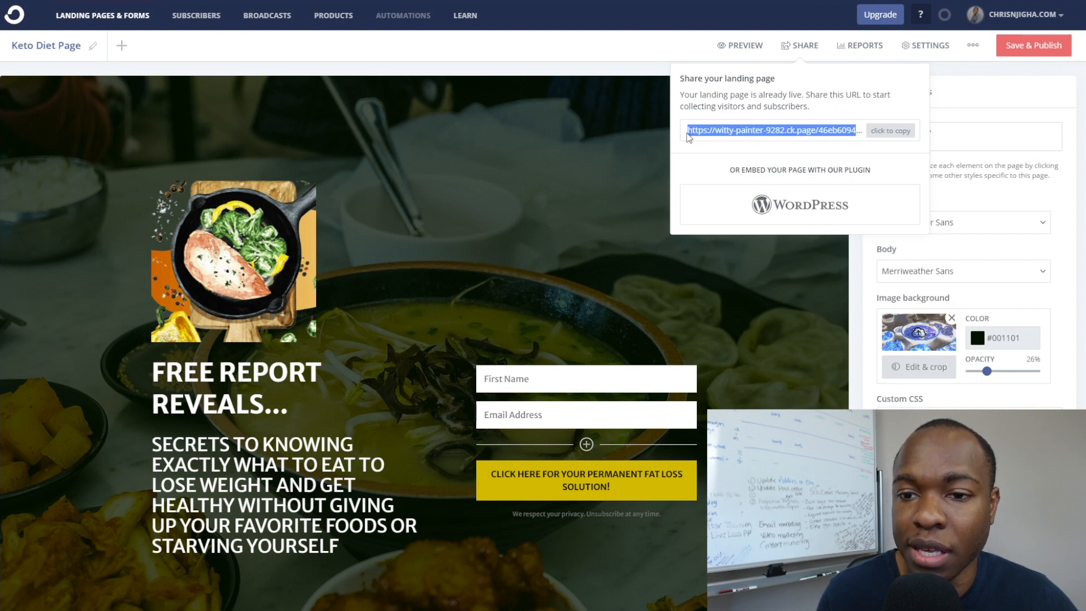
pyautogui.hotkey('alt', 'Tab')
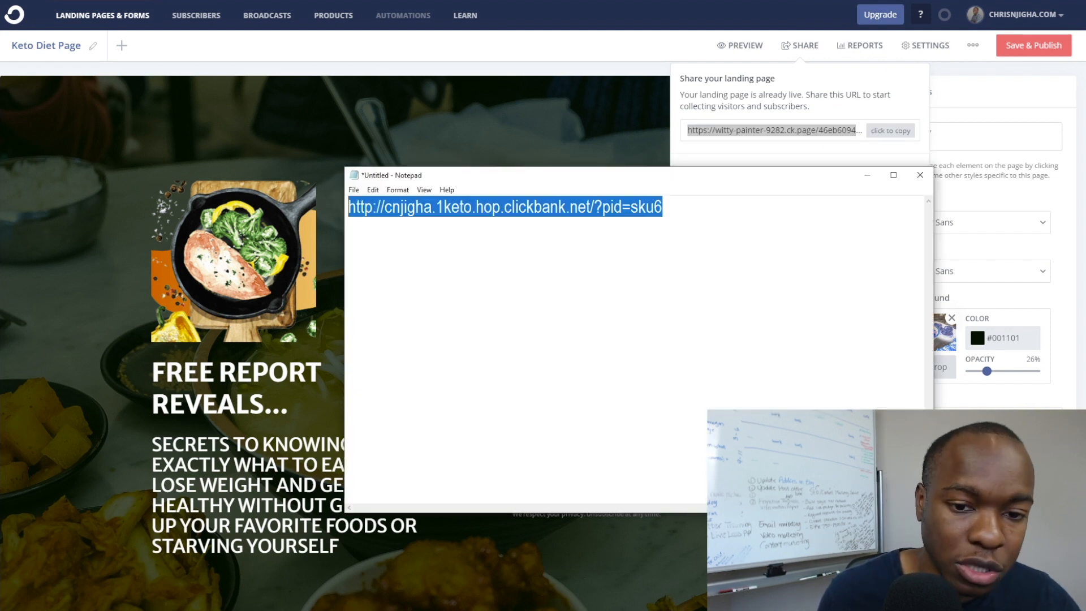
# Paste the ck.page URL below the ClickBank hop link, then open a new incognito window.
pyautogui.click(641, 235)
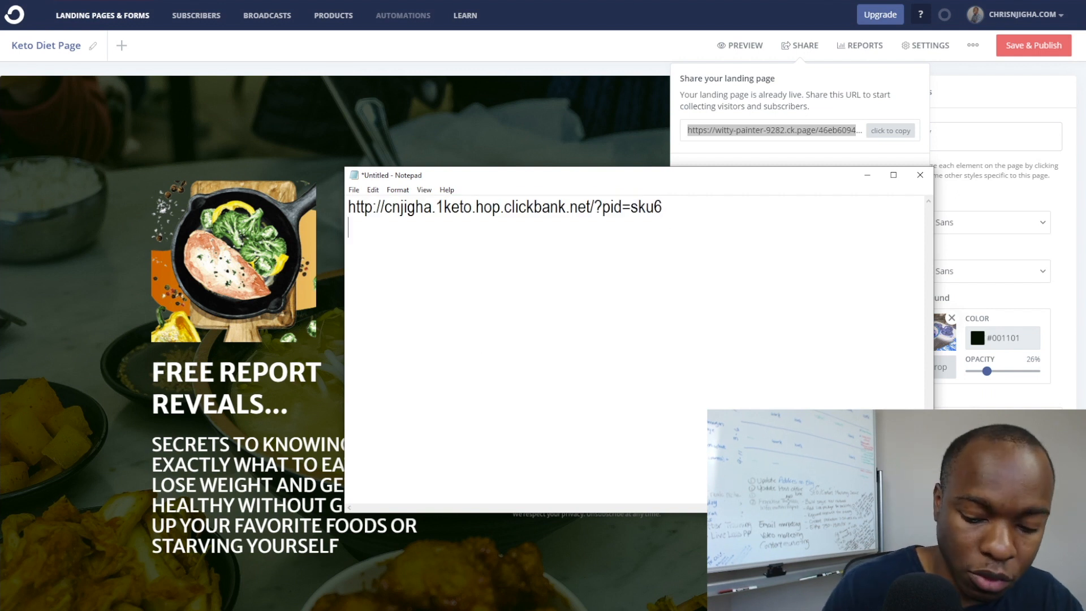
pyautogui.press('Return')
pyautogui.press('Return')
pyautogui.write('https://witty-painter-9282.ck.page/46eb609432')
pyautogui.press('Return')
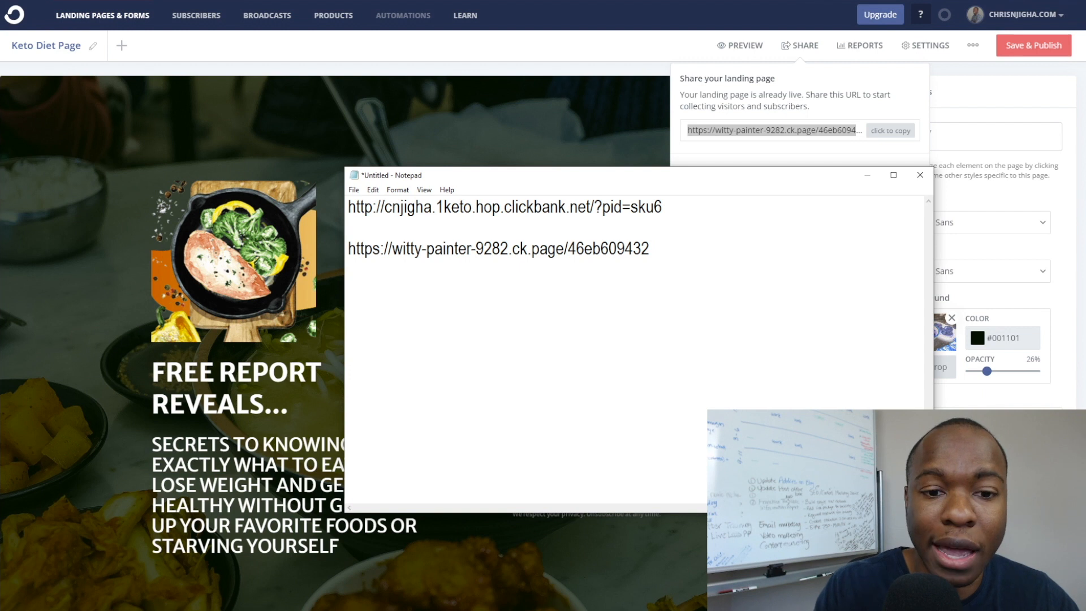
pyautogui.moveTo(660, 244); pyautogui.dragTo(348, 249)
pyautogui.hotkey('ctrl', 'c')
pyautogui.click(393, 259)
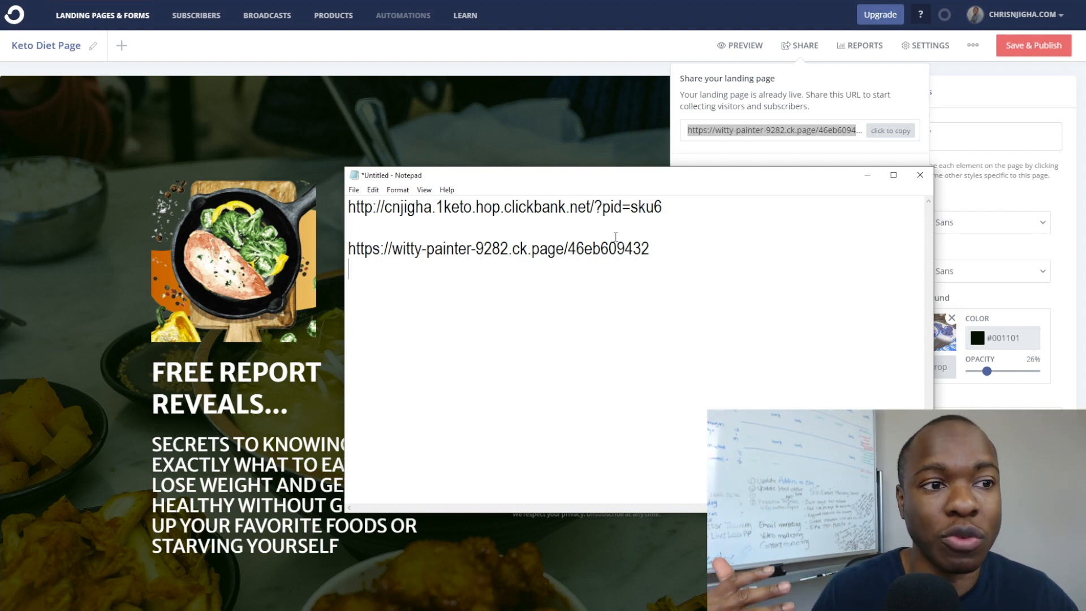
pyautogui.click(1075, 2)
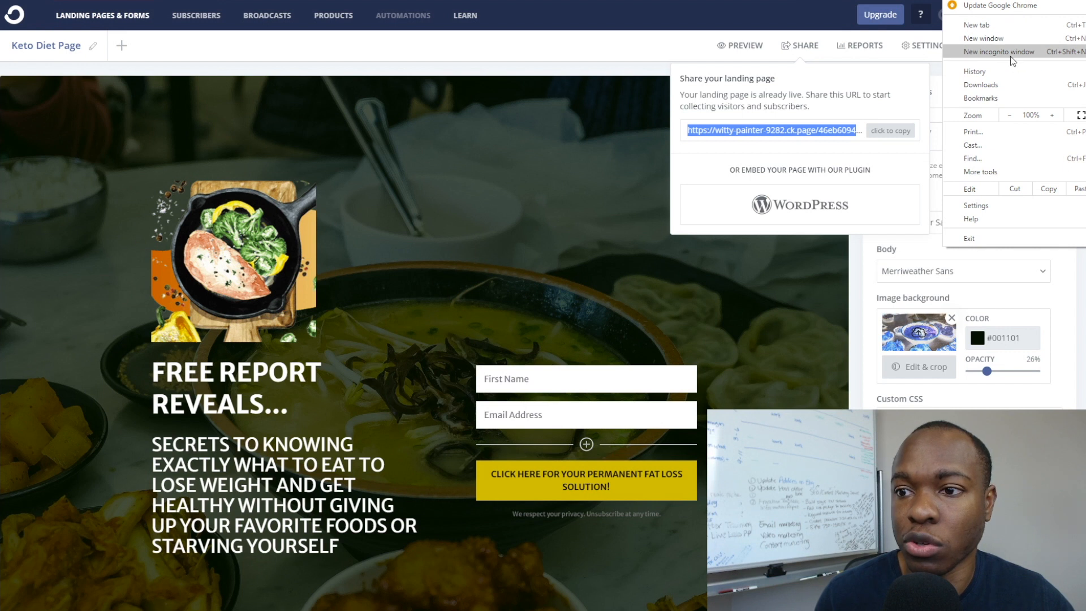
pyautogui.click(1010, 53)
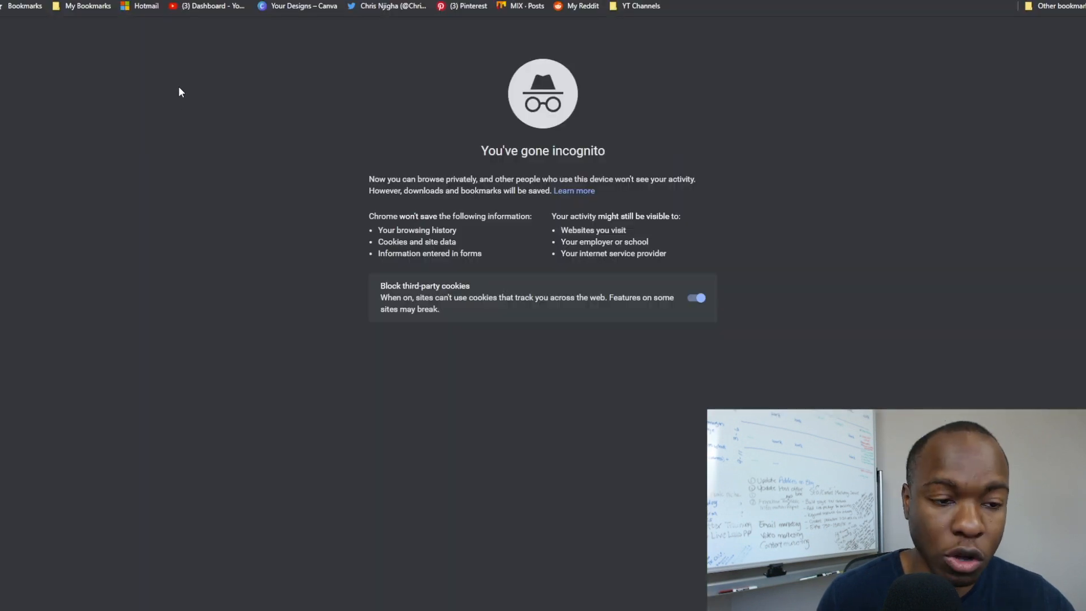
# Load the live Keto Diet Page privately and submit a test signup with a first name and e-mail.
pyautogui.hotkey('ctrl', 'v')
pyautogui.press('Return')
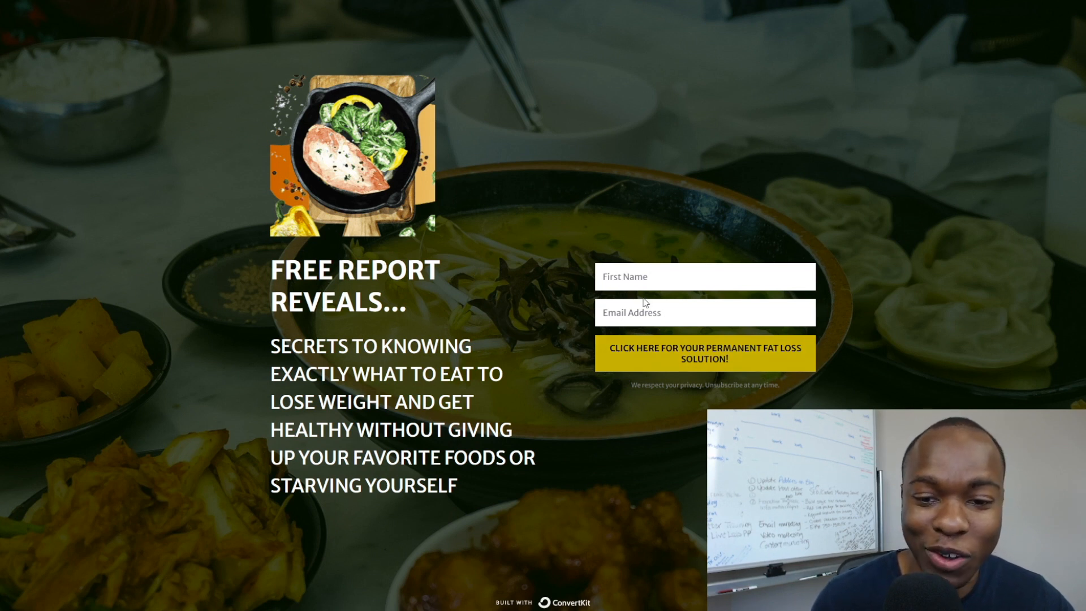
pyautogui.click(614, 277)
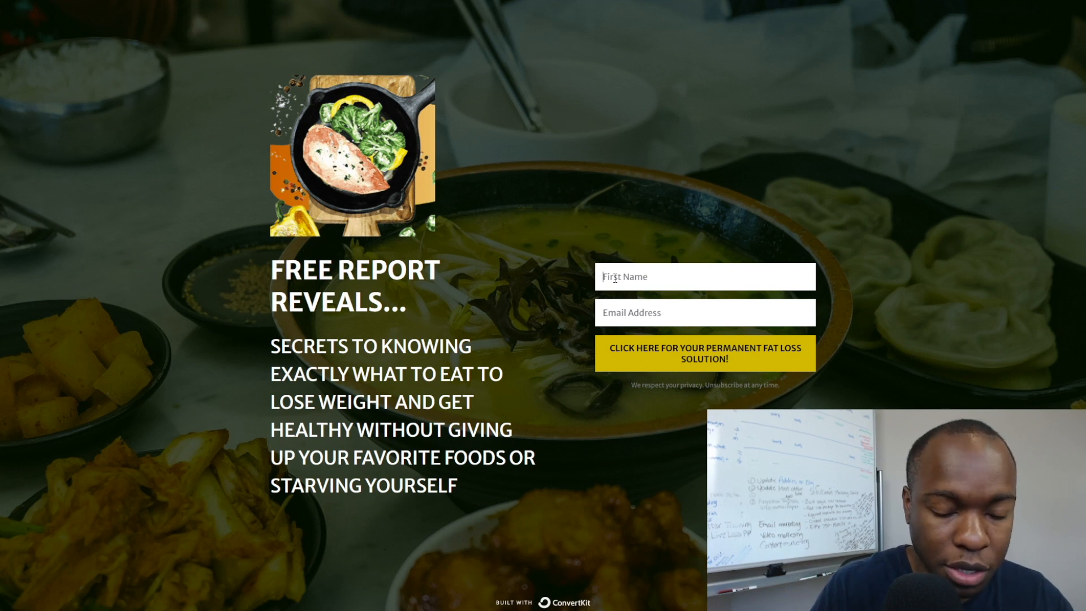
pyautogui.write('Test')
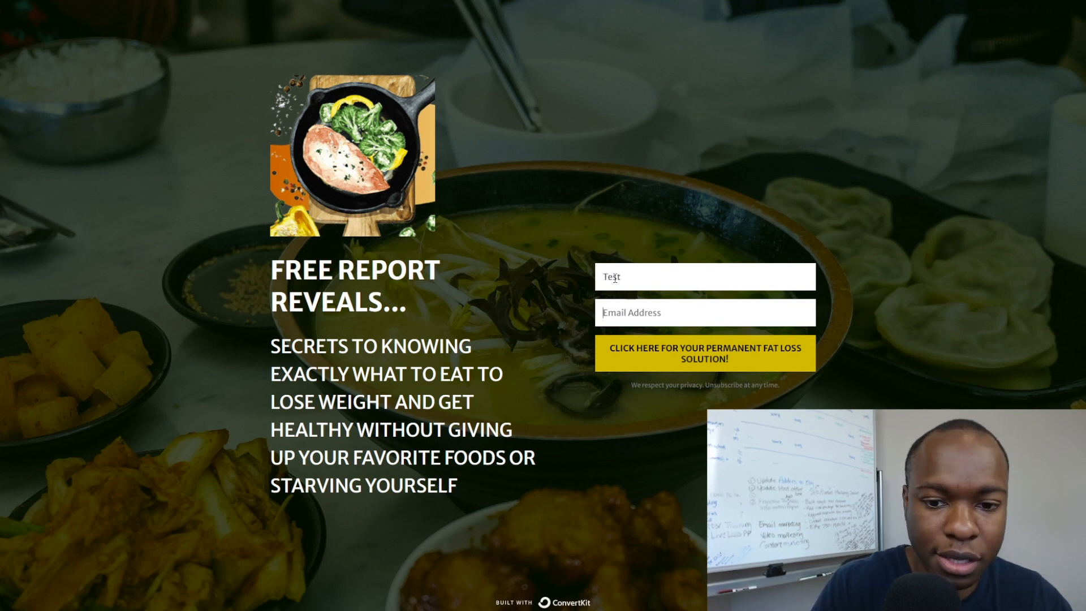
pyautogui.write('test')
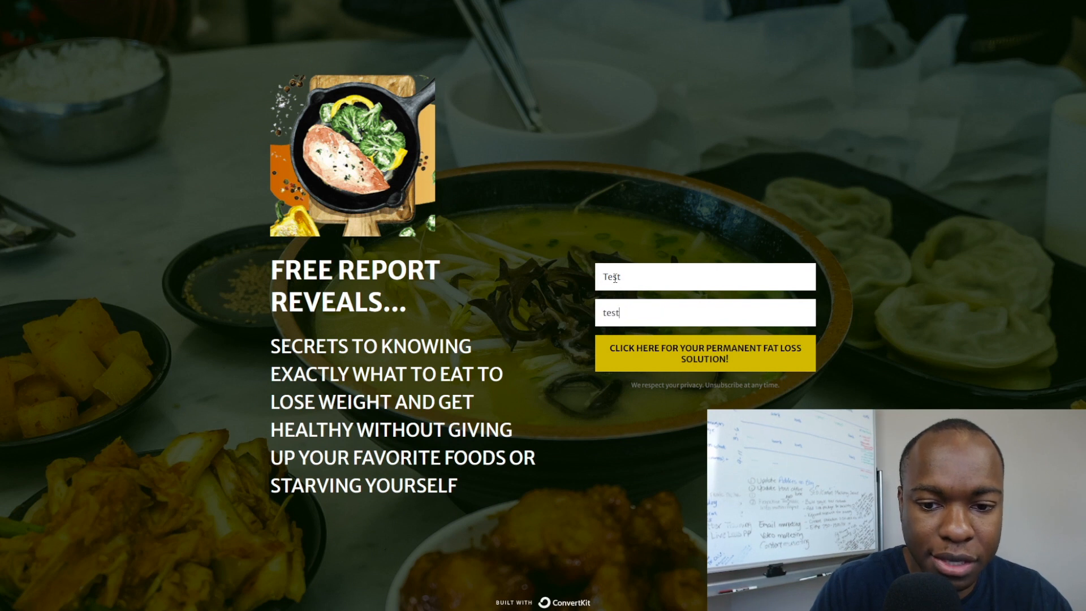
pyautogui.write('@gmail')
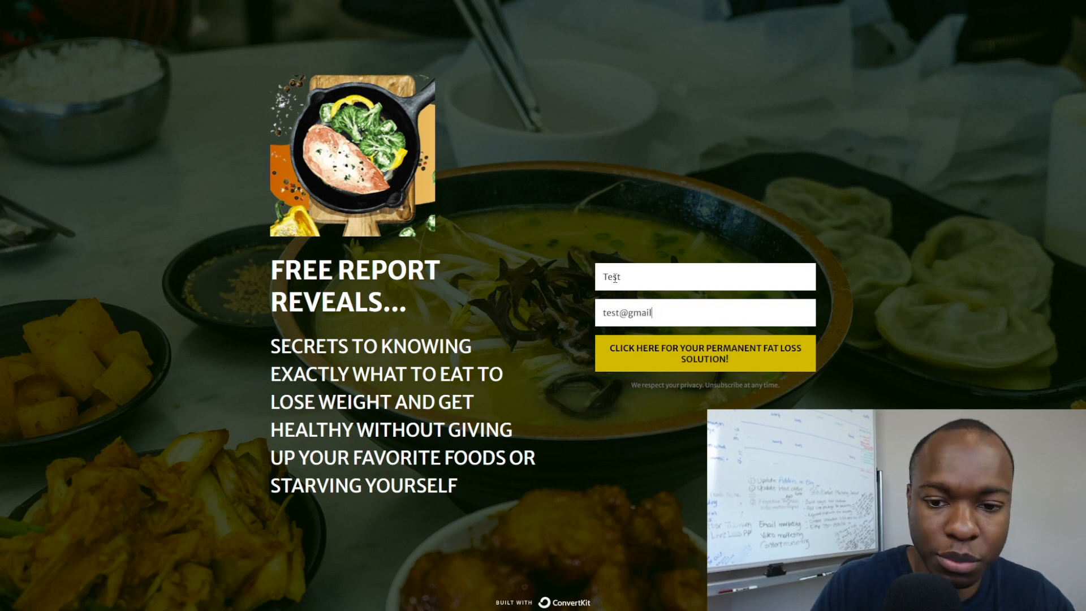
pyautogui.write('.com')
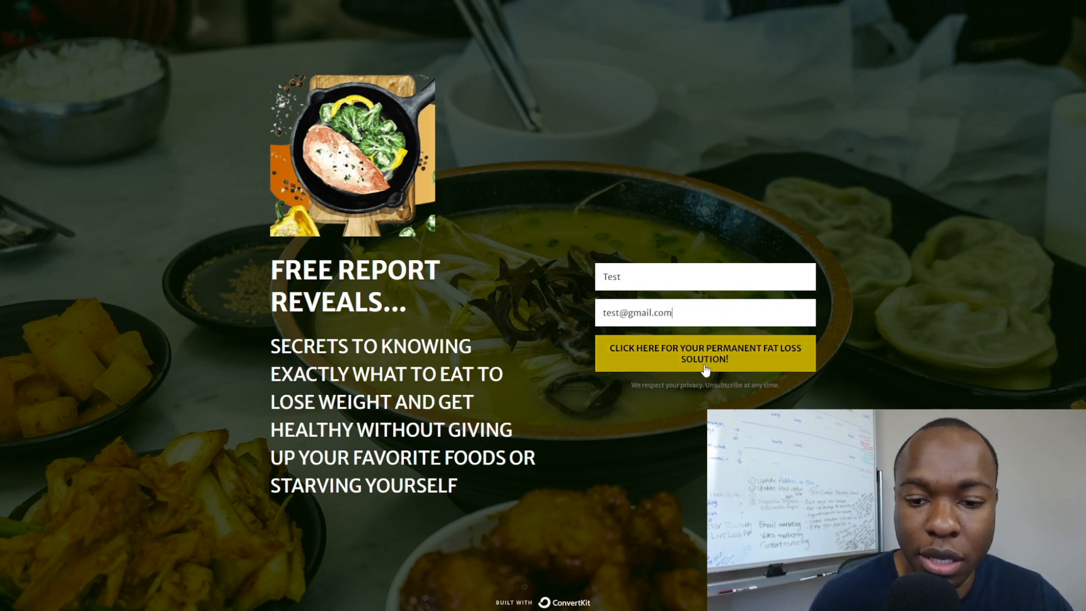
pyautogui.click(705, 369)
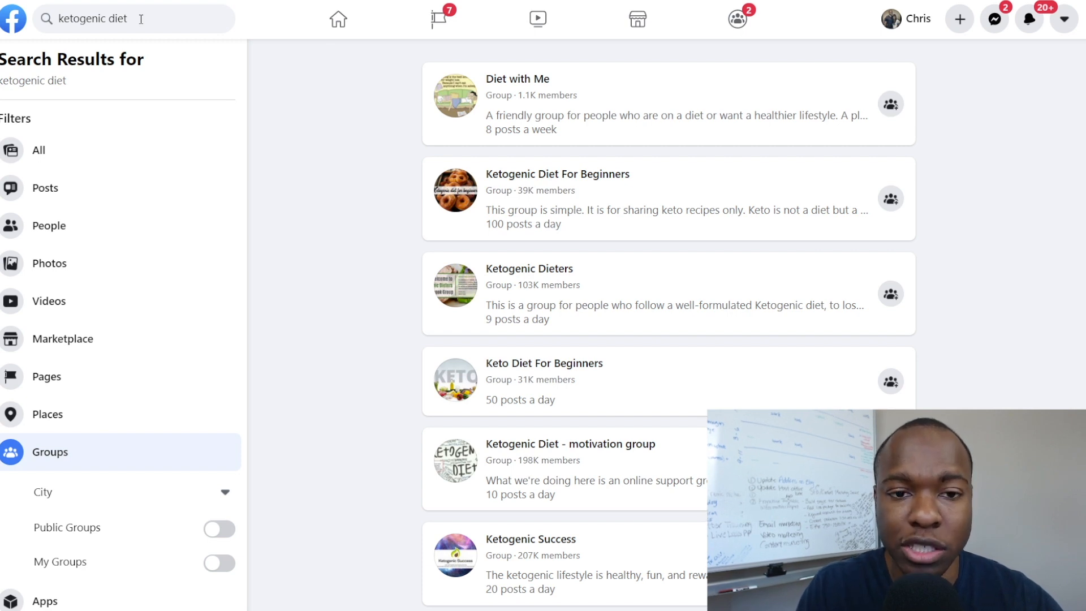
# Scroll the 'ketogenic diet' group results and open Ketogenic Diet For Beginners.
pyautogui.scroll(-2, 75, 375)
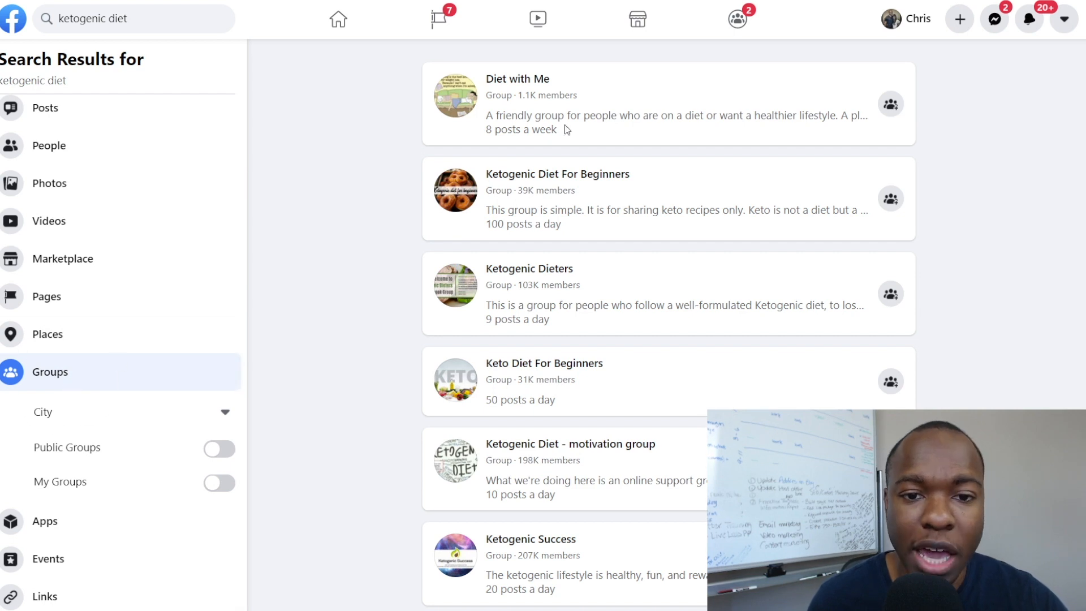
pyautogui.scroll(-3, 564, 125)
pyautogui.scroll(-3, 564, 124)
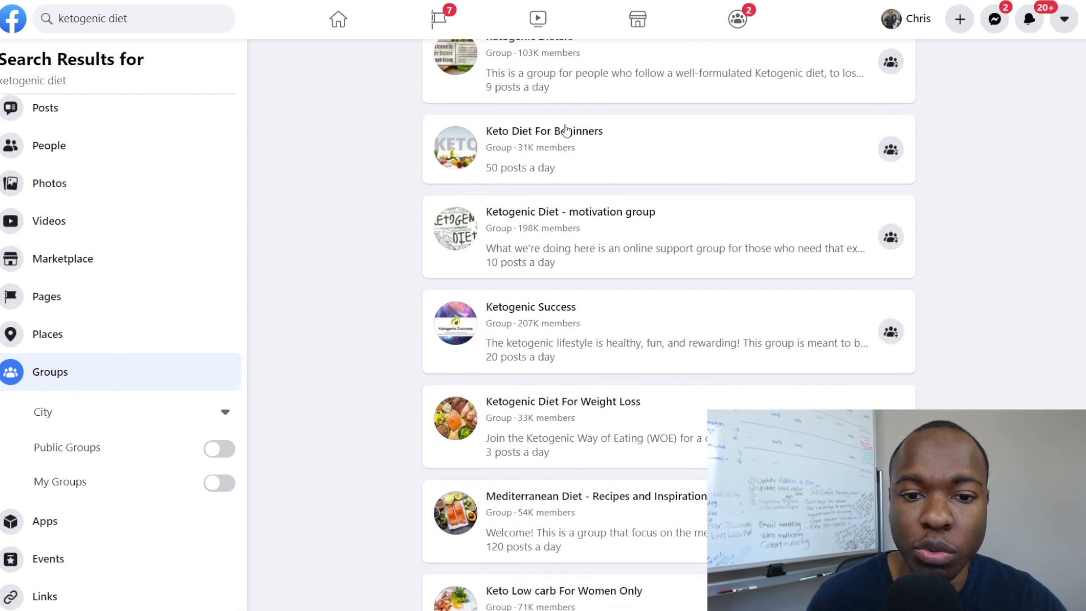
pyautogui.scroll(5, 564, 124)
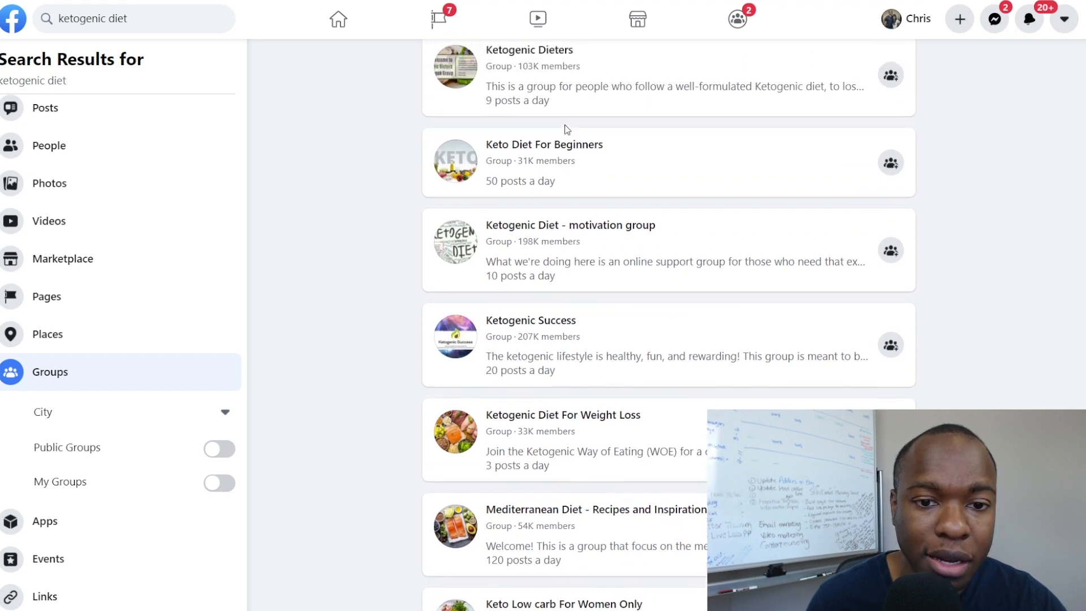
pyautogui.scroll(1, 564, 131)
pyautogui.scroll(-1, 525, 164)
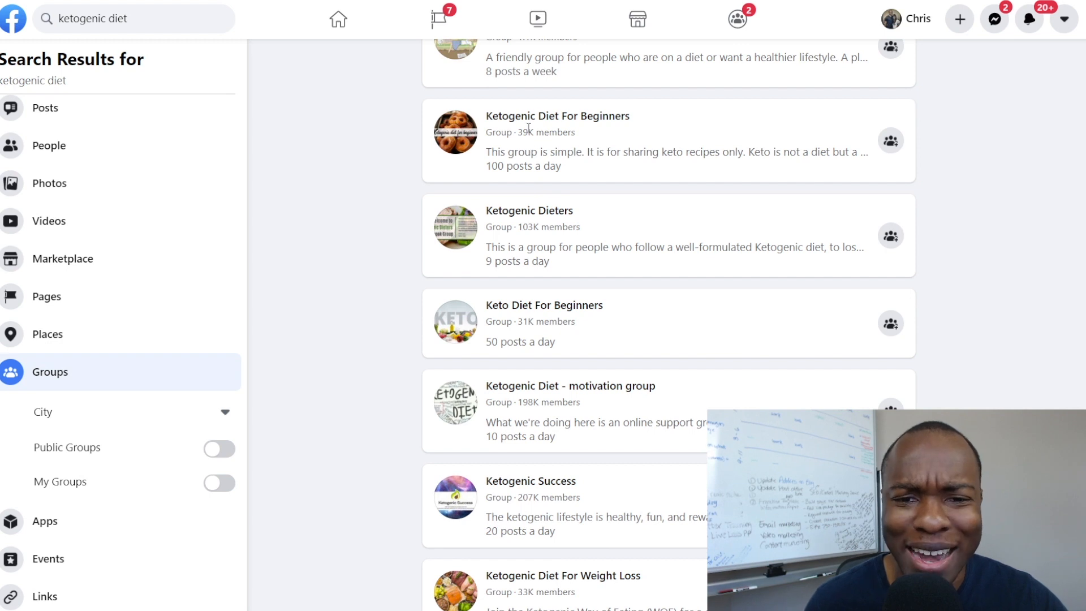
pyautogui.scroll(-1, 529, 128)
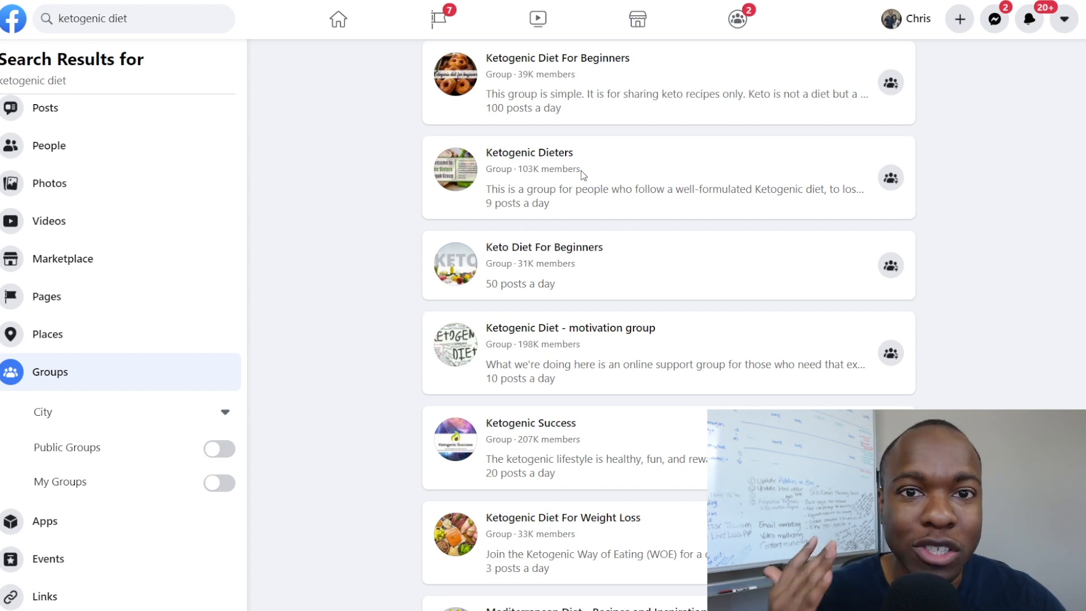
pyautogui.scroll(1, 581, 170)
pyautogui.click(581, 119)
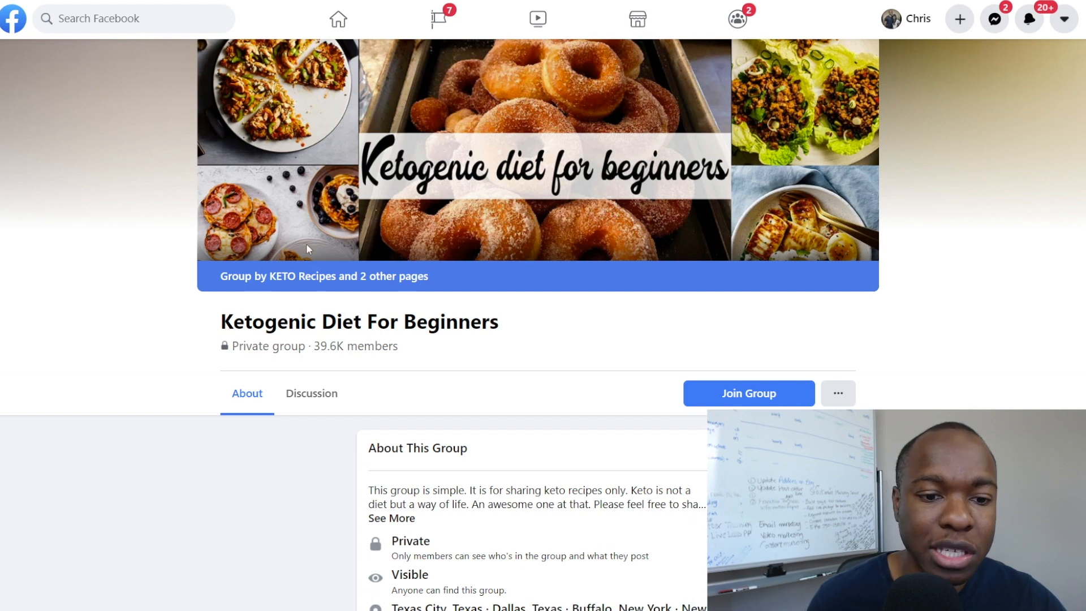
# Scroll through the Ketogenic Diet For Beginners group's About details and back to the top.
pyautogui.scroll(-3, 477, 182)
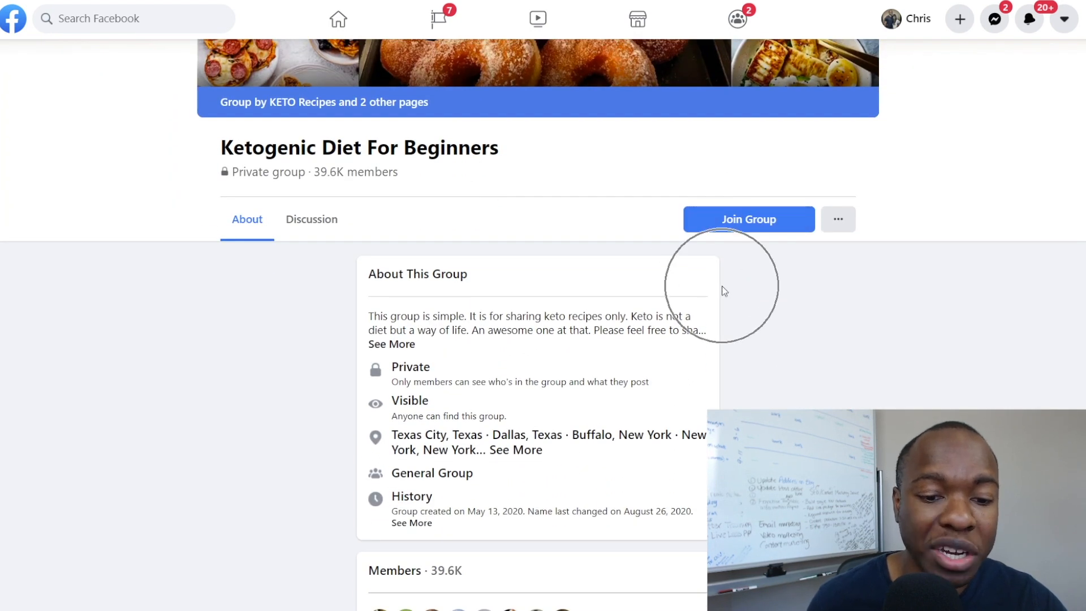
pyautogui.scroll(-5, 722, 286)
pyautogui.scroll(5, 722, 286)
pyautogui.scroll(3, 653, 283)
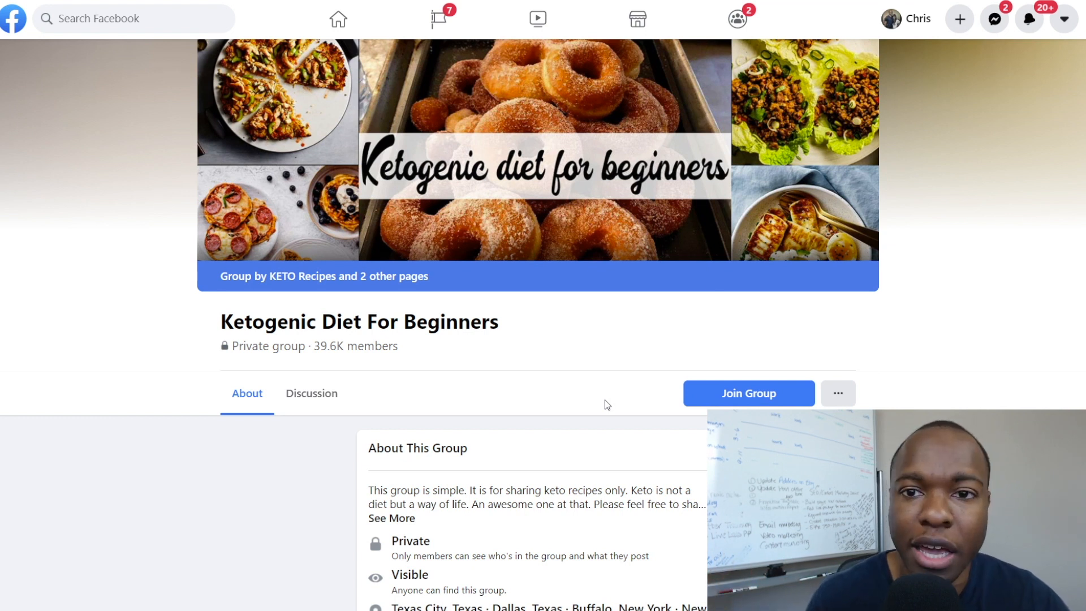
pyautogui.scroll(-3, 594, 488)
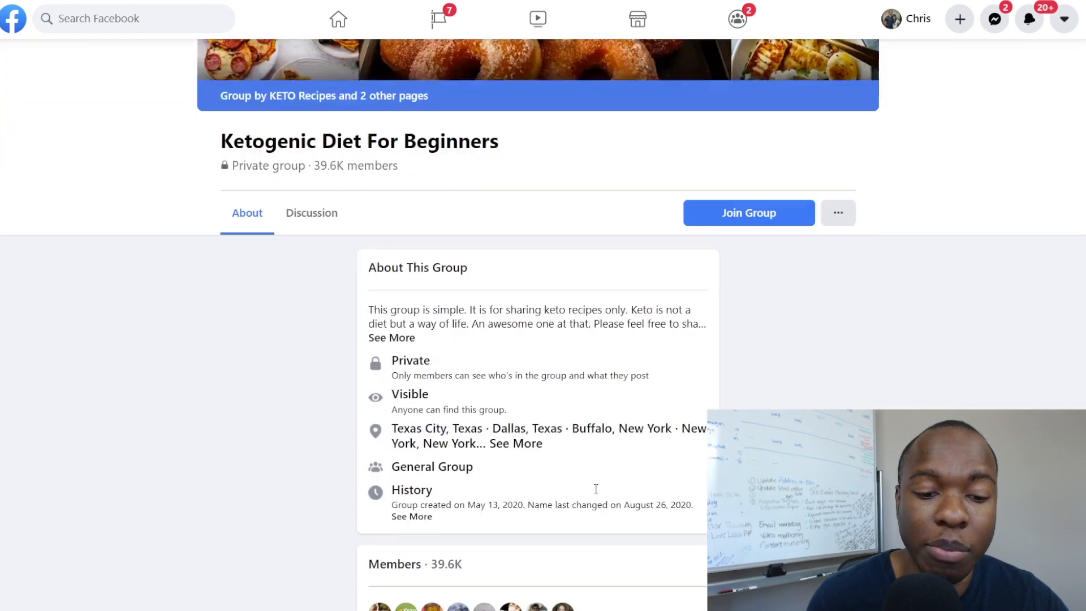
pyautogui.scroll(2, 595, 492)
pyautogui.scroll(1, 597, 493)
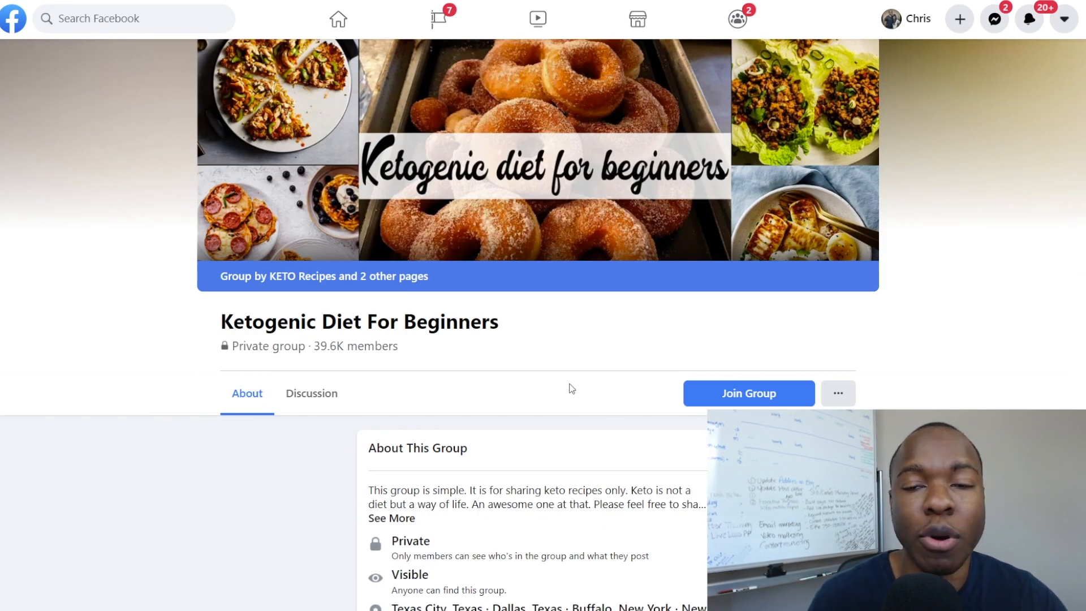
# Select the saved ck.page landing page link in Notepad, then return to the Facebook group.
pyautogui.moveTo(569, 610)
pyautogui.click(514, 610)
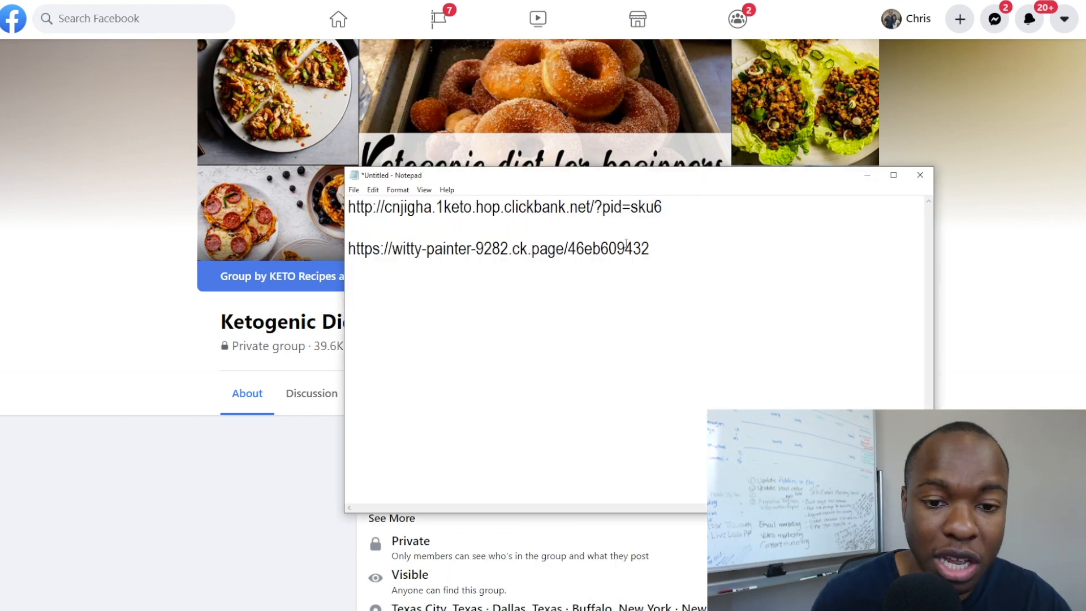
pyautogui.moveTo(667, 247)
pyautogui.mouseDown()
pyautogui.moveTo(346, 263)
pyautogui.moveTo(346, 252)
pyautogui.mouseUp()
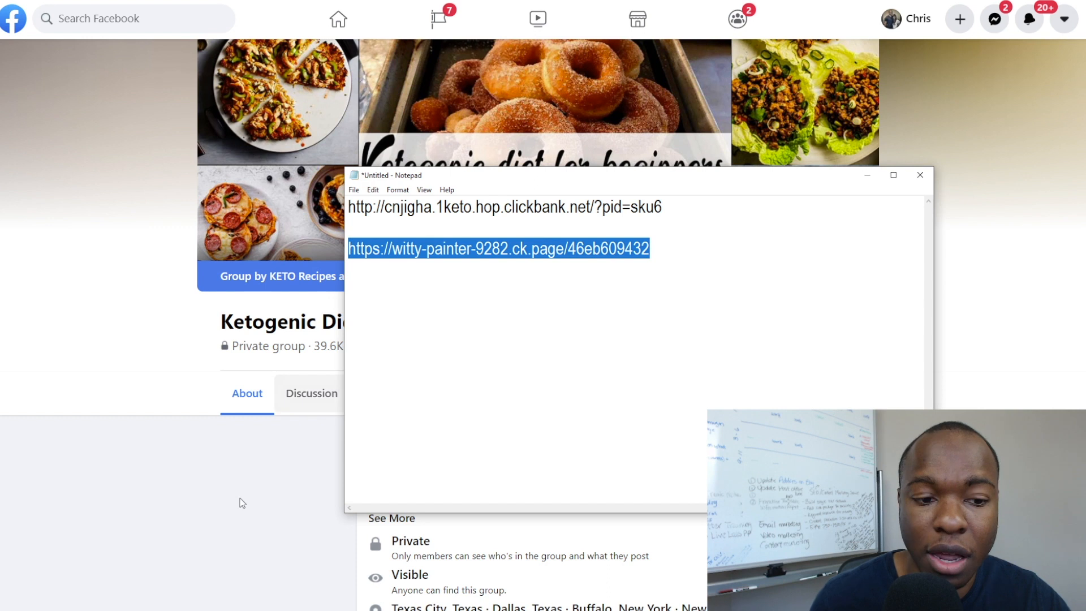
pyautogui.click(182, 527)
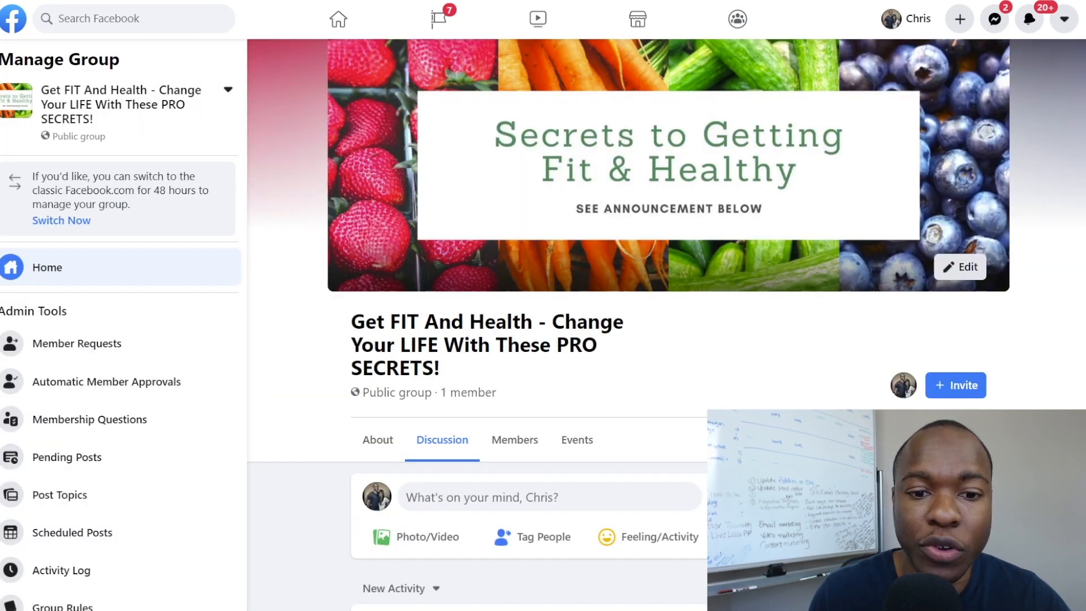
# Switch to the Get FIT And Health group and scroll through its Discussion feed posts.
pyautogui.click(304, 435)
pyautogui.click(598, 148)
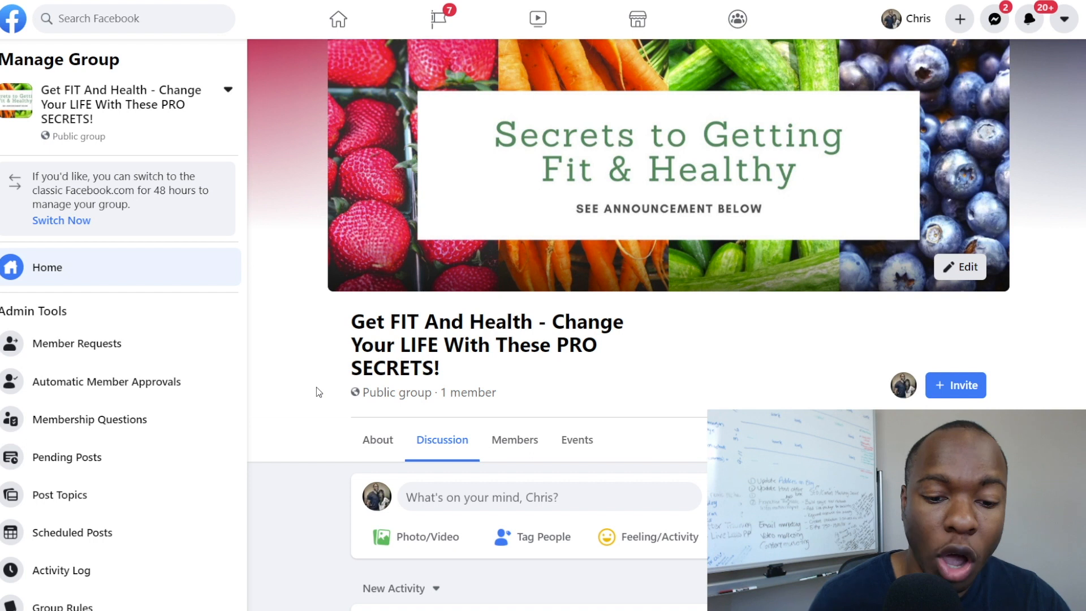
pyautogui.scroll(-1, 317, 390)
pyautogui.scroll(1, 316, 390)
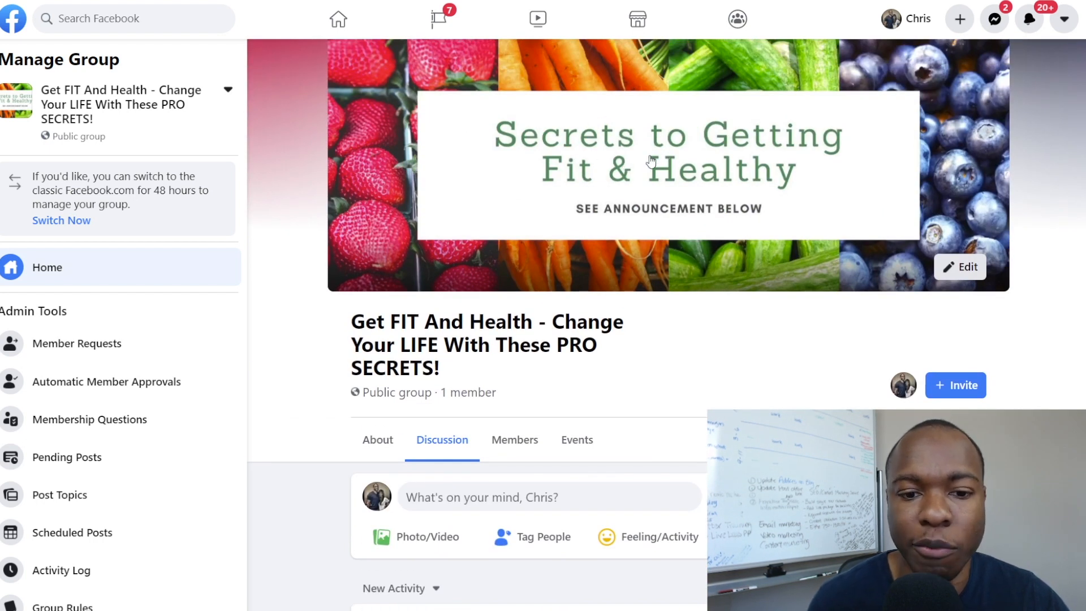
pyautogui.scroll(-7, 276, 263)
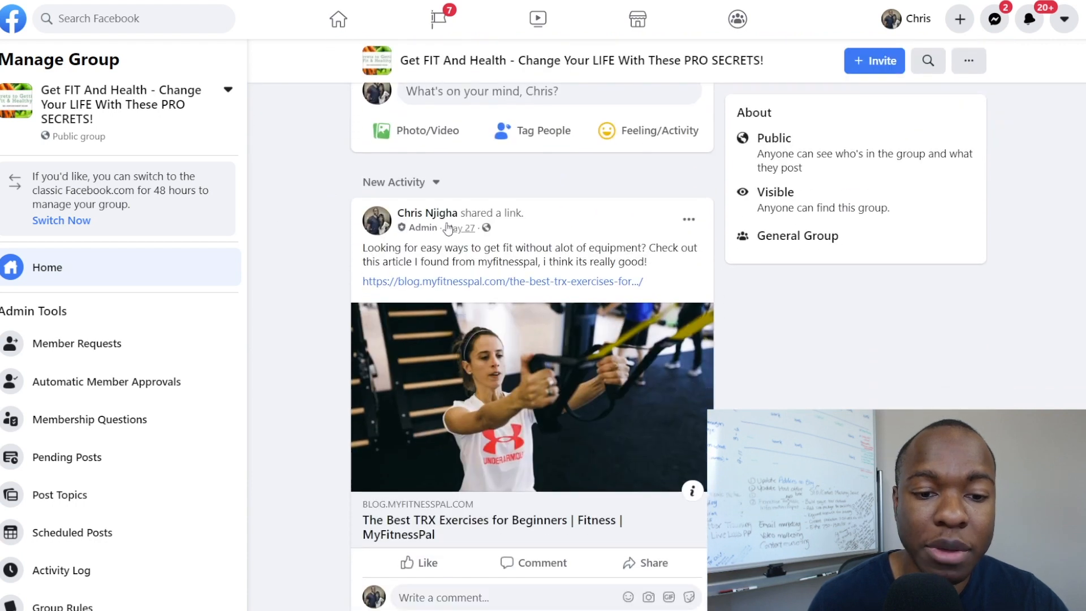
pyautogui.scroll(-1, 486, 339)
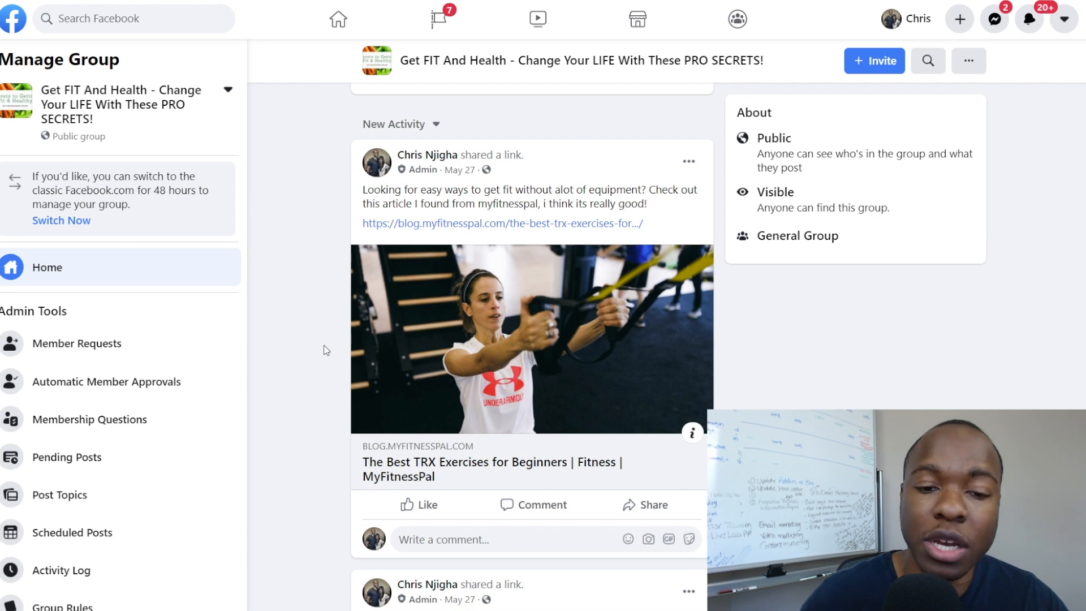
pyautogui.scroll(-5, 325, 347)
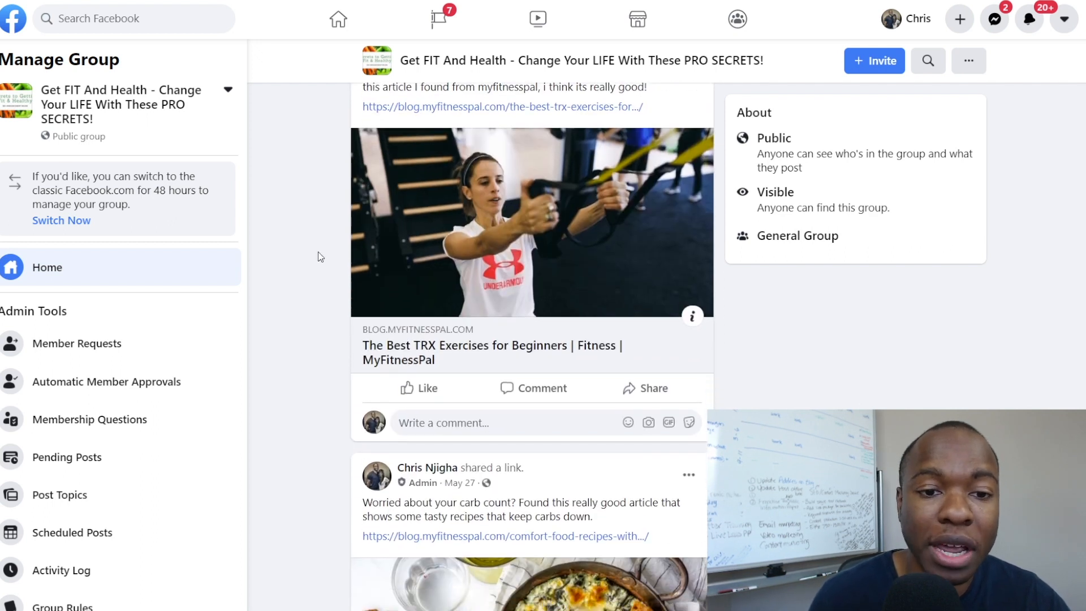
pyautogui.scroll(-5, 316, 260)
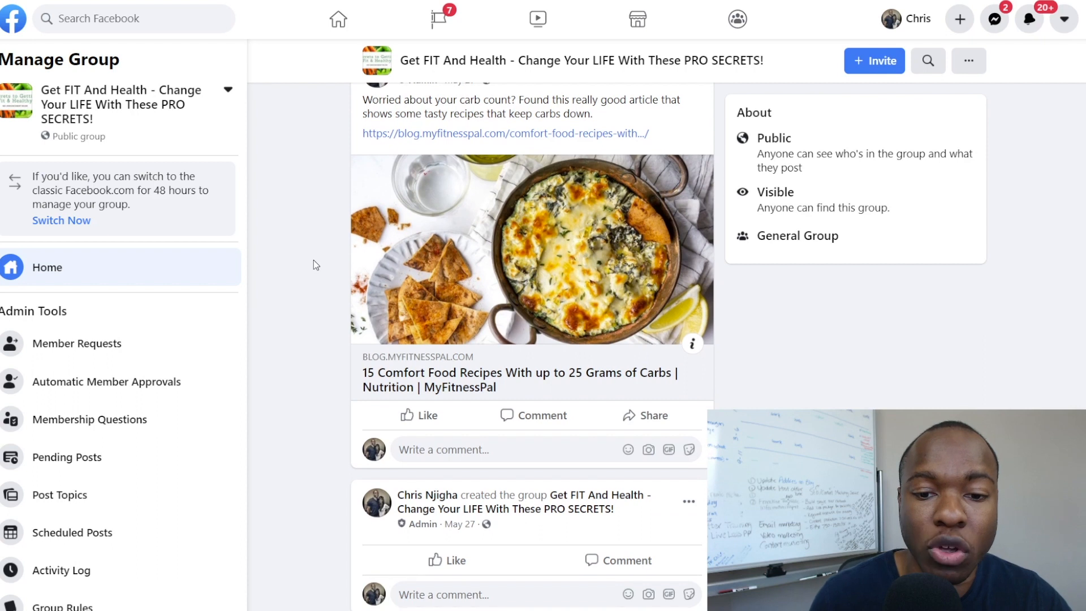
pyautogui.scroll(10, 314, 263)
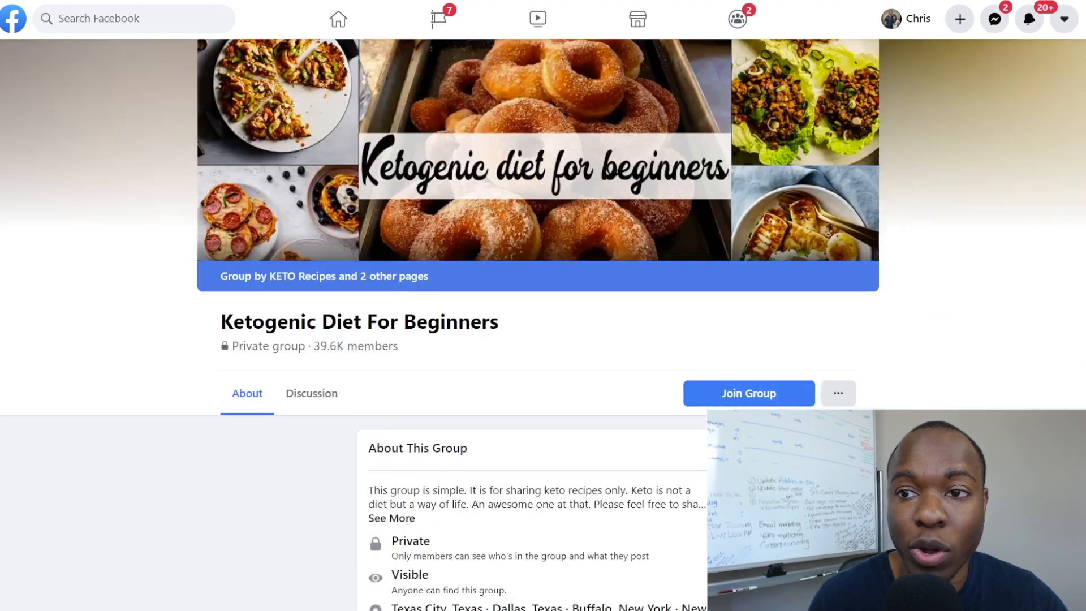
# Scroll down and back up the Ketogenic Diet For Beginners group page.
pyautogui.scroll(-1, 329, 337)
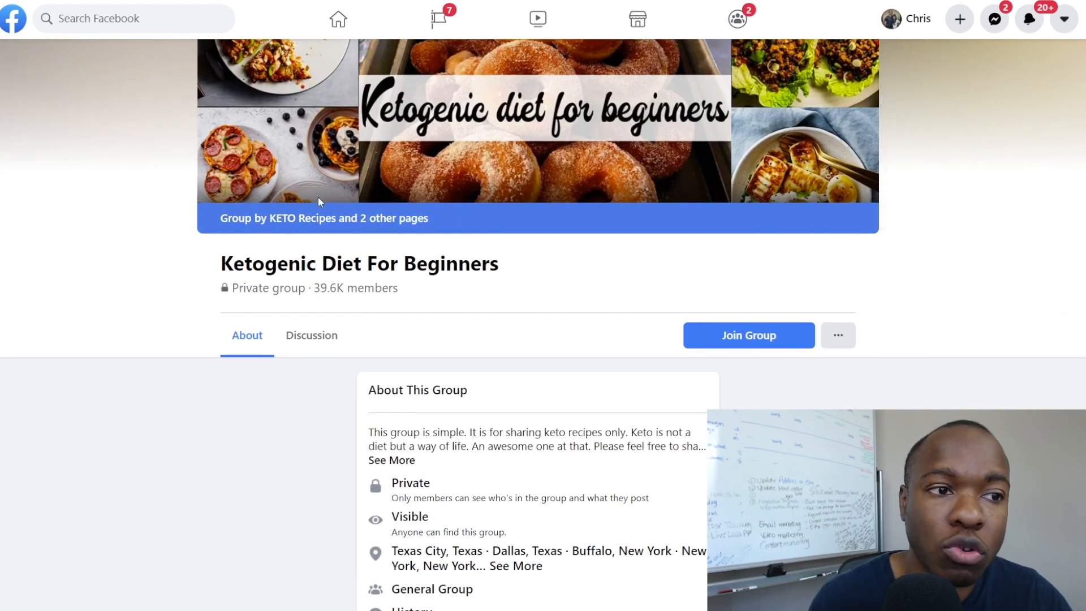
pyautogui.scroll(-3, 320, 202)
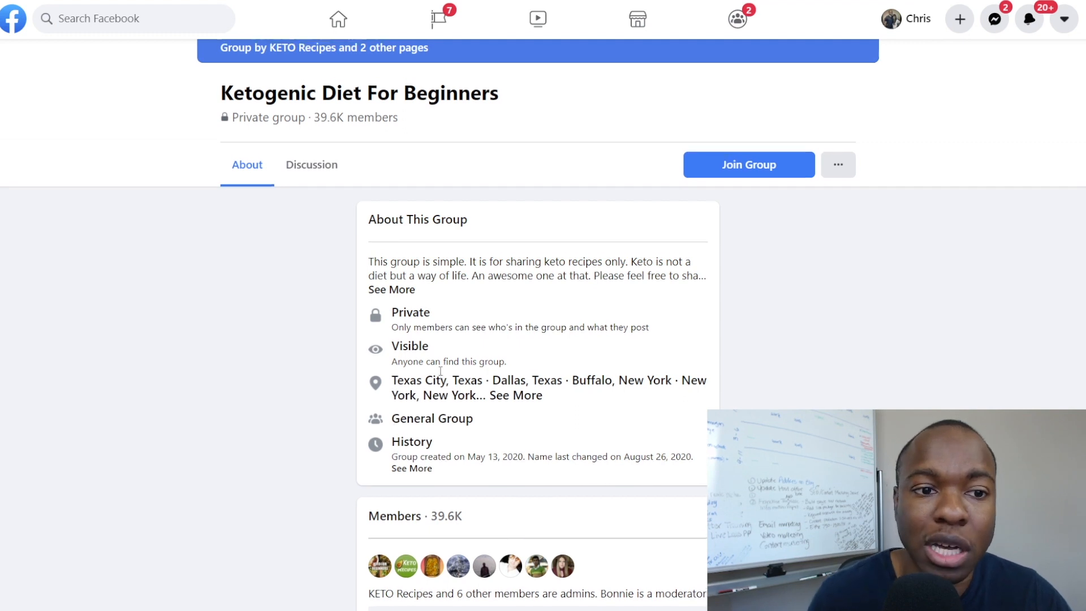
pyautogui.scroll(3, 442, 375)
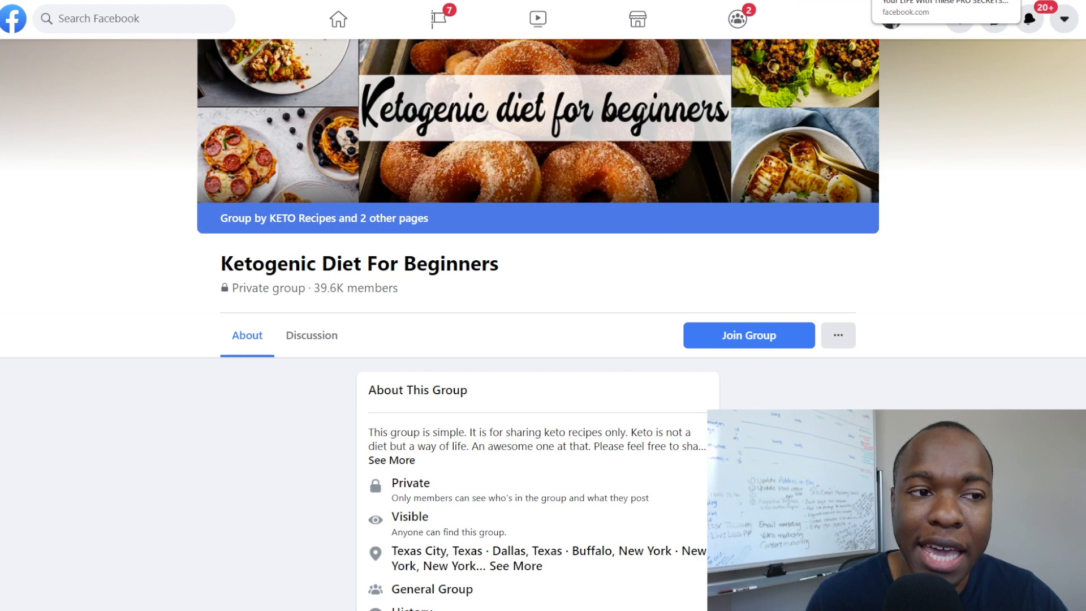
# Look over the Get FIT And Health group's feed, then go to the Custom Keto Diet affiliate portal.
pyautogui.click(928, 0)
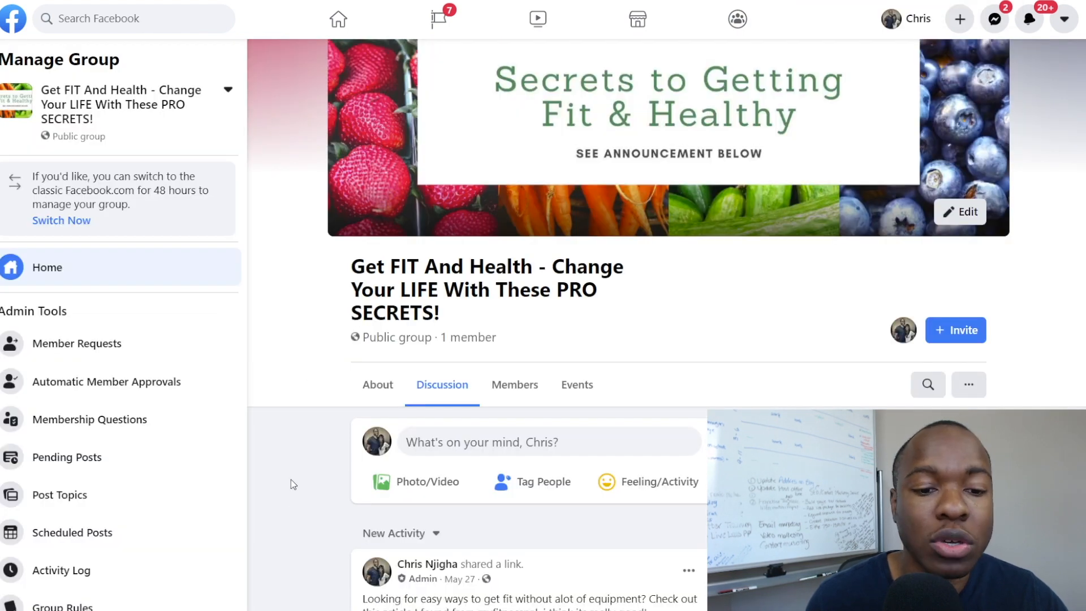
pyautogui.scroll(-7, 311, 469)
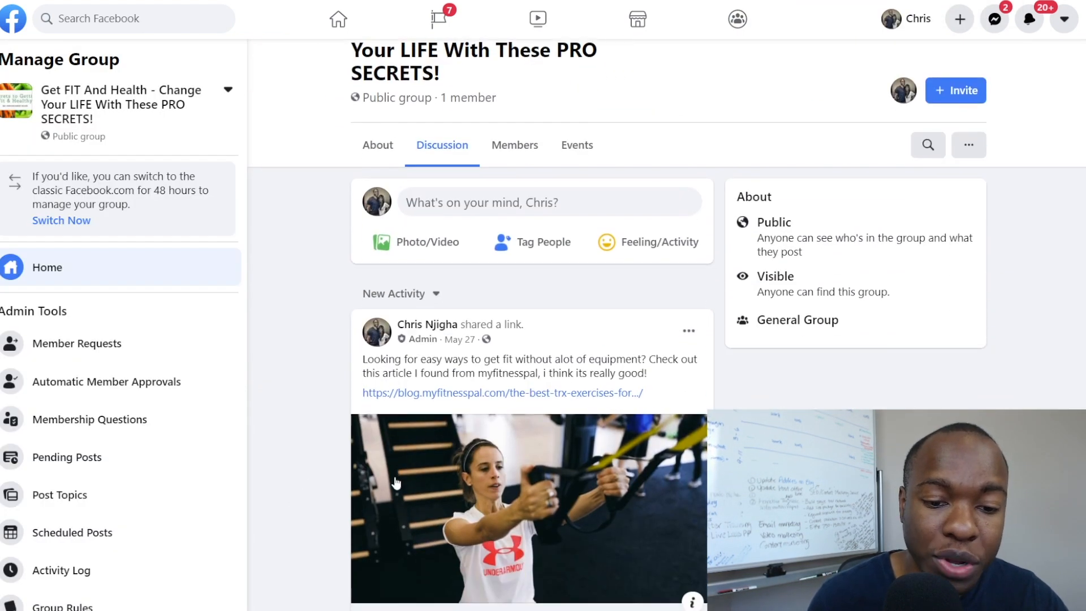
pyautogui.scroll(8, 320, 447)
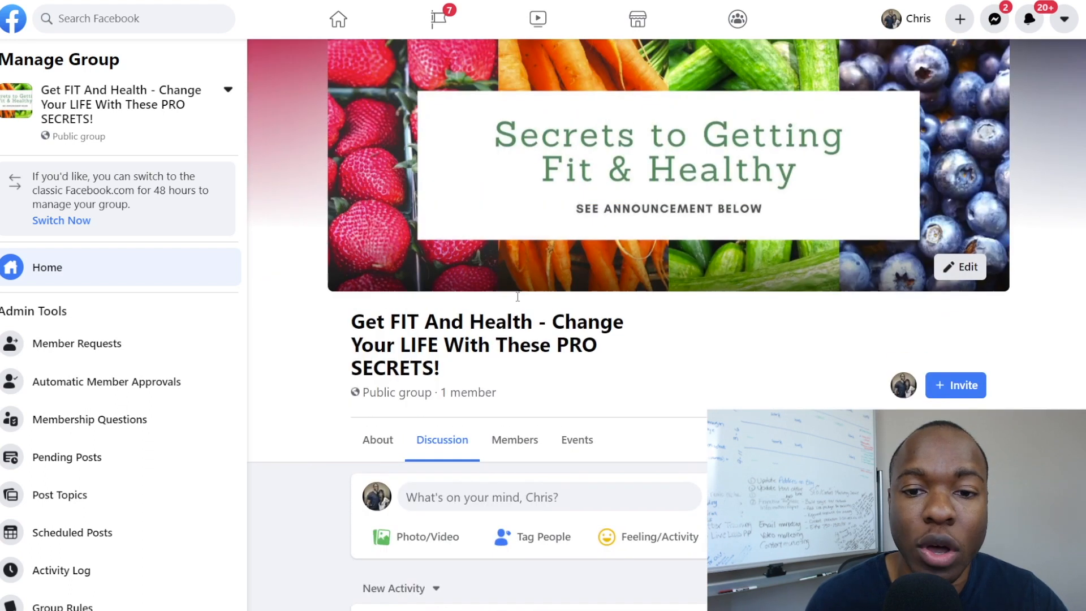
pyautogui.scroll(-3, 349, 356)
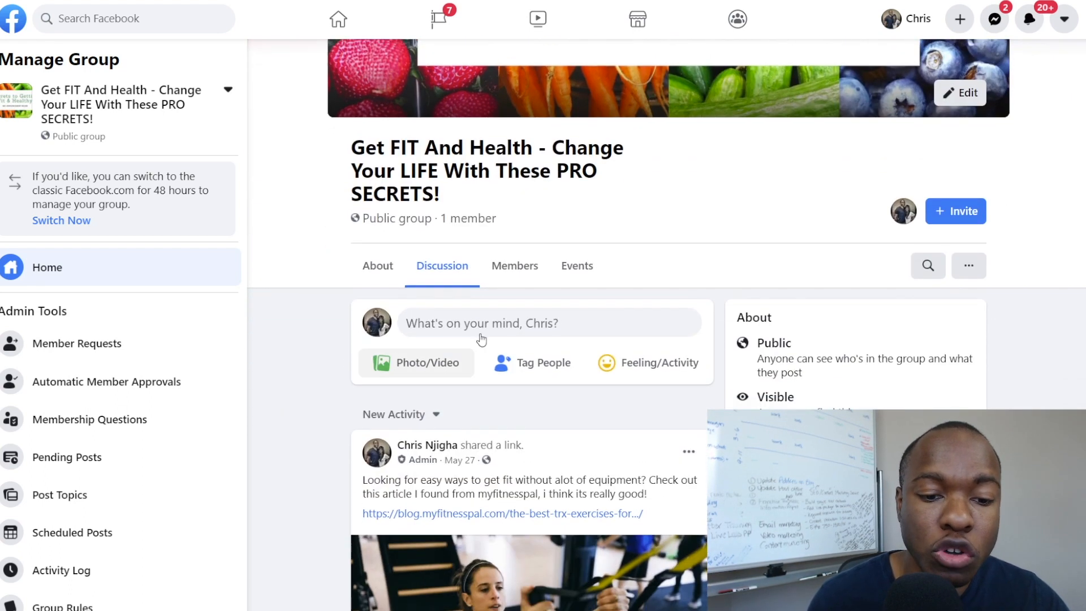
pyautogui.scroll(-1, 315, 404)
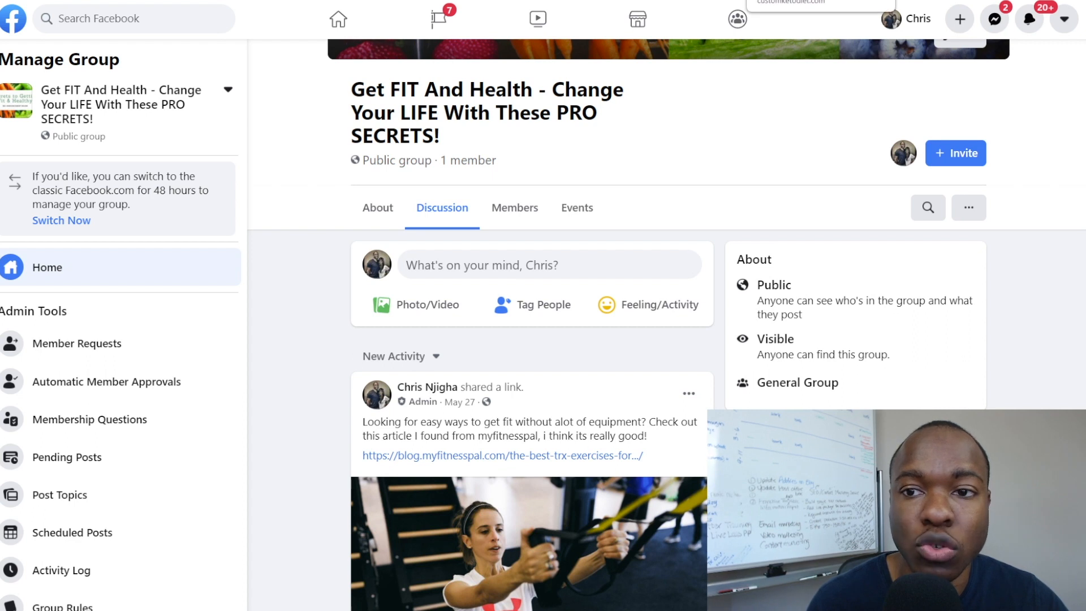
pyautogui.click(792, 0)
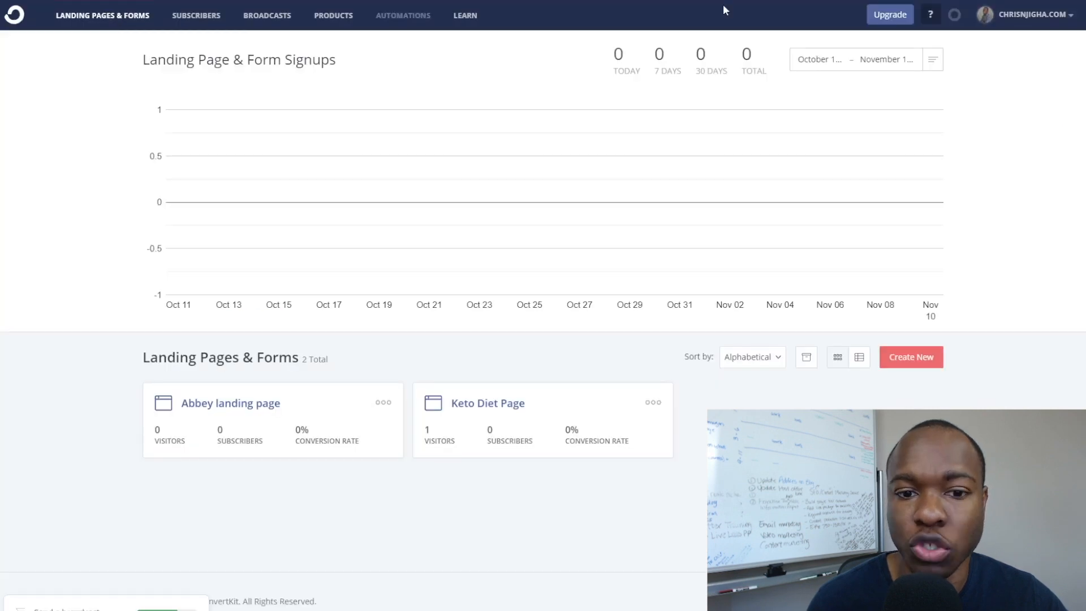
# Open the Keto Diet Page landing page and scroll through its editor preview to review it.
pyautogui.click(478, 405)
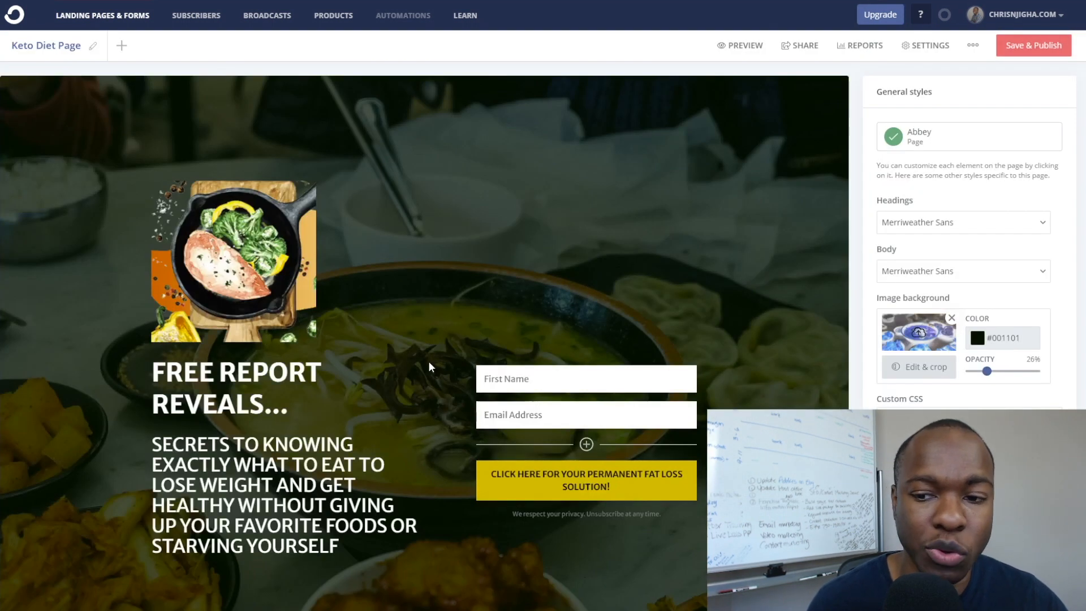
pyautogui.scroll(-3, 174, 322)
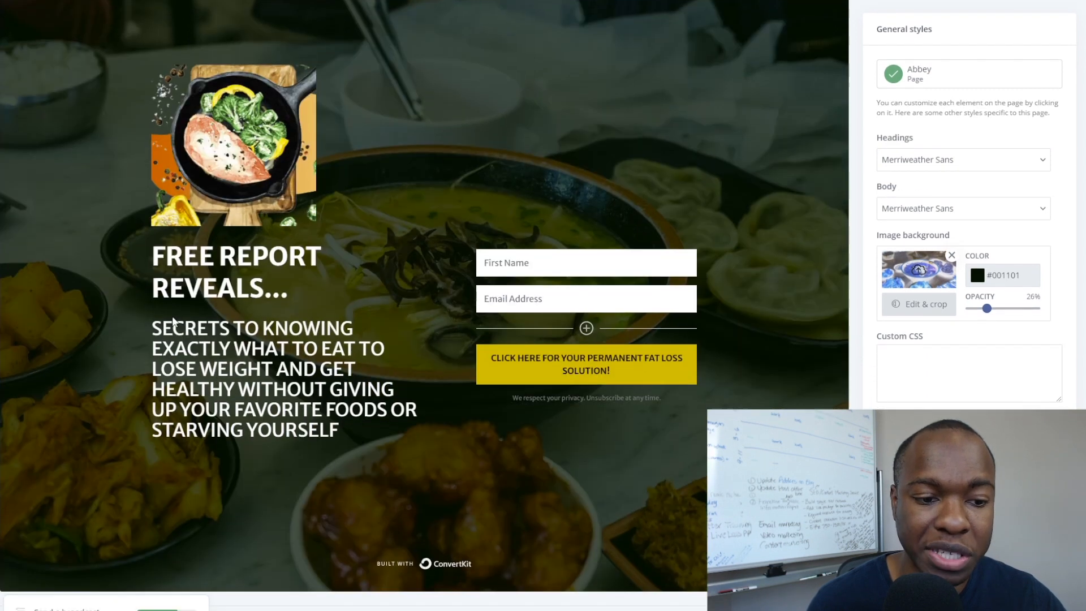
pyautogui.scroll(3, 420, 251)
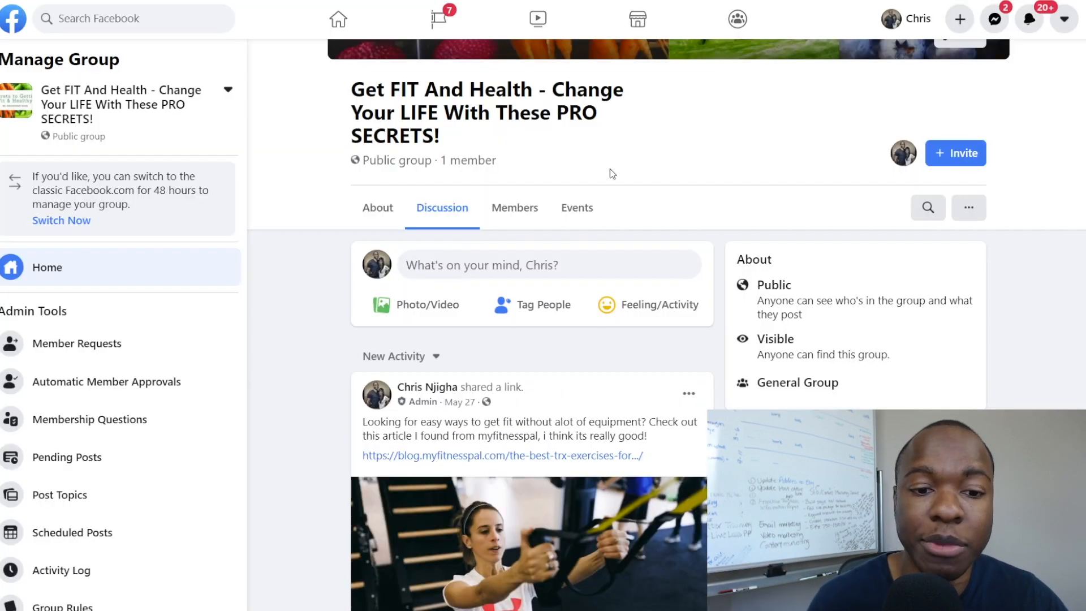
pyautogui.scroll(4, 443, 279)
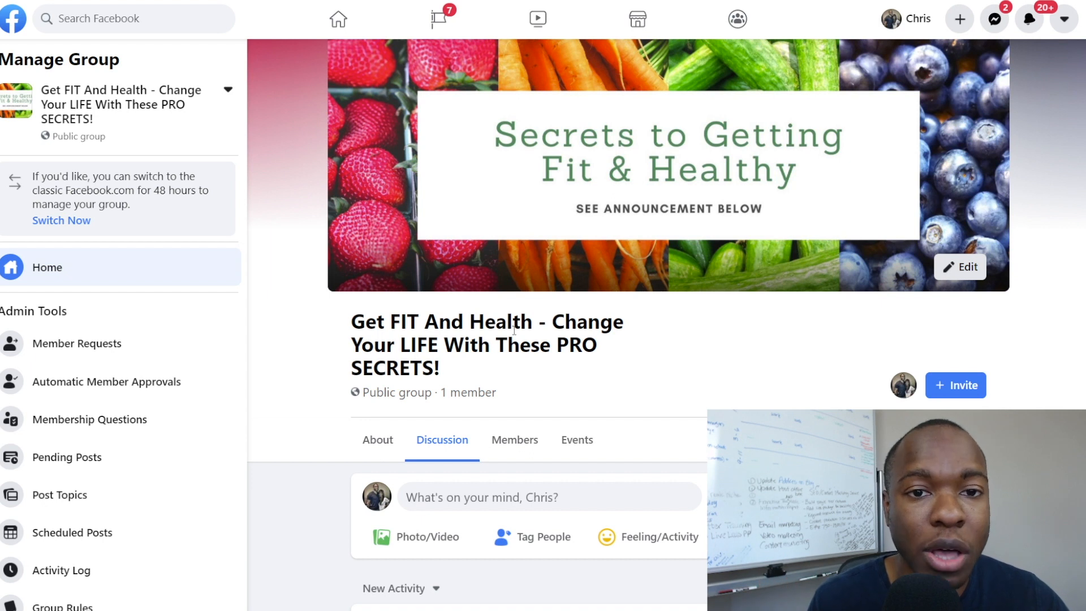
pyautogui.scroll(-10, 514, 329)
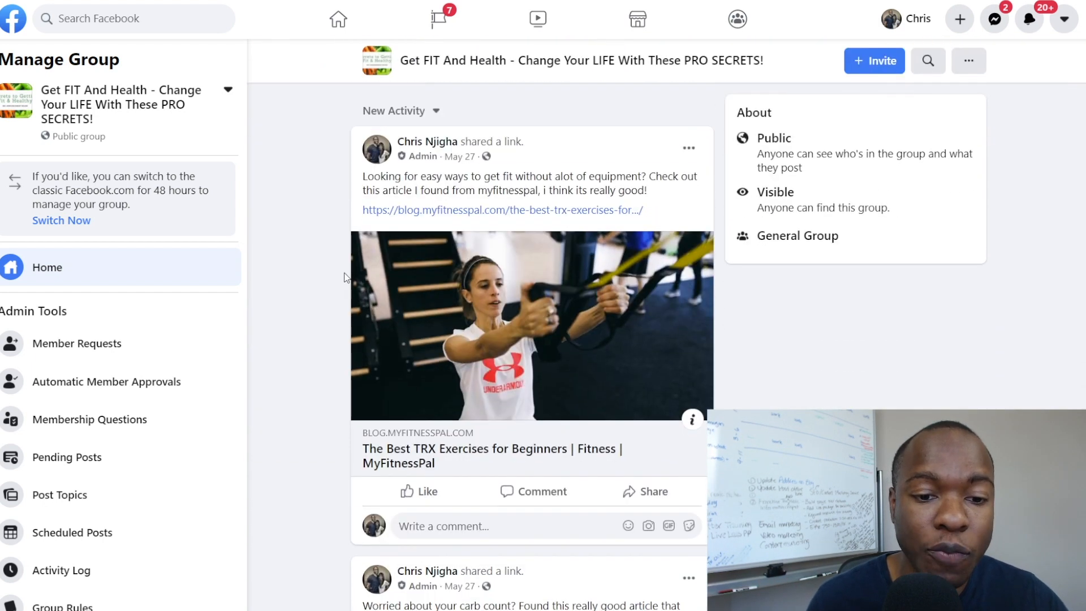